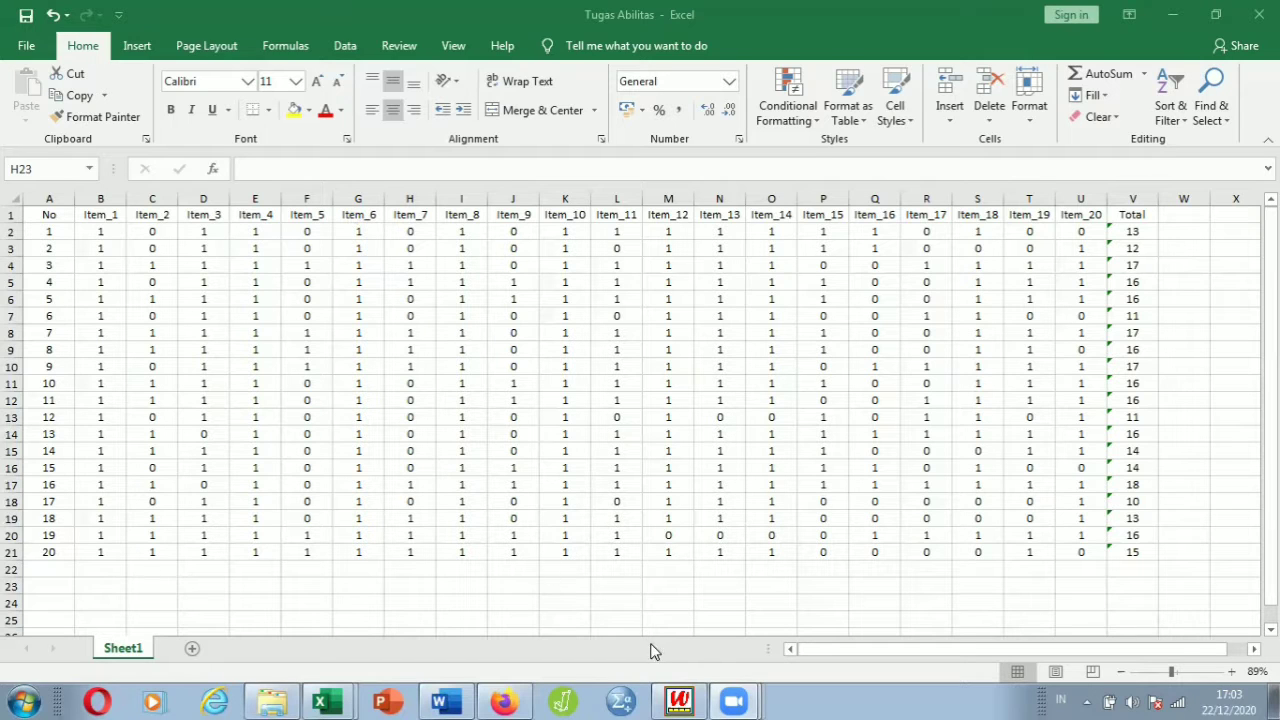
Switch to Ministep and start the data import procedure for Excel files.
{"action": "left_click", "coordinate": [679, 700]}
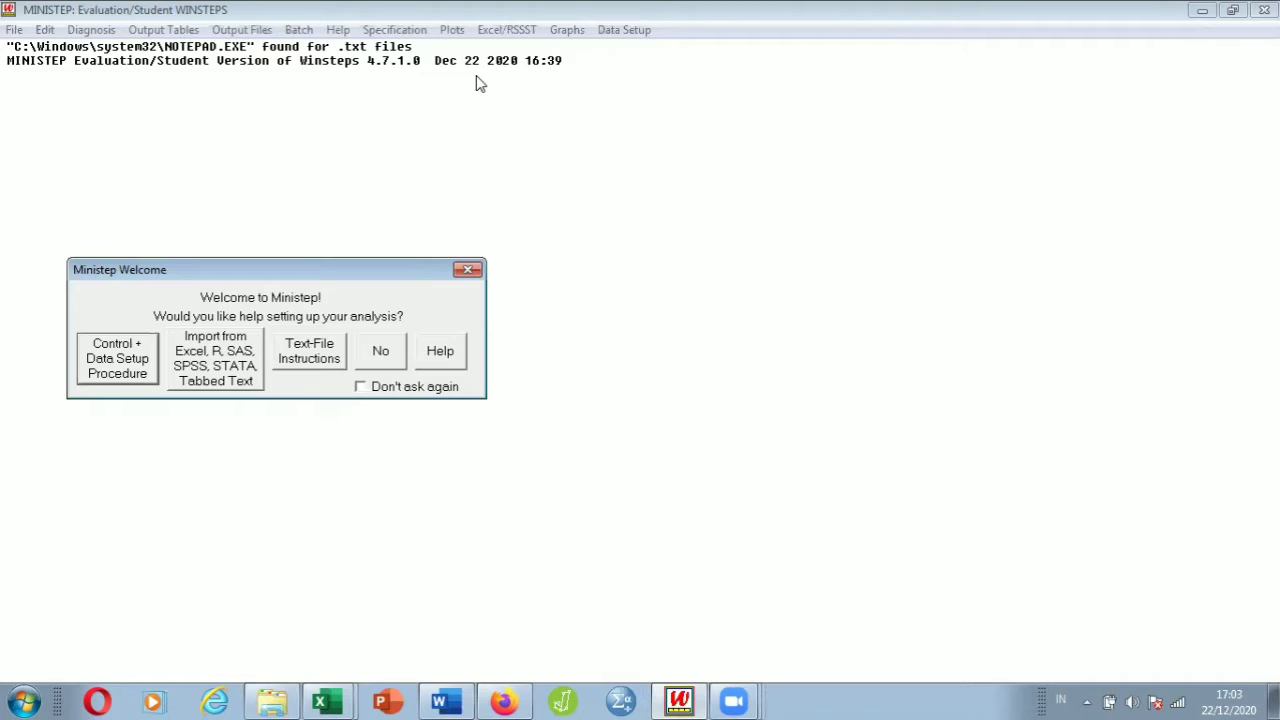
{"action": "left_click", "coordinate": [228, 372]}
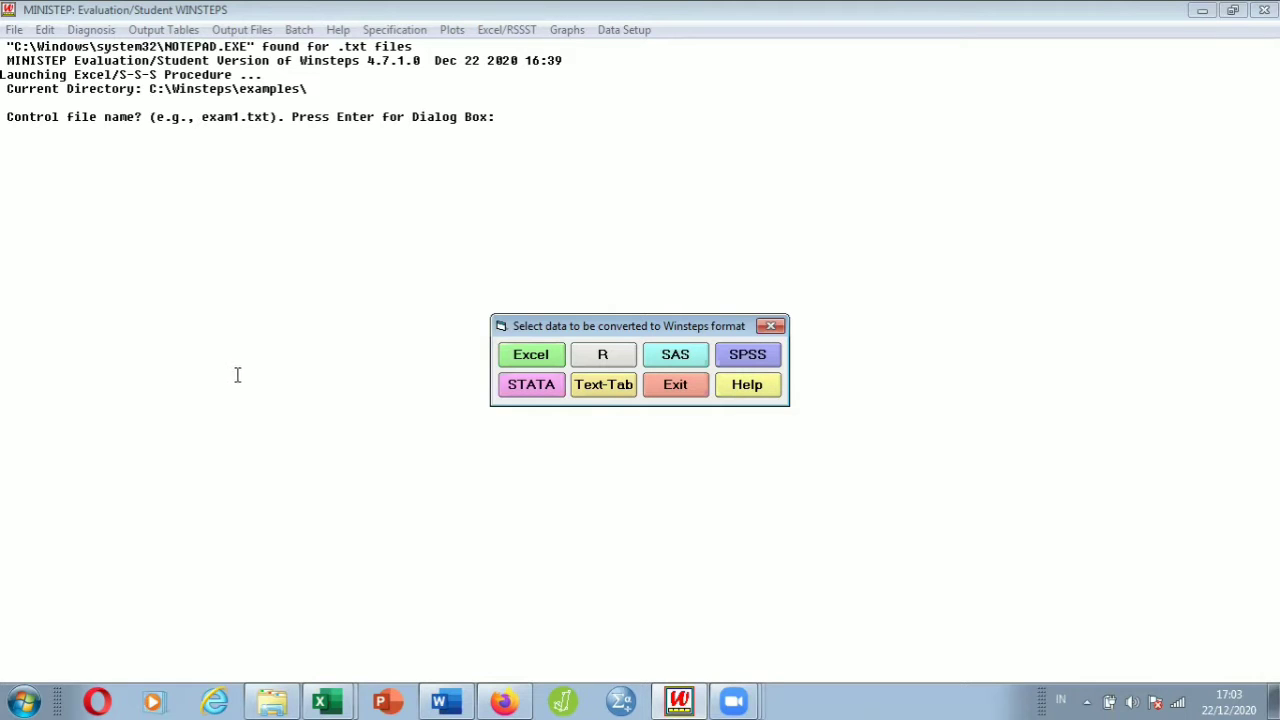
{"action": "left_click", "coordinate": [531, 358]}
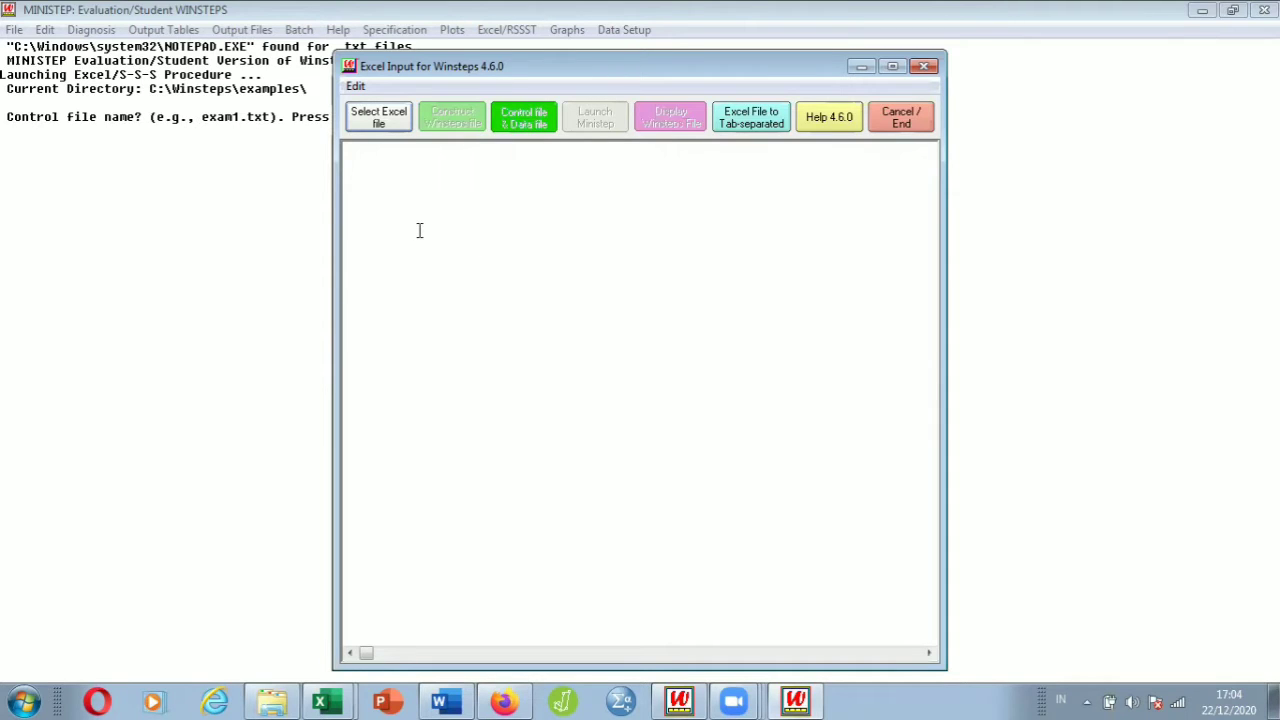
Load the Excel file Tugas Abilitas from D:\KULIAH\SEMESTER 5\PSIKOMETRI\TUGAS VIDEO.
{"action": "left_click", "coordinate": [369, 118]}
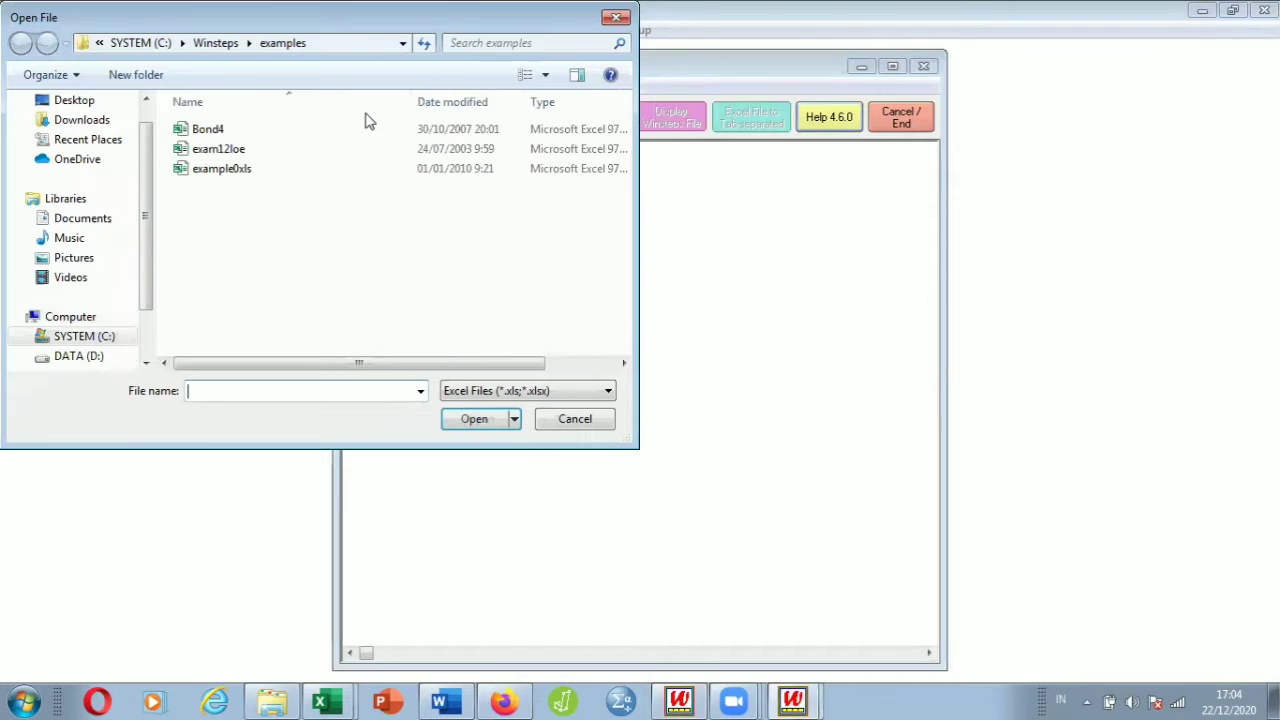
{"action": "left_click", "coordinate": [90, 358]}
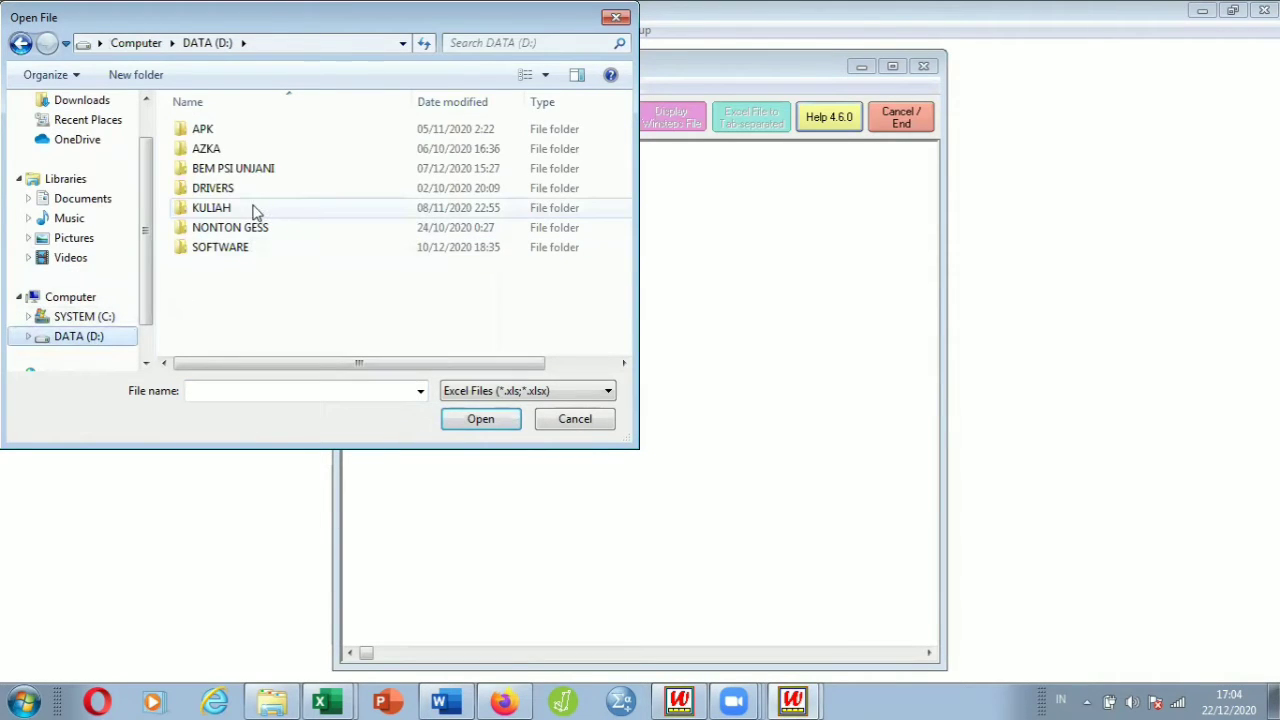
{"action": "double_click", "coordinate": [257, 207]}
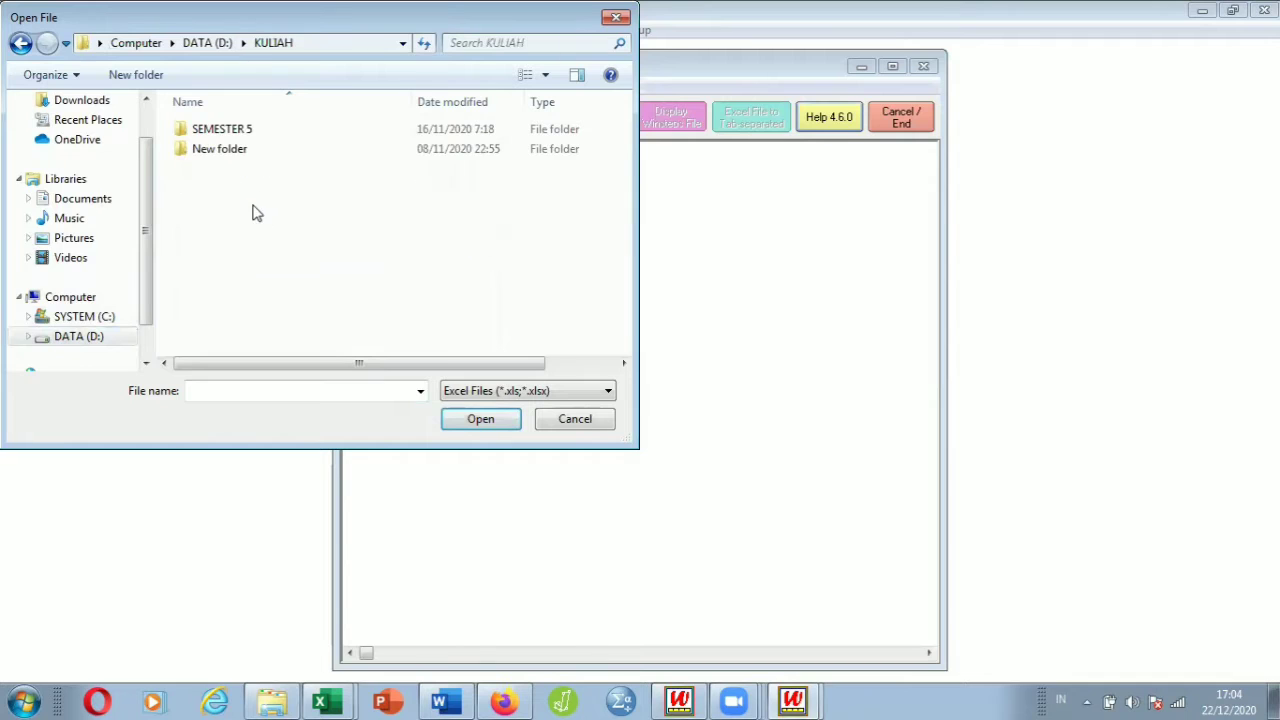
{"action": "double_click", "coordinate": [280, 131]}
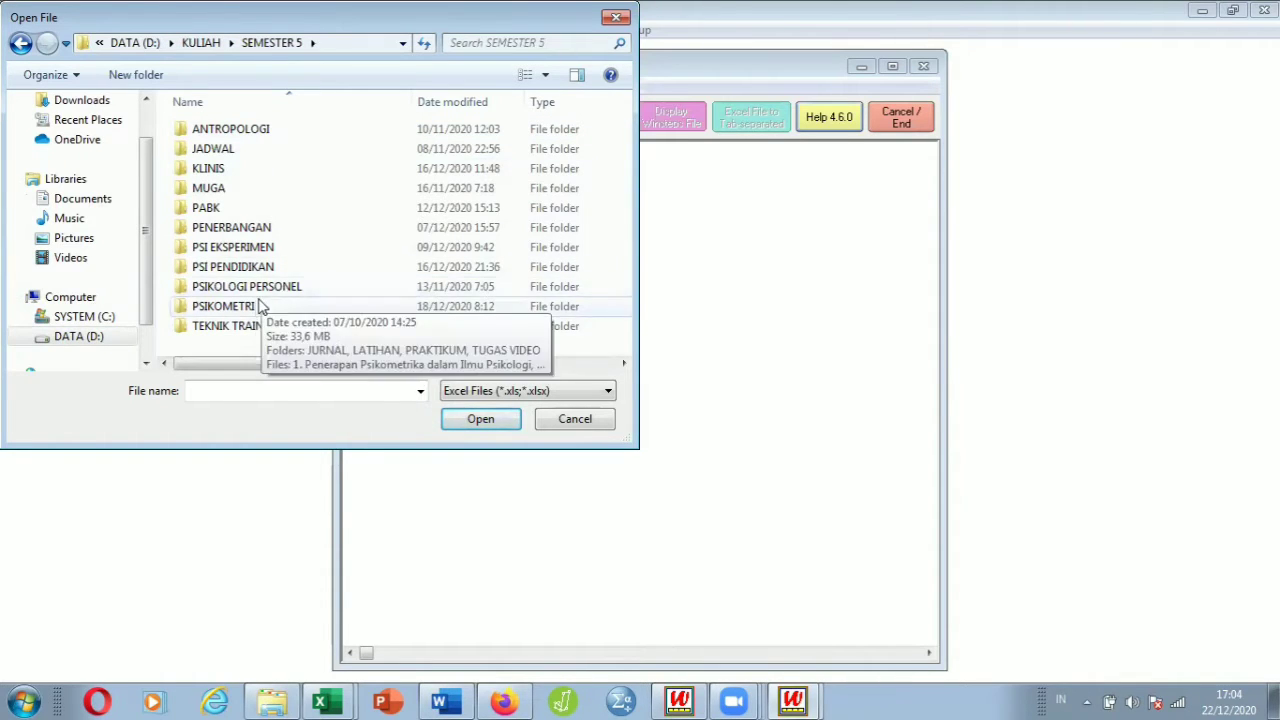
{"action": "double_click", "coordinate": [258, 308]}
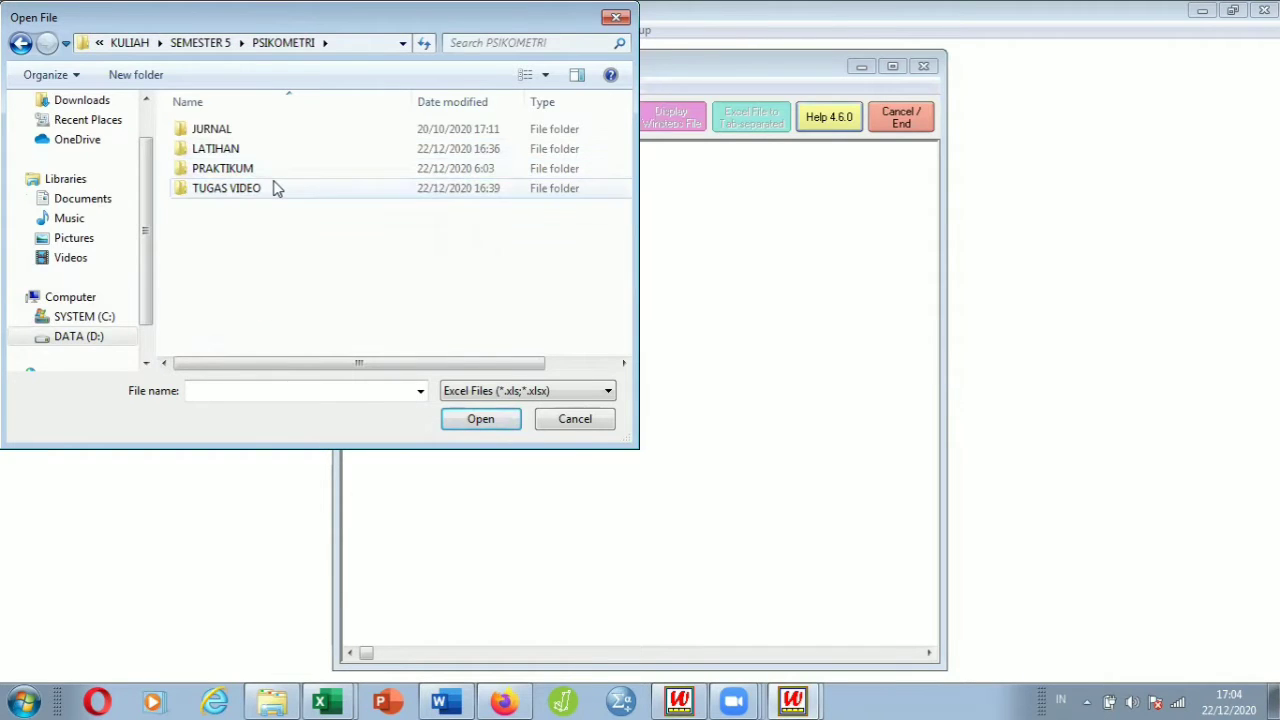
{"action": "double_click", "coordinate": [274, 188]}
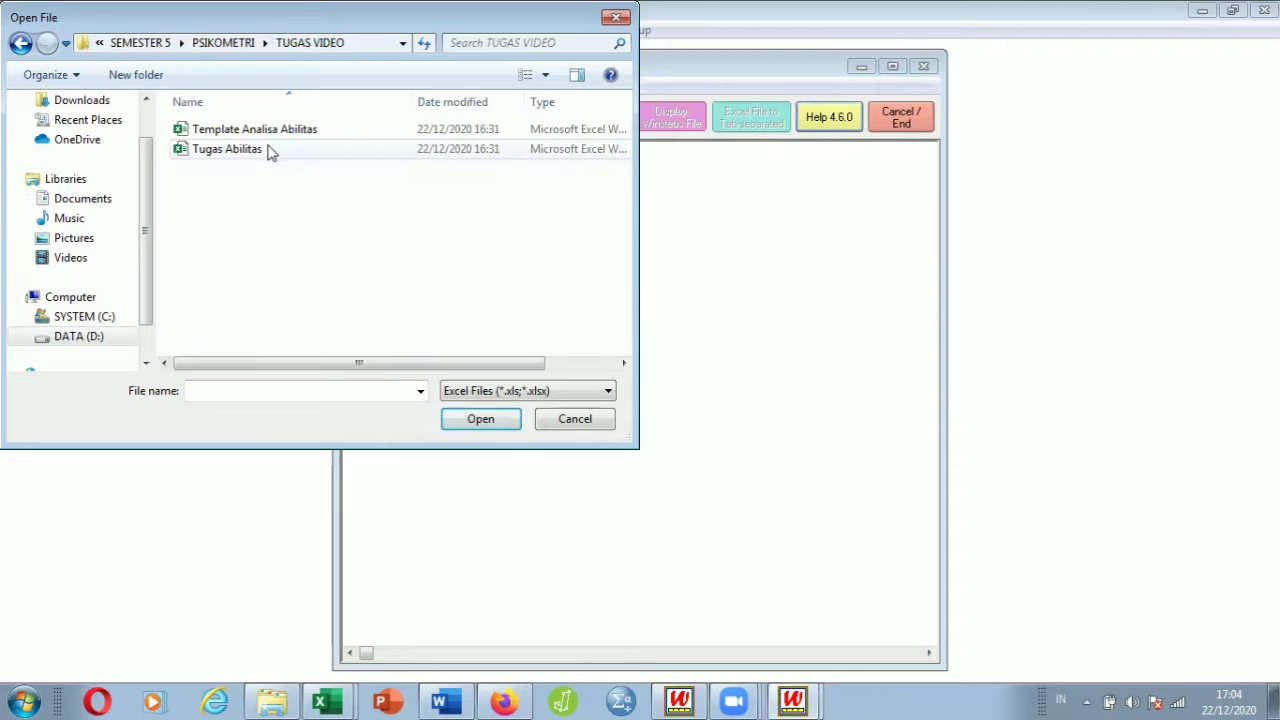
{"action": "left_click", "coordinate": [268, 153]}
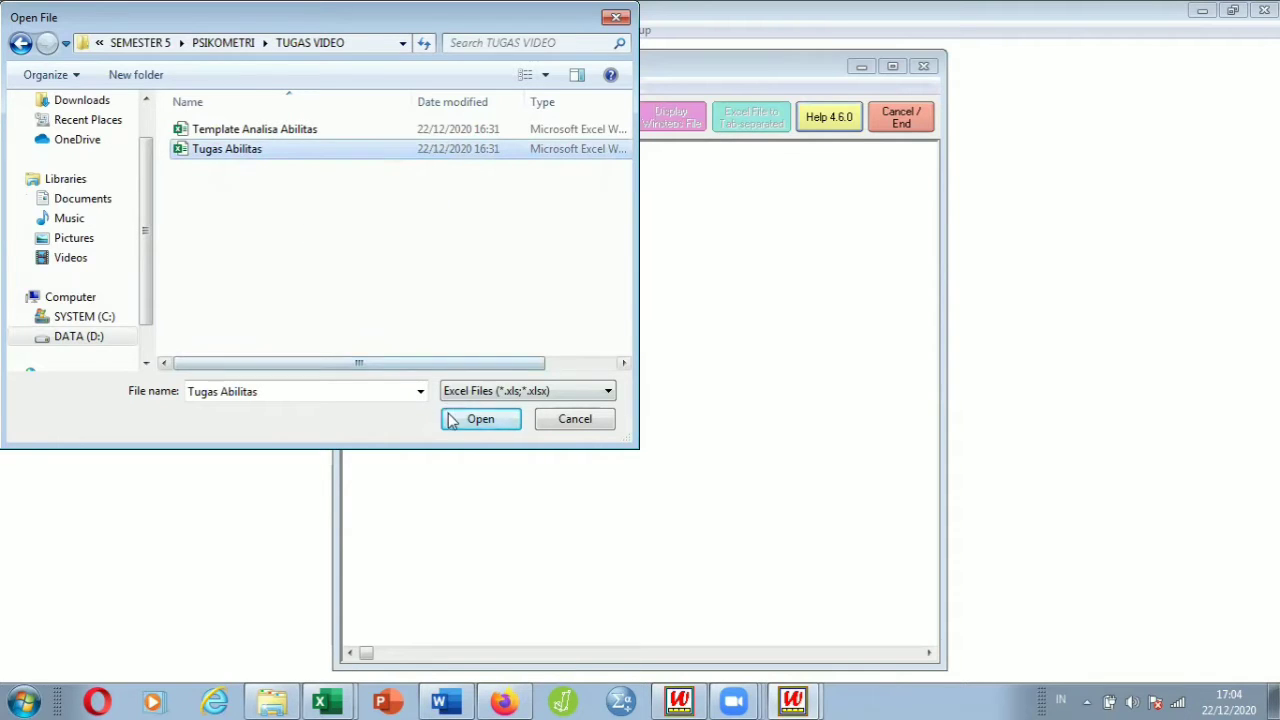
{"action": "left_click", "coordinate": [481, 419]}
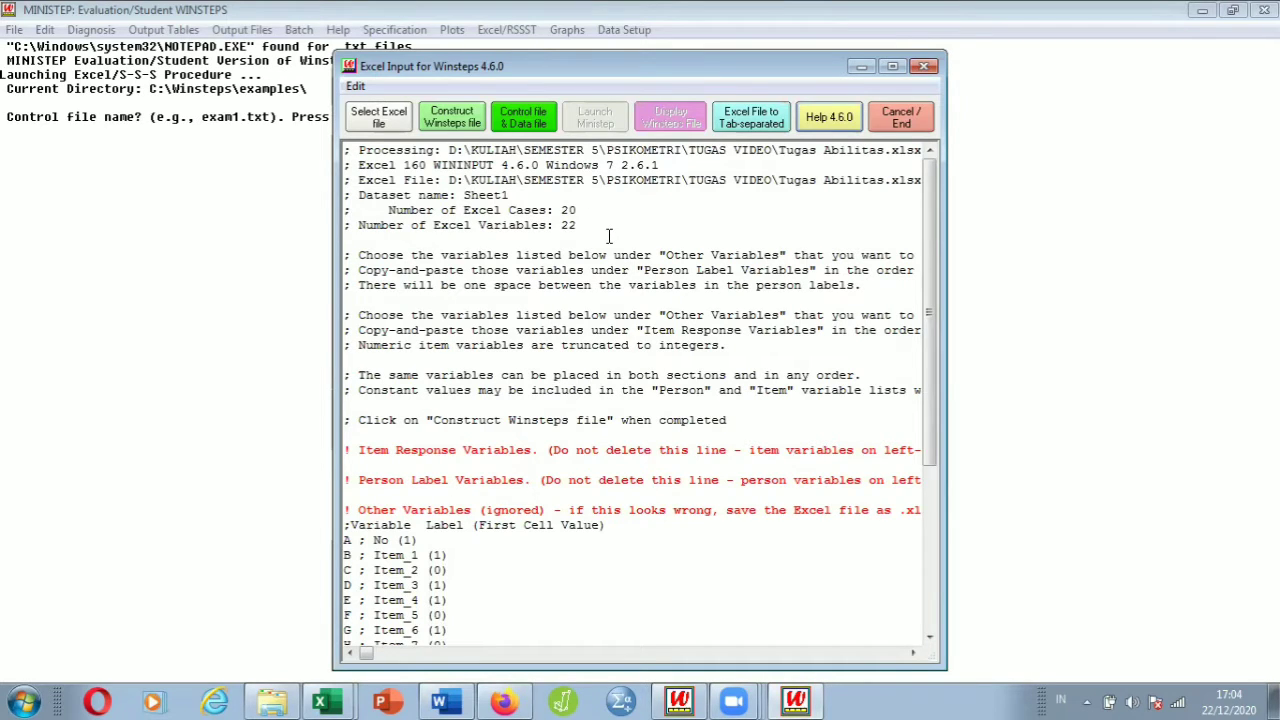
{"action": "left_click", "coordinate": [937, 557]}
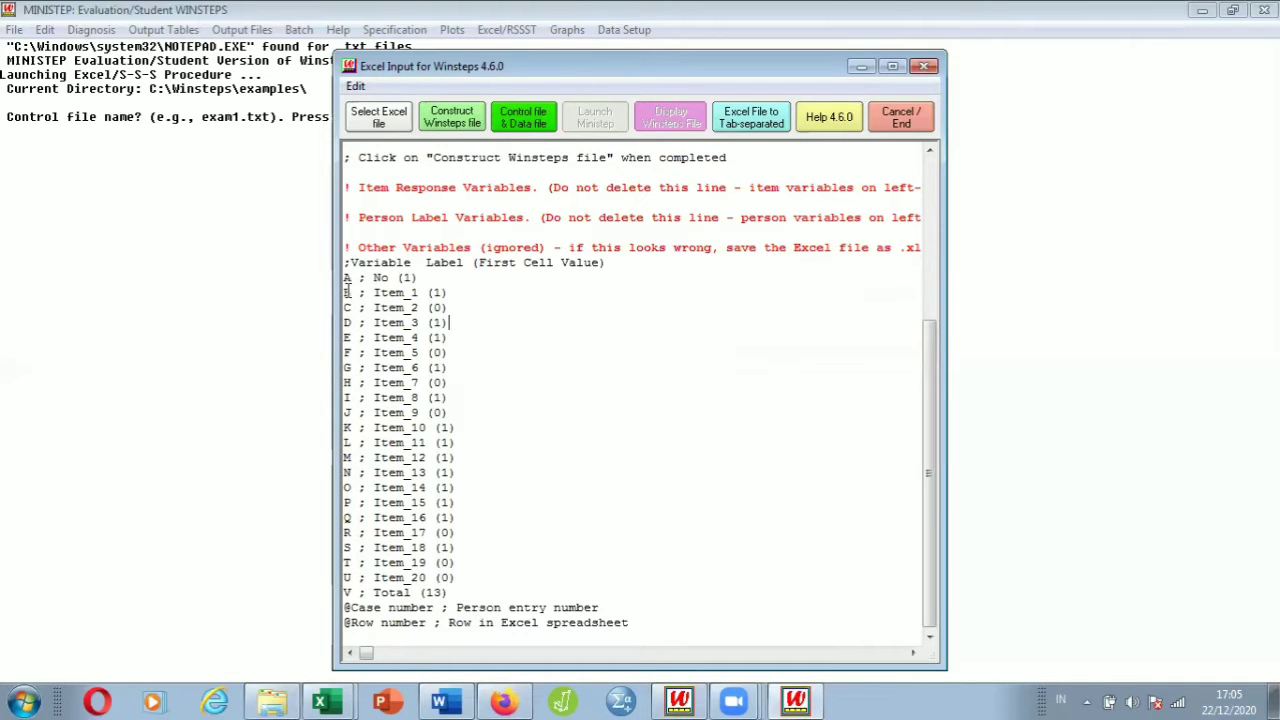
{"action": "left_click_drag", "start_coordinate": [344, 290], "coordinate": [486, 555]}
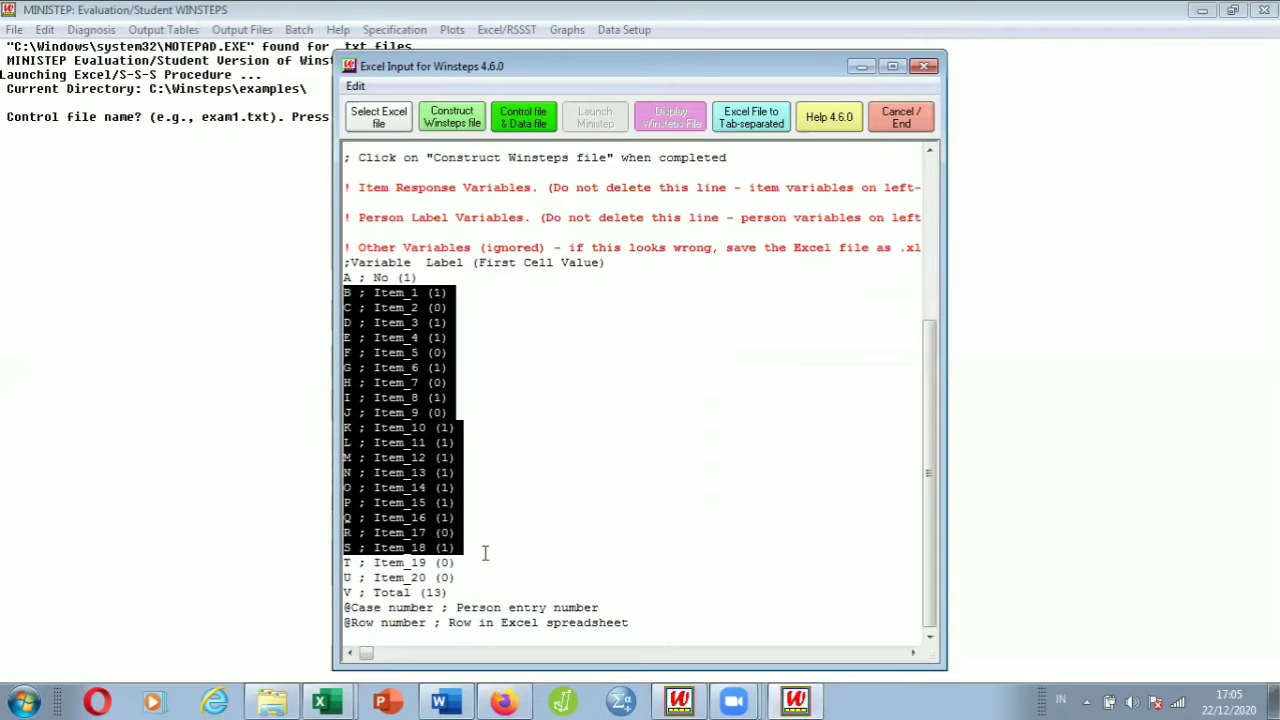
{"action": "right_click", "coordinate": [486, 555]}
{"action": "left_click", "coordinate": [476, 568]}
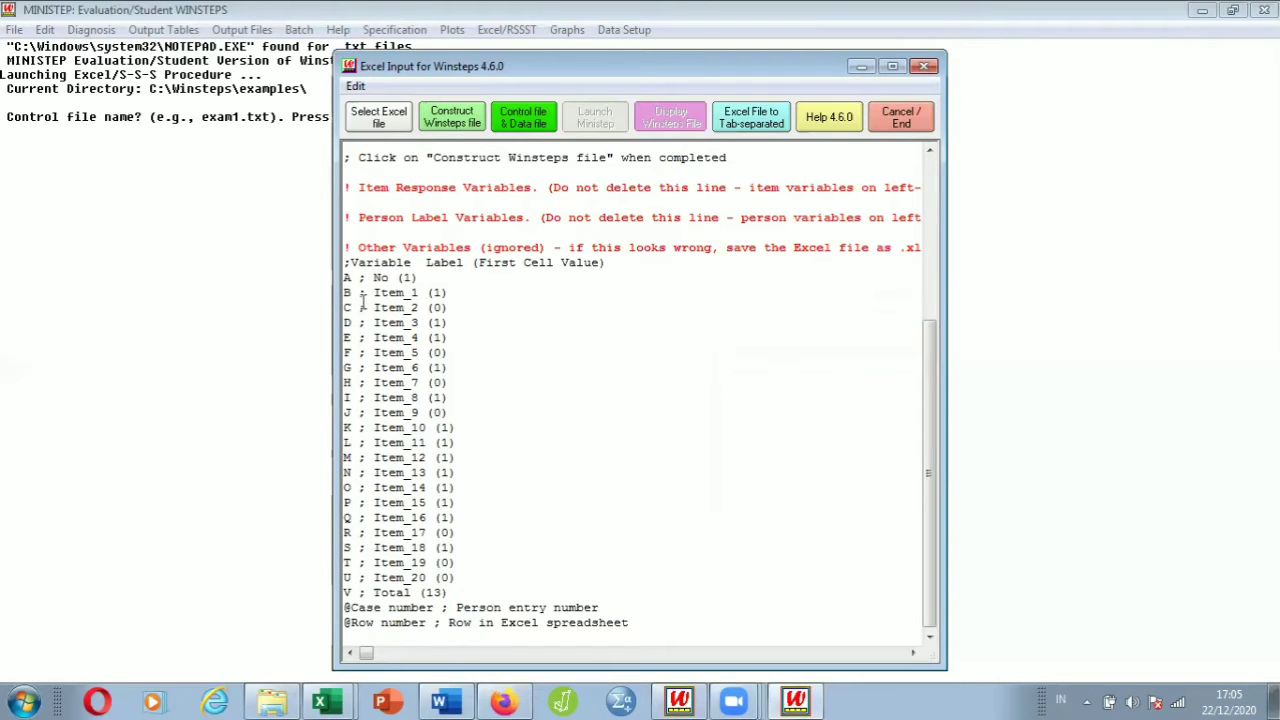
{"action": "left_click_drag", "start_coordinate": [357, 307], "coordinate": [344, 292]}
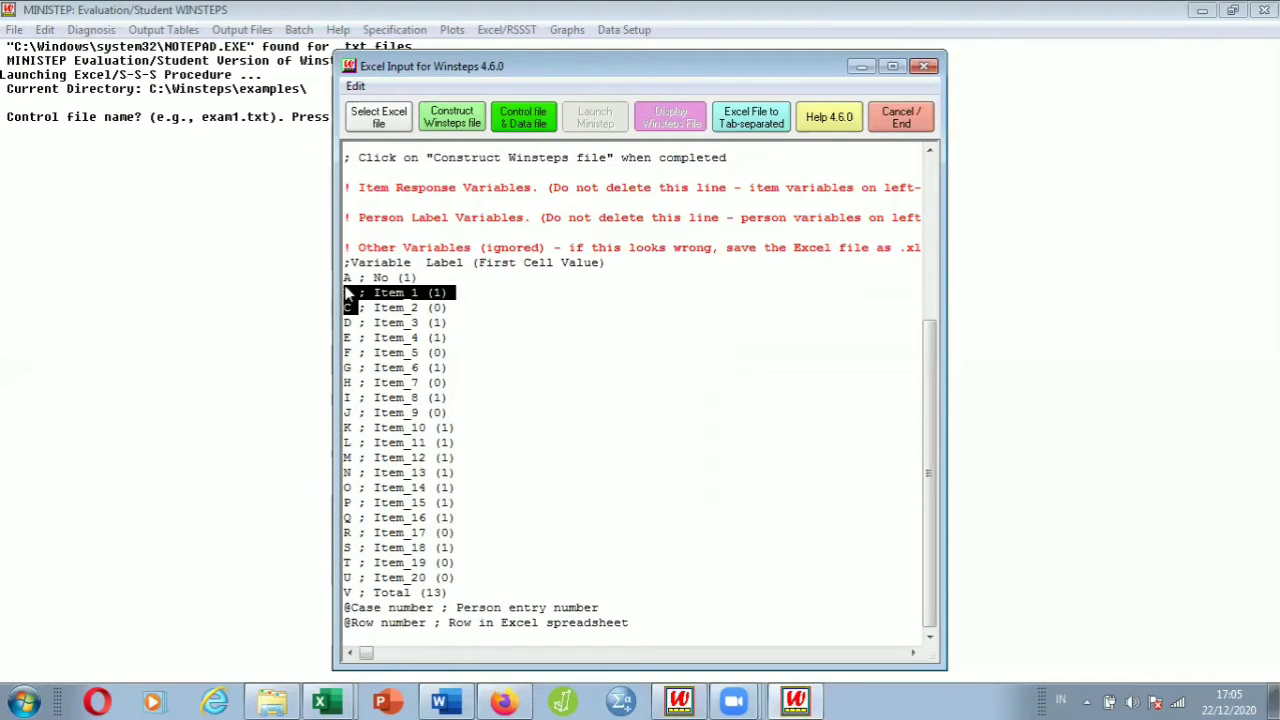
{"action": "left_click", "coordinate": [357, 293]}
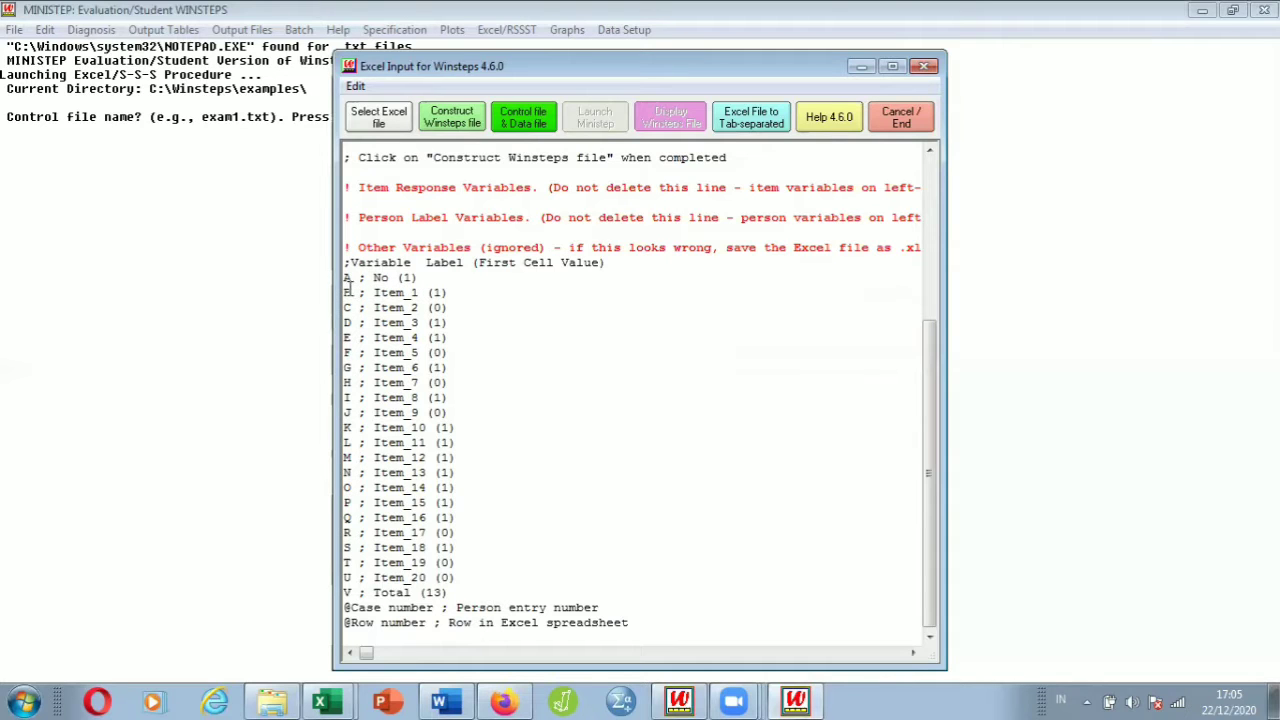
Copy variables Item_1 to Item_20 under the Item Response Variables heading and remove the blank line after them.
{"action": "left_click_drag", "start_coordinate": [345, 292], "coordinate": [462, 577]}
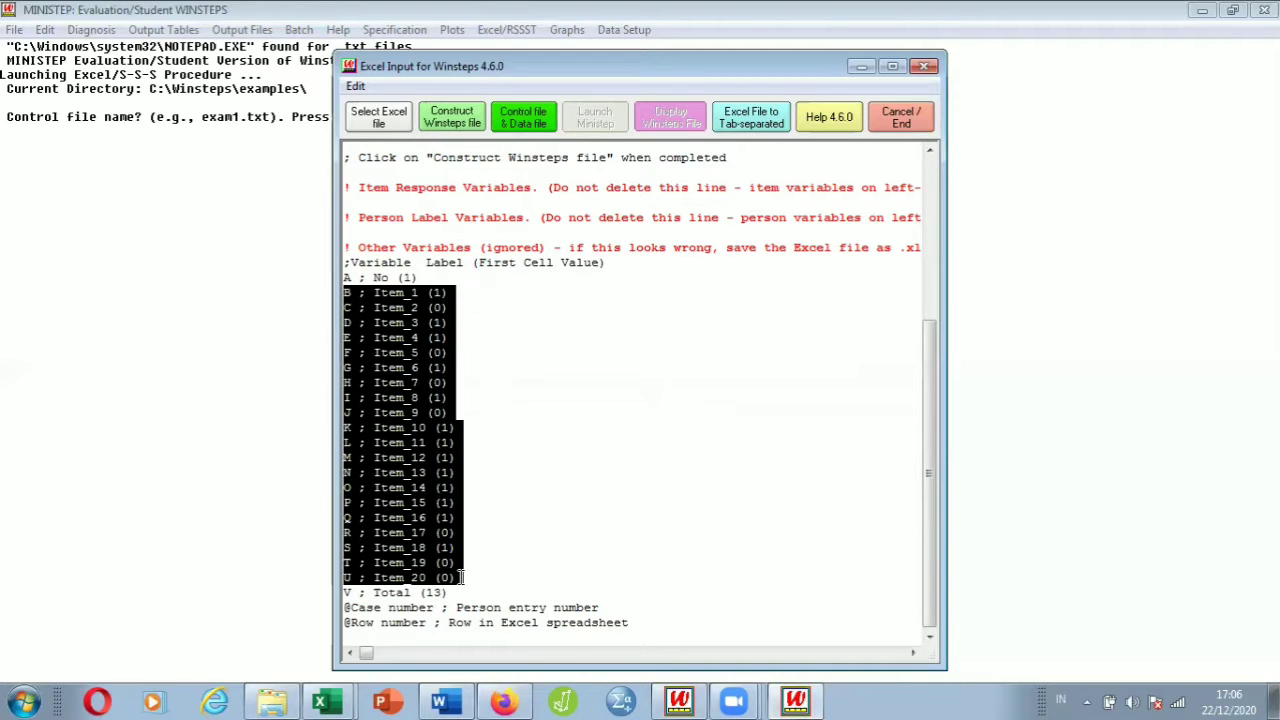
{"action": "right_click", "coordinate": [461, 577]}
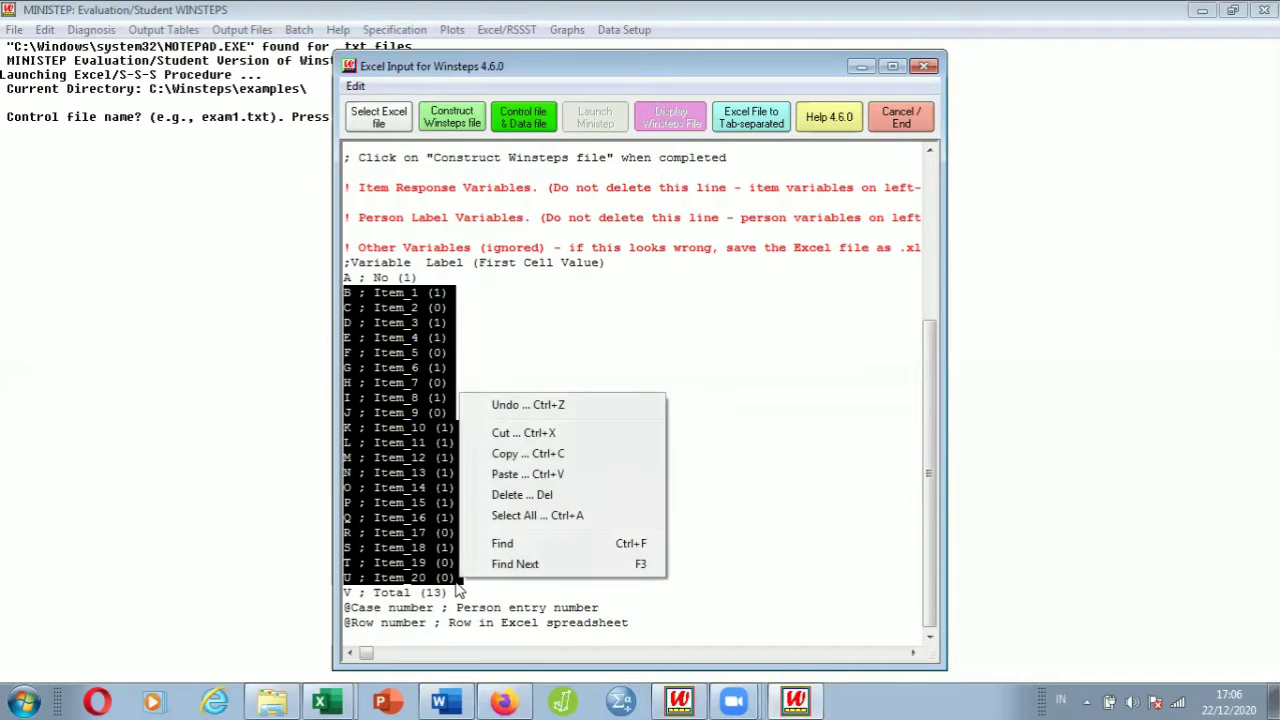
{"action": "left_click", "coordinate": [582, 456]}
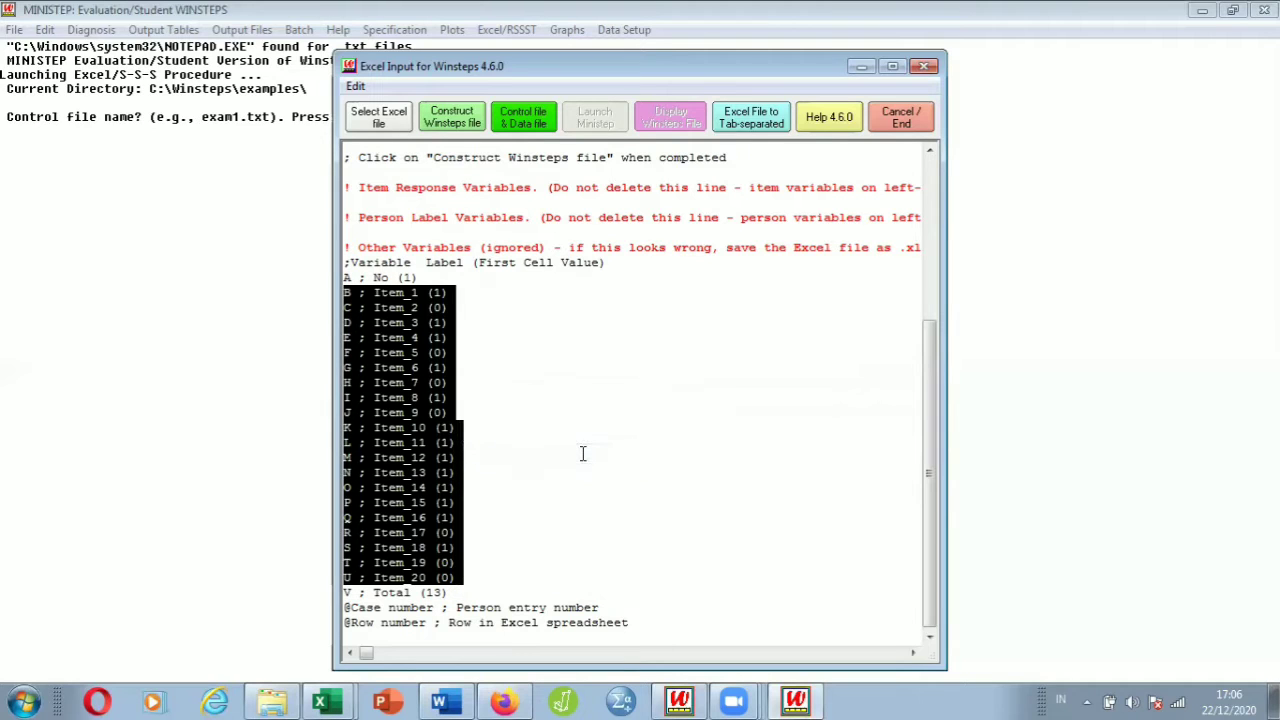
{"action": "left_click", "coordinate": [391, 210]}
{"action": "left_click", "coordinate": [374, 199]}
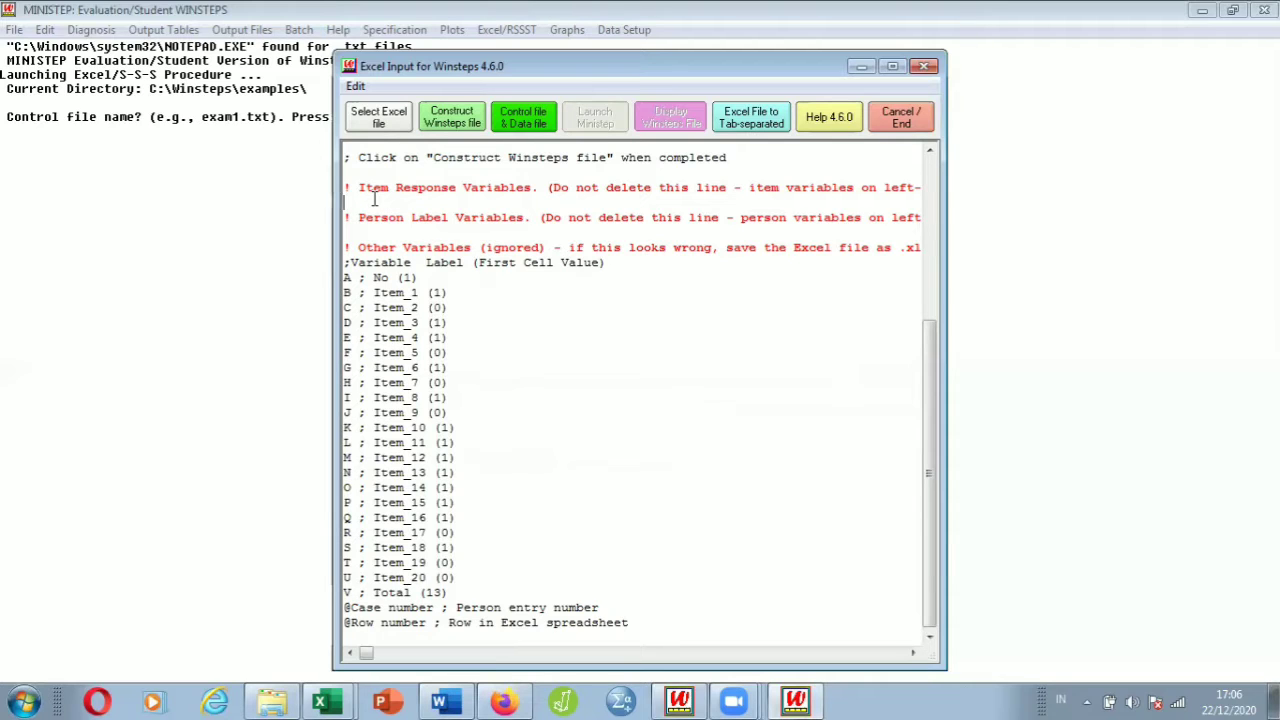
{"action": "key", "text": "ctrl+v"}
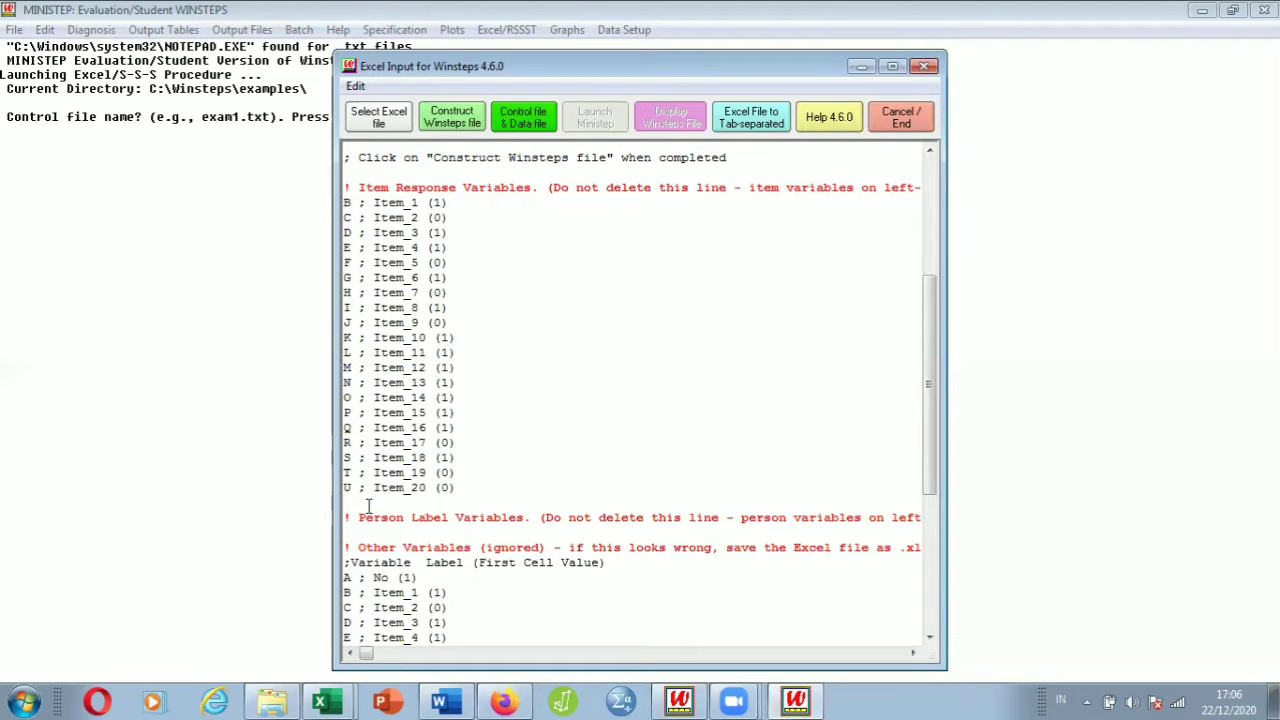
{"action": "key", "text": "BackSpace"}
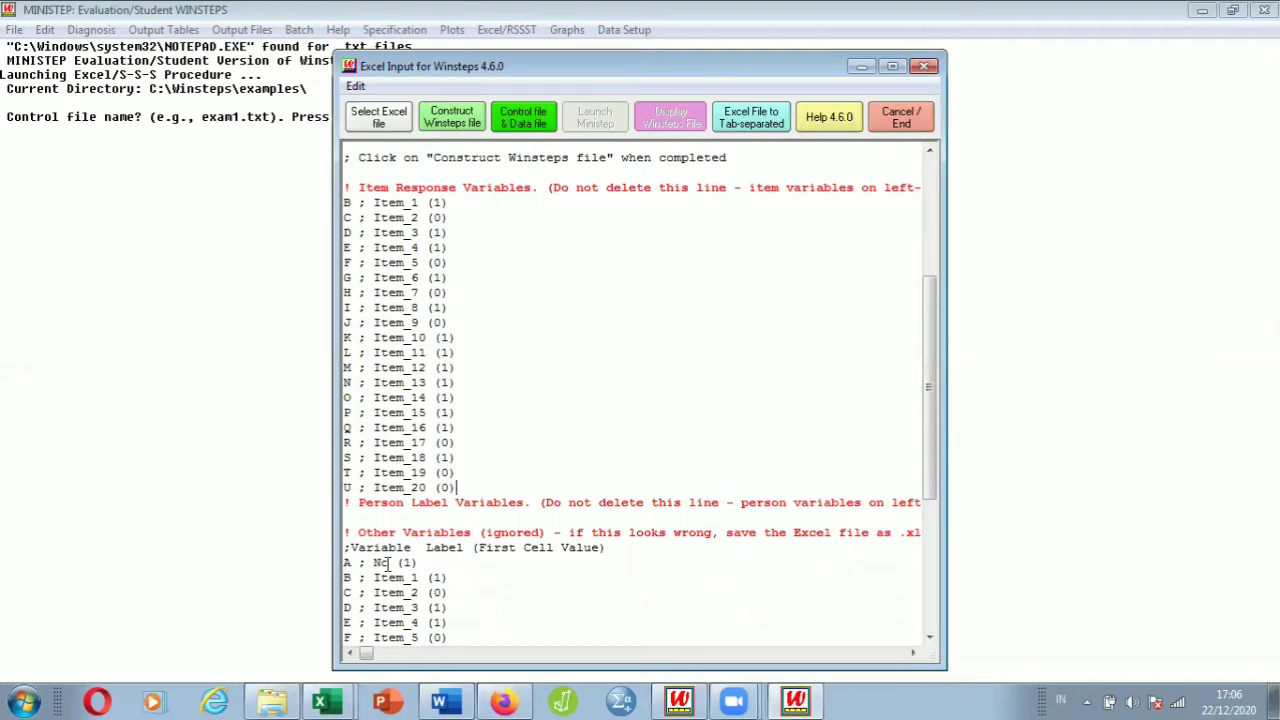
{"action": "left_click_drag", "start_coordinate": [420, 563], "coordinate": [340, 563]}
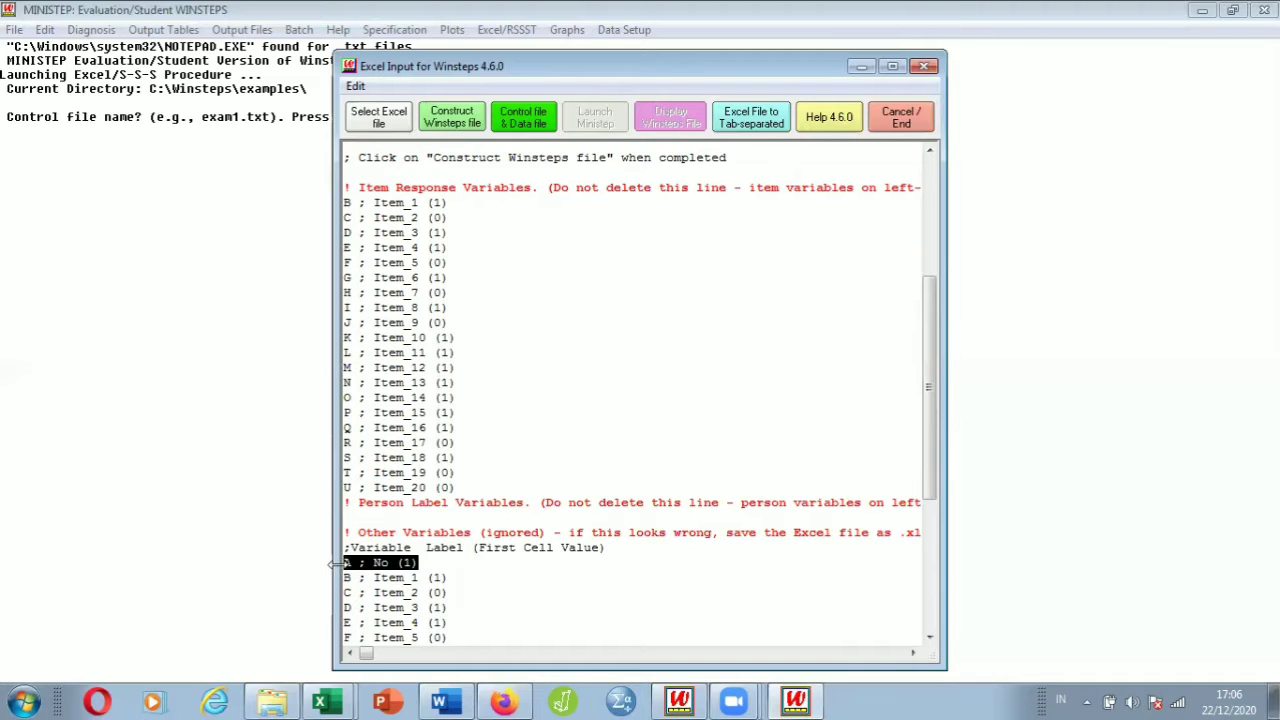
{"action": "left_click", "coordinate": [374, 564]}
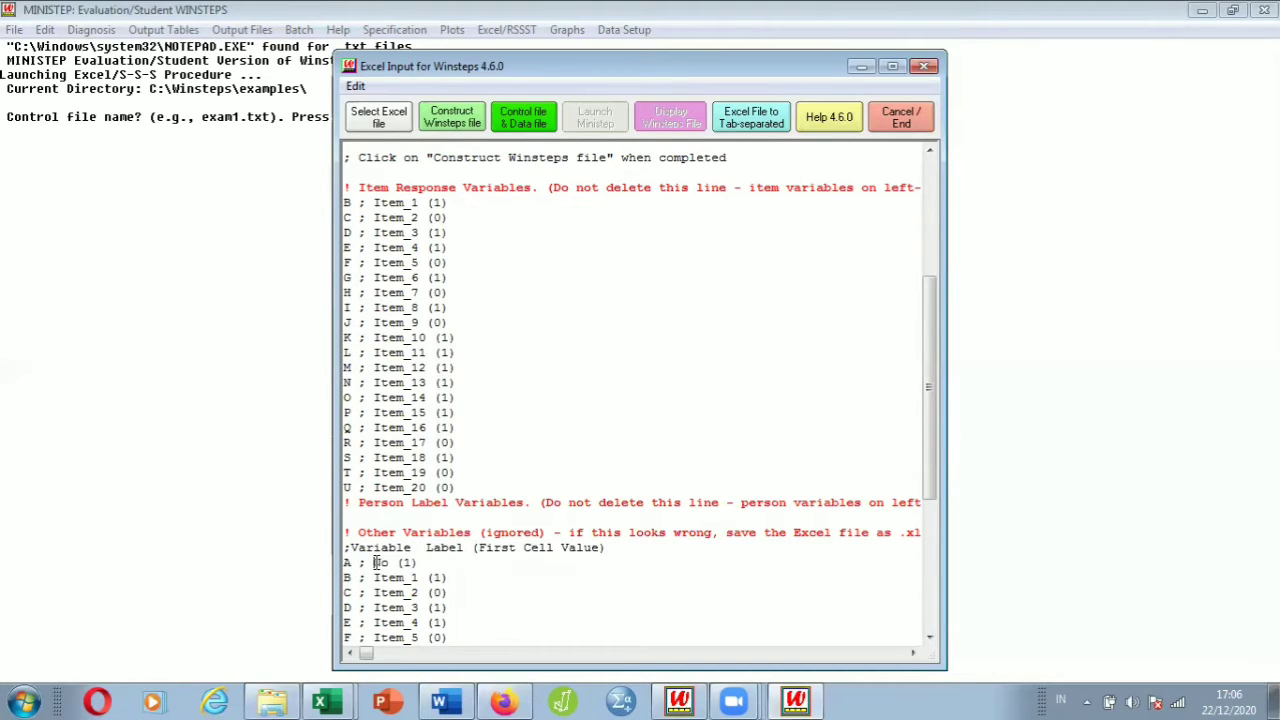
{"action": "left_click_drag", "start_coordinate": [443, 565], "coordinate": [331, 562]}
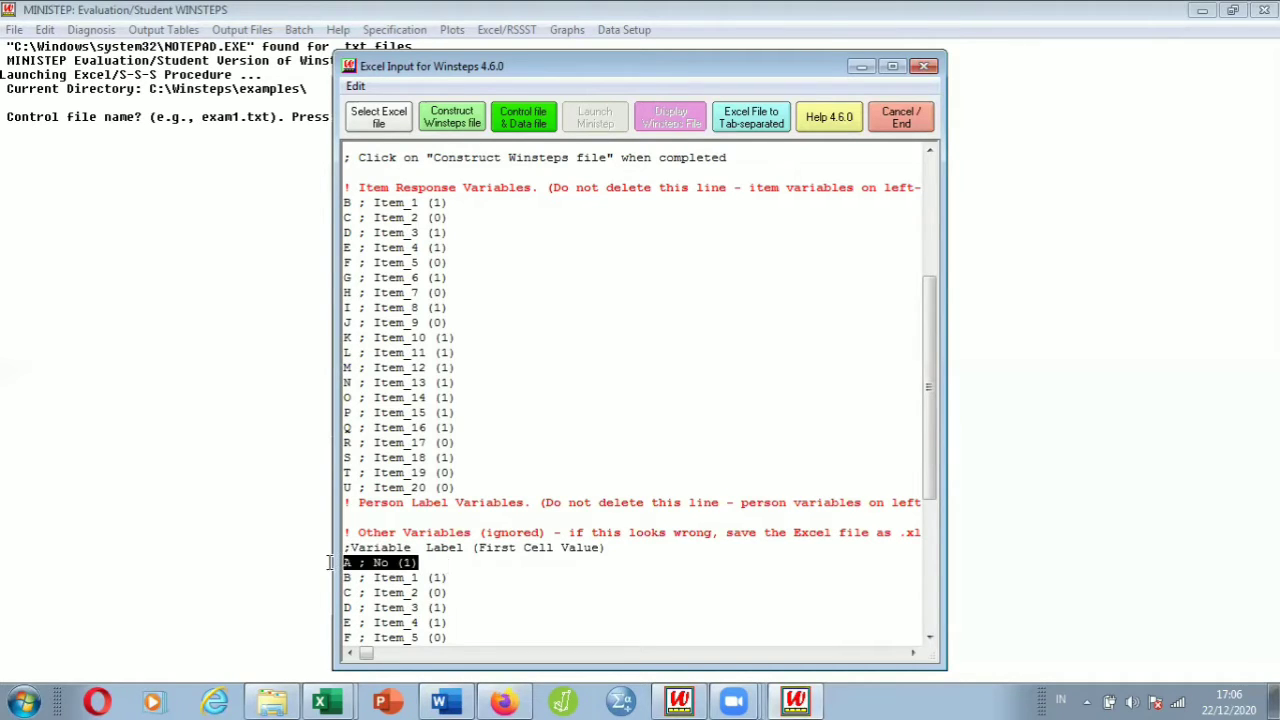
{"action": "left_click", "coordinate": [331, 562]}
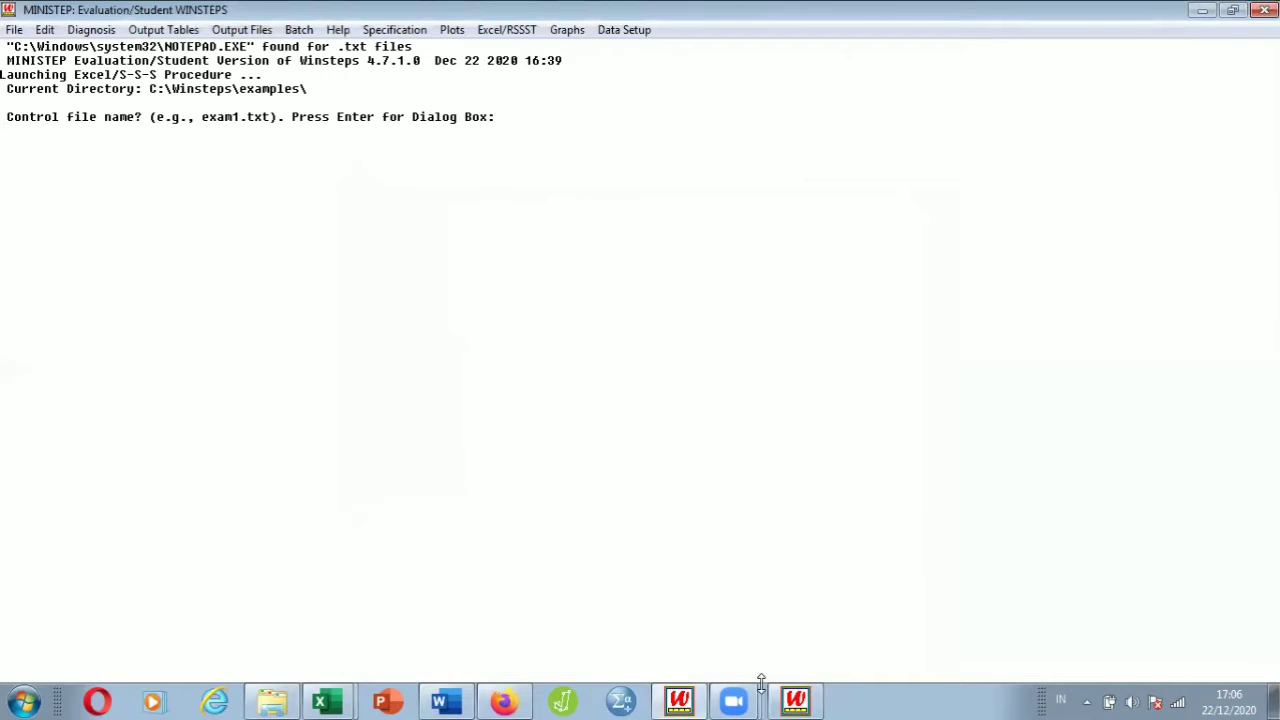
{"action": "left_click", "coordinate": [795, 699]}
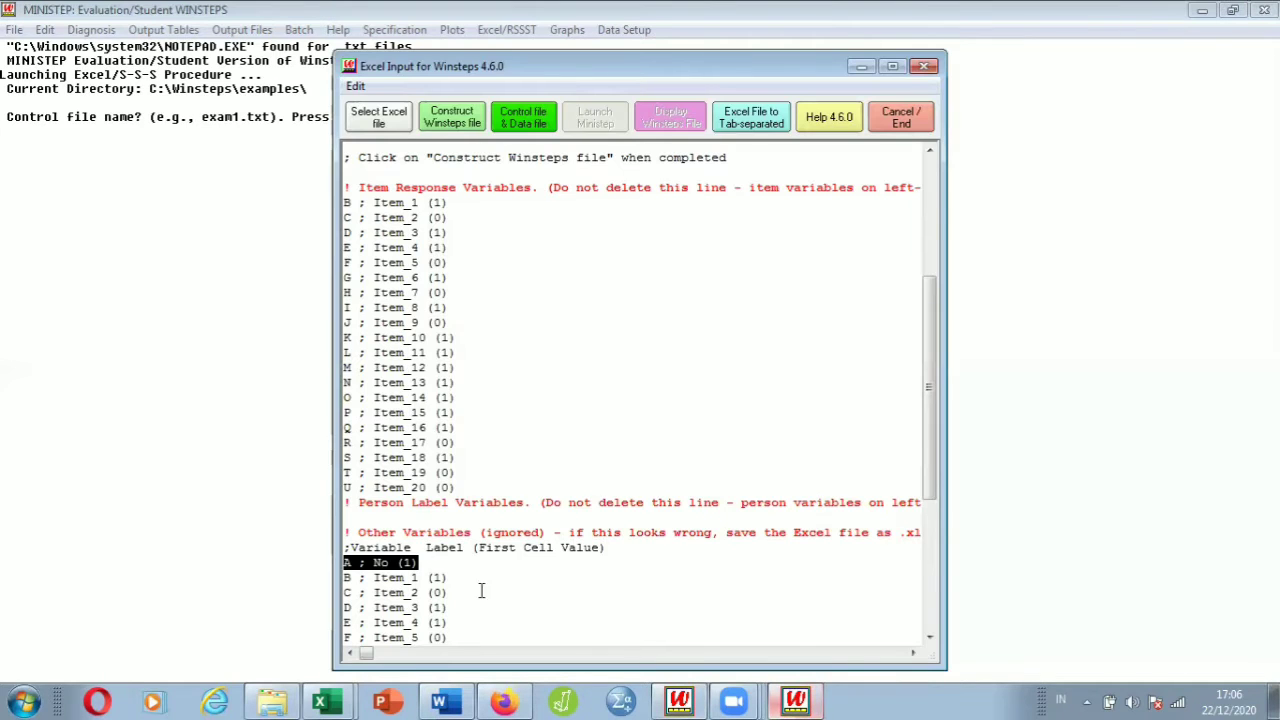
{"action": "left_click", "coordinate": [433, 561]}
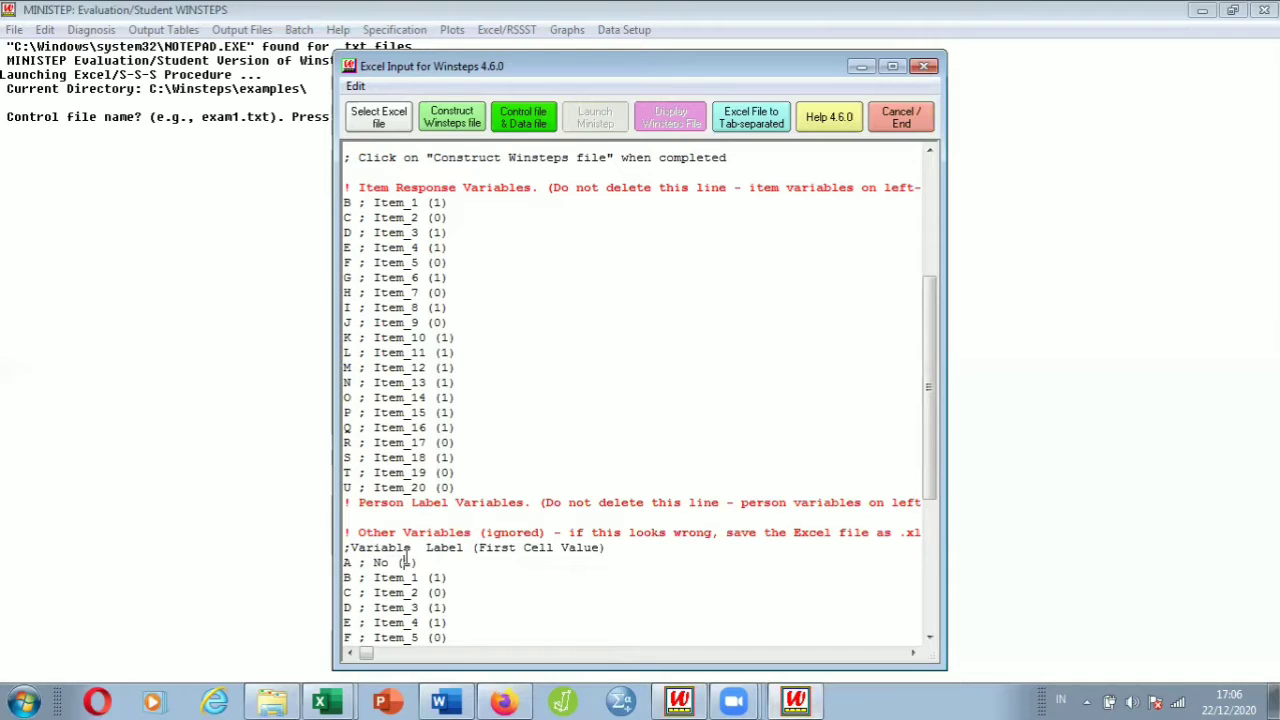
{"action": "left_click_drag", "start_coordinate": [433, 561], "coordinate": [322, 560]}
{"action": "right_click", "coordinate": [361, 564]}
{"action": "left_click", "coordinate": [361, 563]}
{"action": "left_click_drag", "start_coordinate": [416, 563], "coordinate": [343, 563]}
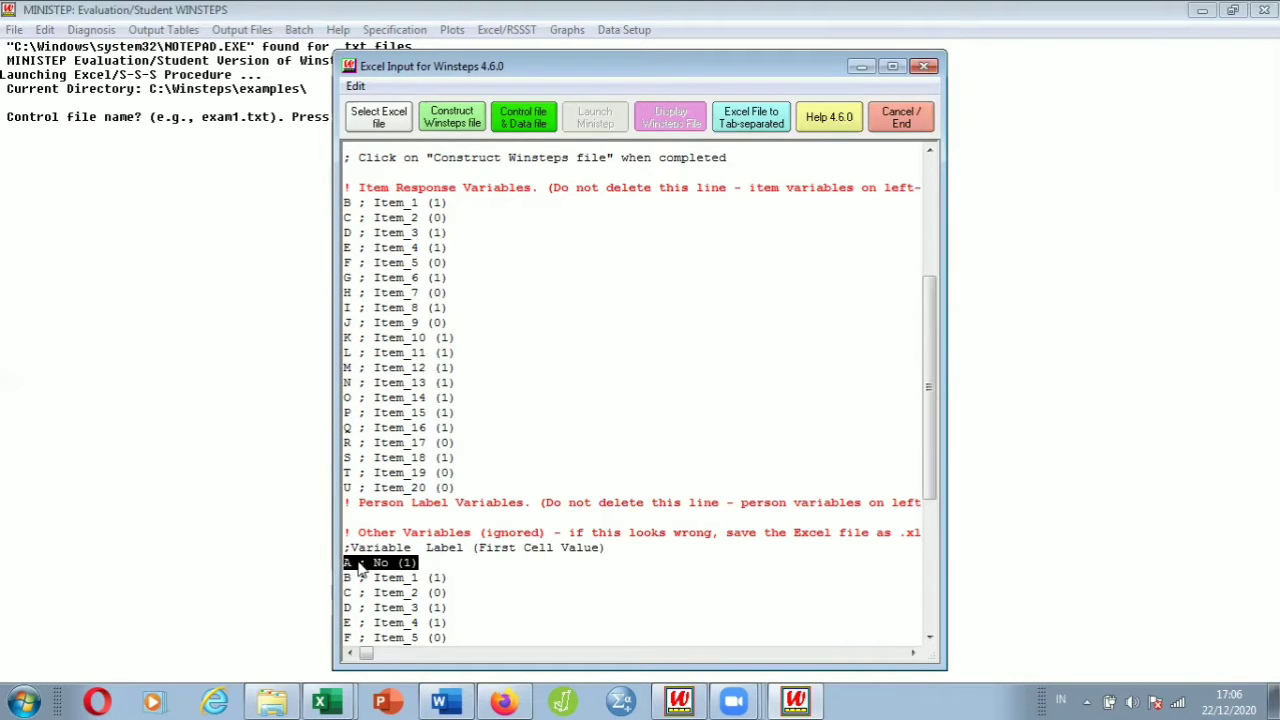
{"action": "left_click", "coordinate": [362, 563]}
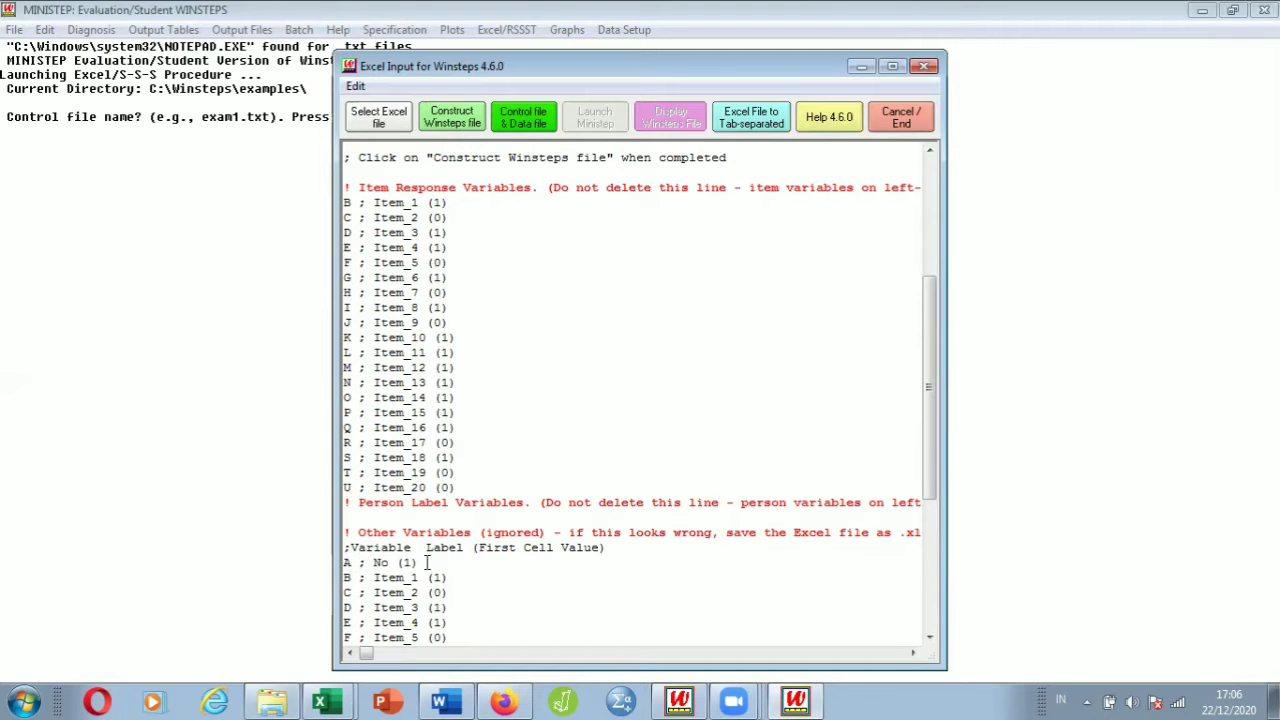
{"action": "left_click_drag", "start_coordinate": [424, 563], "coordinate": [345, 564]}
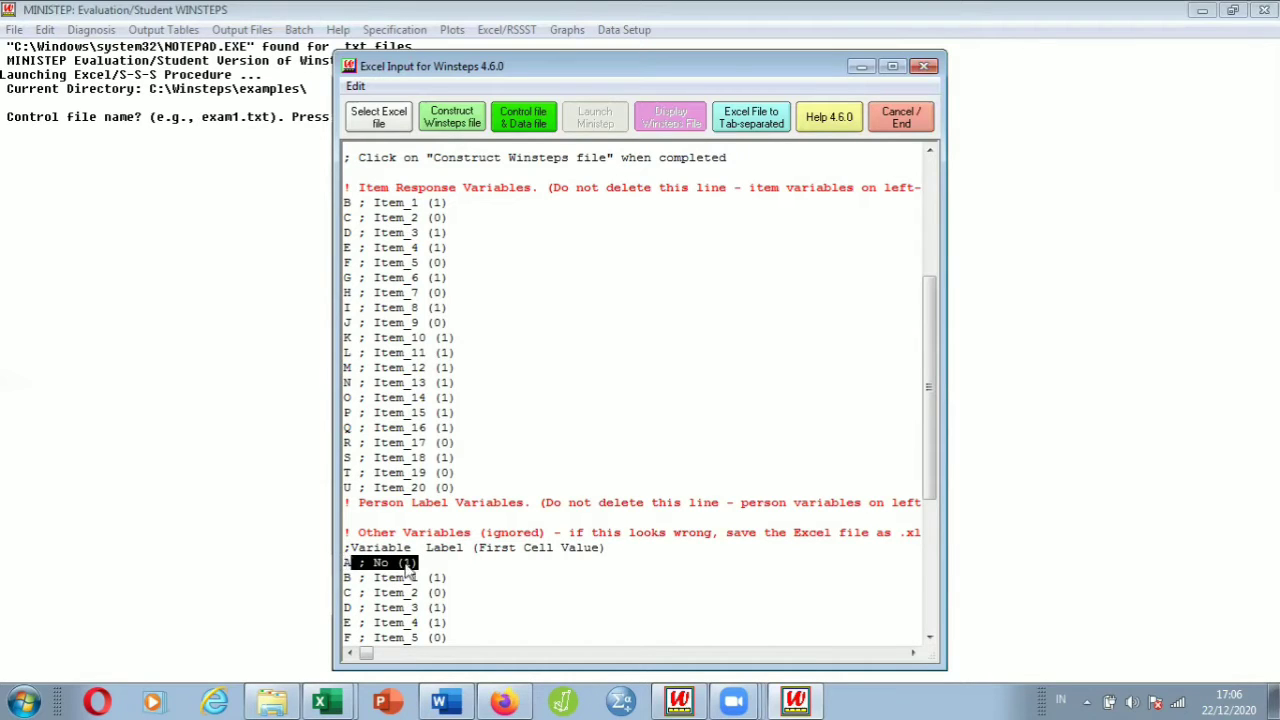
Copy the variable line "A ; No (1)" under the Person Label Variables heading.
{"action": "left_click_drag", "start_coordinate": [443, 563], "coordinate": [318, 561]}
{"action": "right_click", "coordinate": [380, 566]}
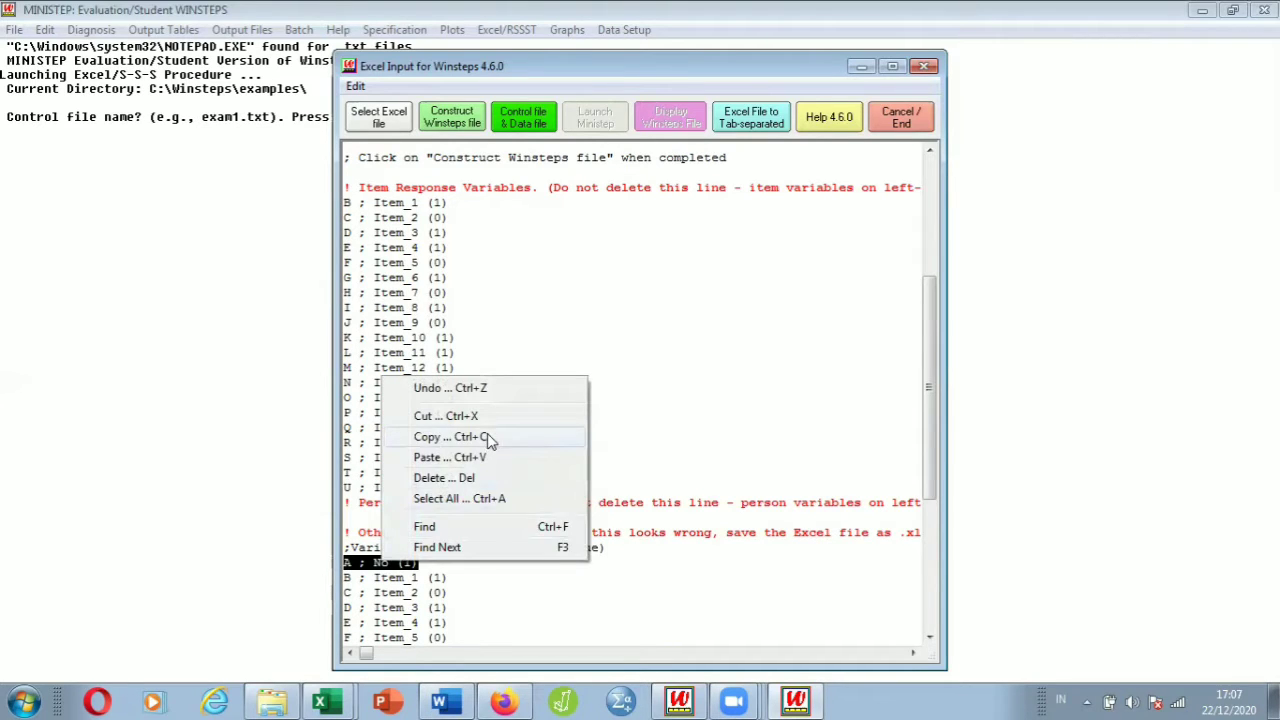
{"action": "left_click", "coordinate": [490, 437]}
{"action": "left_click", "coordinate": [376, 514]}
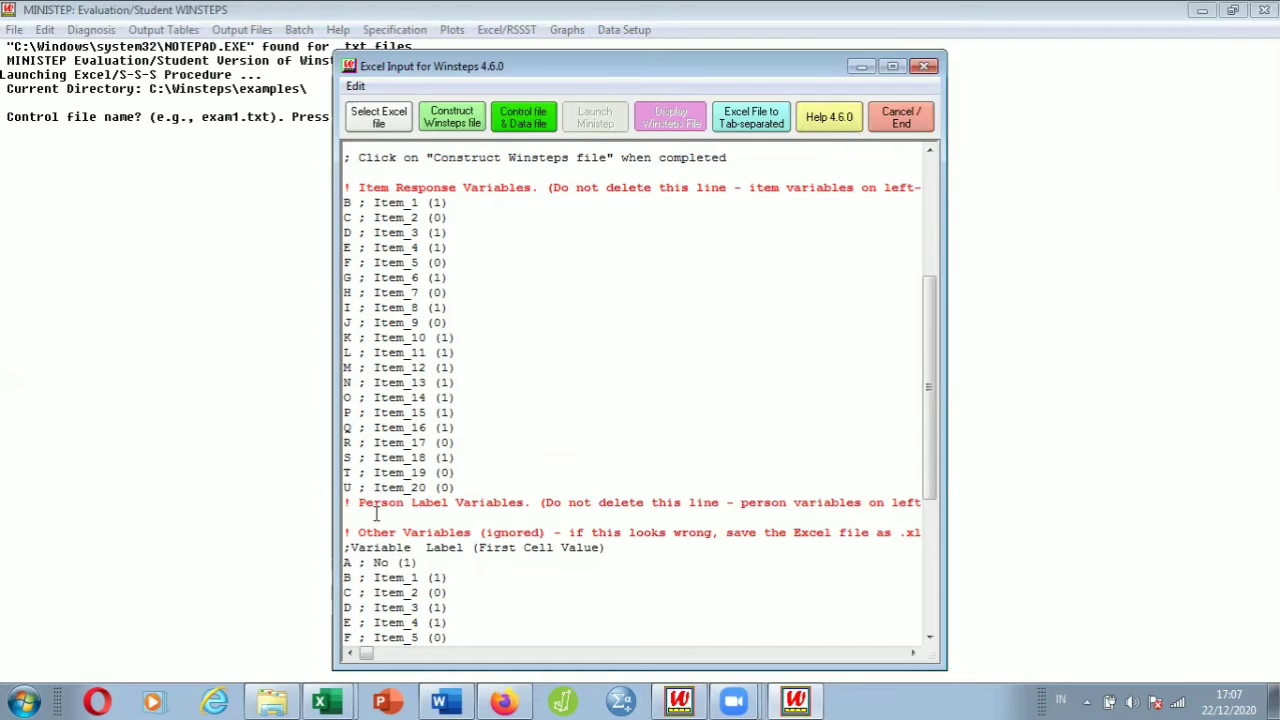
{"action": "key", "text": "ctrl+v"}
Construct the Winsteps control and data file and save it as the text file abilitas in the TUGAS VIDEO folder.
{"action": "left_click", "coordinate": [453, 125]}
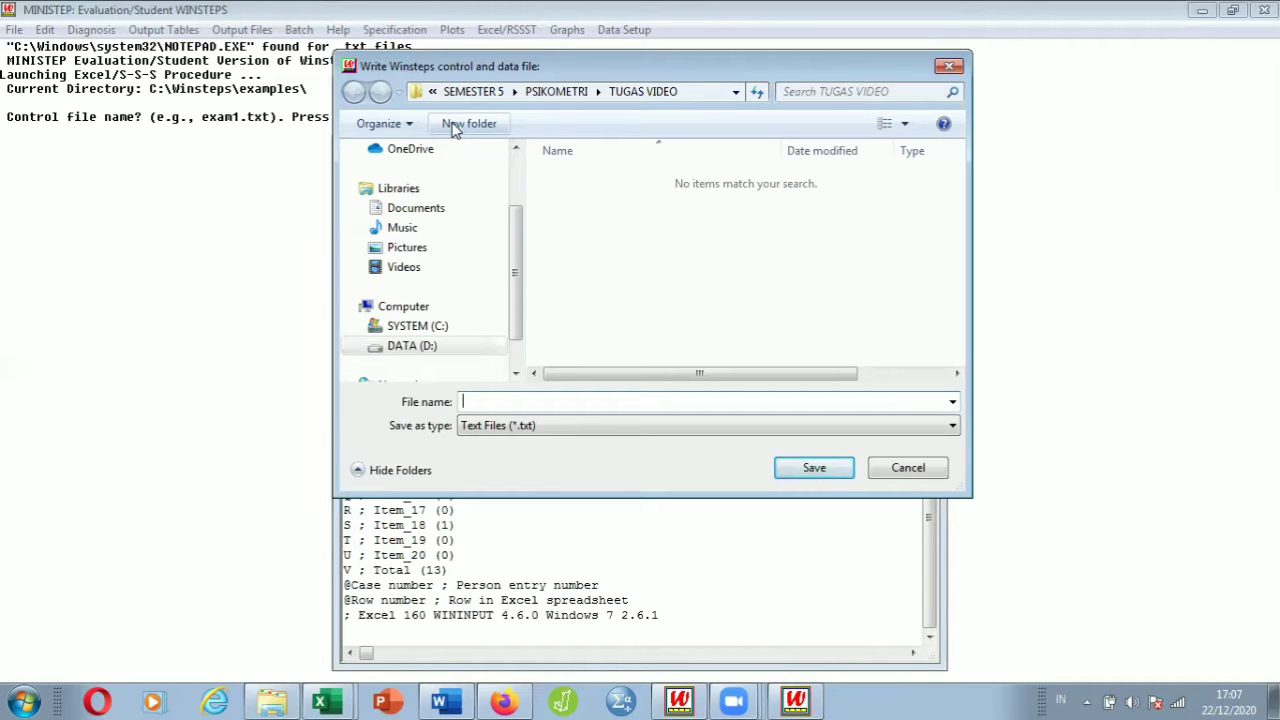
{"action": "type", "text": "abilitas"}
{"action": "left_click", "coordinate": [824, 469]}
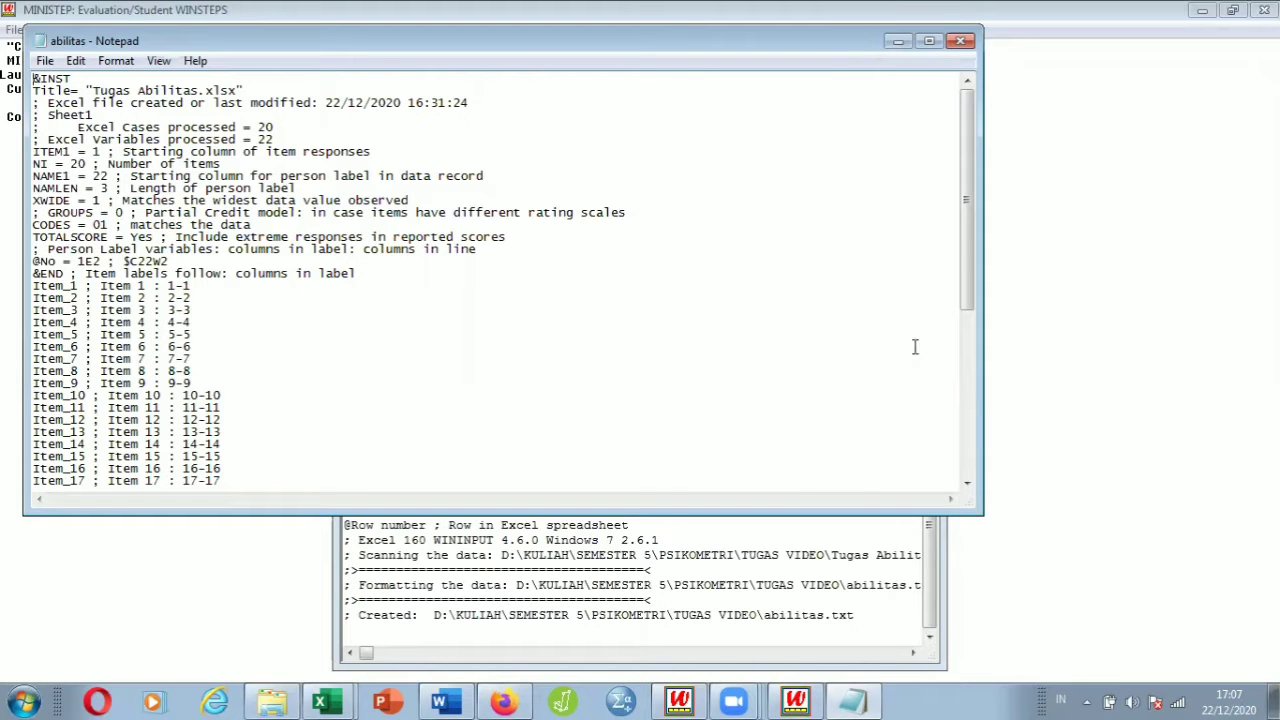
Review the generated abilitas control file, then close it and the Excel Input window.
{"action": "left_click_drag", "start_coordinate": [970, 260], "coordinate": [967, 355]}
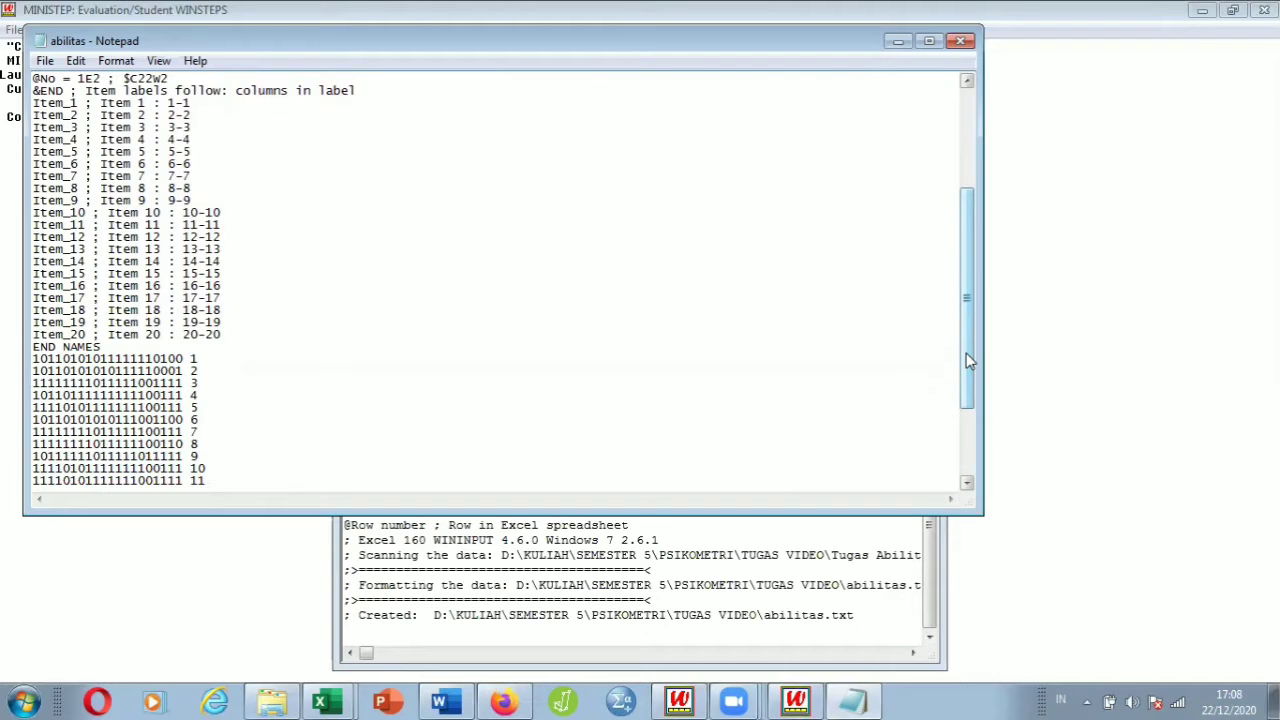
{"action": "left_click_drag", "start_coordinate": [966, 353], "coordinate": [976, 263]}
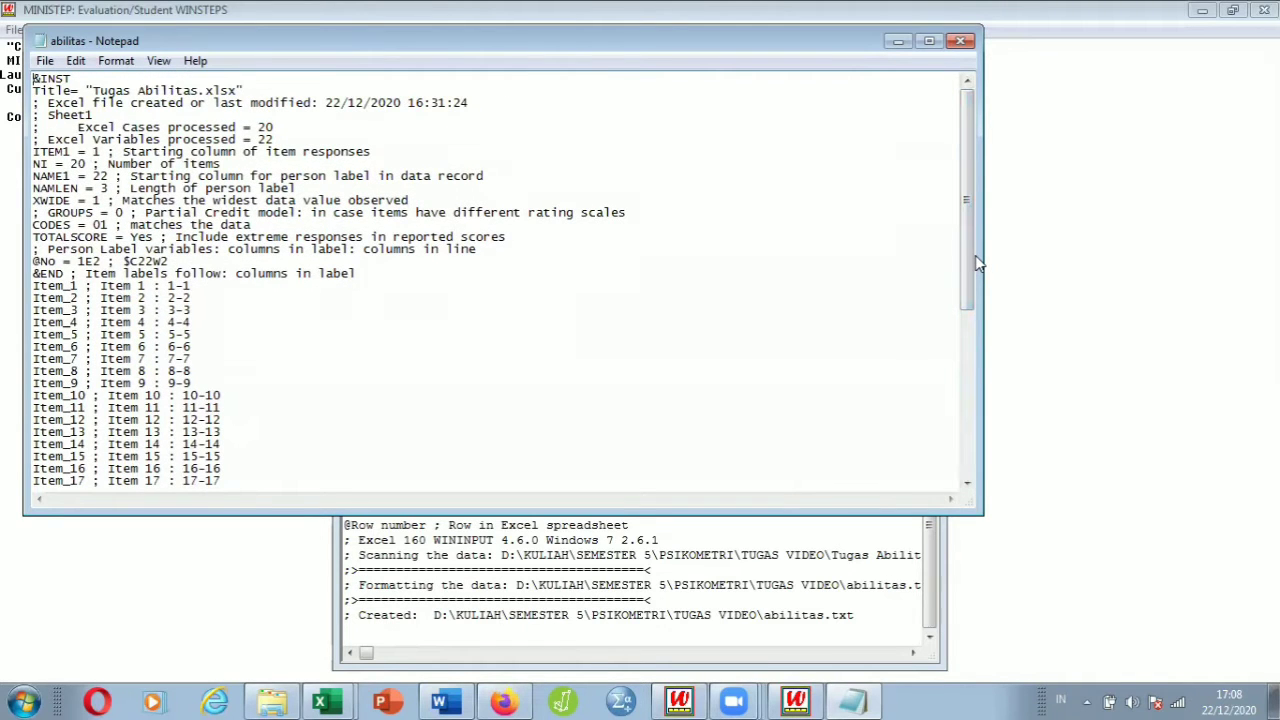
{"action": "left_click", "coordinate": [962, 41]}
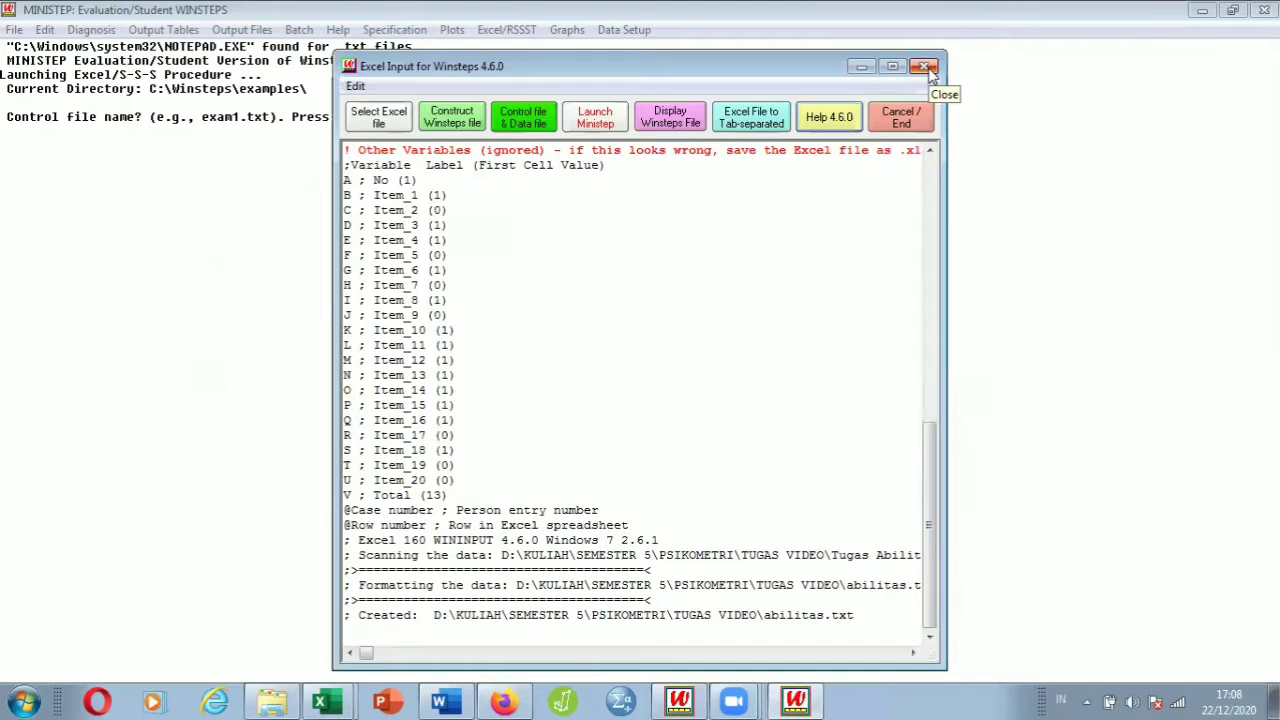
{"action": "left_click", "coordinate": [924, 67]}
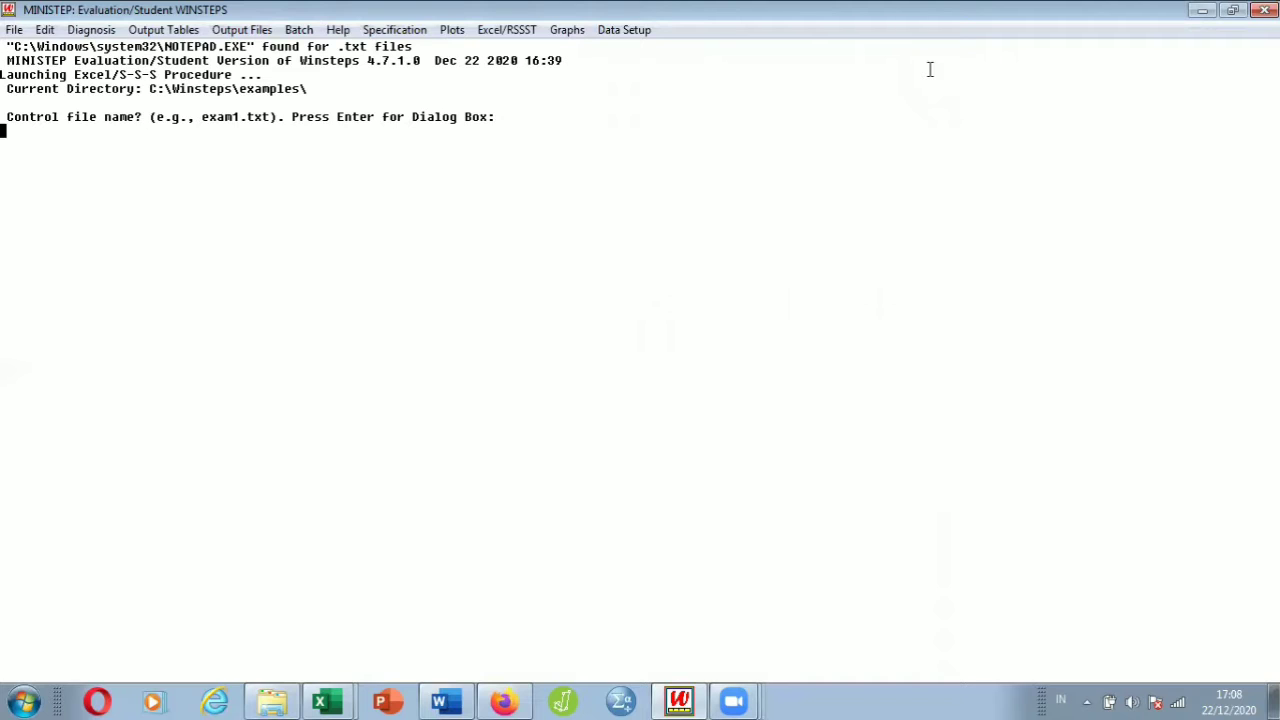
Start choosing a control file and browse to D:\KULIAH\SEMESTER 5\PSIKOMETRI.
{"action": "key", "text": "Return"}
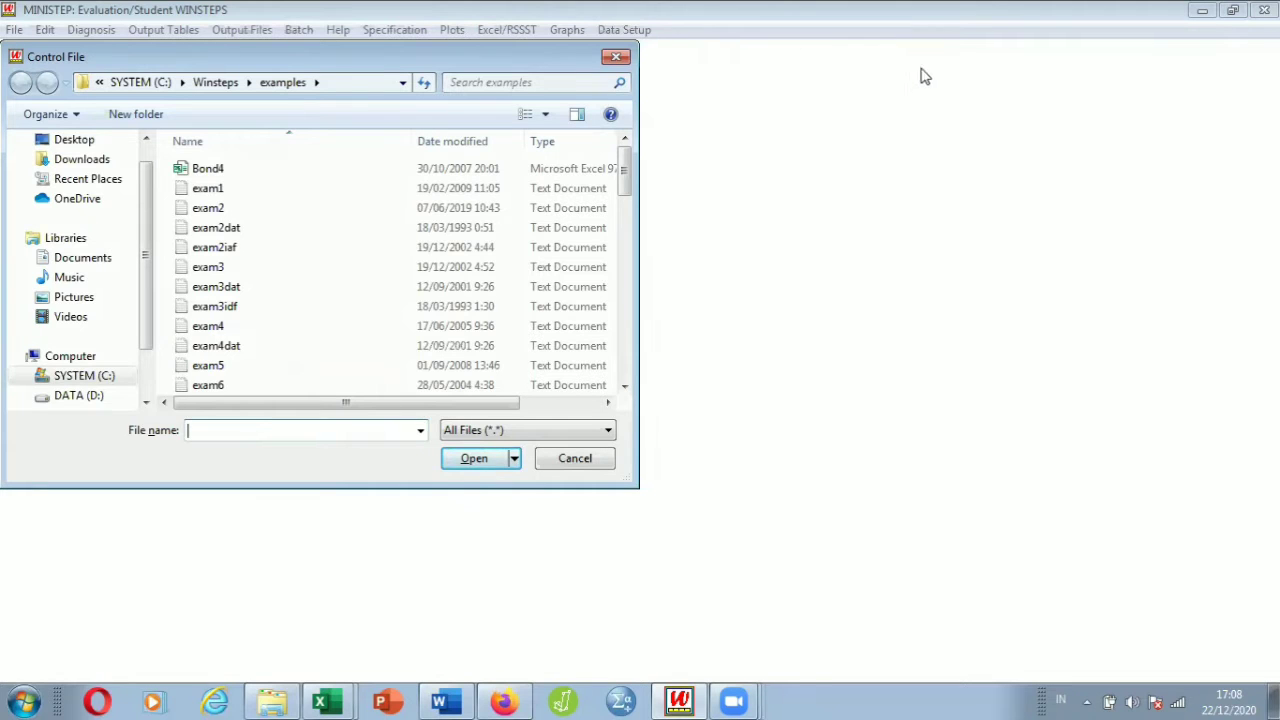
{"action": "scroll", "coordinate": [150, 377], "scroll_direction": "down", "scroll_amount": 1}
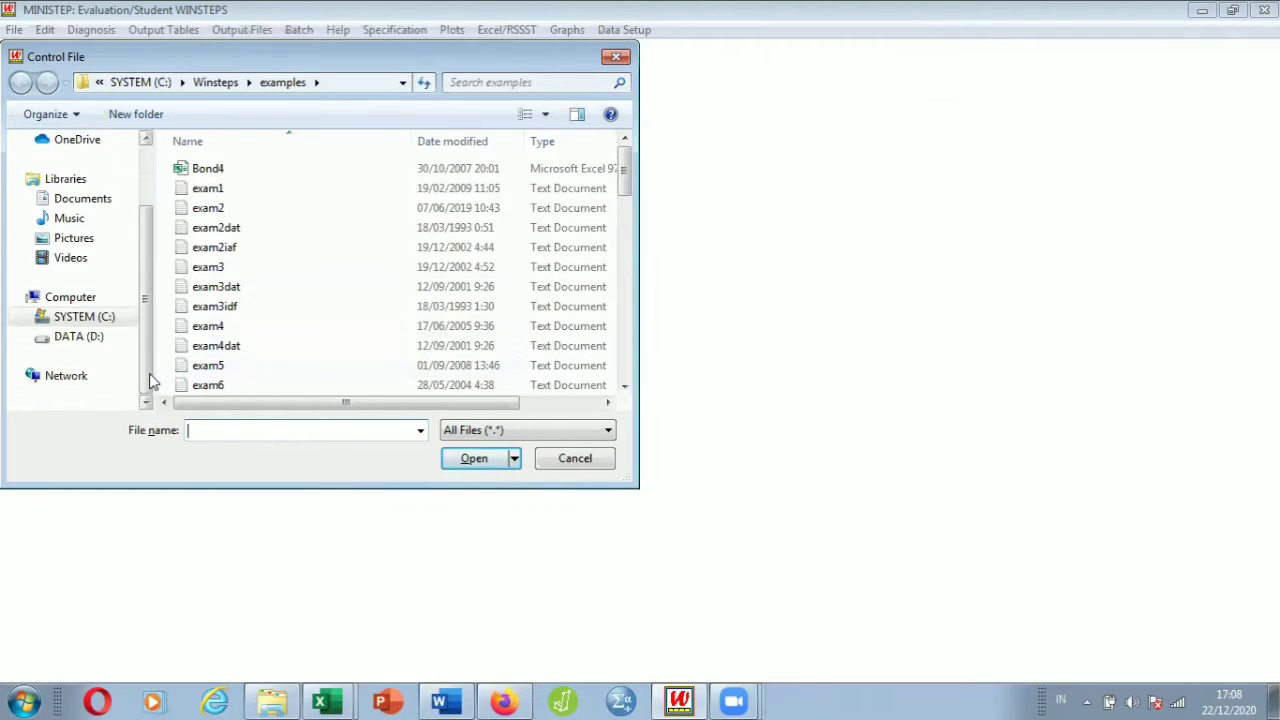
{"action": "left_click", "coordinate": [88, 338]}
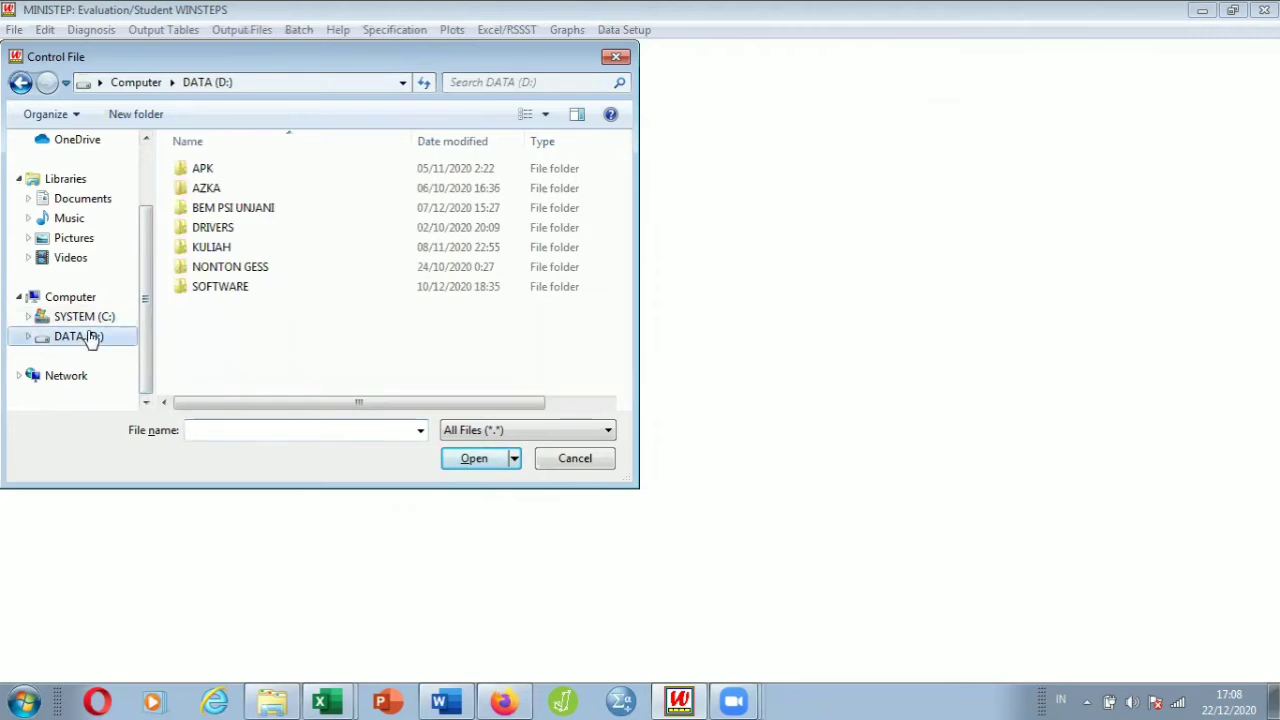
{"action": "double_click", "coordinate": [243, 249]}
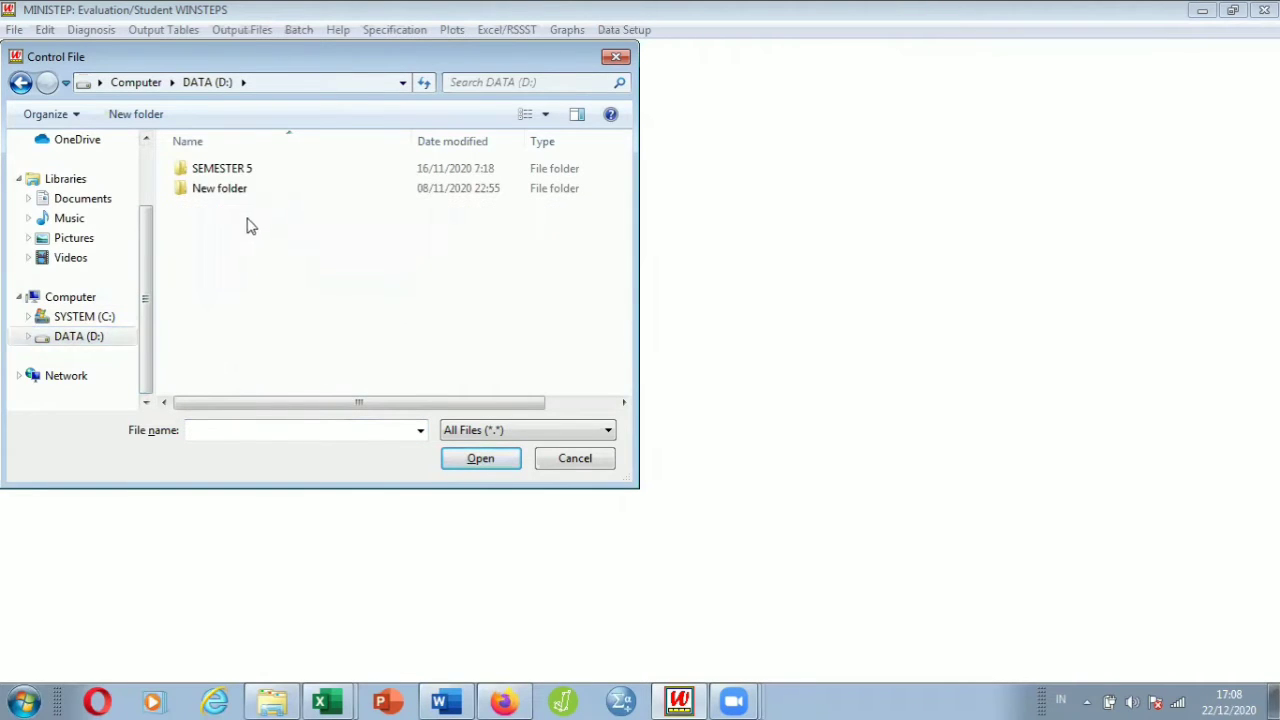
{"action": "double_click", "coordinate": [257, 170]}
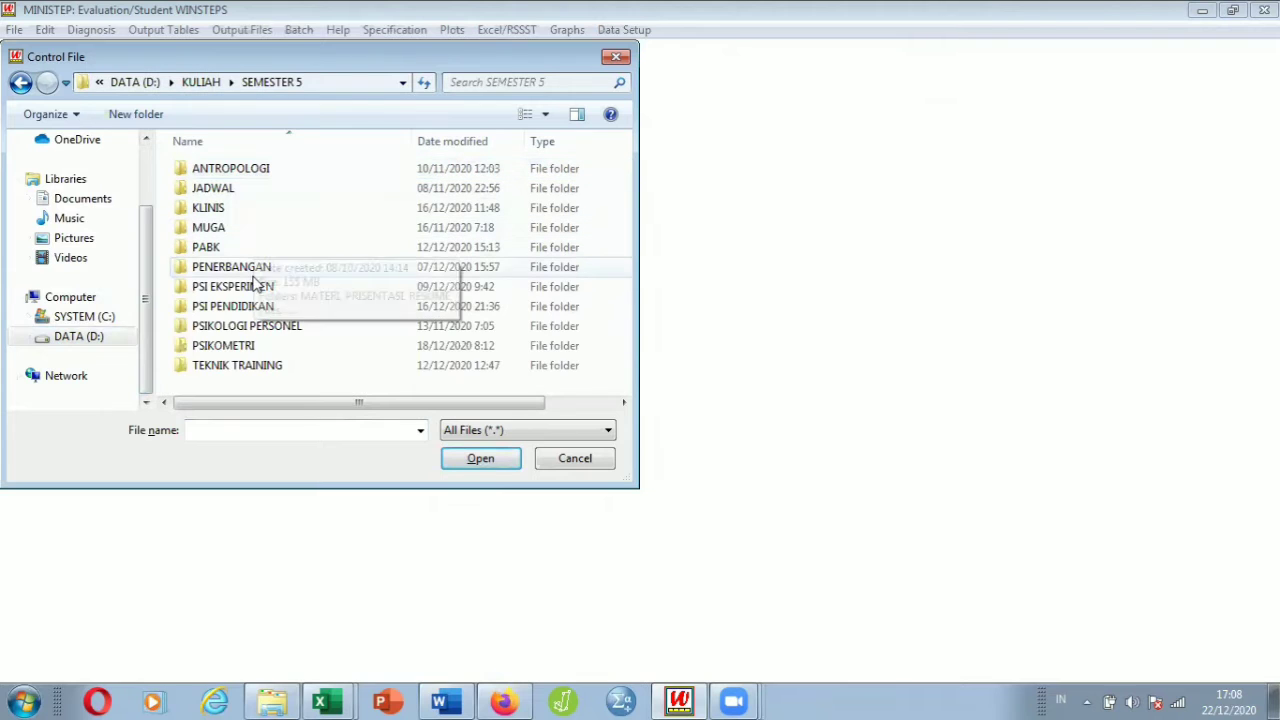
{"action": "left_click", "coordinate": [255, 346]}
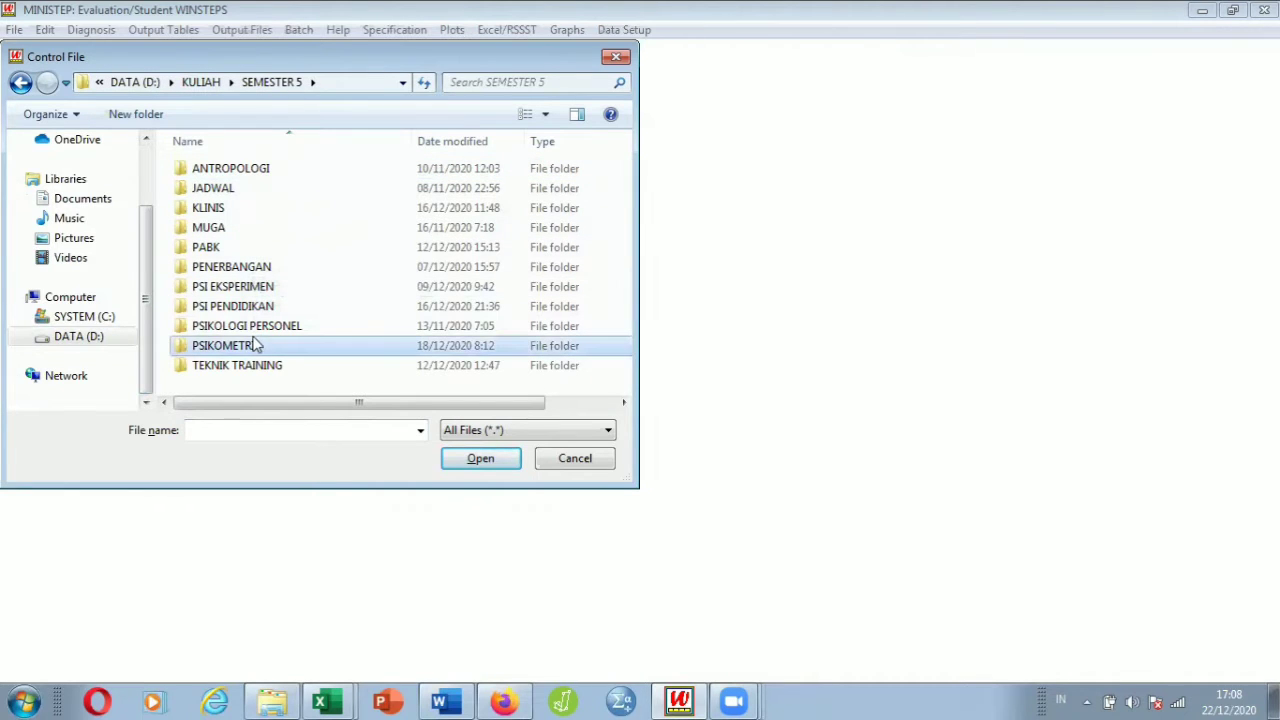
{"action": "double_click", "coordinate": [245, 346]}
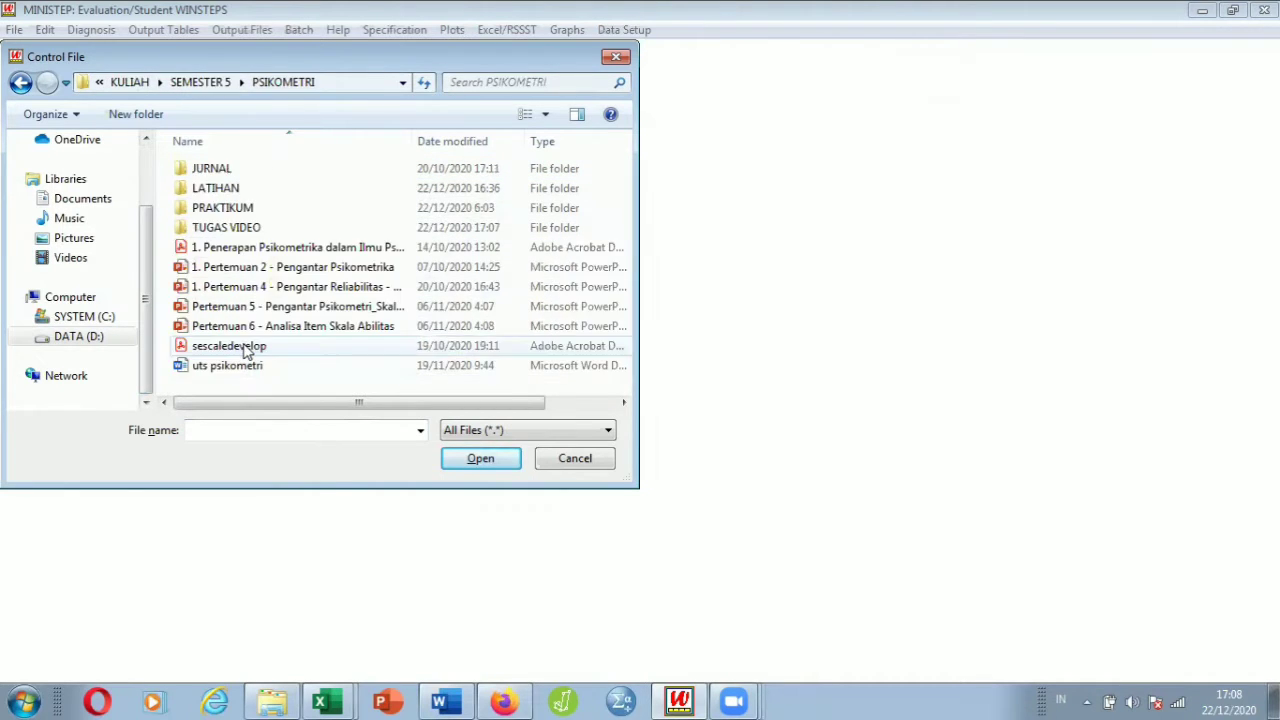
{"action": "left_click", "coordinate": [245, 209]}
{"action": "double_click", "coordinate": [245, 209]}
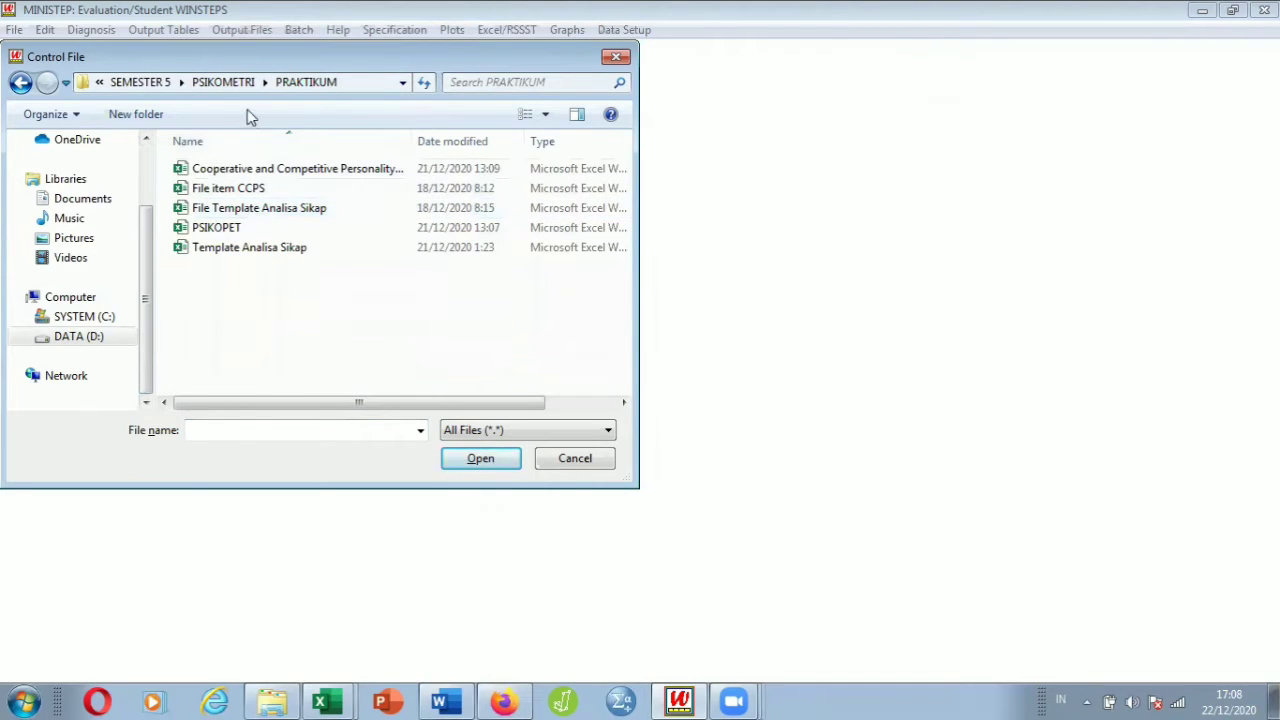
{"action": "left_click", "coordinate": [18, 84]}
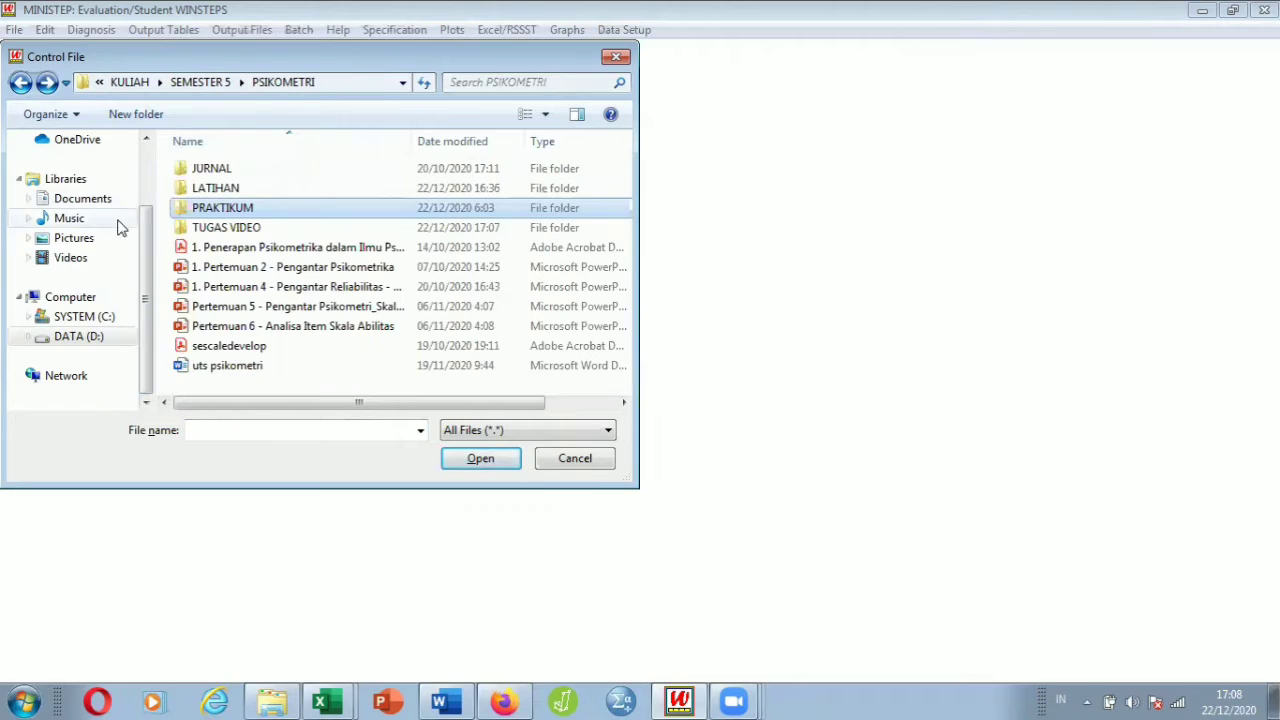
Load abilitas from the TUGAS VIDEO folder as the control file and run the analysis with a temporary report output file.
{"action": "double_click", "coordinate": [204, 229]}
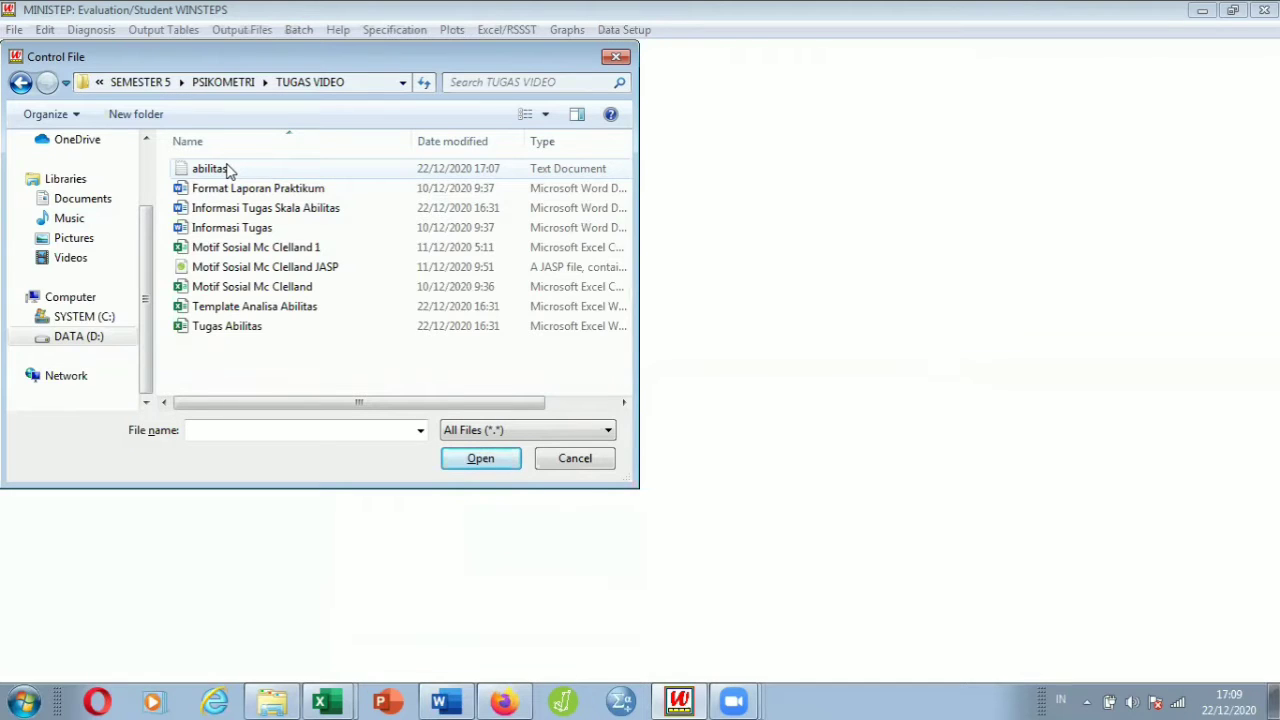
{"action": "left_click", "coordinate": [227, 170]}
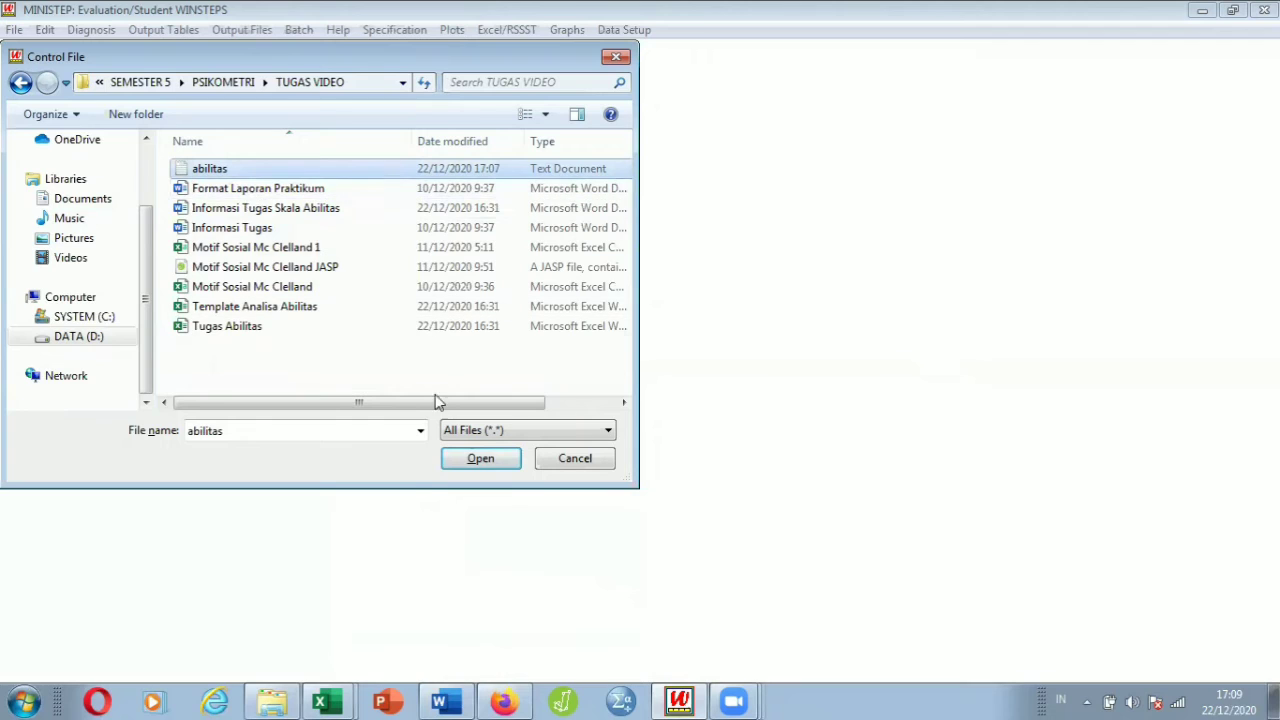
{"action": "left_click", "coordinate": [480, 460]}
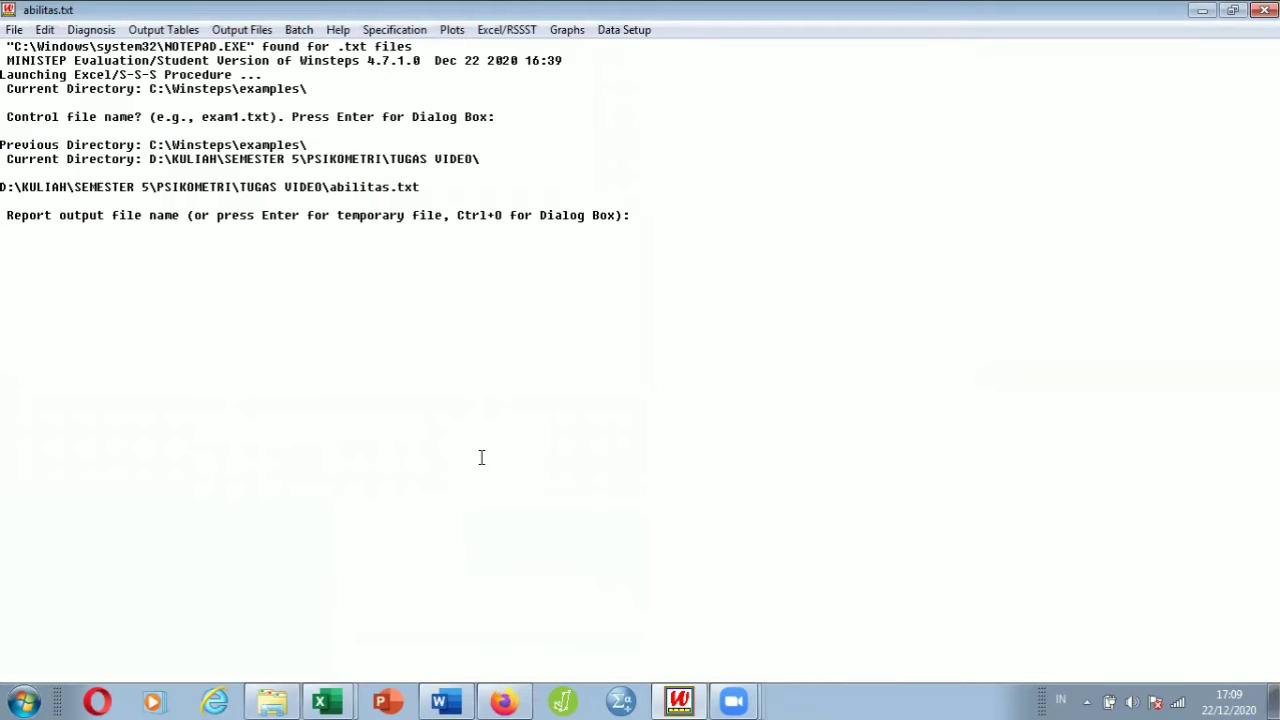
{"action": "key", "text": "Return"}
{"action": "key", "text": "Return"}
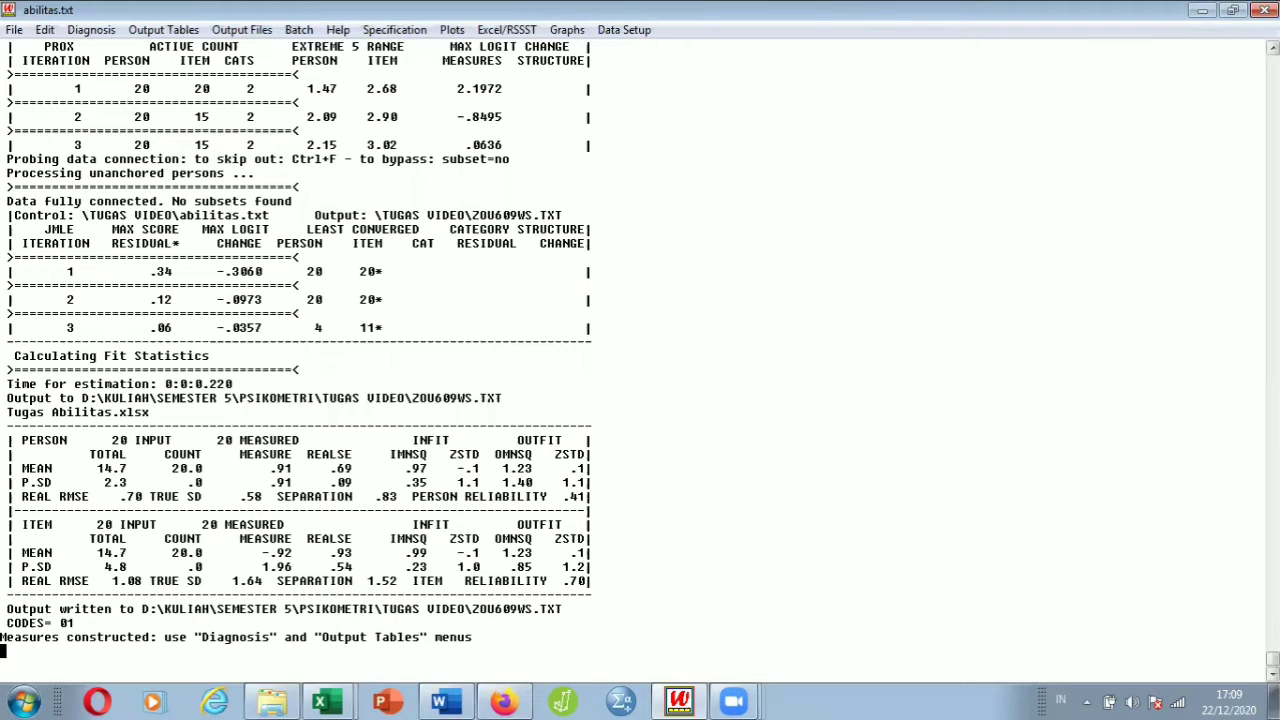
Generate output table 3.1 Summary statistics for the abilitas analysis.
{"action": "left_click_drag", "start_coordinate": [1273, 659], "coordinate": [1273, 63]}
{"action": "left_click", "coordinate": [172, 31]}
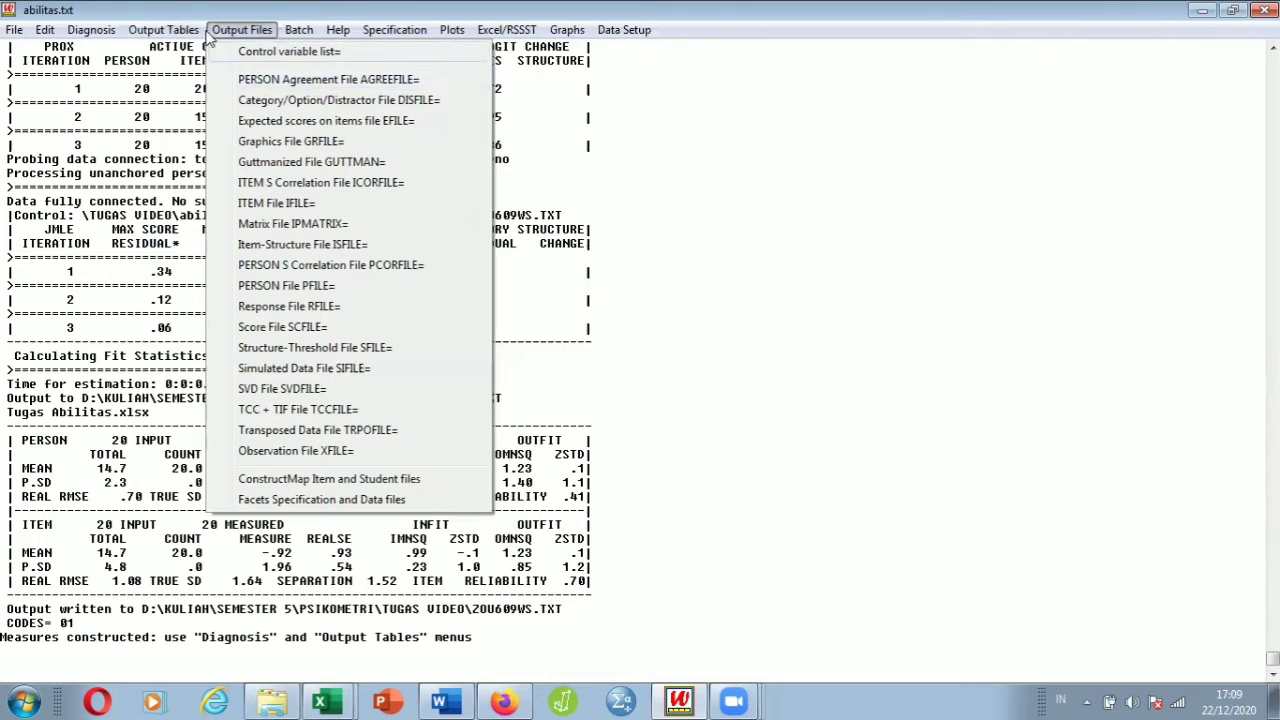
{"action": "mouse_move", "coordinate": [241, 30]}
{"action": "mouse_move", "coordinate": [163, 30]}
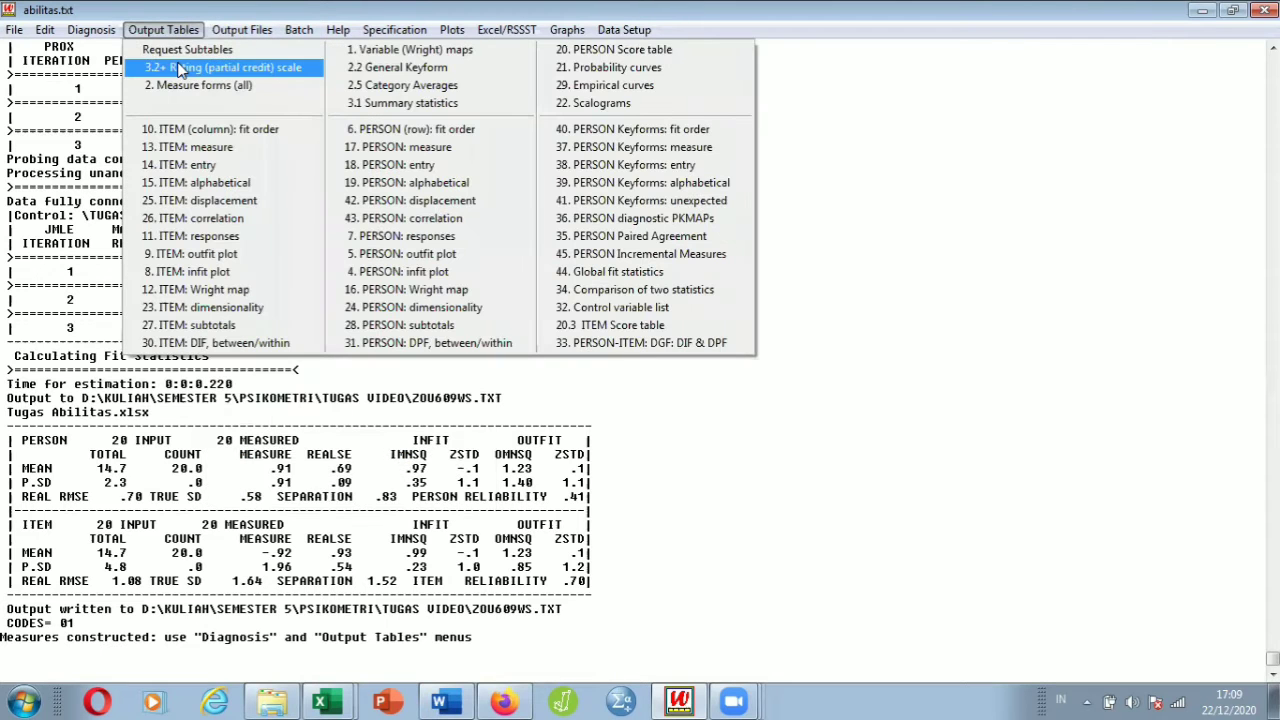
{"action": "left_click", "coordinate": [372, 104]}
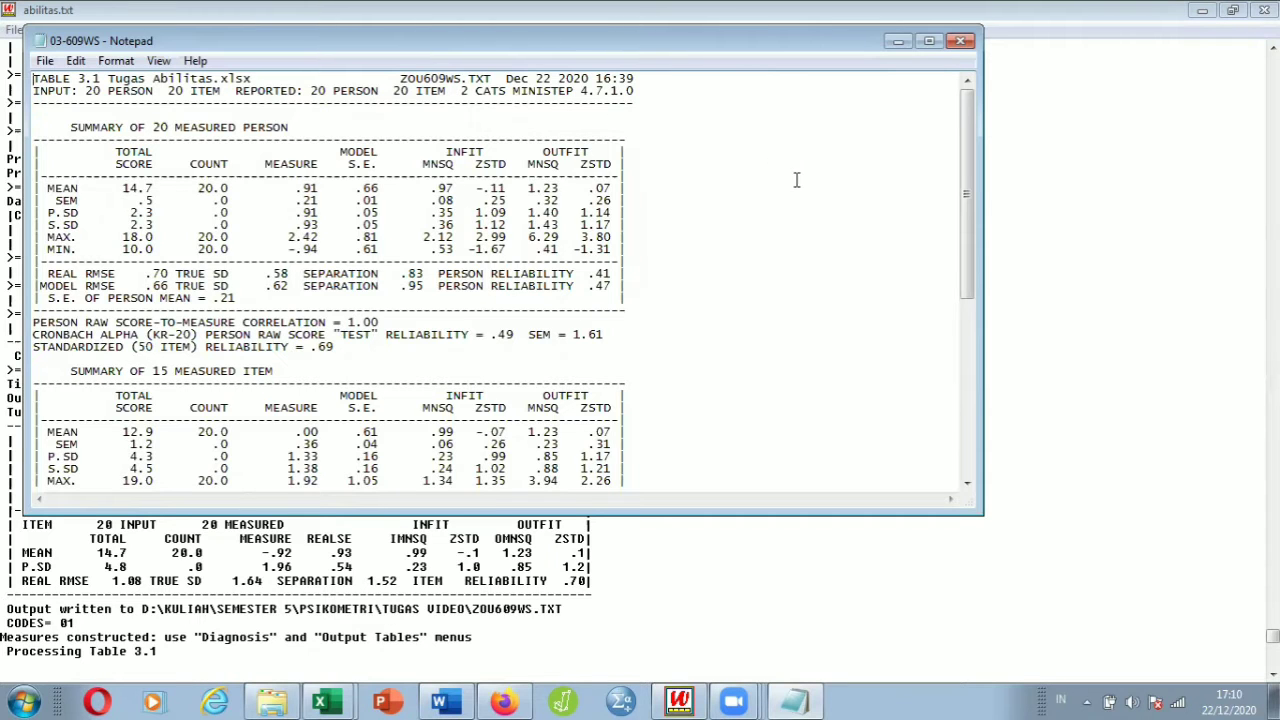
Examine the person and item summaries in Table 3.1, including separation, reliability, Cronbach alpha and extreme scores.
{"action": "mouse_move", "coordinate": [966, 248]}
{"action": "left_mouse_down"}
{"action": "mouse_move", "coordinate": [964, 309]}
{"action": "mouse_move", "coordinate": [965, 271]}
{"action": "left_mouse_up"}
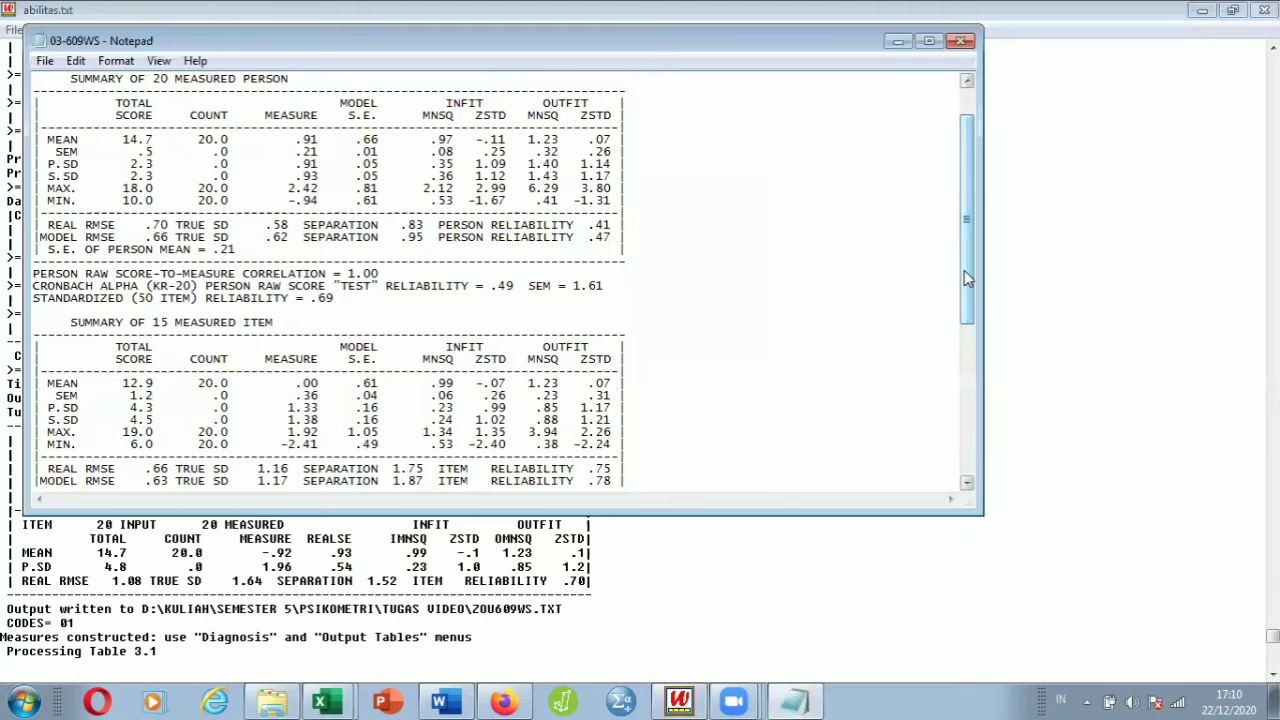
{"action": "left_click_drag", "start_coordinate": [960, 285], "coordinate": [960, 236]}
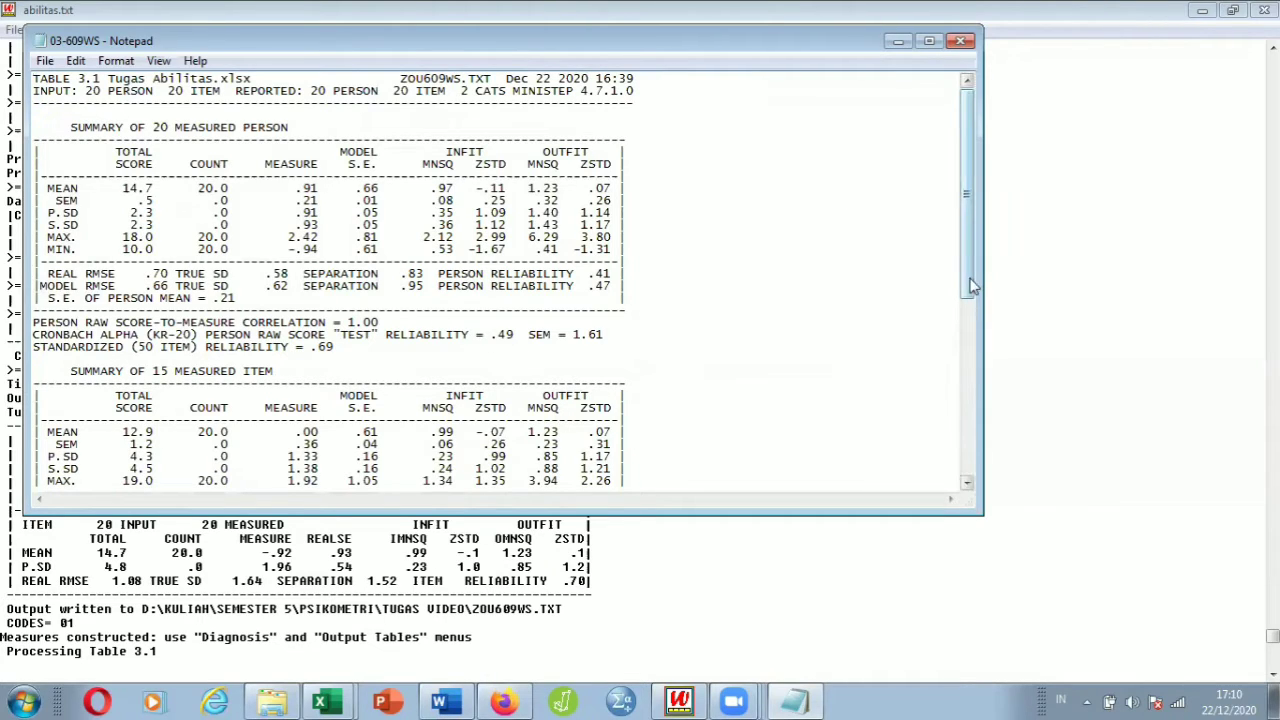
{"action": "left_click_drag", "start_coordinate": [972, 288], "coordinate": [975, 368]}
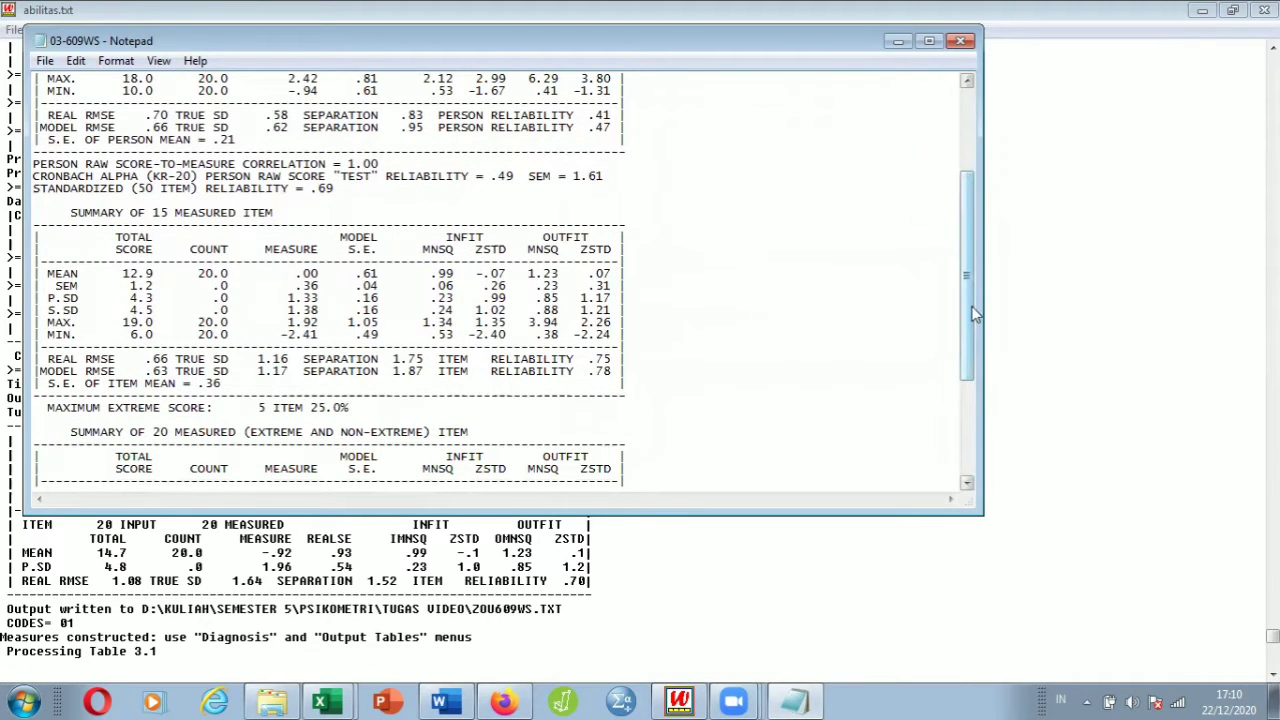
{"action": "left_click_drag", "start_coordinate": [975, 314], "coordinate": [975, 362]}
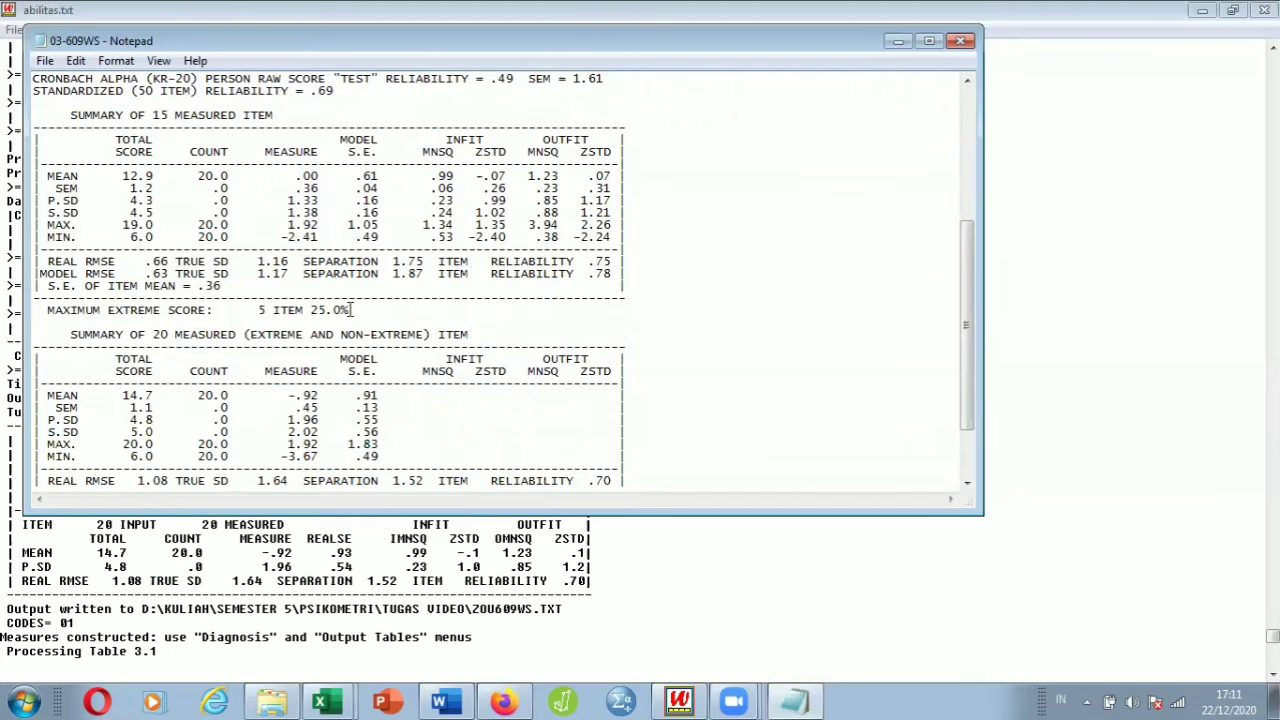
{"action": "left_click", "coordinate": [970, 440]}
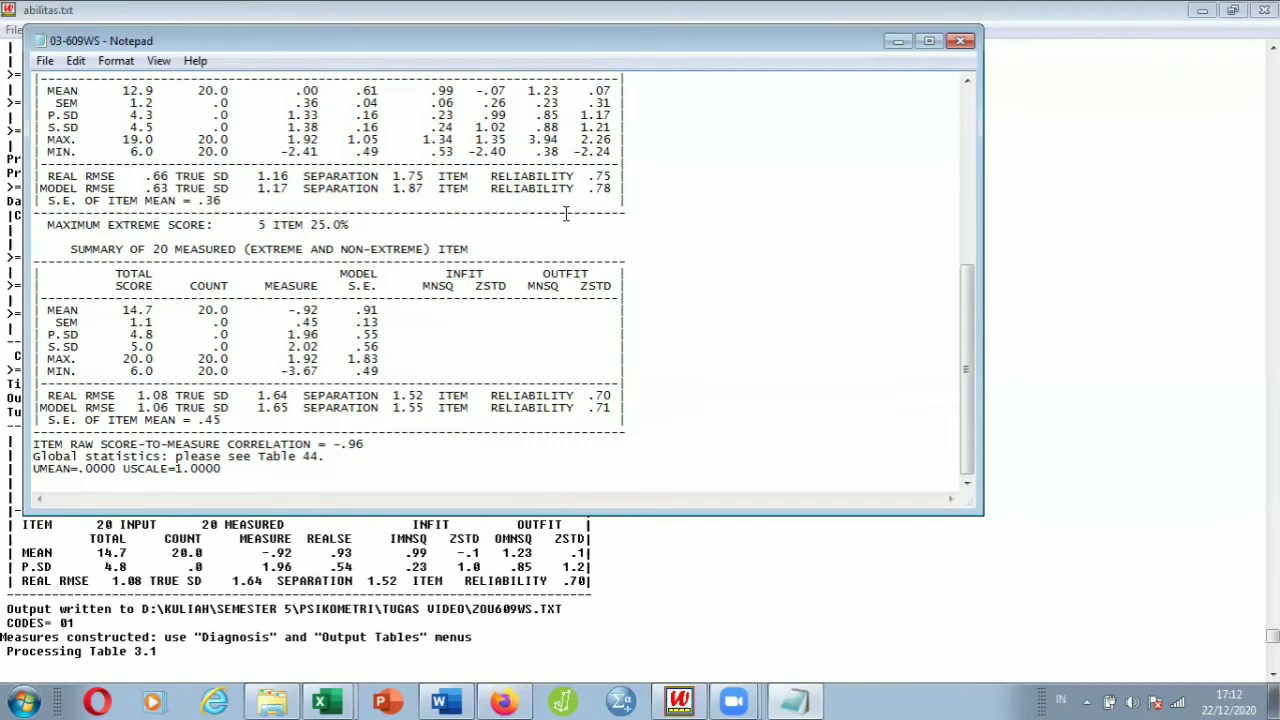
{"action": "left_click_drag", "start_coordinate": [964, 319], "coordinate": [963, 166]}
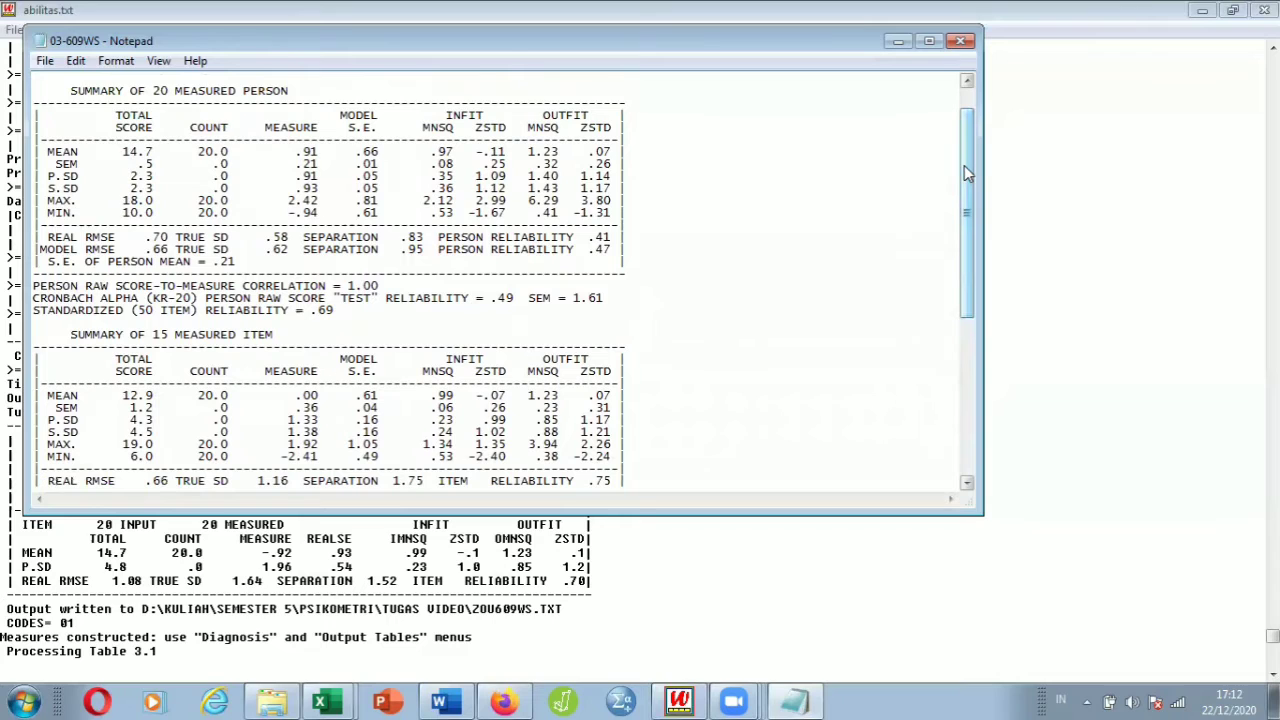
{"action": "left_click_drag", "start_coordinate": [964, 172], "coordinate": [964, 144]}
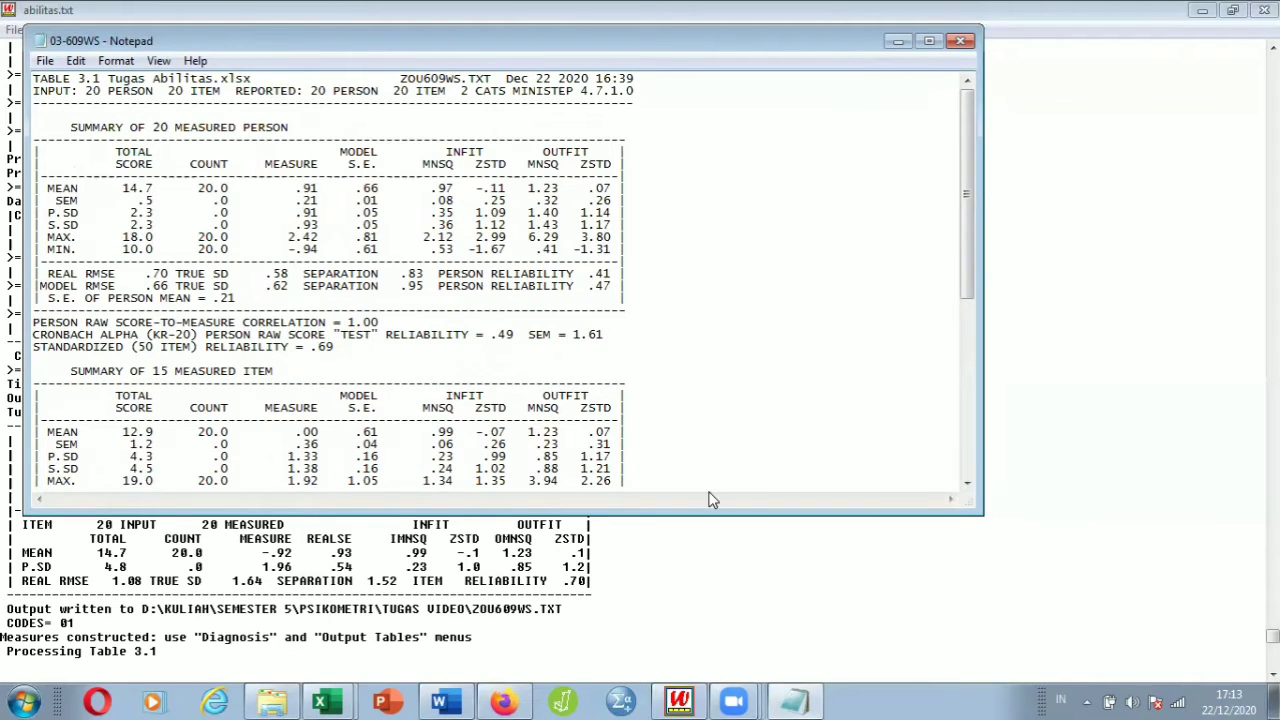
Back in Ministep, set up the ITEM File IFILE= output as Excel with numerical labels converted to numbers.
{"action": "left_click", "coordinate": [682, 700]}
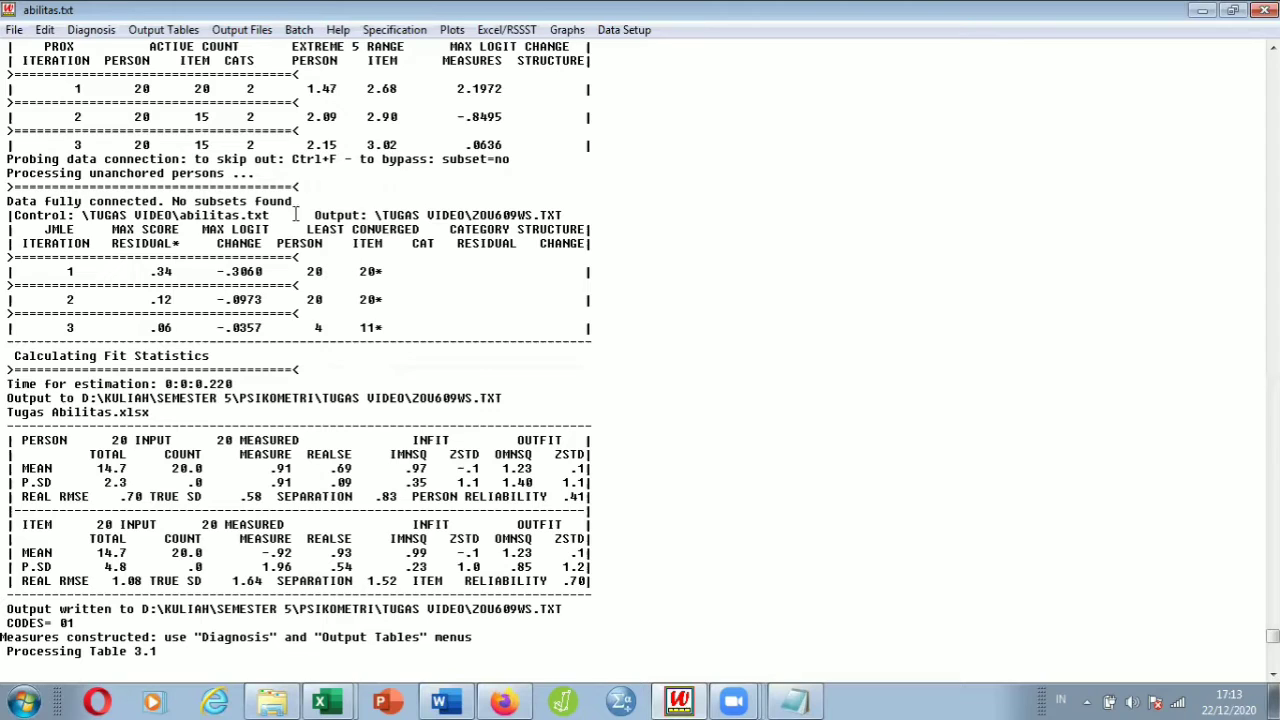
{"action": "left_click", "coordinate": [258, 36]}
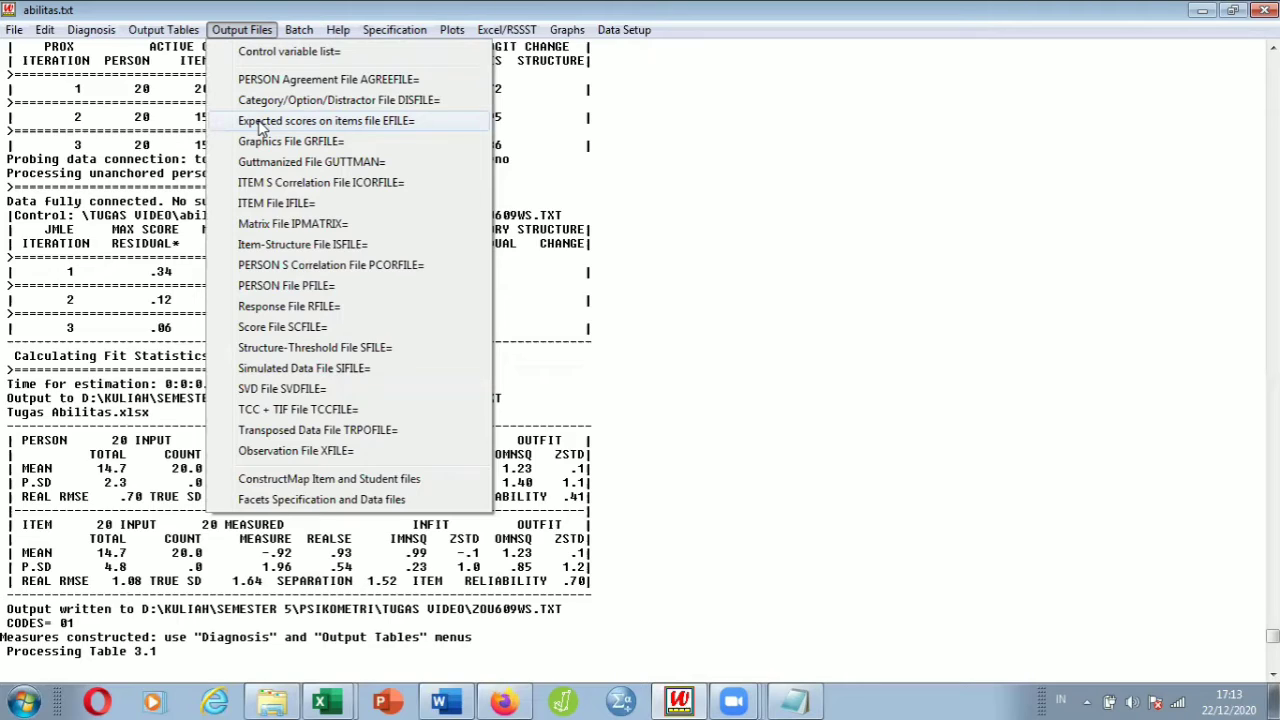
{"action": "left_click", "coordinate": [265, 205]}
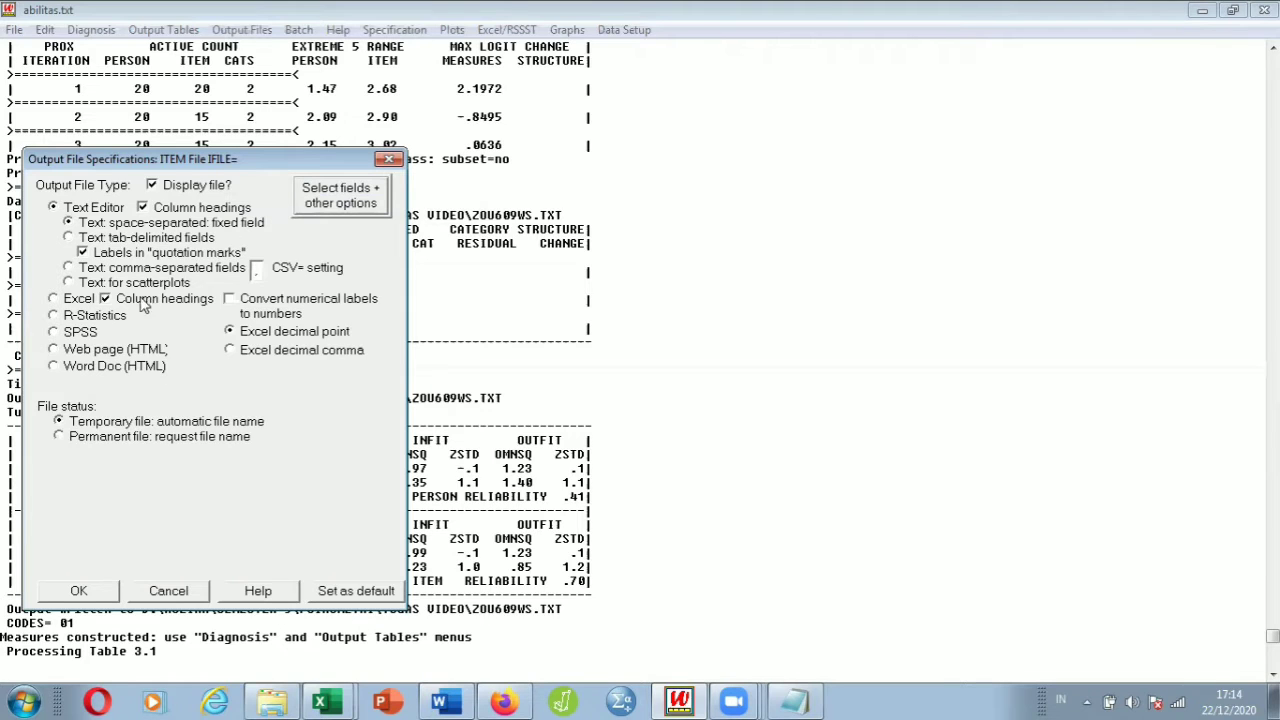
{"action": "left_click", "coordinate": [54, 299]}
{"action": "left_click", "coordinate": [231, 305]}
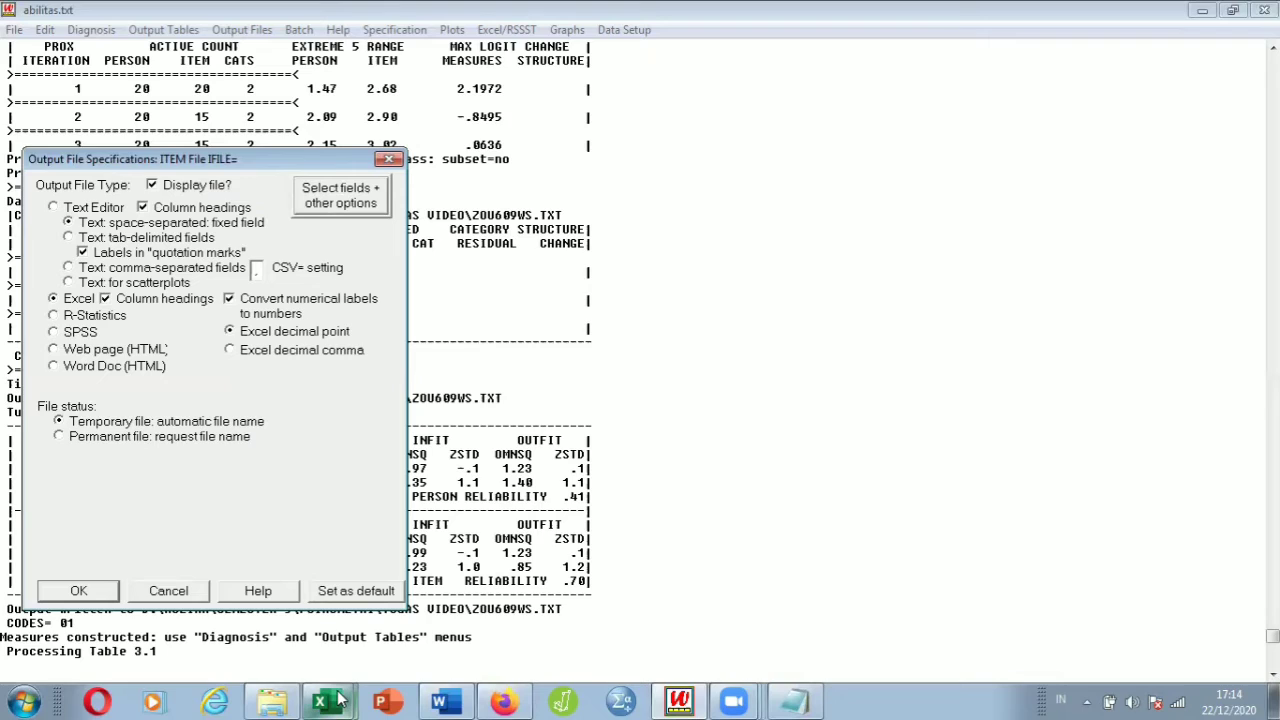
In Excel, create a blank workbook and enter 1,1 in A1 and 1.2 in A2 to test the decimal separators.
{"action": "mouse_move", "coordinate": [339, 702]}
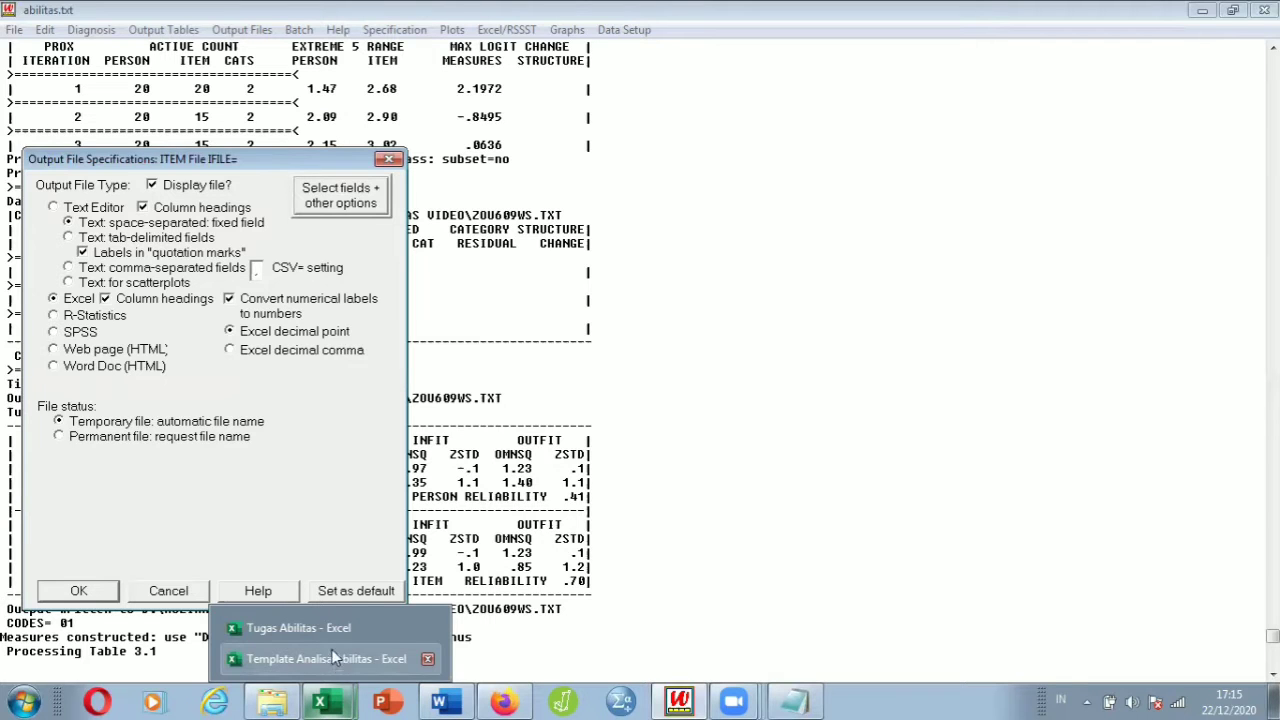
{"action": "left_click", "coordinate": [324, 634]}
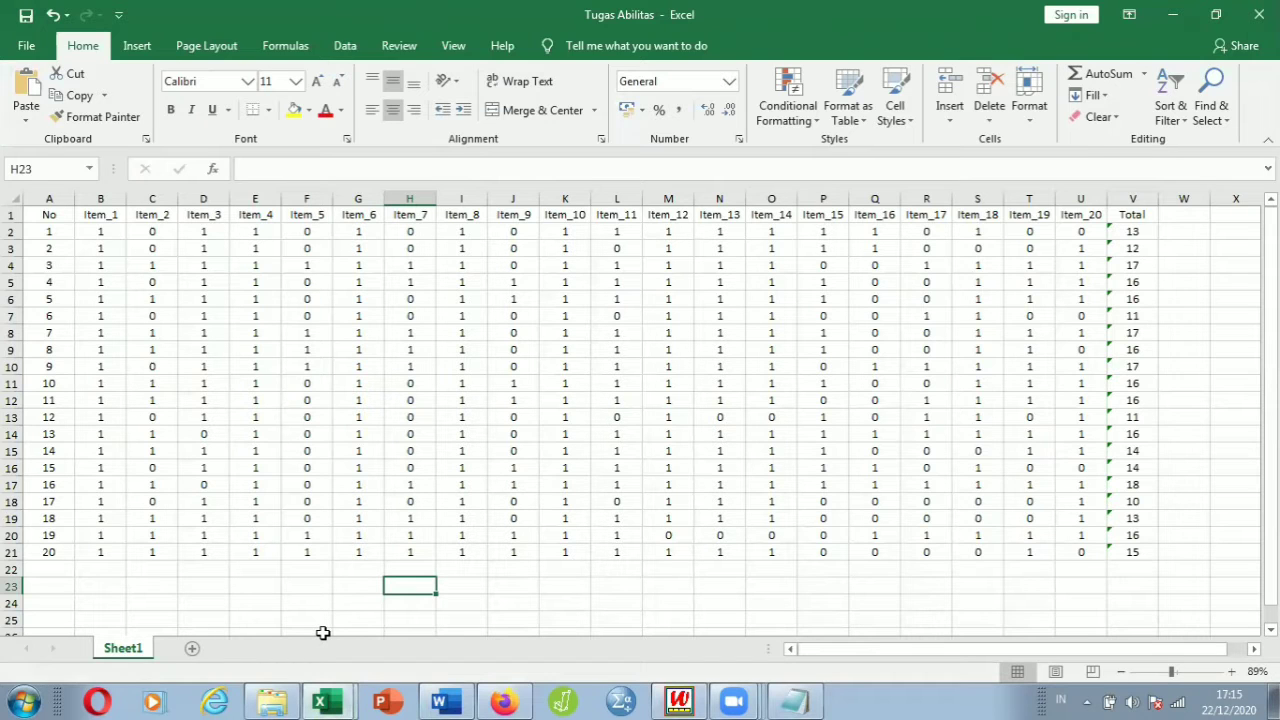
{"action": "key", "text": "ctrl+n"}
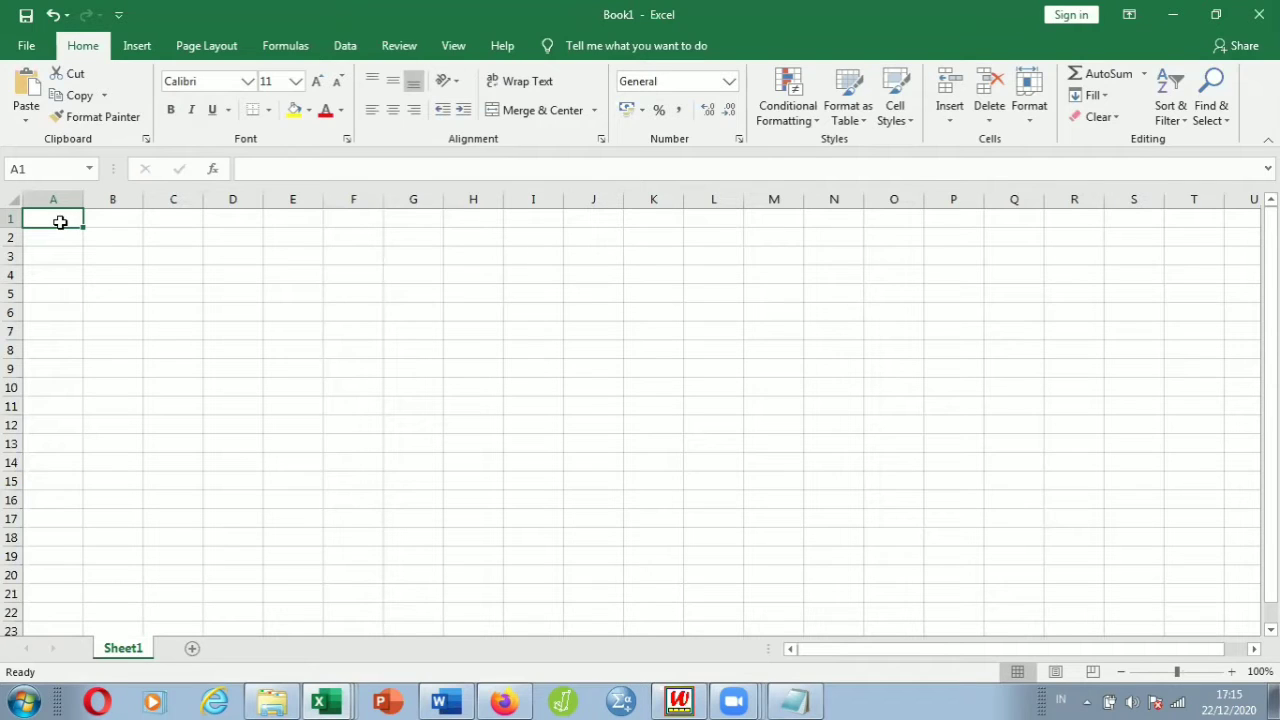
{"action": "type", "text": "1"}
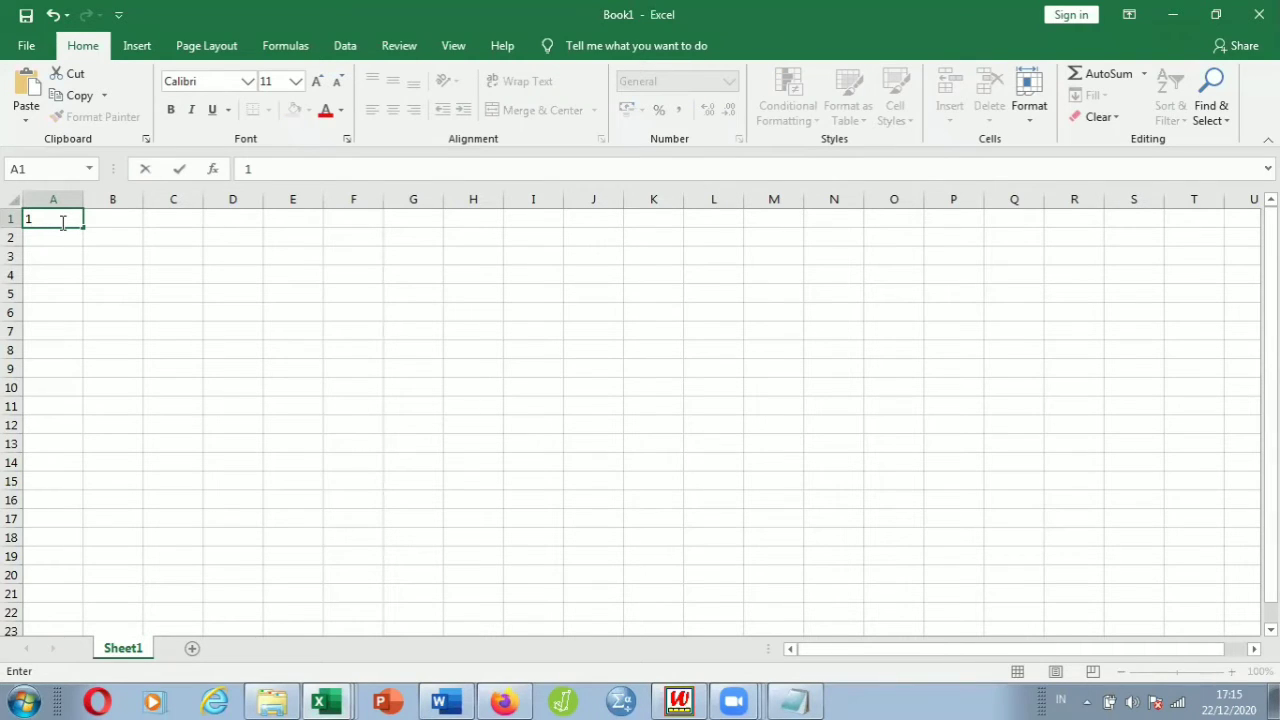
{"action": "type", "text": ",1"}
{"action": "key", "text": "Return"}
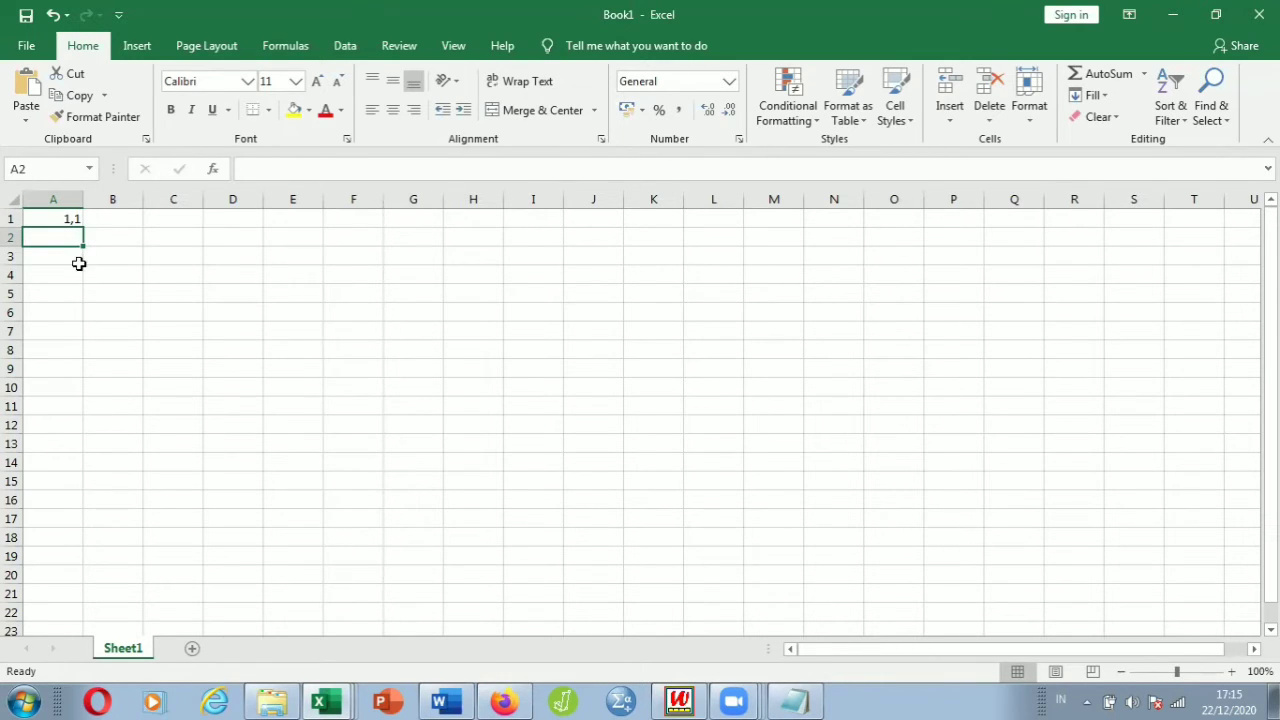
{"action": "type", "text": "1"}
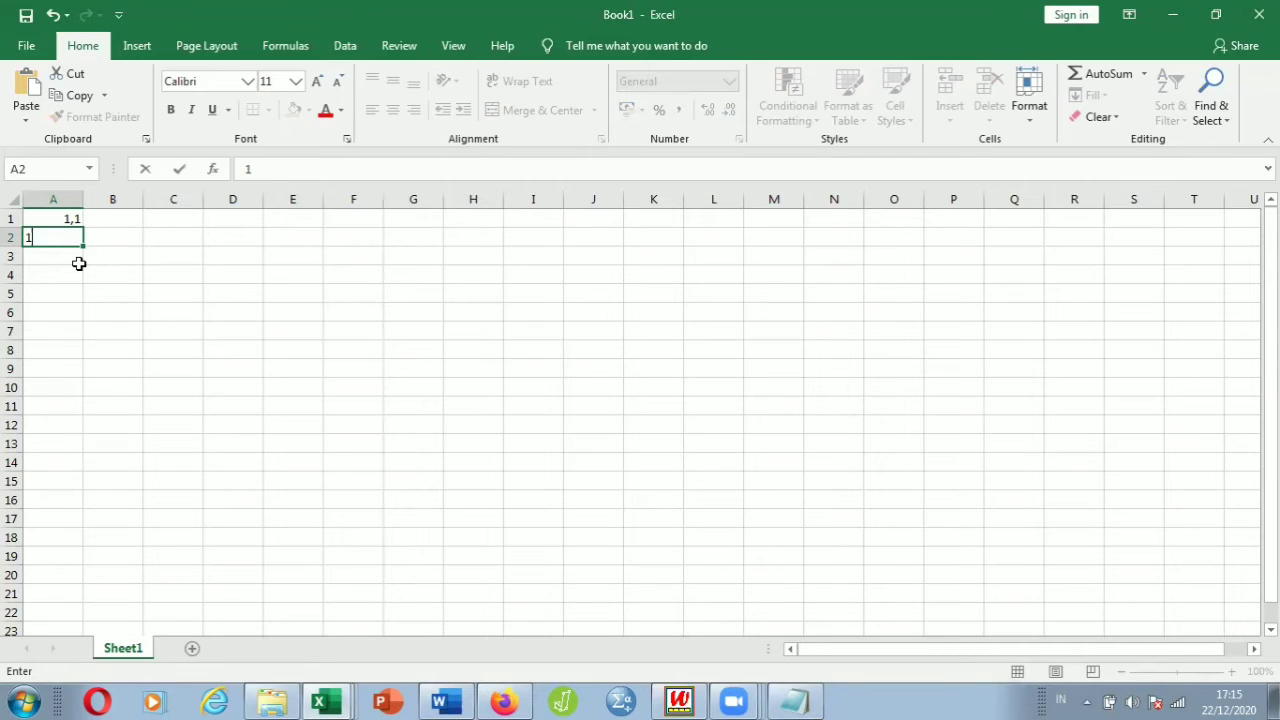
{"action": "type", "text": ".2"}
{"action": "key", "text": "Return"}
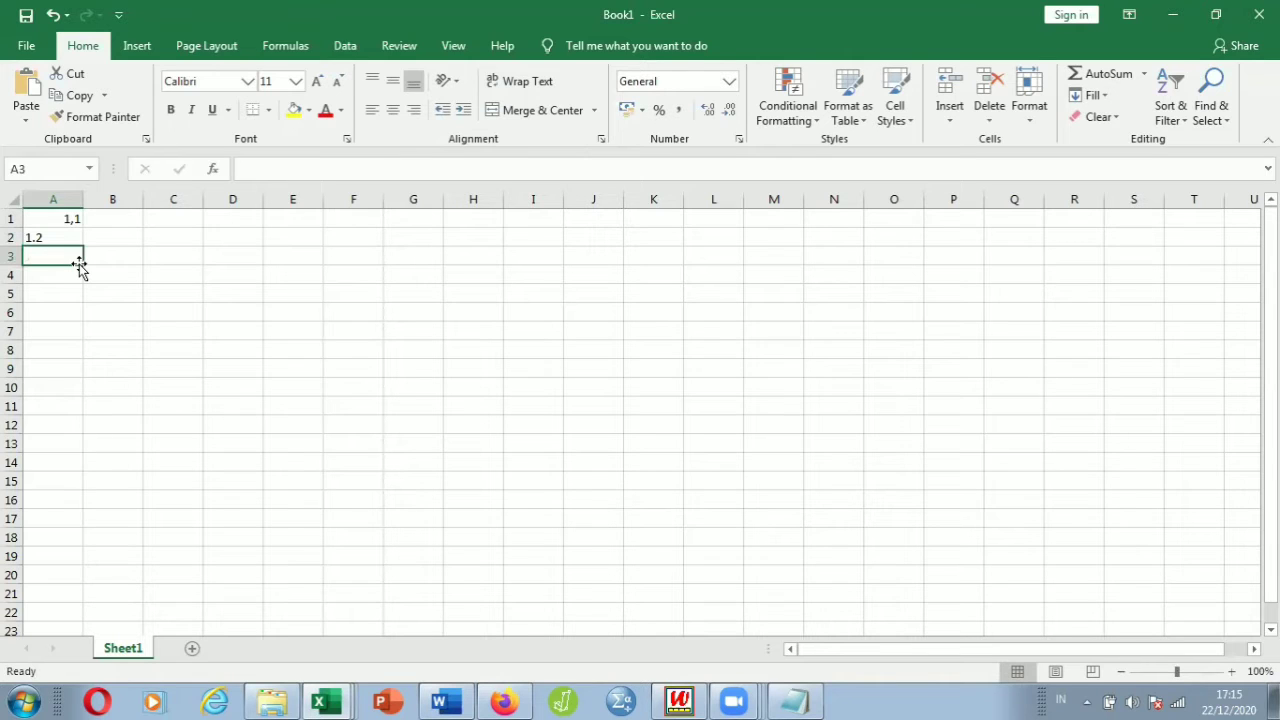
Enter the comma-decimal test values 1,5 in B1 and 1,4 in B2.
{"action": "left_click", "coordinate": [124, 238]}
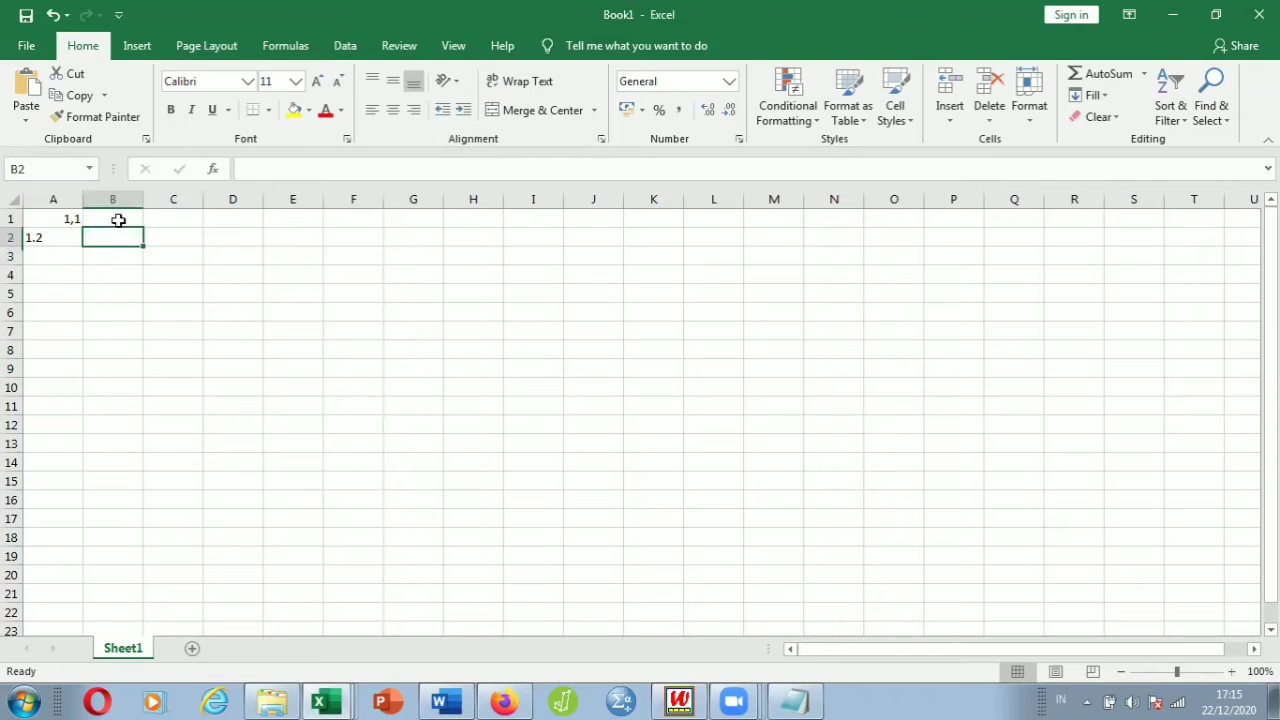
{"action": "left_click", "coordinate": [118, 220]}
{"action": "type", "text": "1"}
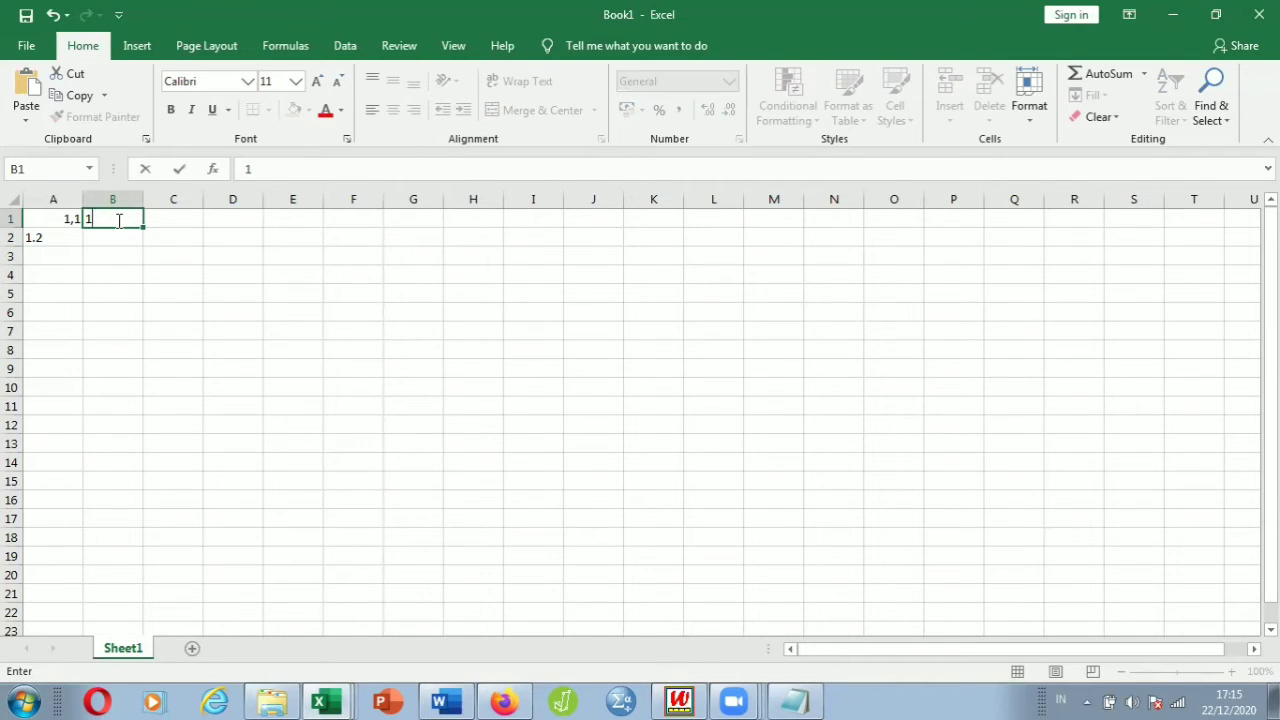
{"action": "type", "text": ",5"}
{"action": "key", "text": "Return"}
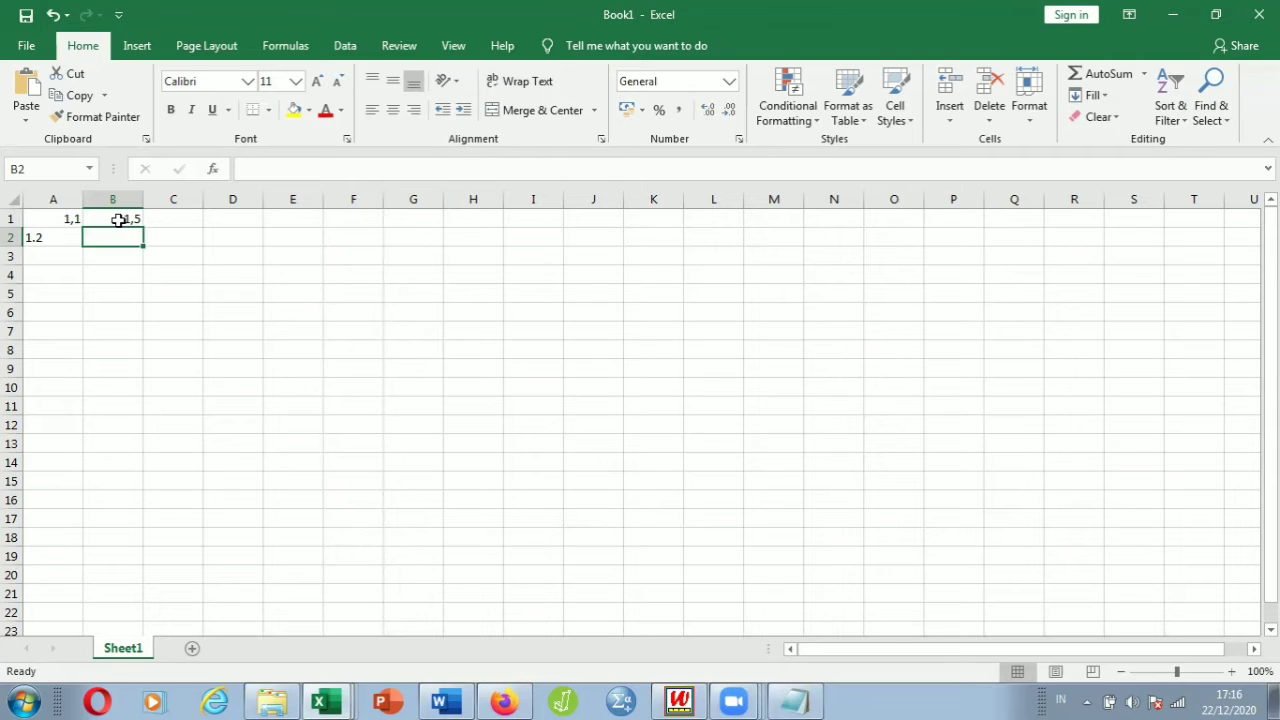
{"action": "type", "text": "1,4"}
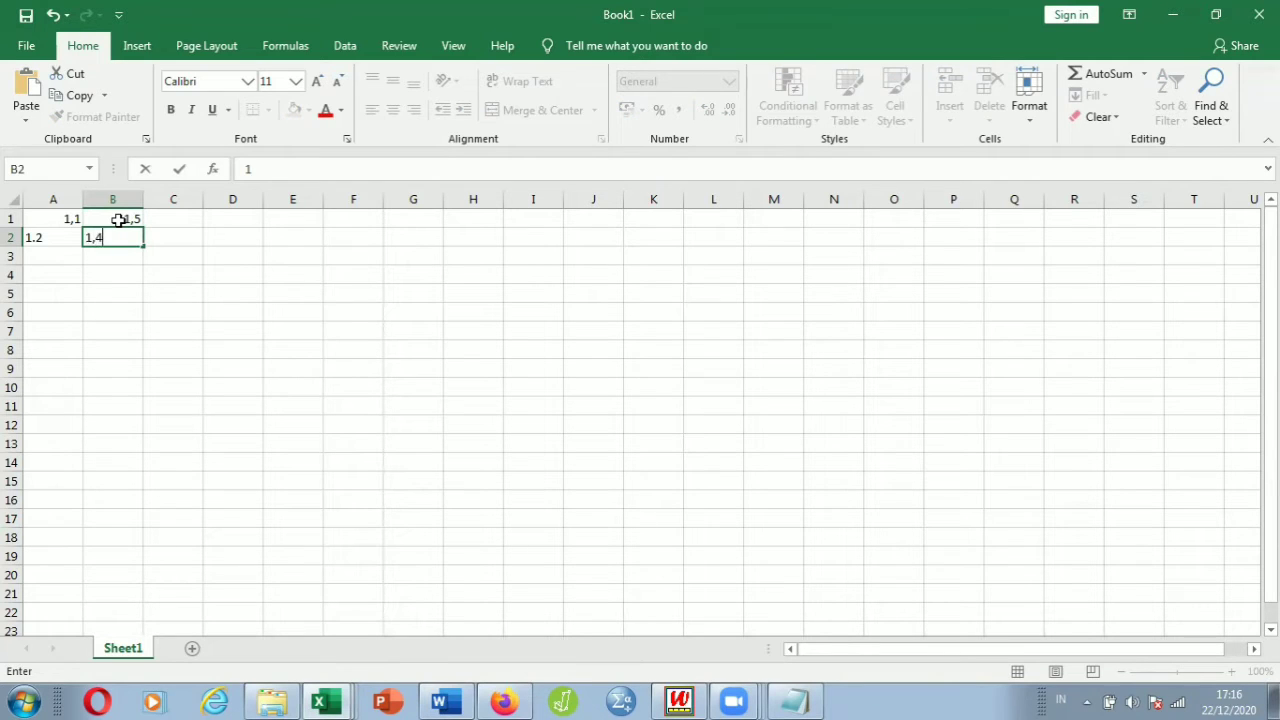
{"action": "key", "text": "Return"}
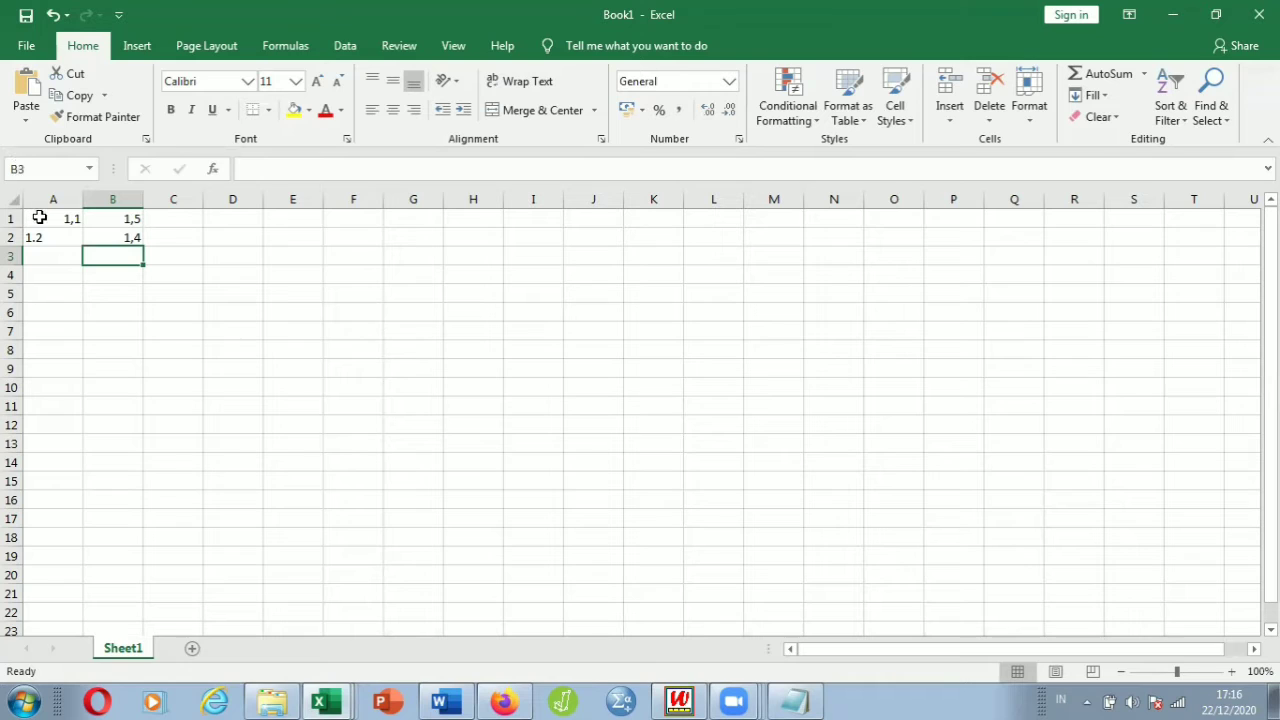
{"action": "left_click_drag", "start_coordinate": [26, 215], "coordinate": [130, 224]}
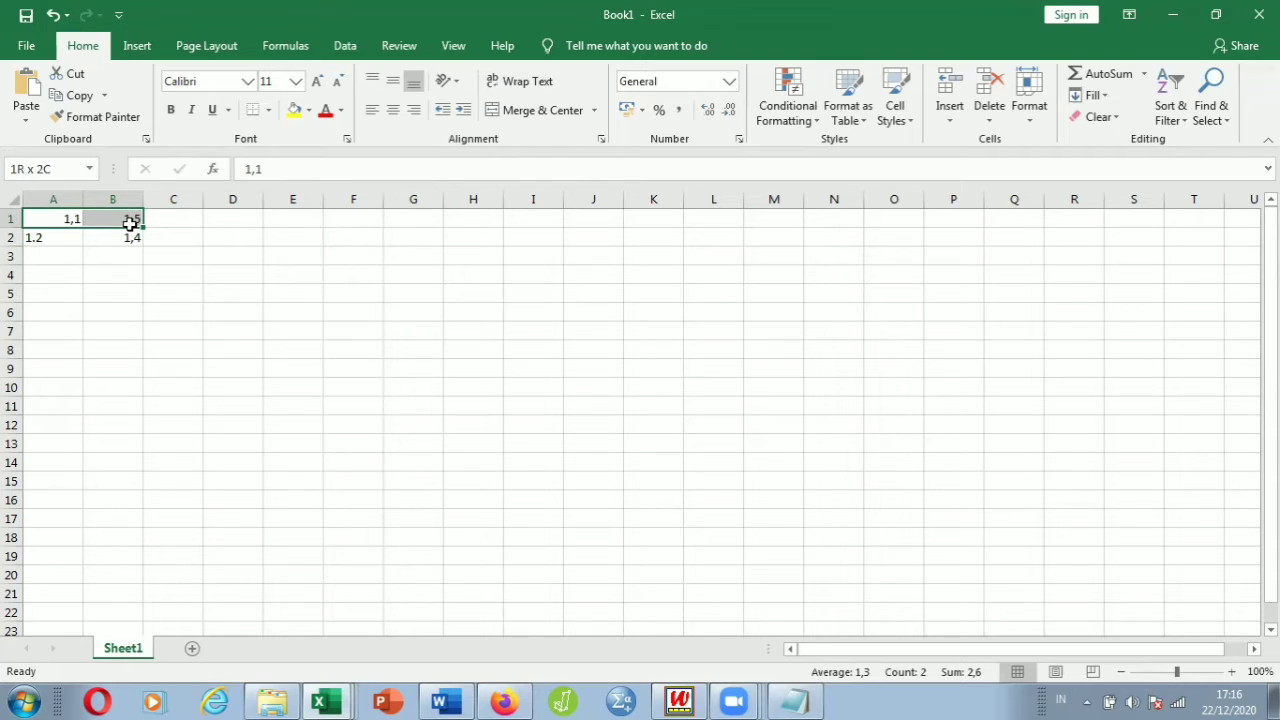
{"action": "left_click_drag", "start_coordinate": [130, 224], "coordinate": [132, 220]}
{"action": "left_click_drag", "start_coordinate": [132, 220], "coordinate": [171, 215]}
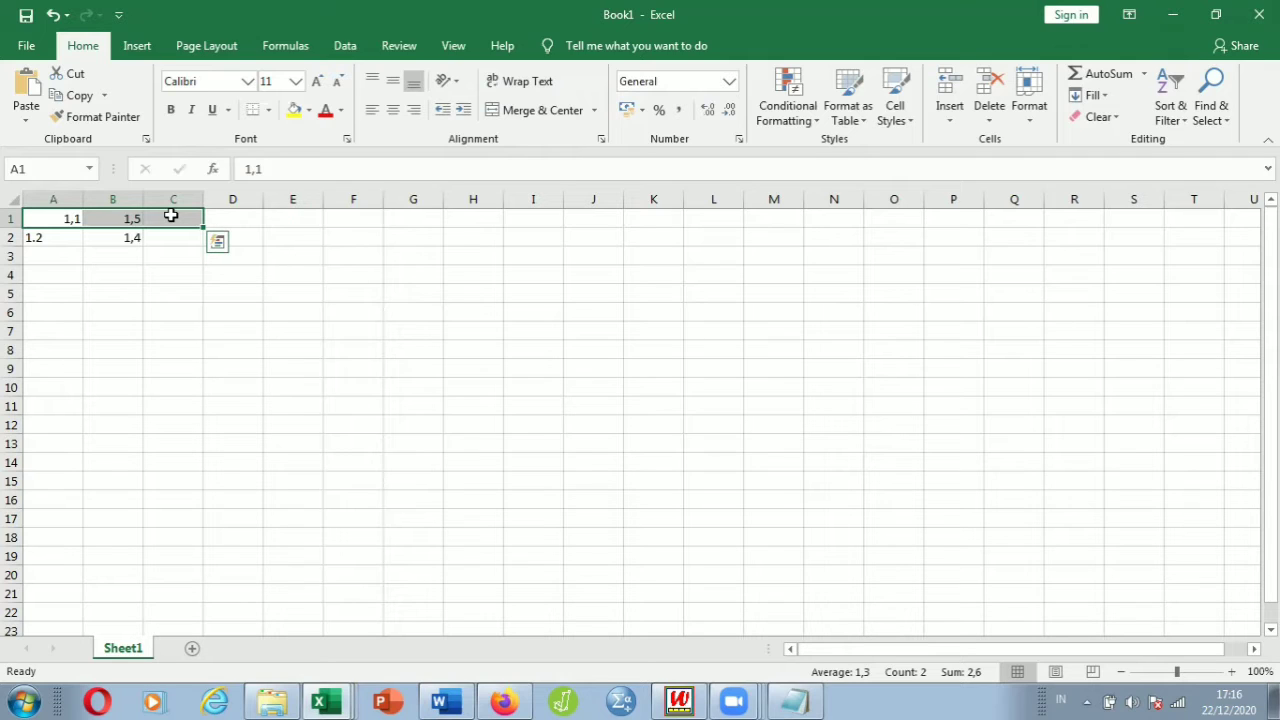
{"action": "key", "text": "ctrl+q"}
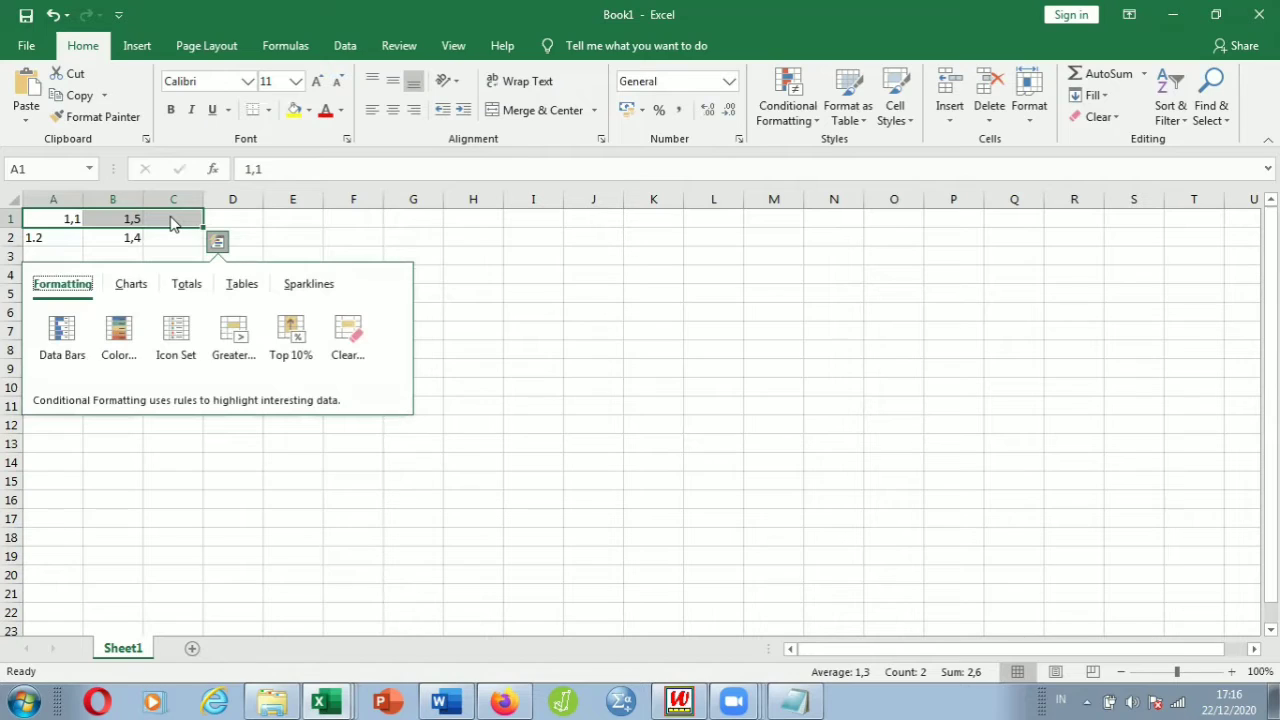
{"action": "left_click", "coordinate": [171, 217]}
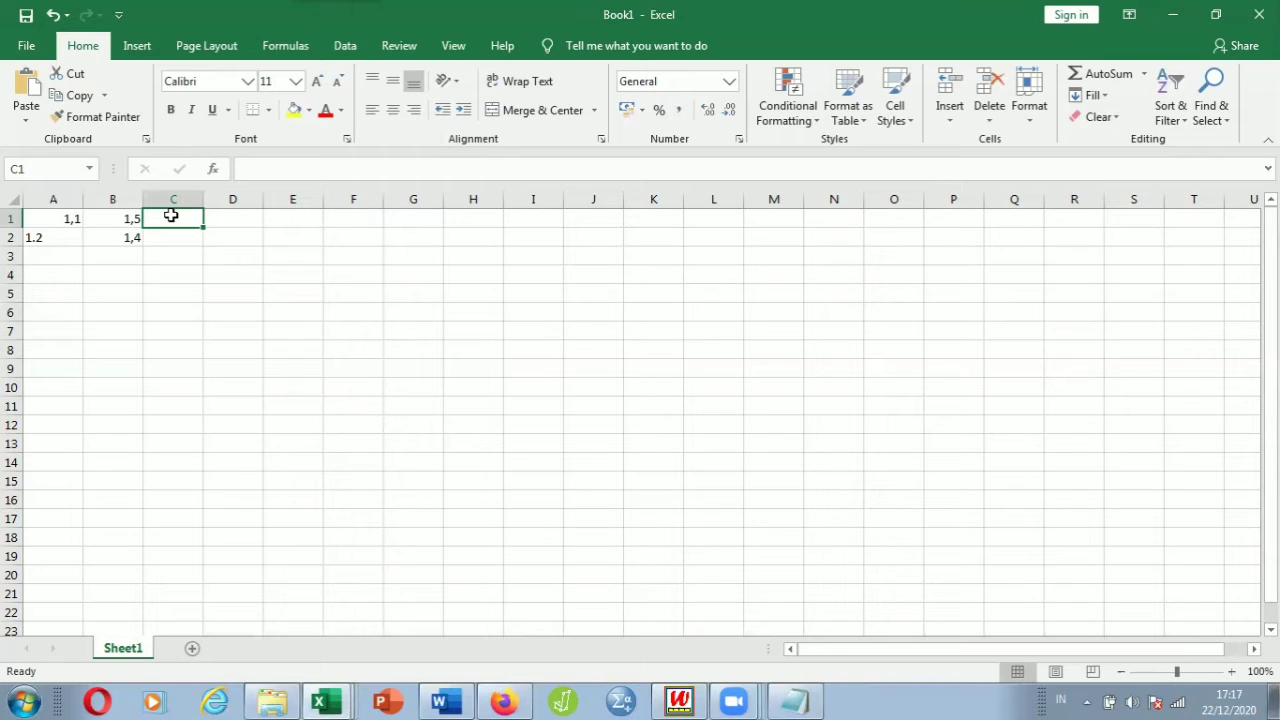
AutoSum the two test rows separately, selecting A1:C1 and A2:C2 so that the sums go into column C.
{"action": "left_click_drag", "start_coordinate": [72, 218], "coordinate": [157, 219]}
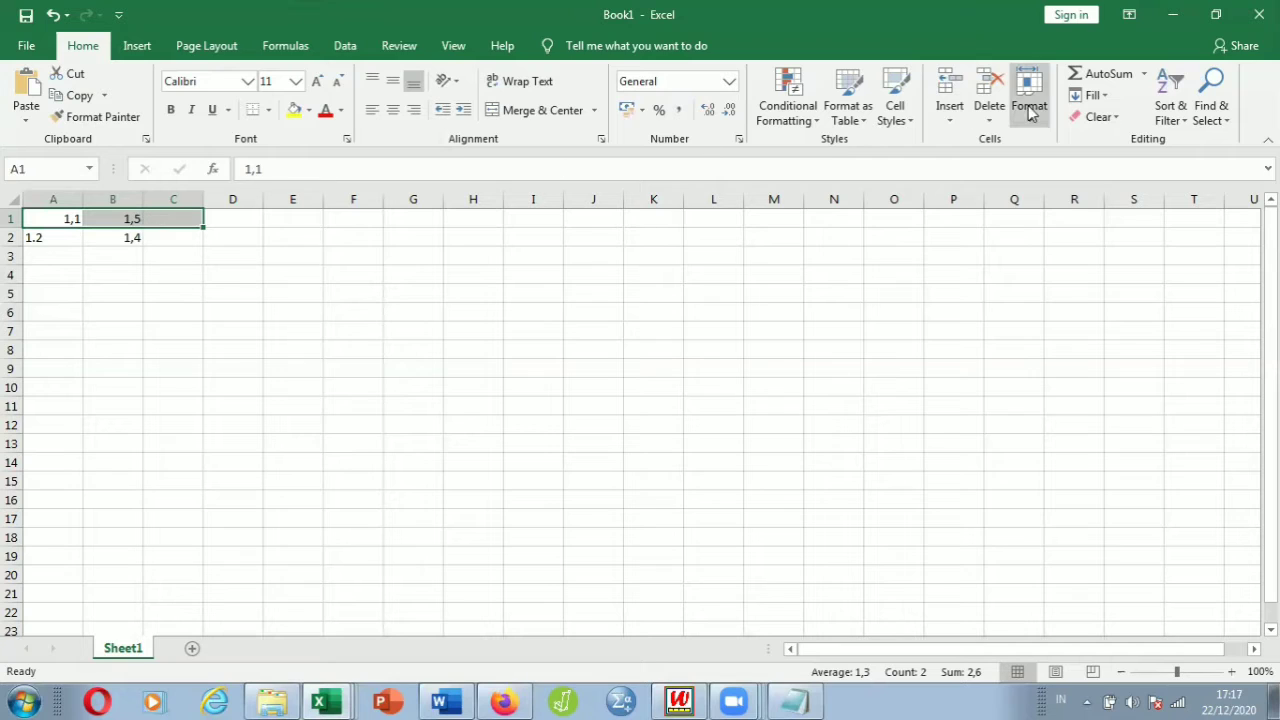
{"action": "left_click", "coordinate": [1085, 80]}
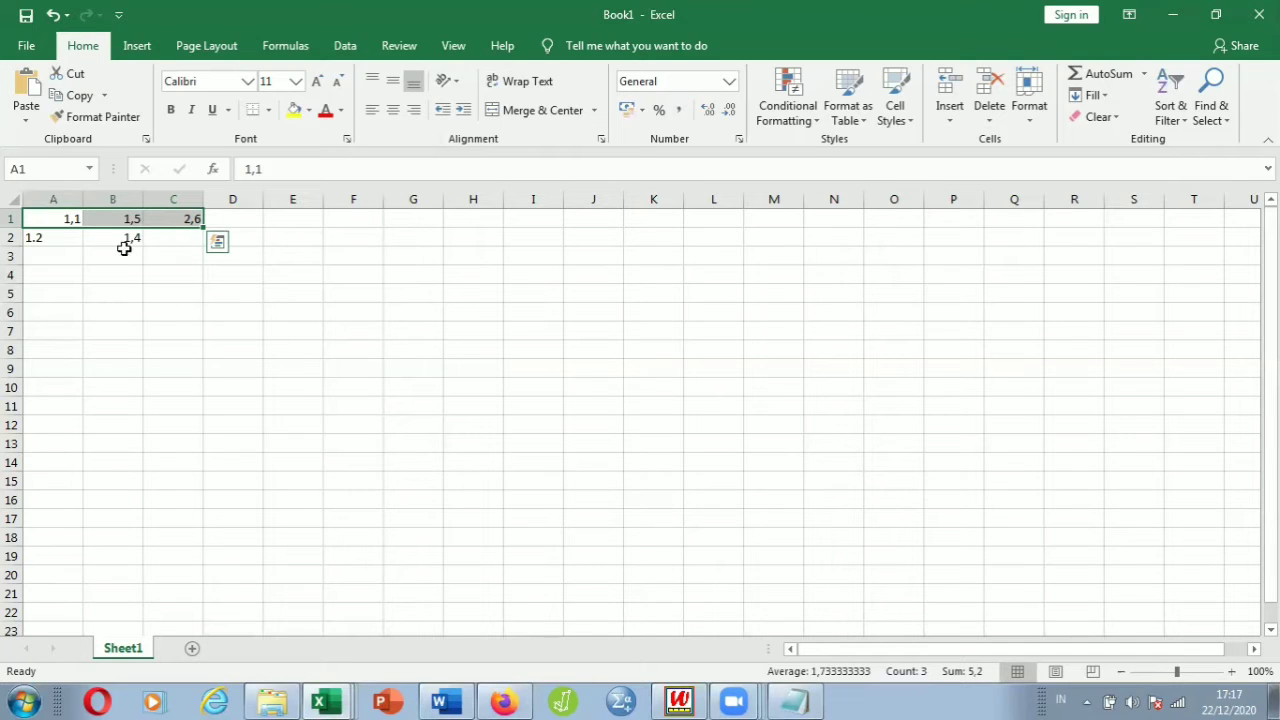
{"action": "left_click_drag", "start_coordinate": [64, 237], "coordinate": [165, 250]}
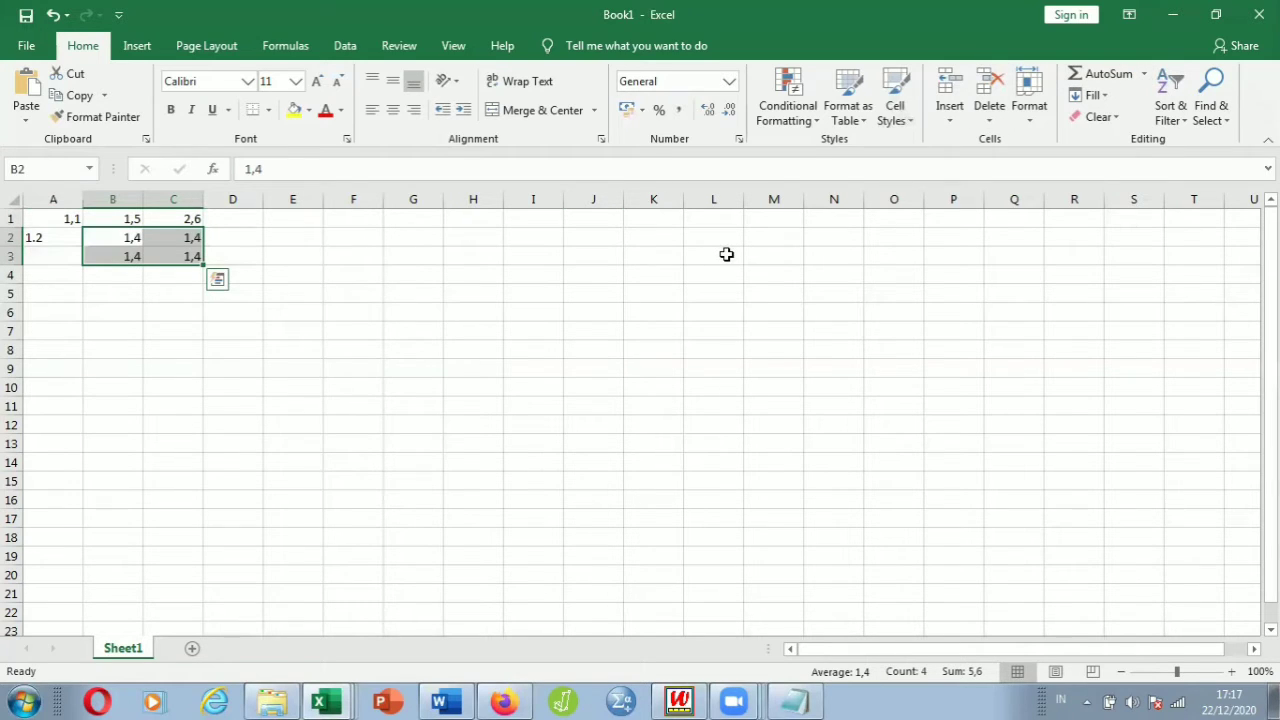
{"action": "key", "text": "ctrl+z"}
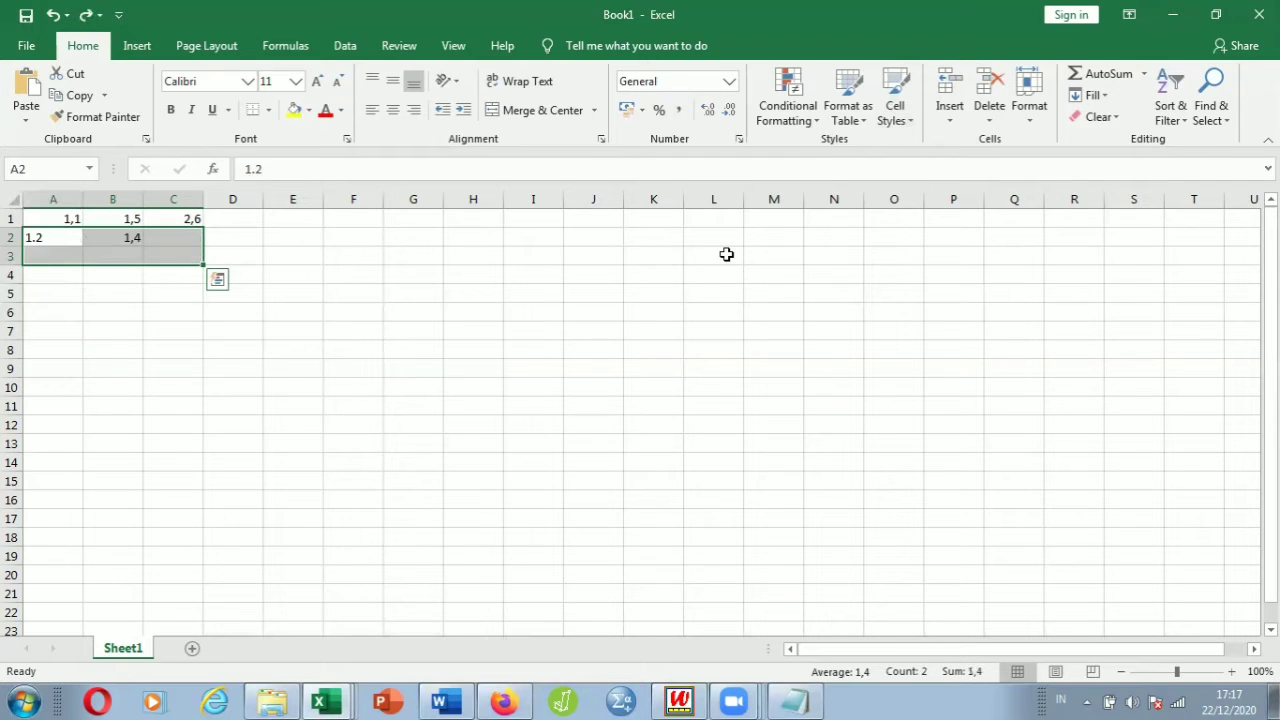
{"action": "left_click_drag", "start_coordinate": [33, 238], "coordinate": [185, 236]}
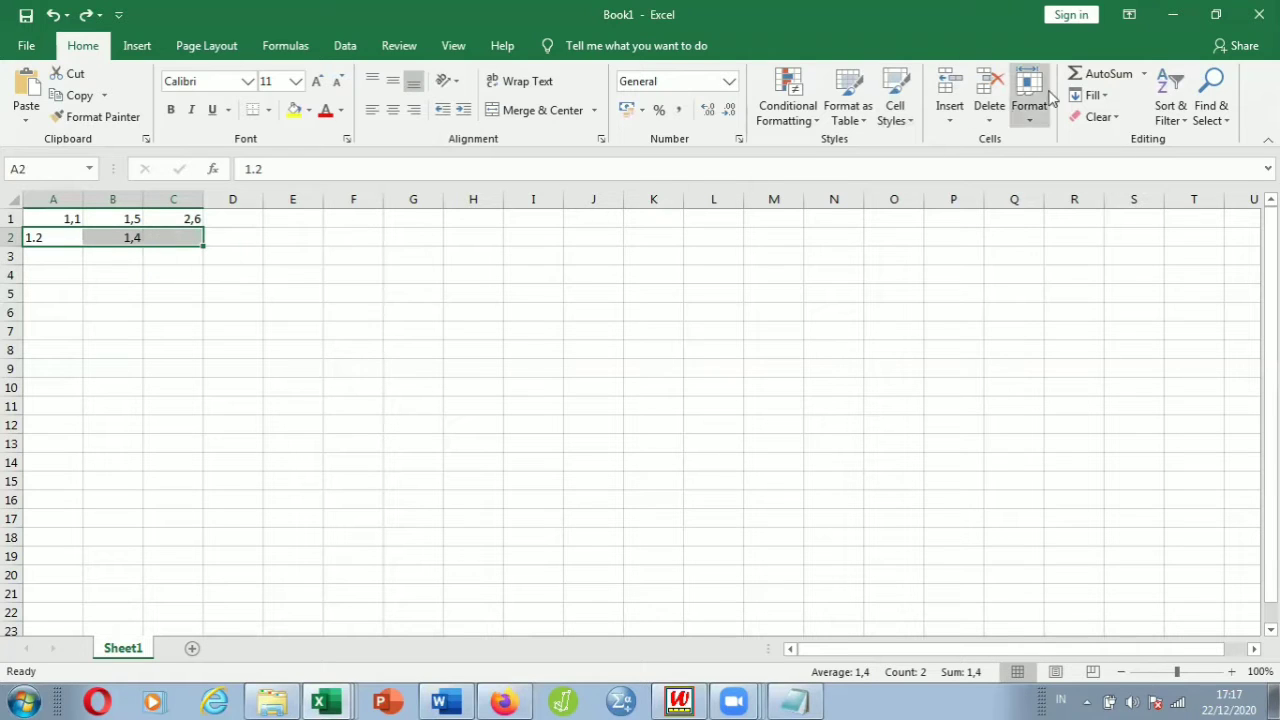
{"action": "left_click", "coordinate": [1088, 81]}
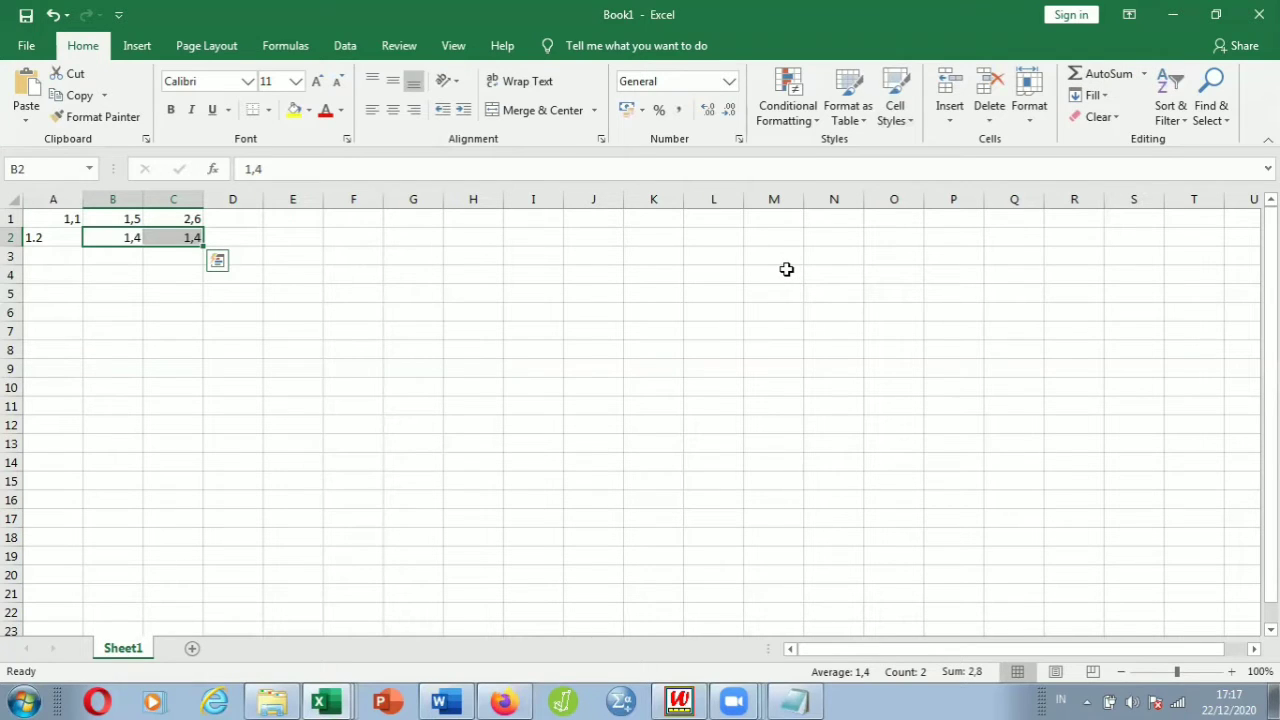
Back in Ministep, set the ITEM File IFILE= output to Excel decimal comma and generate the temporary file.
{"action": "left_click", "coordinate": [674, 700]}
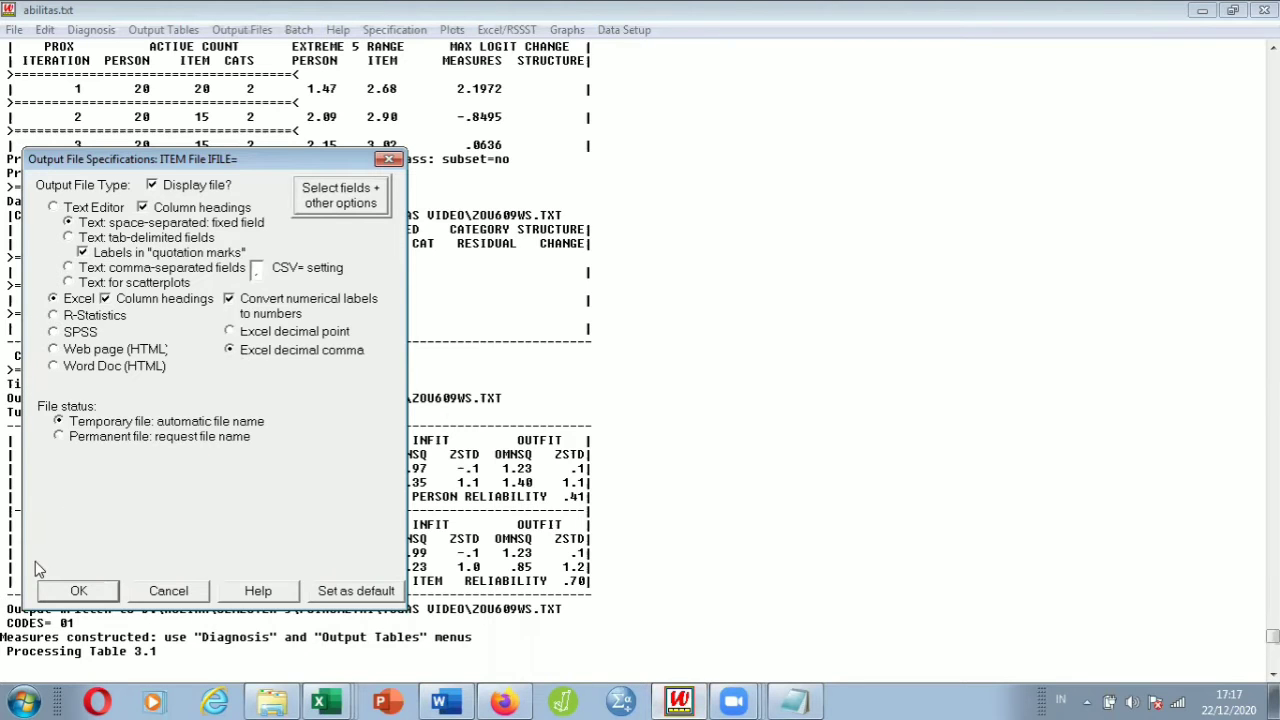
{"action": "left_click", "coordinate": [78, 591]}
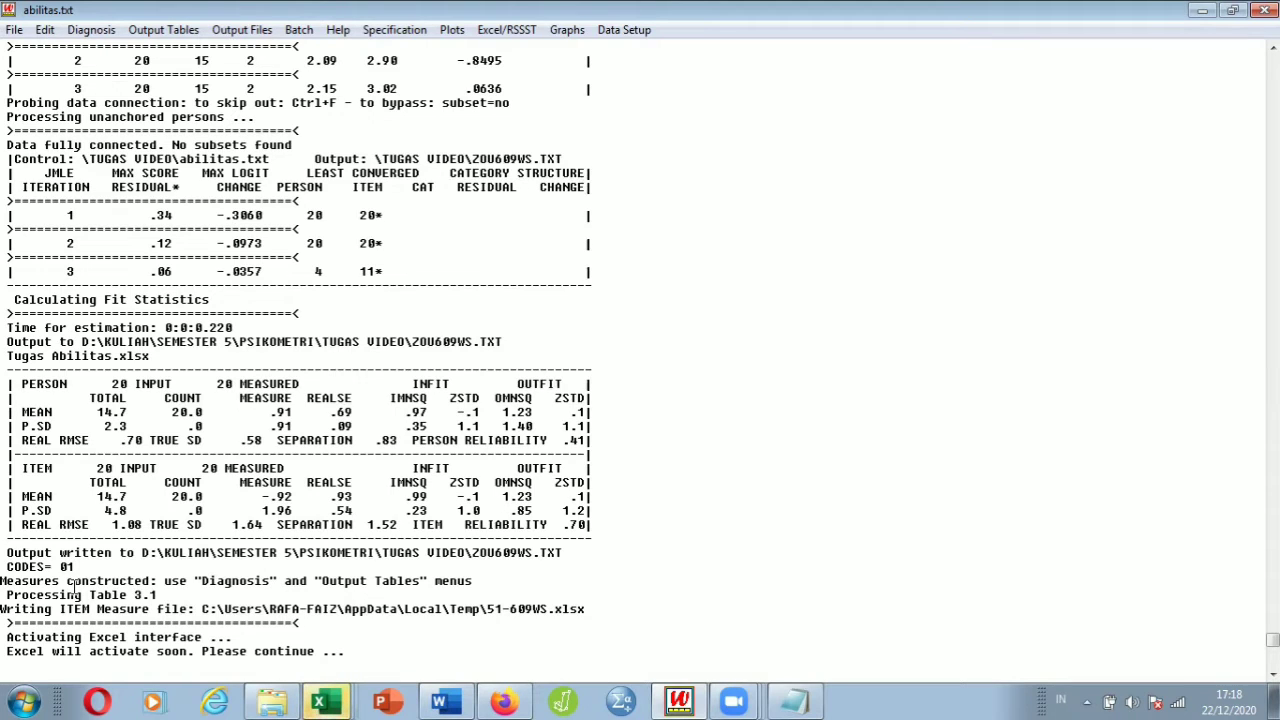
Bring up the Table 3.1 report and the 51-609WS item workbook, and place and resize the workbook beside the report so all 20 items fit.
{"action": "left_click", "coordinate": [793, 700]}
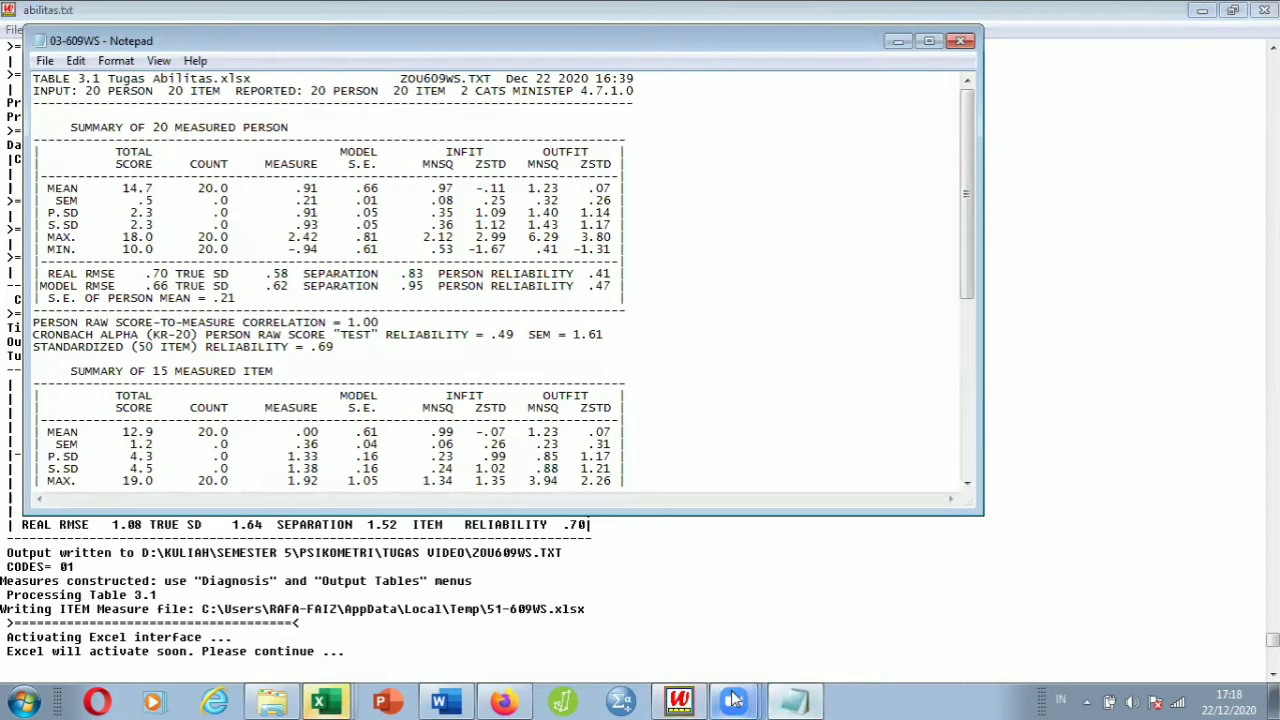
{"action": "mouse_move", "coordinate": [697, 700]}
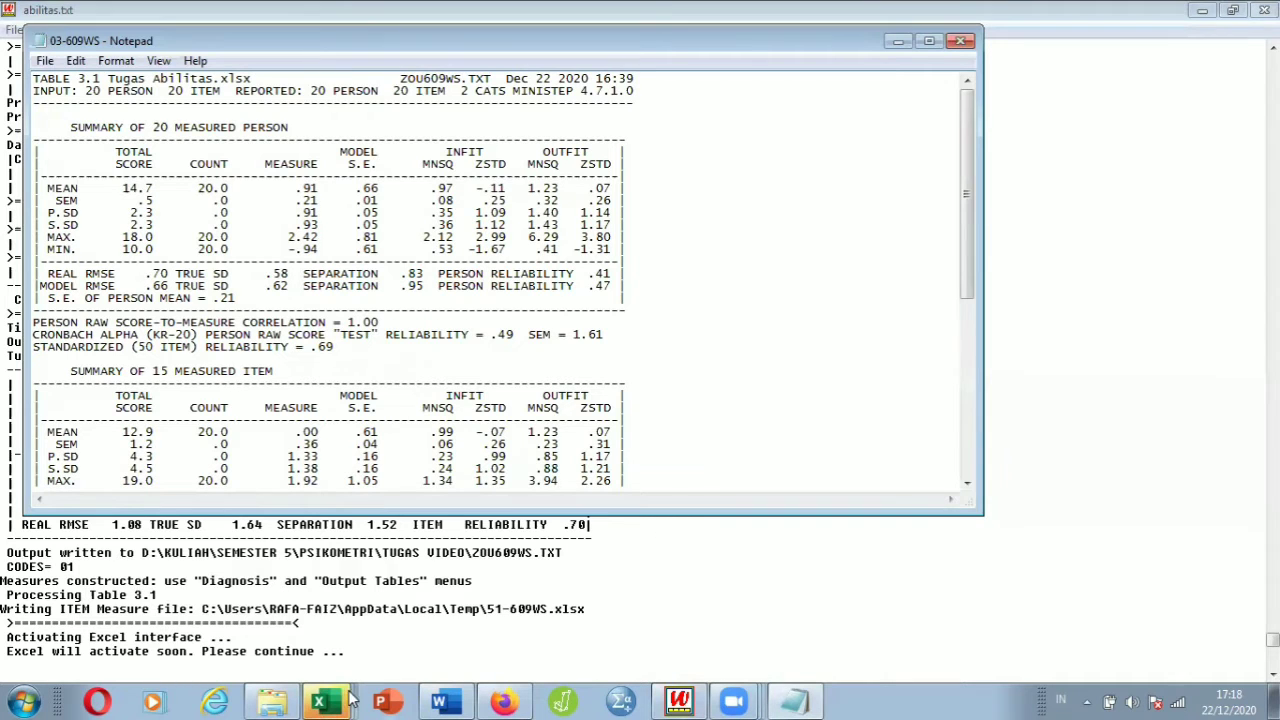
{"action": "mouse_move", "coordinate": [345, 700]}
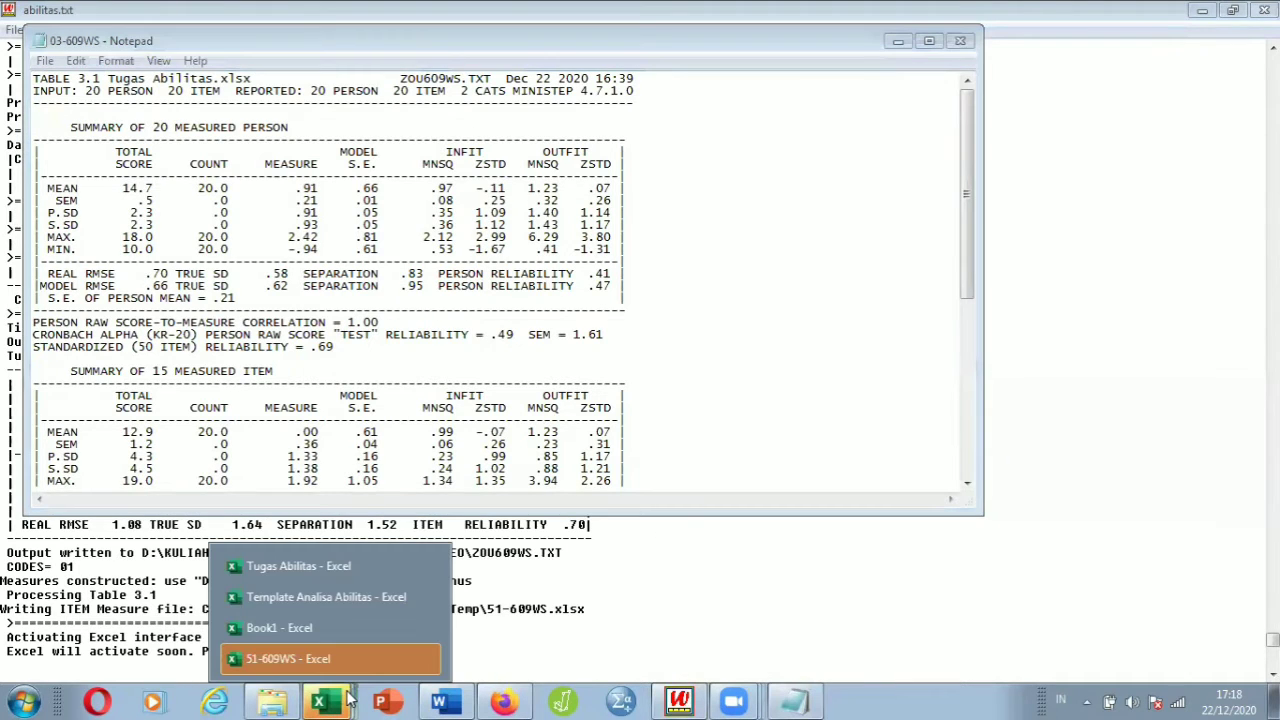
{"action": "left_click", "coordinate": [315, 655]}
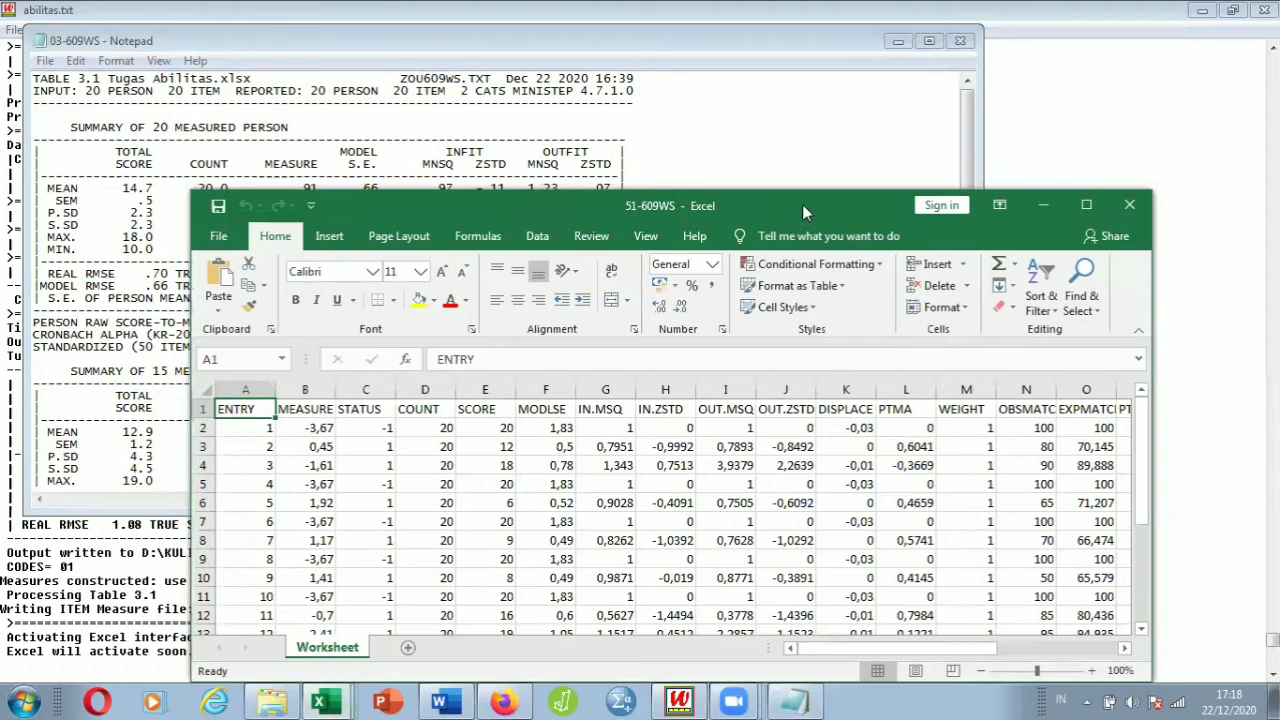
{"action": "left_click_drag", "start_coordinate": [804, 197], "coordinate": [922, 81]}
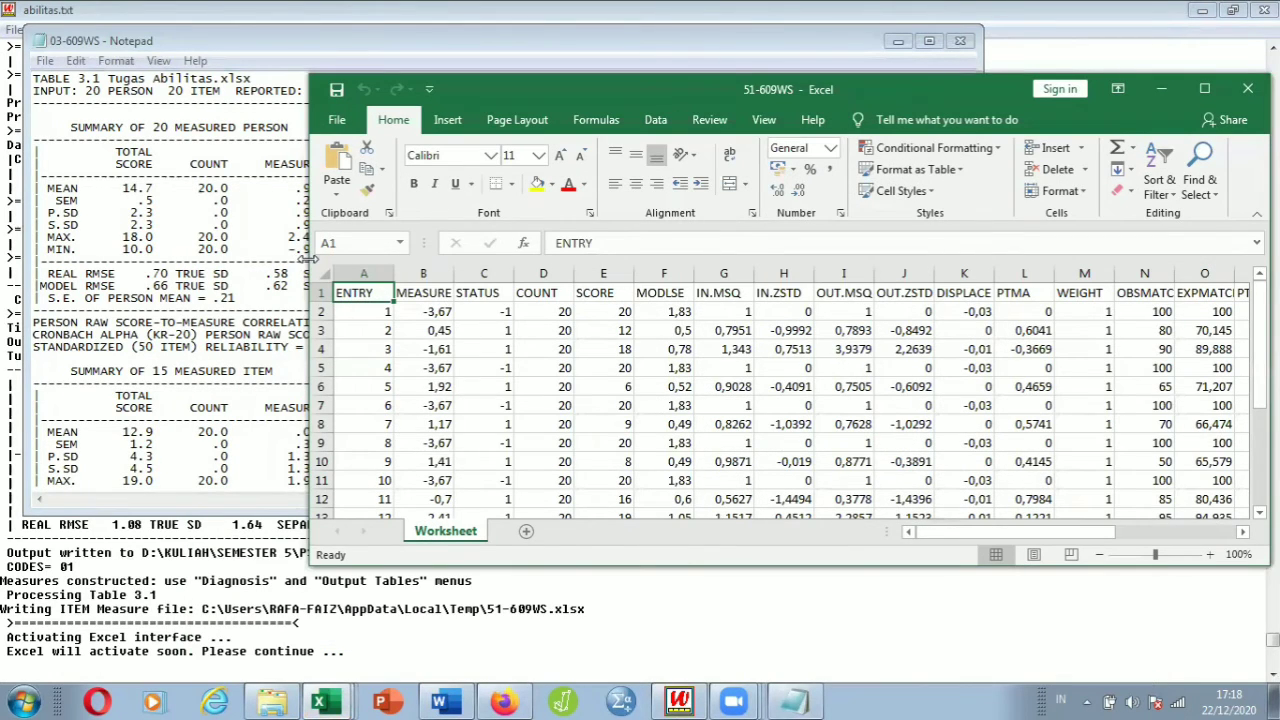
{"action": "left_click_drag", "start_coordinate": [309, 258], "coordinate": [737, 233]}
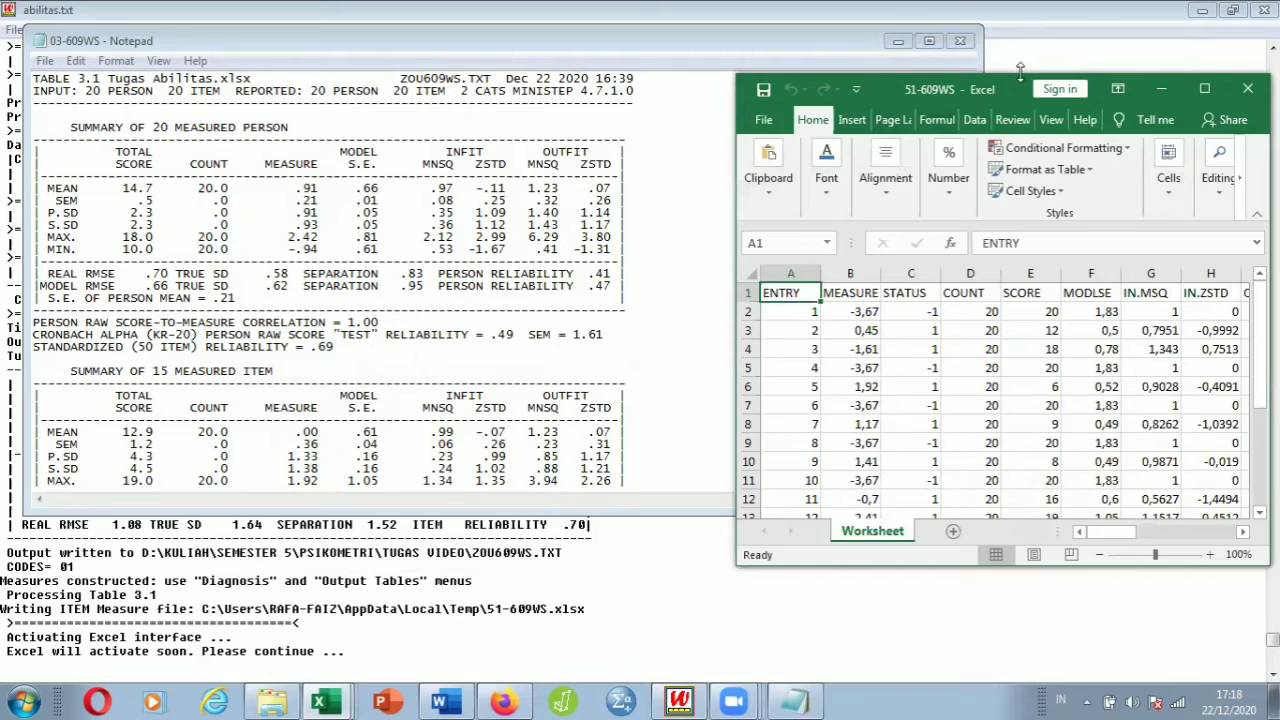
{"action": "left_click_drag", "start_coordinate": [1020, 72], "coordinate": [1020, 10]}
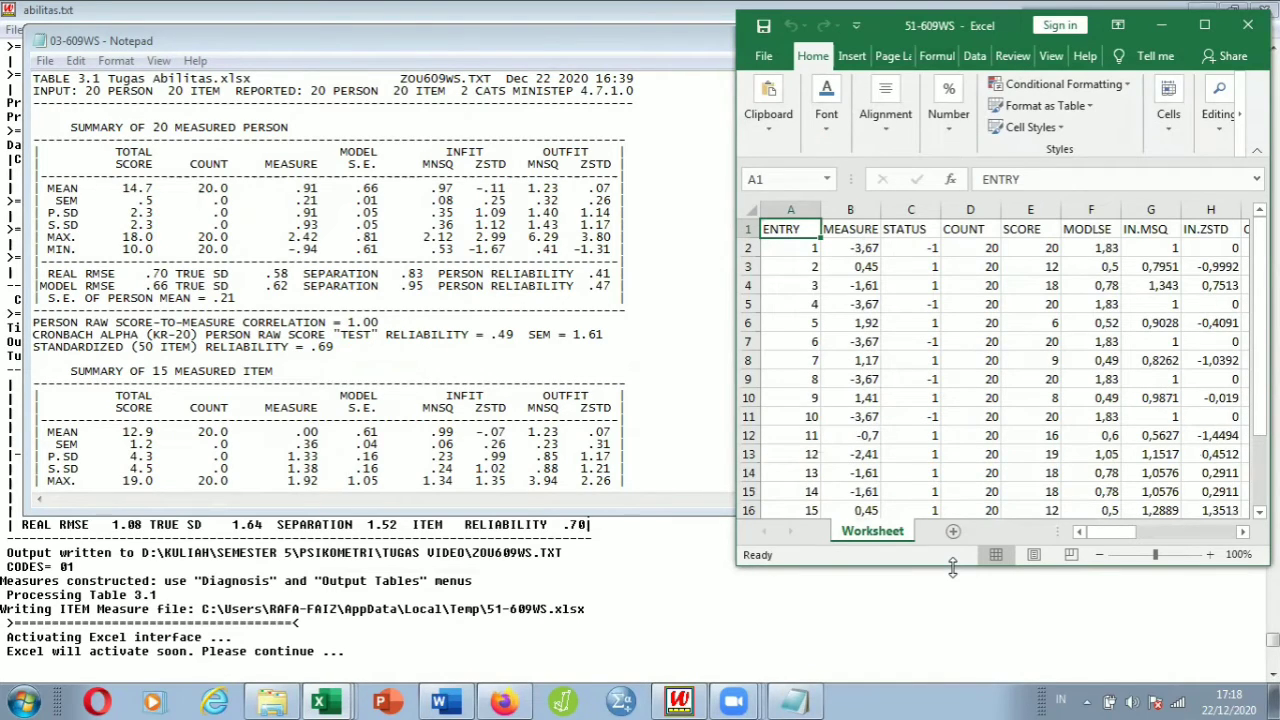
{"action": "left_click_drag", "start_coordinate": [953, 567], "coordinate": [963, 673]}
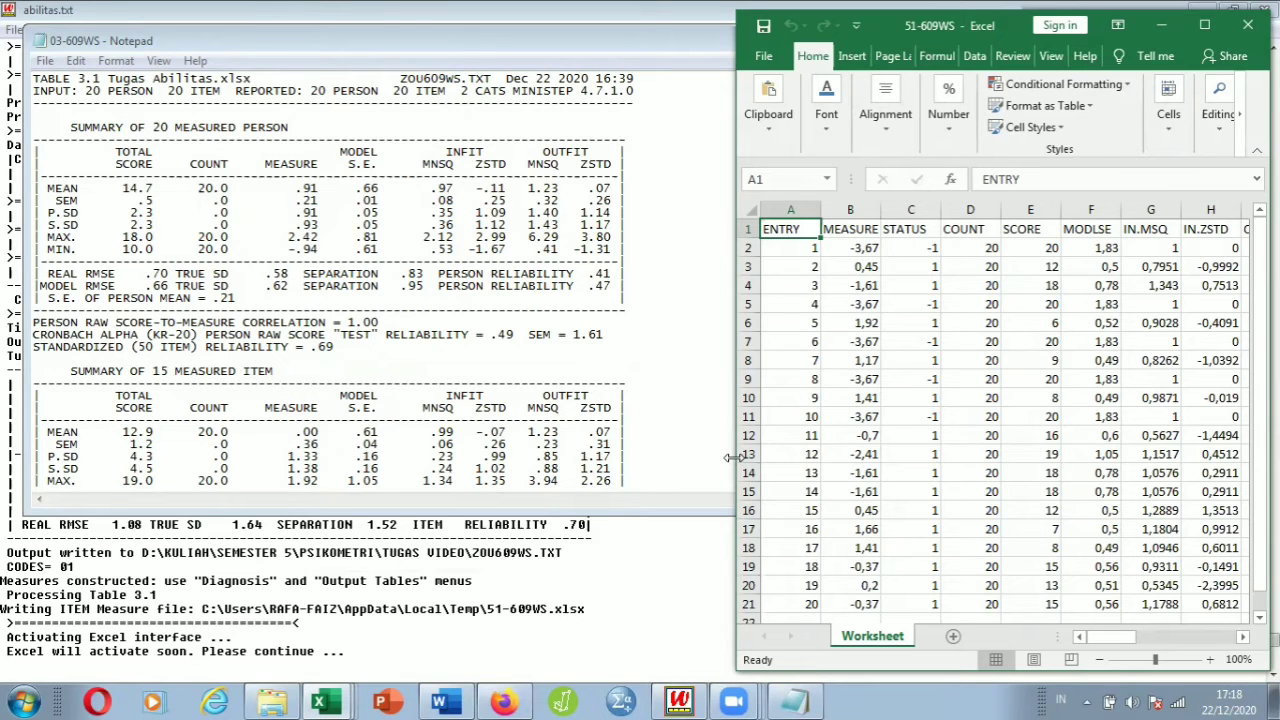
{"action": "left_click_drag", "start_coordinate": [733, 457], "coordinate": [676, 459]}
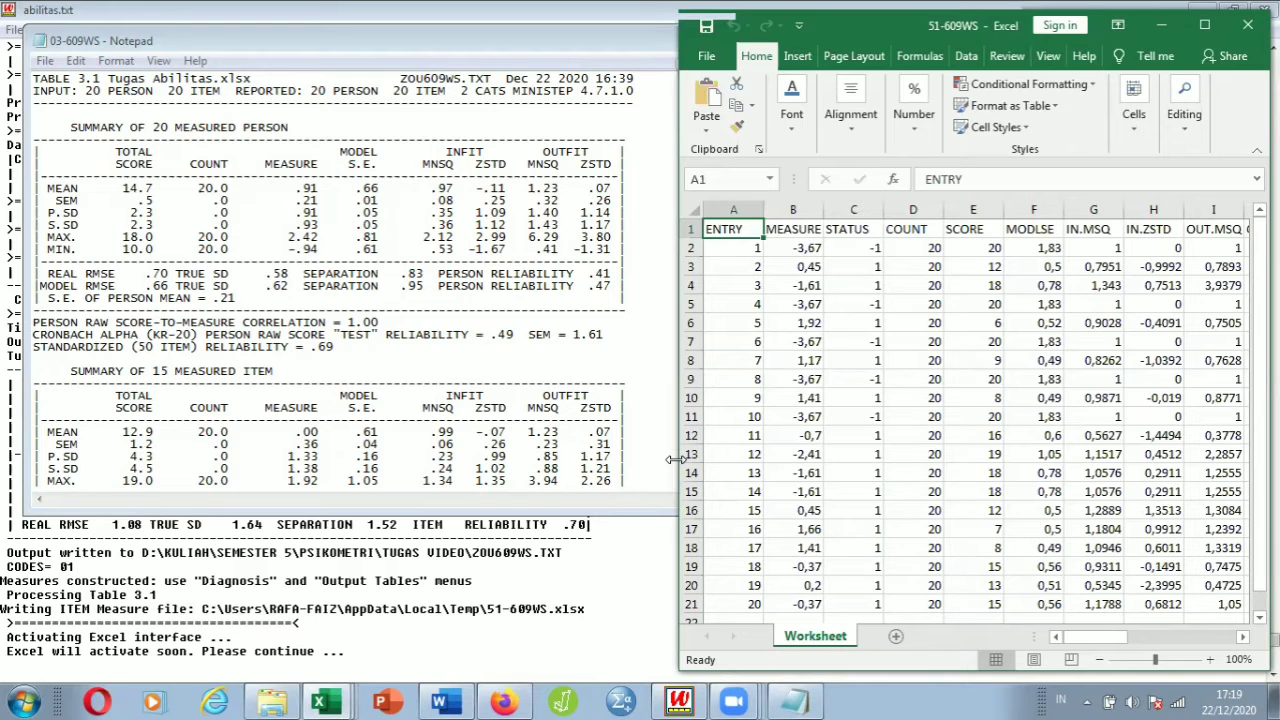
Bring up the Template Analisa Abilitas workbook and place and resize it beside the 51-609WS workbook so all 20 item rows fit.
{"action": "mouse_move", "coordinate": [326, 700]}
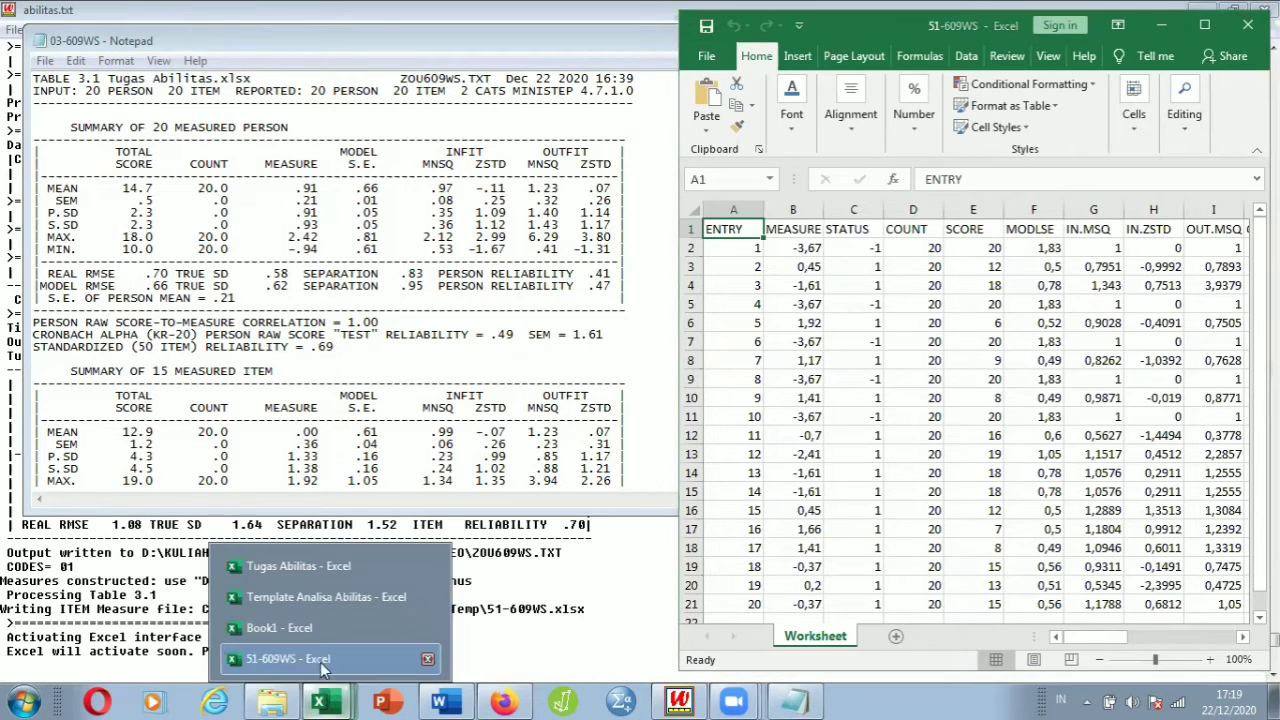
{"action": "left_click", "coordinate": [320, 597]}
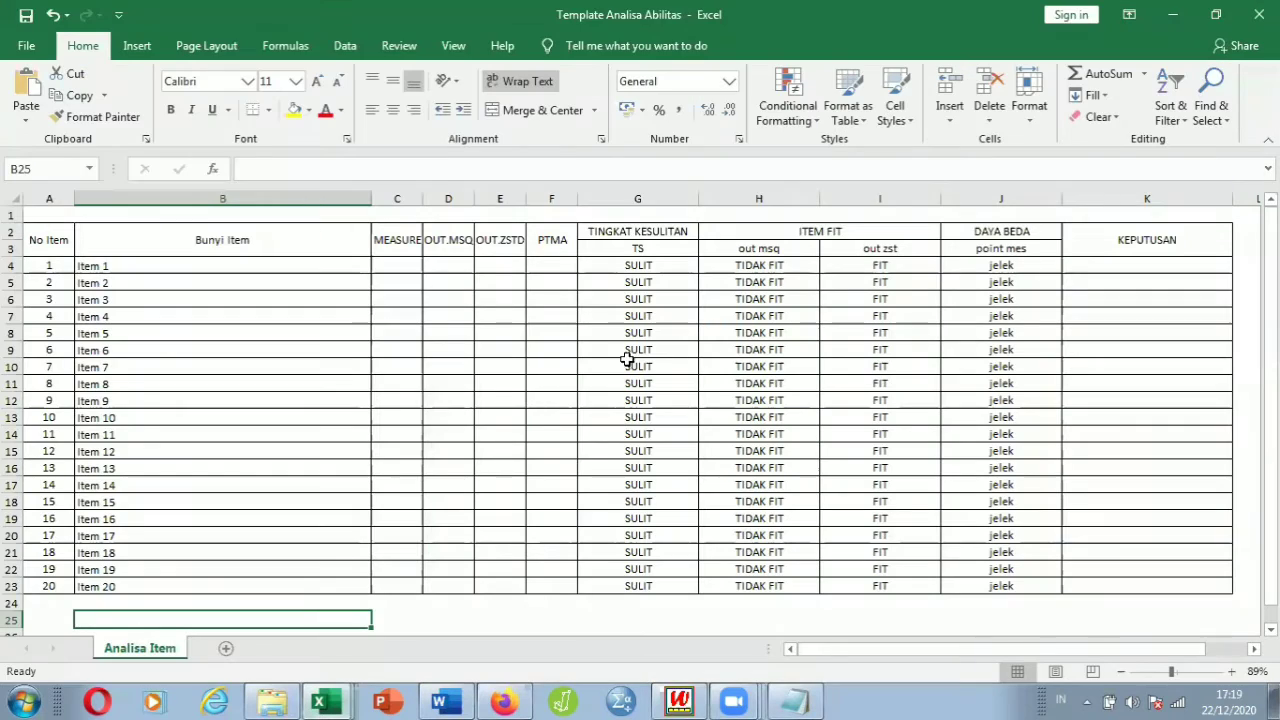
{"action": "left_click", "coordinate": [1217, 15]}
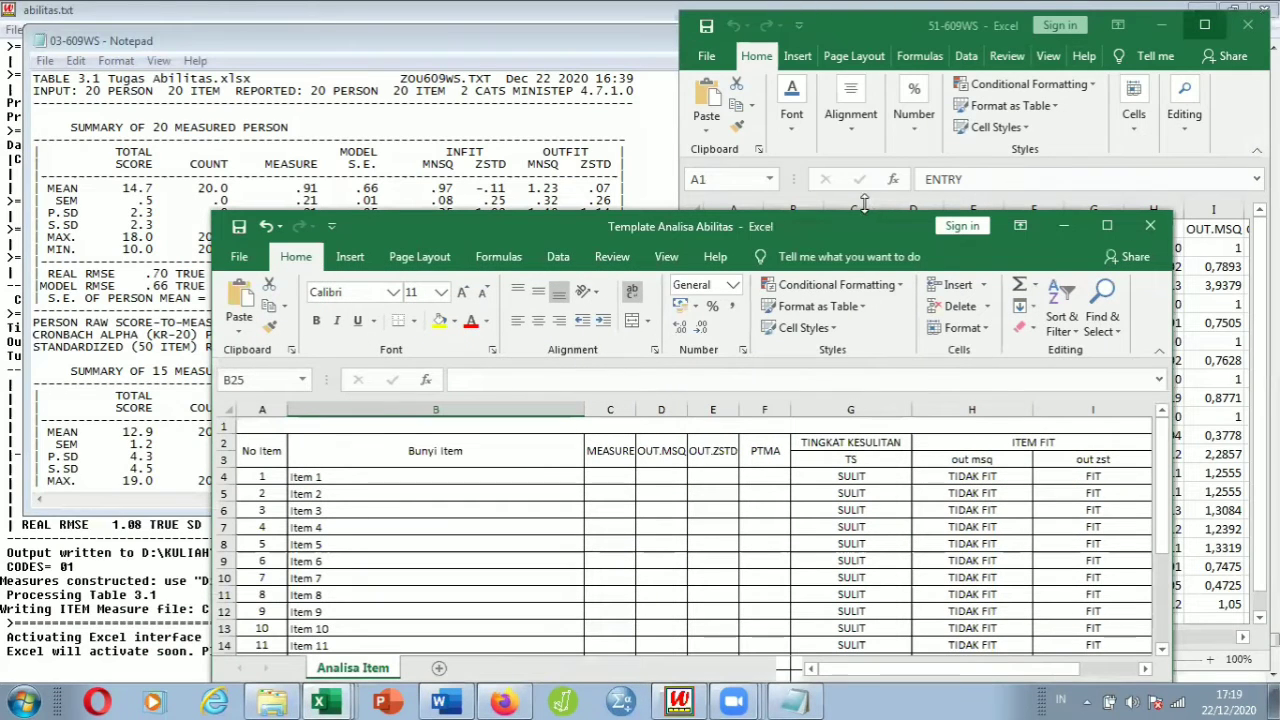
{"action": "left_click_drag", "start_coordinate": [840, 229], "coordinate": [677, 113]}
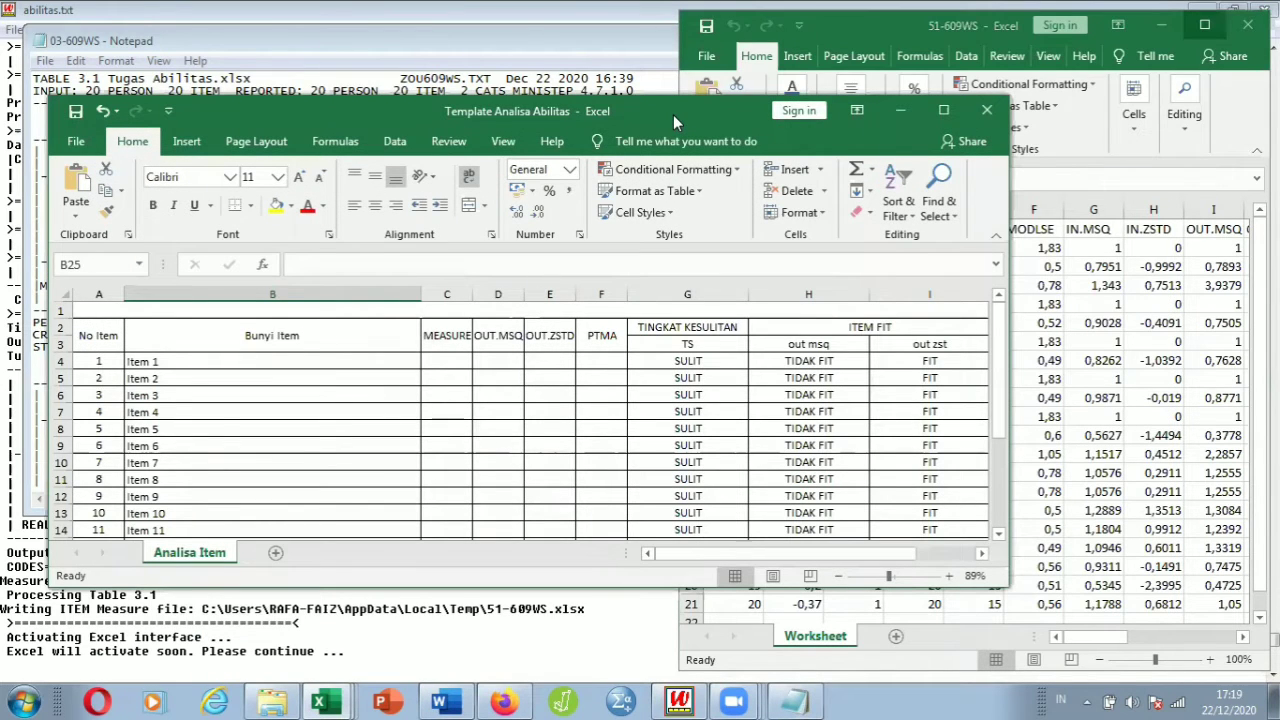
{"action": "left_click_drag", "start_coordinate": [673, 114], "coordinate": [628, 109]}
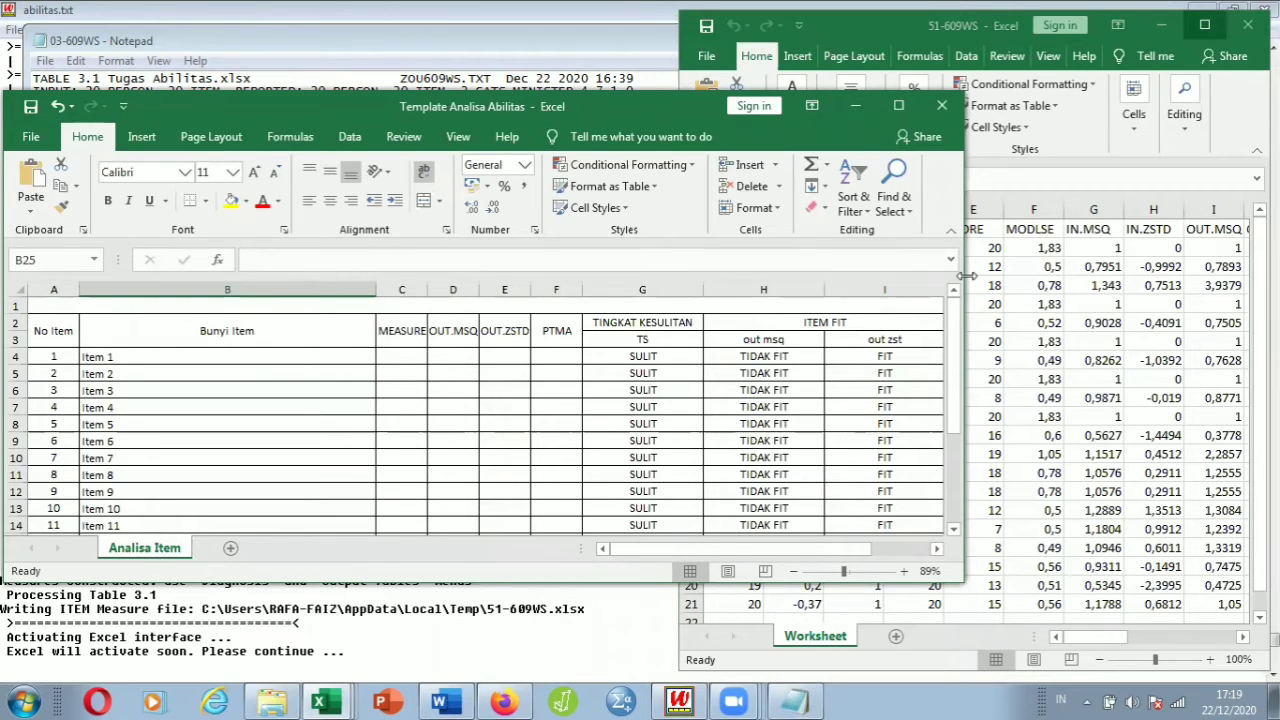
{"action": "left_click_drag", "start_coordinate": [967, 275], "coordinate": [676, 287]}
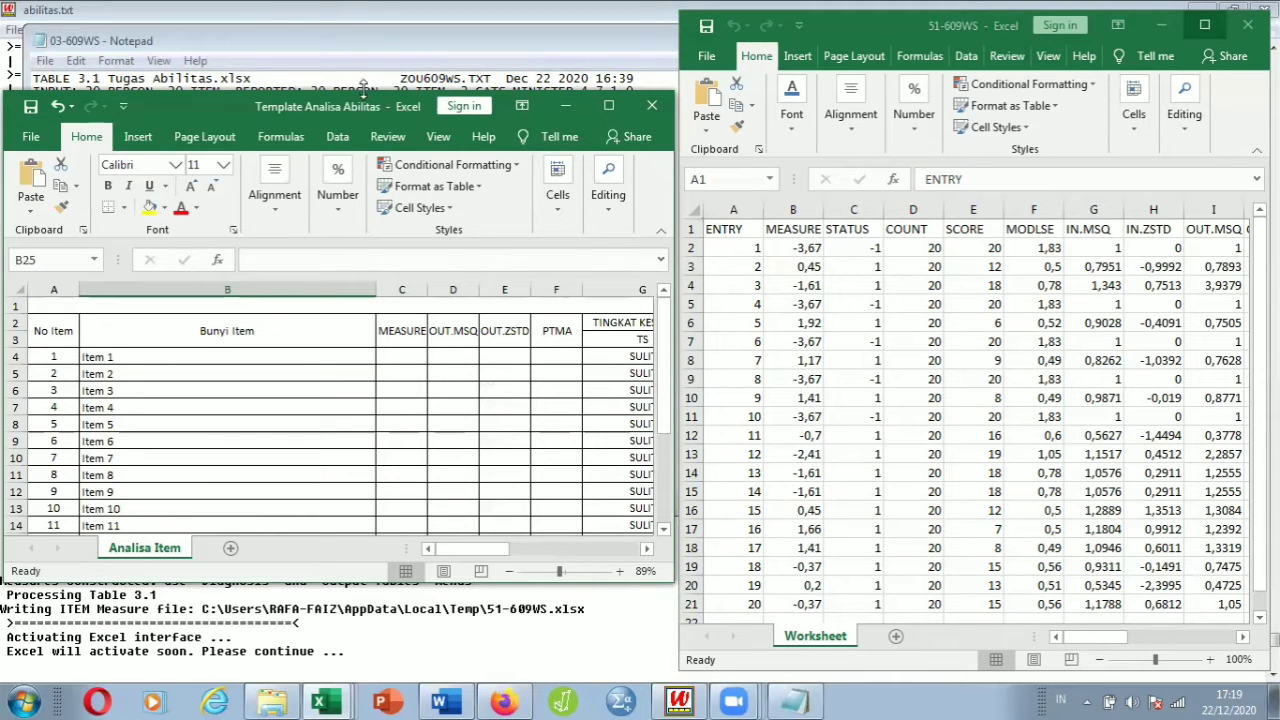
{"action": "left_click_drag", "start_coordinate": [363, 88], "coordinate": [363, 6]}
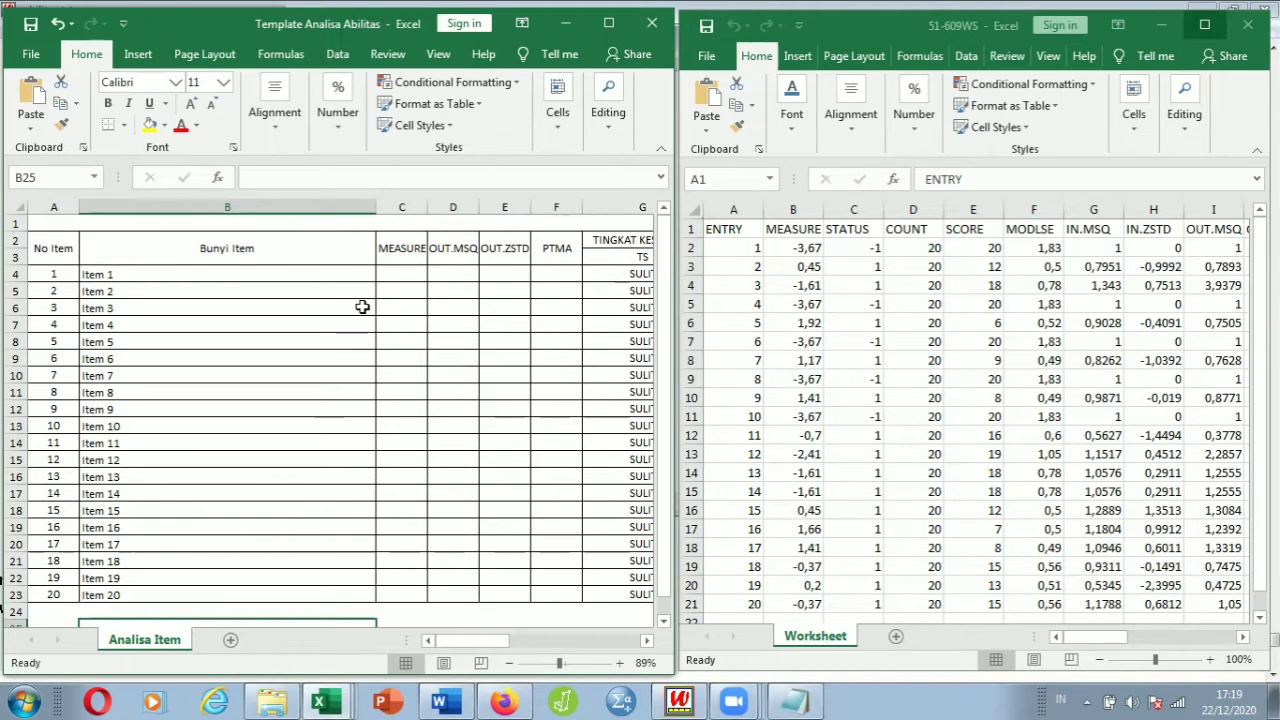
Enlarge the template to full screen and examine its analysis columns across to DAYA BEDA and KEPUTUSAN.
{"action": "left_click", "coordinate": [607, 24]}
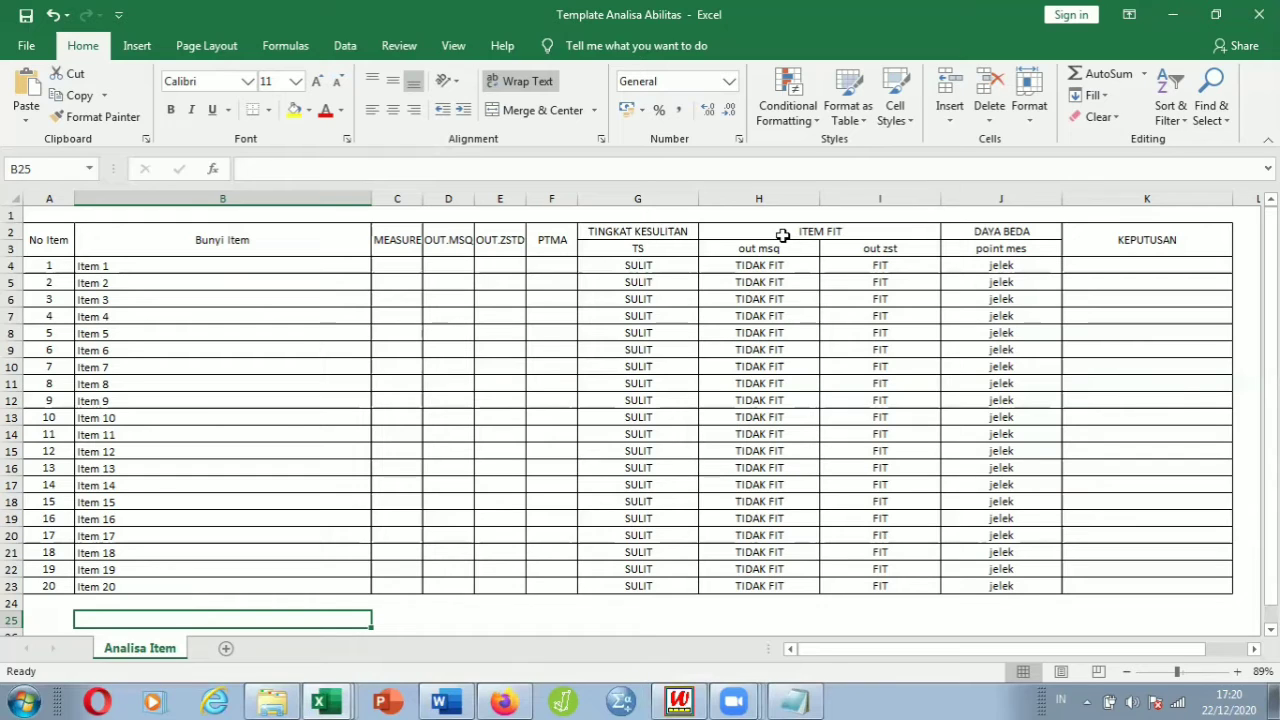
{"action": "left_click", "coordinate": [969, 229]}
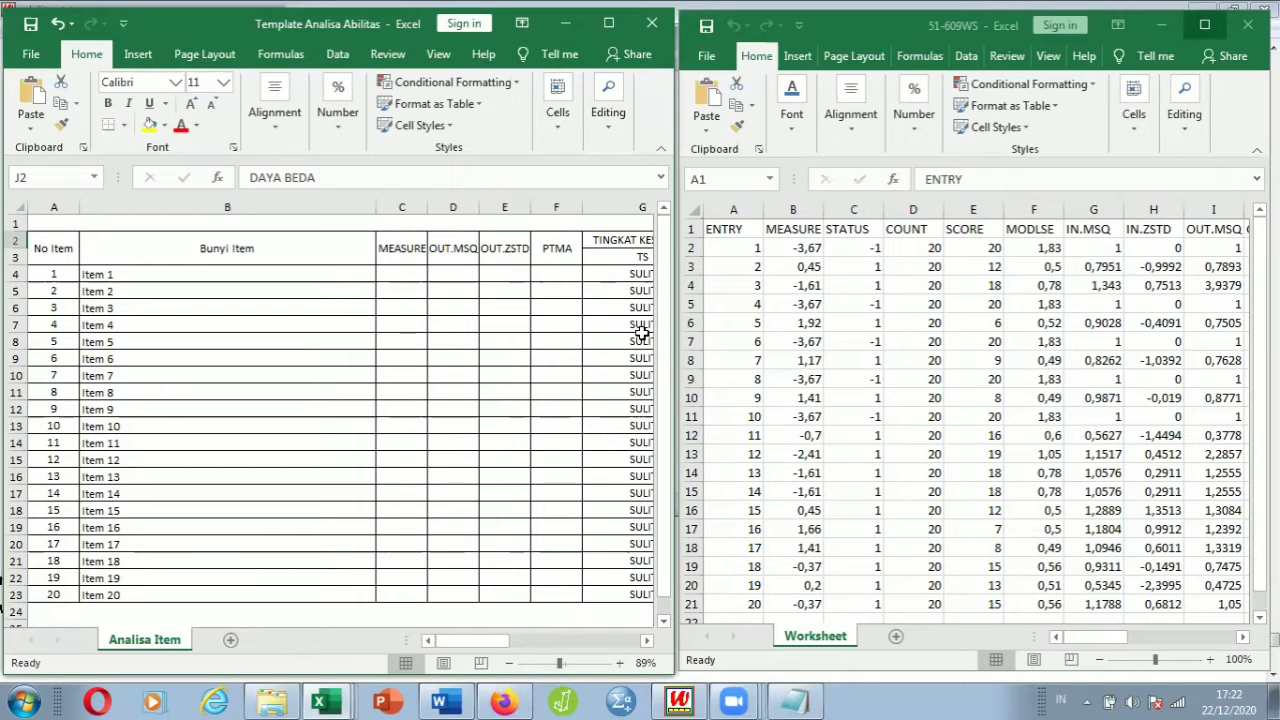
{"action": "left_click", "coordinate": [788, 244]}
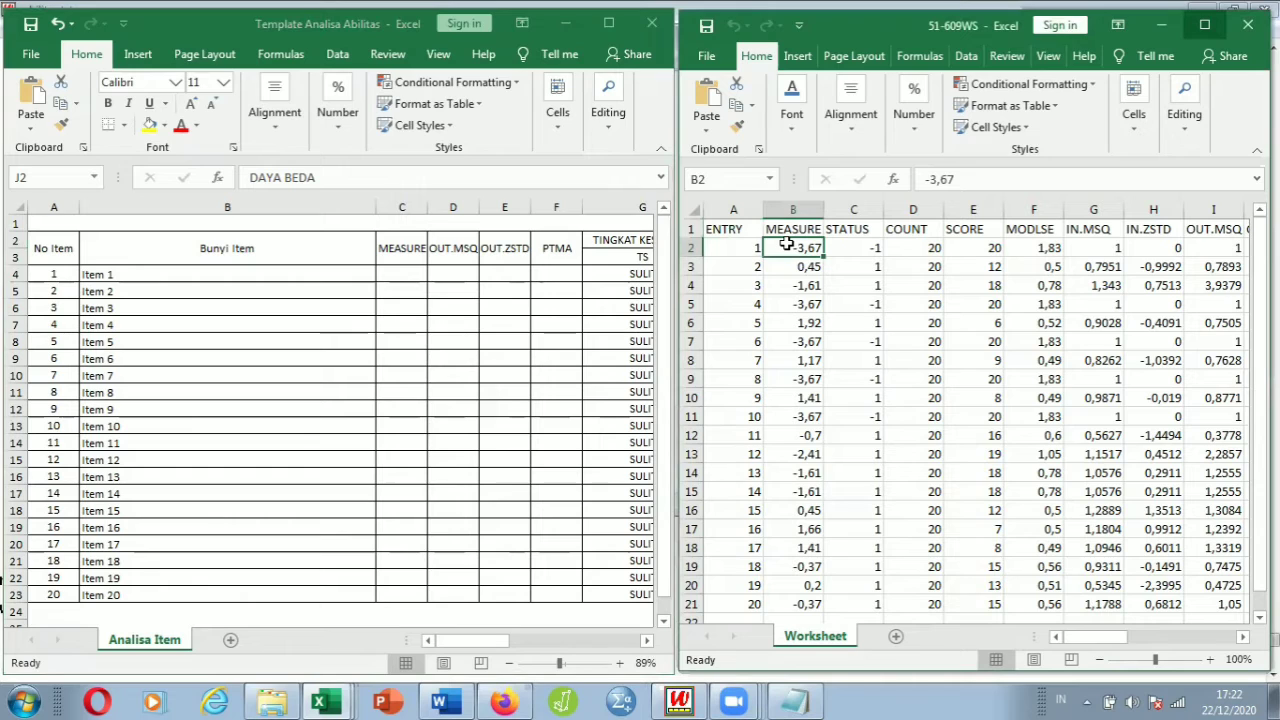
{"action": "key", "text": "ctrl+Down"}
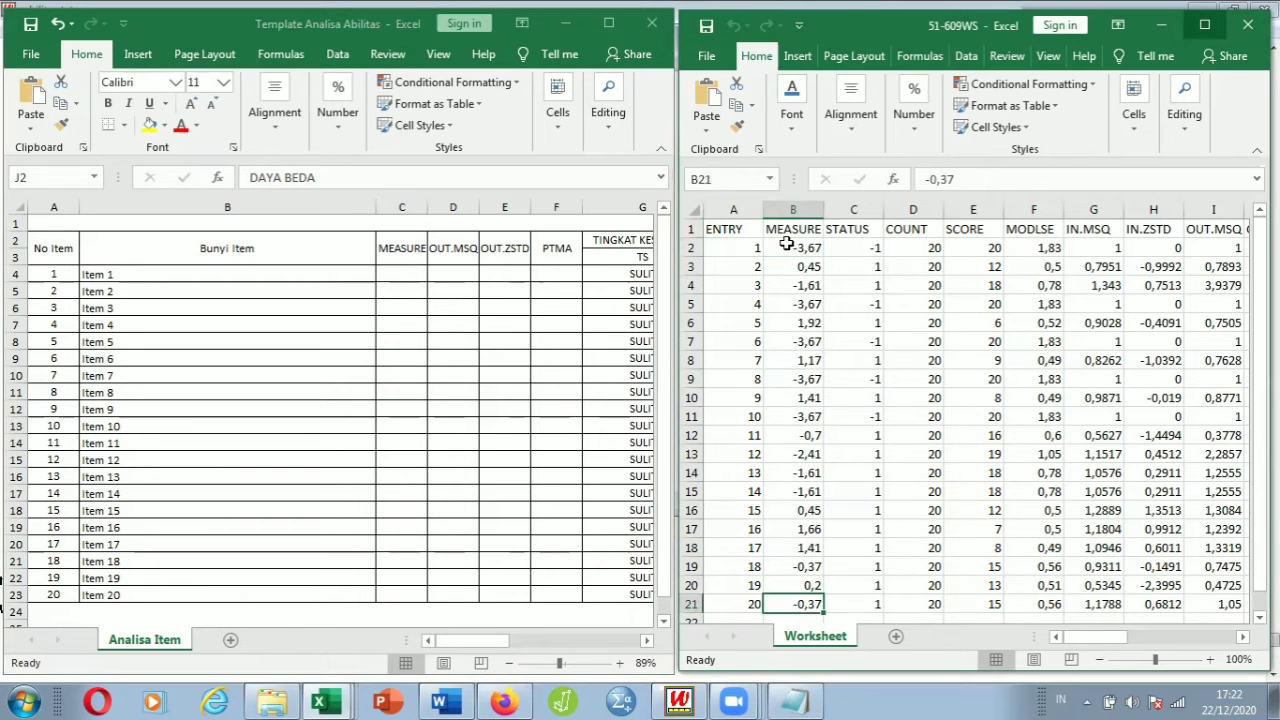
{"action": "left_click", "coordinate": [800, 252]}
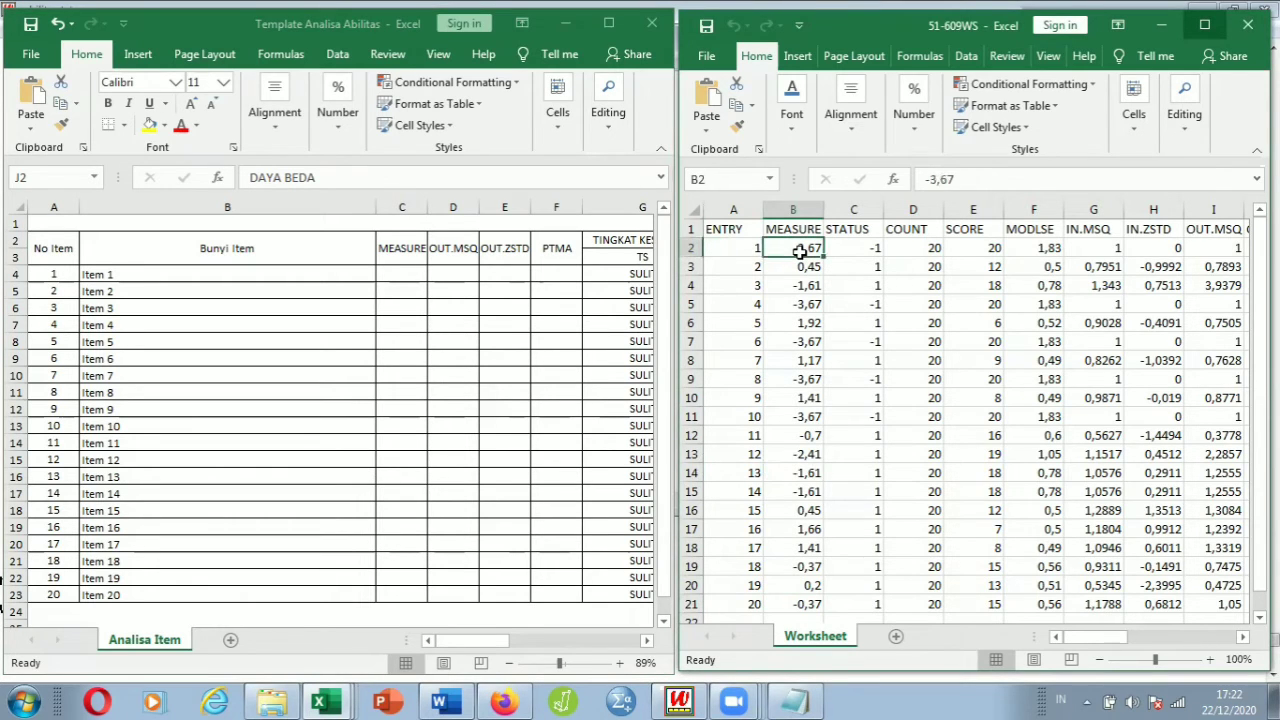
{"action": "key", "text": "ctrl+shift+Down"}
{"action": "key", "text": "ctrl+shift+Down"}
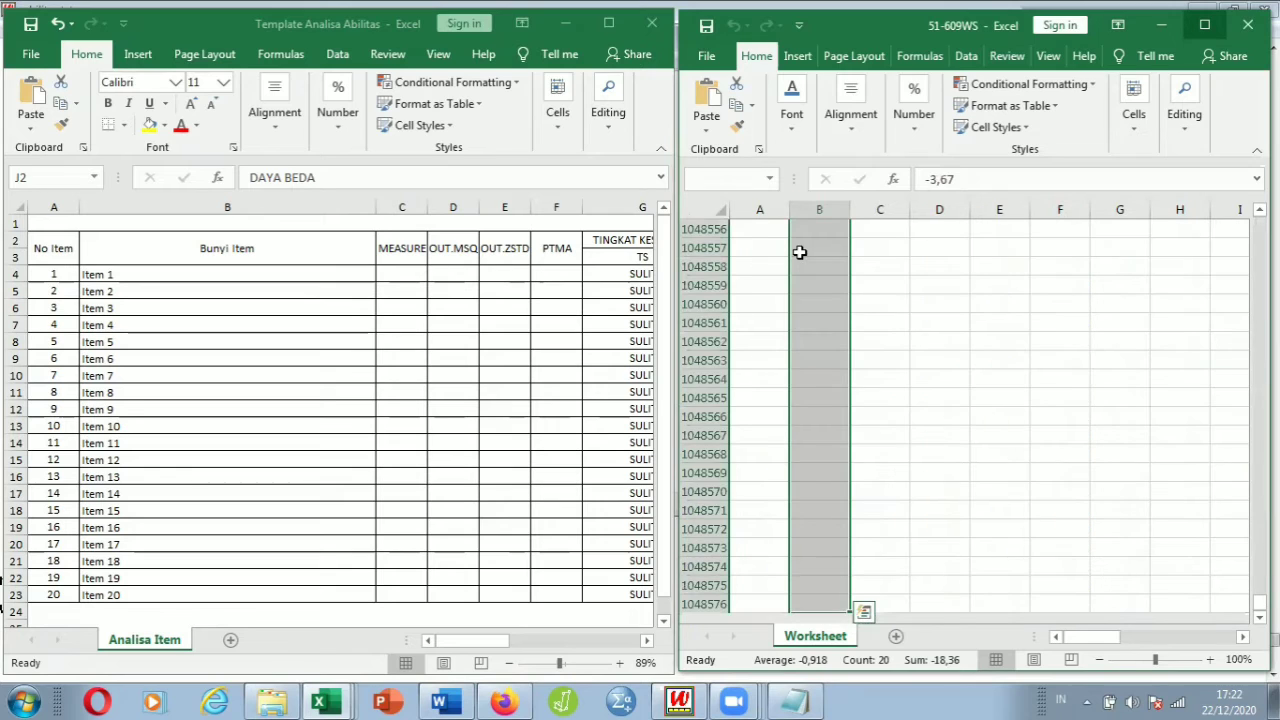
{"action": "left_click", "coordinate": [800, 252]}
{"action": "key", "text": "Up"}
{"action": "key", "text": "Up"}
{"action": "key", "text": "Up"}
{"action": "key", "text": "Up"}
{"action": "key", "text": "Up"}
{"action": "key", "text": "Up"}
{"action": "key", "text": "Up"}
{"action": "key", "text": "Up"}
{"action": "key", "text": "Up"}
{"action": "key", "text": "Up"}
{"action": "key", "text": "Up"}
{"action": "key", "text": "Up"}
{"action": "key", "text": "Up"}
{"action": "key", "text": "Up"}
{"action": "key", "text": "Up"}
{"action": "key", "text": "Up"}
{"action": "key", "text": "Up"}
{"action": "key", "text": "Up"}
{"action": "key", "text": "Up"}
{"action": "key", "text": "Up"}
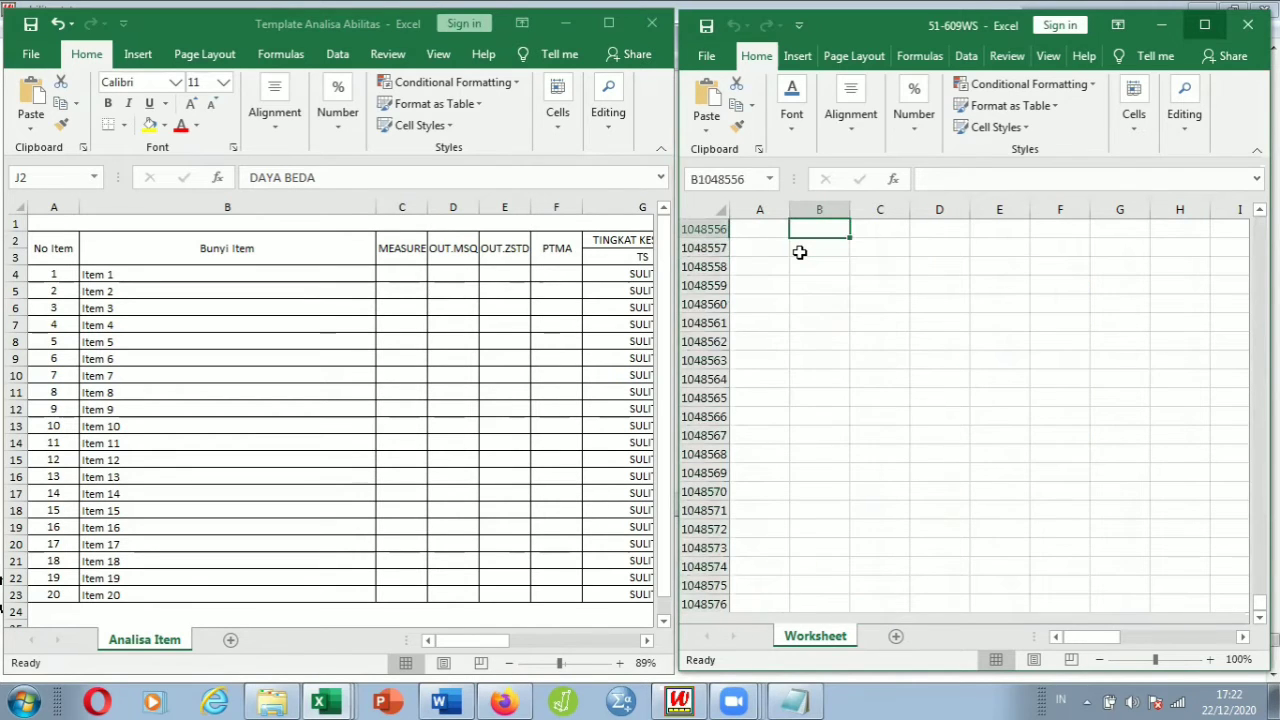
{"action": "key", "text": "Up"}
{"action": "key", "text": "Up"}
{"action": "key", "text": "Up"}
{"action": "key", "text": "Up"}
{"action": "key", "text": "Up"}
{"action": "key", "text": "Up"}
{"action": "key", "text": "Up"}
{"action": "key", "text": "Up"}
{"action": "key", "text": "Up"}
{"action": "key", "text": "Up"}
{"action": "key", "text": "Up"}
{"action": "key", "text": "Up"}
{"action": "key", "text": "Up"}
{"action": "key", "text": "Up"}
{"action": "key", "text": "Up"}
{"action": "key", "text": "Up"}
{"action": "key", "text": "Up"}
{"action": "key", "text": "Up"}
{"action": "key", "text": "Up"}
{"action": "key", "text": "Up"}
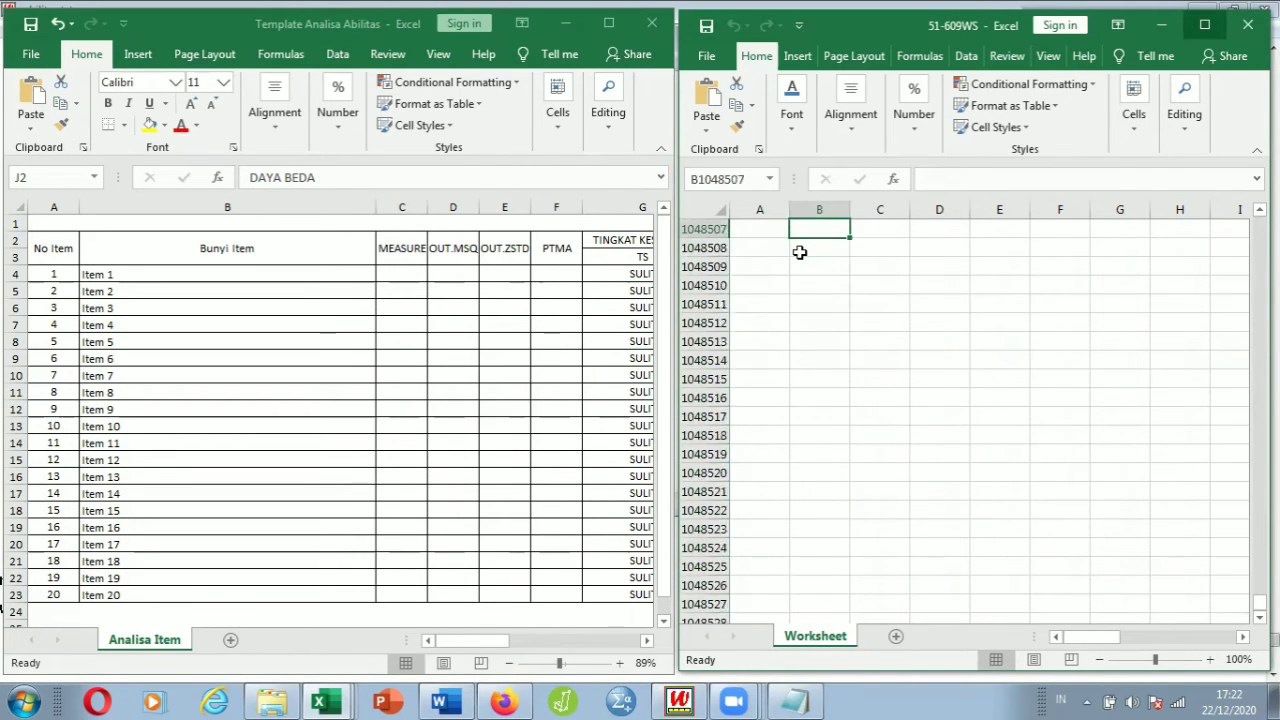
{"action": "key", "text": "Up"}
{"action": "key", "text": "Up"}
{"action": "key", "text": "Up"}
{"action": "key", "text": "Up"}
{"action": "key", "text": "Up"}
{"action": "key", "text": "Up"}
{"action": "key", "text": "Up"}
{"action": "key", "text": "Up"}
{"action": "key", "text": "Up"}
{"action": "key", "text": "Up"}
{"action": "key", "text": "Up"}
{"action": "key", "text": "Up"}
{"action": "key", "text": "Up"}
{"action": "key", "text": "Up"}
{"action": "key", "text": "Up"}
{"action": "key", "text": "Up"}
{"action": "key", "text": "Up"}
{"action": "key", "text": "Up"}
{"action": "key", "text": "Up"}
{"action": "key", "text": "Up"}
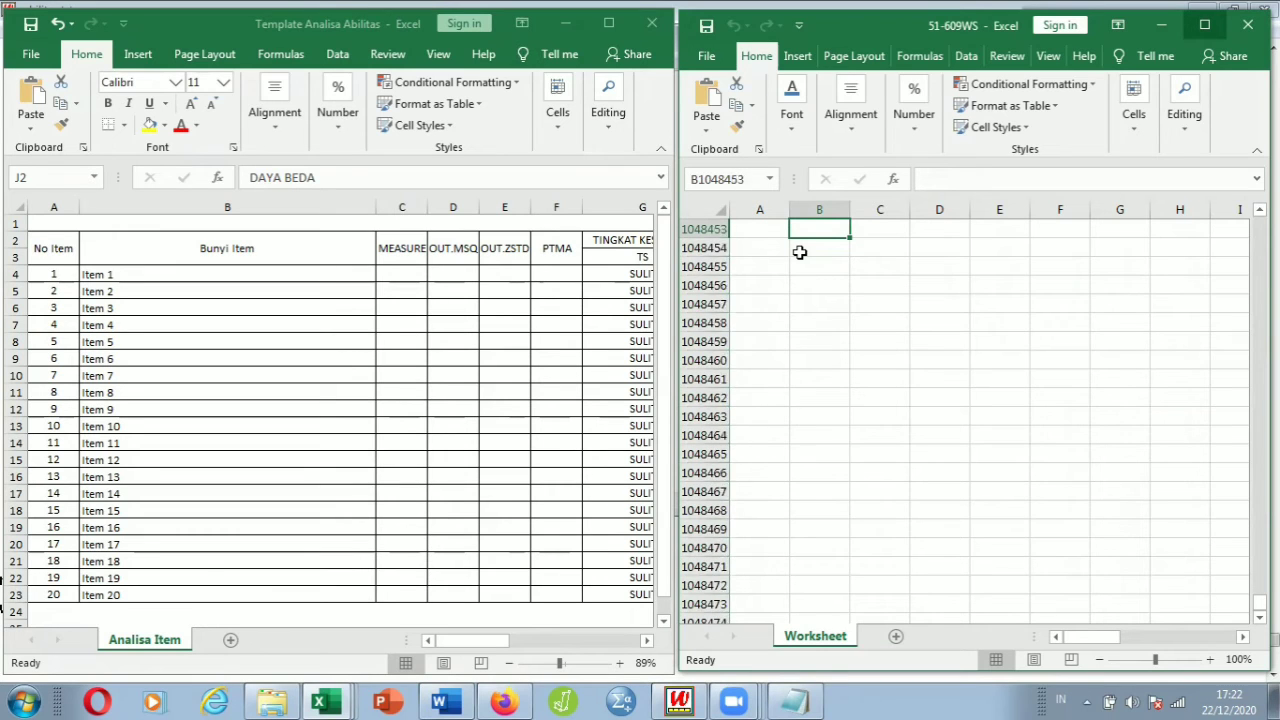
{"action": "key", "text": "Up"}
{"action": "key", "text": "Up"}
{"action": "key", "text": "Up"}
{"action": "key", "text": "Up"}
{"action": "key", "text": "Up"}
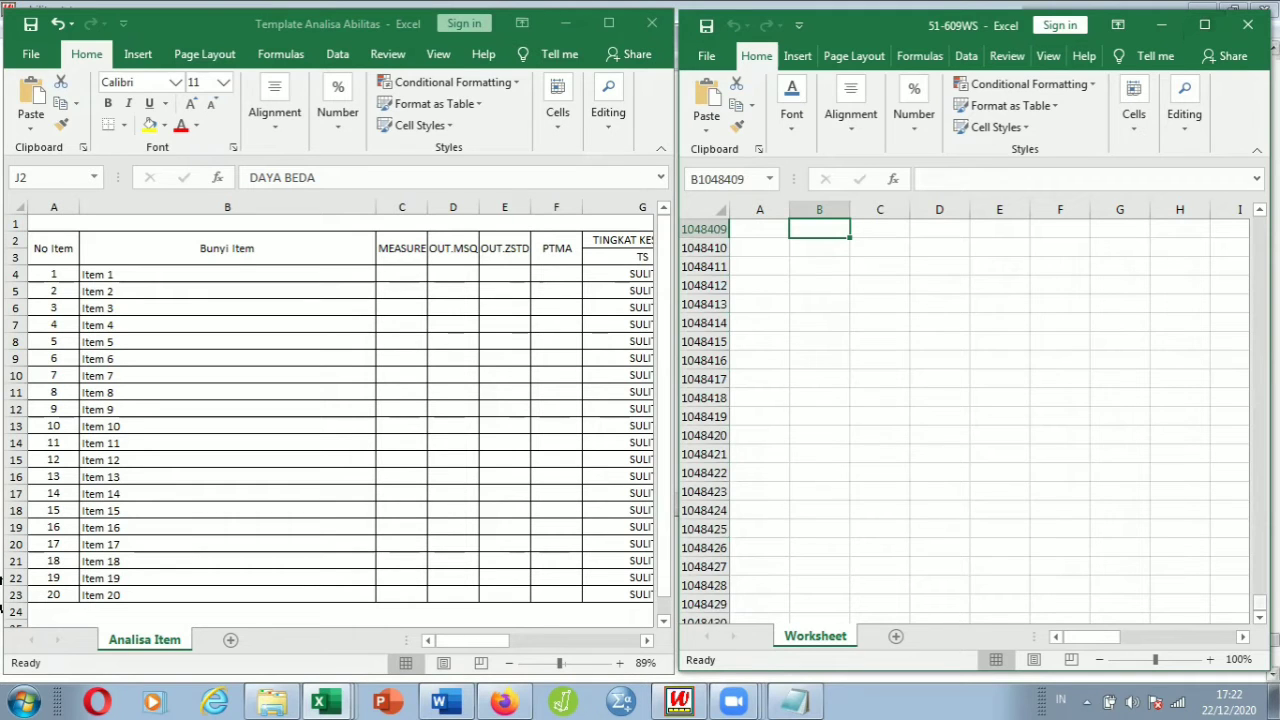
{"action": "left_click_drag", "start_coordinate": [1260, 603], "coordinate": [1260, 319]}
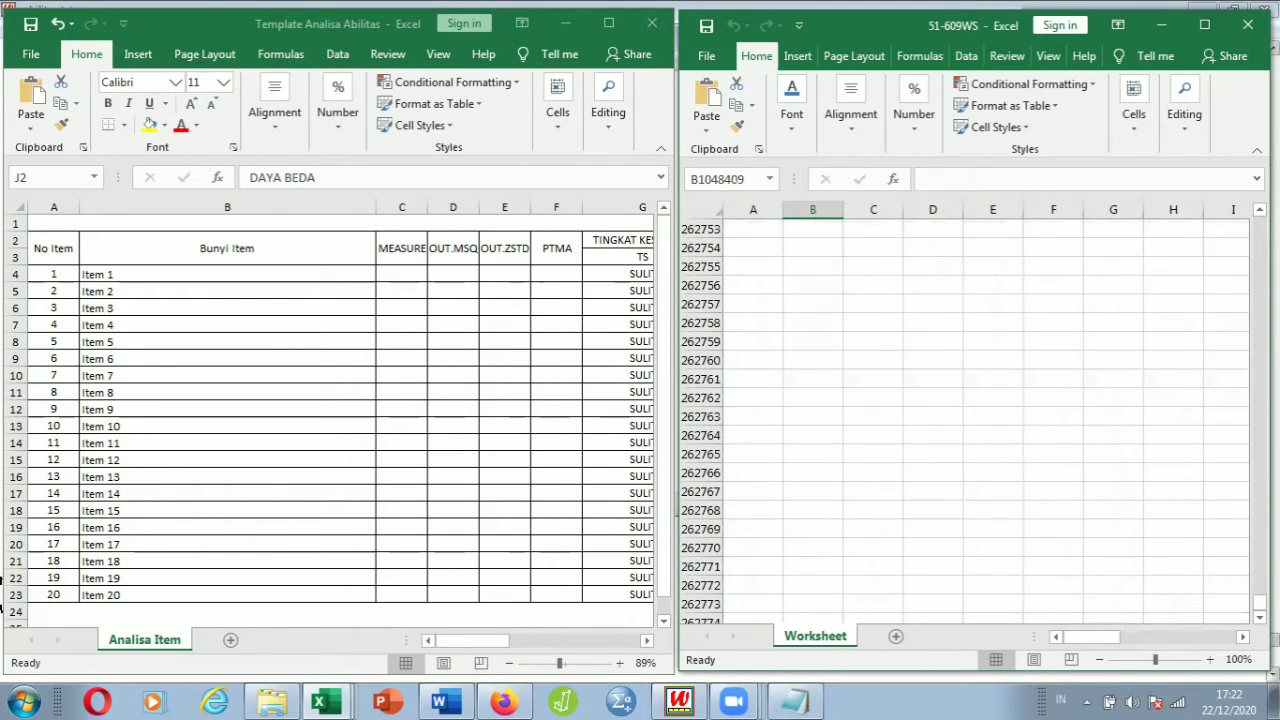
{"action": "left_click_drag", "start_coordinate": [1260, 603], "coordinate": [1260, 218]}
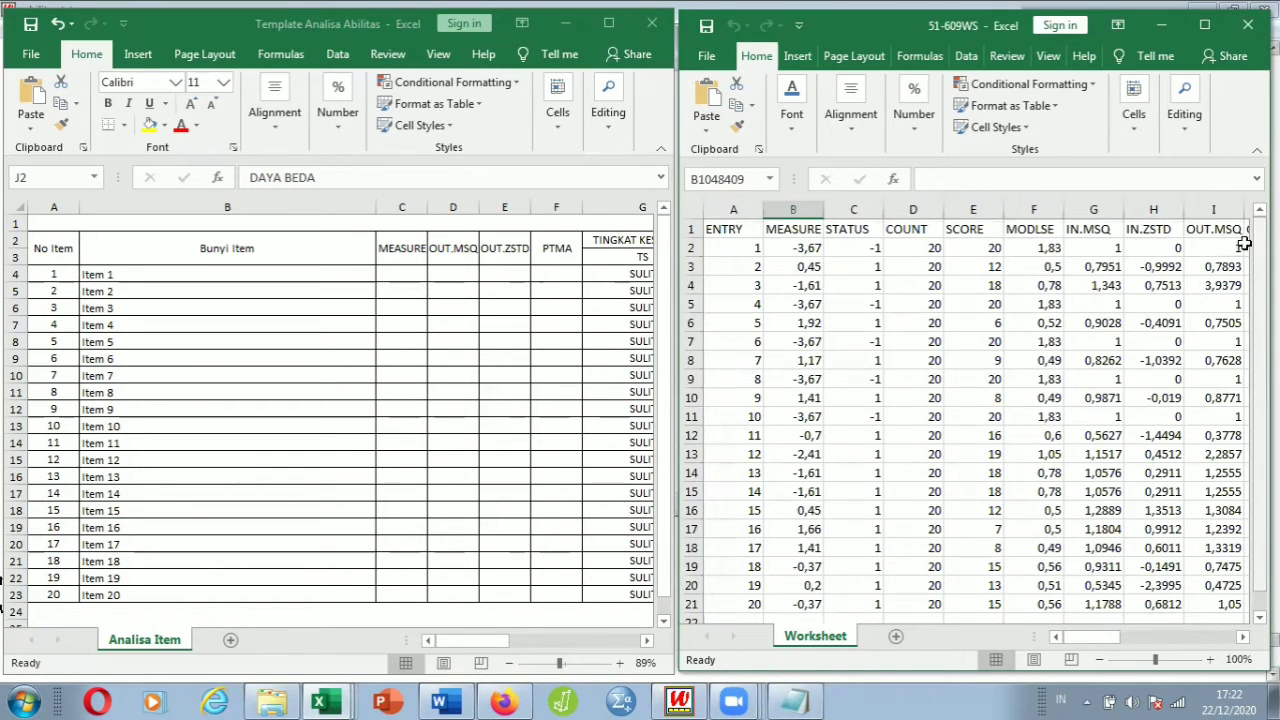
Copy the MEASURE values of all 20 items (B2:B21) from 51-609WS into the template's MEASURE column, starting at C4.
{"action": "left_click", "coordinate": [808, 252]}
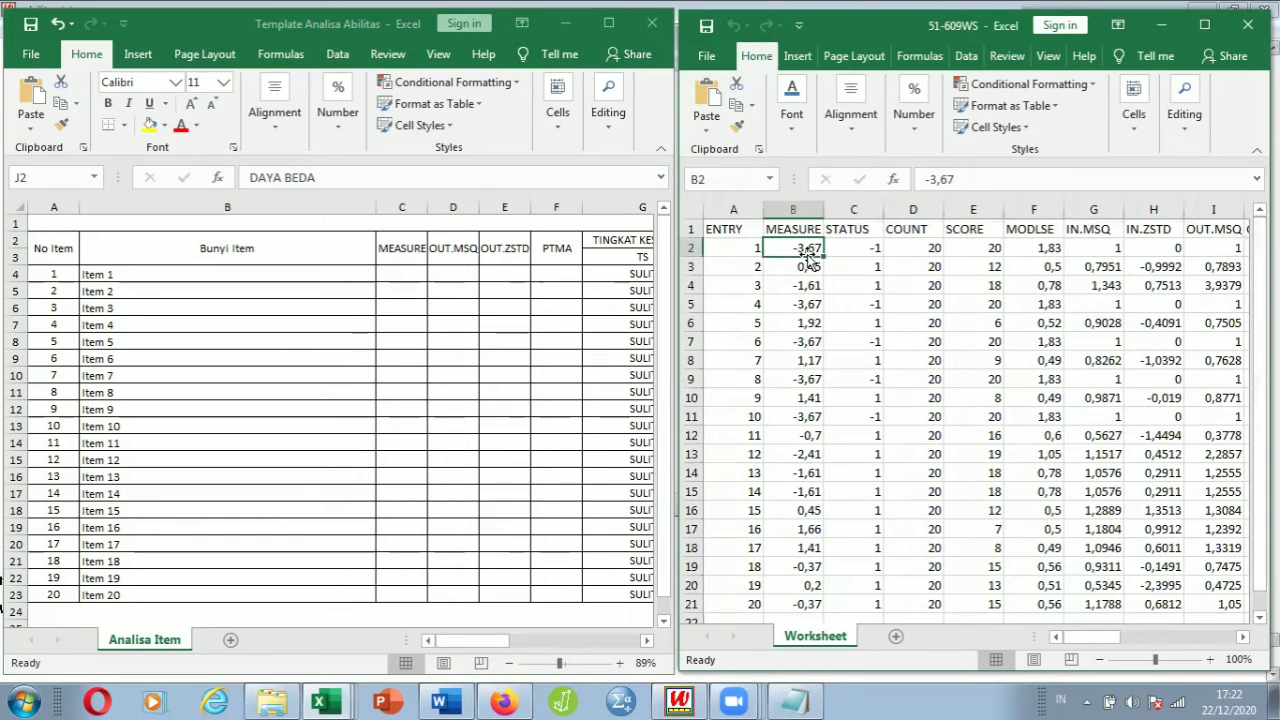
{"action": "key", "text": "Down"}
{"action": "key", "text": "Down"}
{"action": "key", "text": "Down"}
{"action": "key", "text": "Down"}
{"action": "key", "text": "Down"}
{"action": "key", "text": "Down"}
{"action": "key", "text": "Down"}
{"action": "key", "text": "Down"}
{"action": "key", "text": "Down"}
{"action": "key", "text": "Down"}
{"action": "key", "text": "Down"}
{"action": "key", "text": "Down"}
{"action": "key", "text": "Down"}
{"action": "key", "text": "Down"}
{"action": "key", "text": "Down"}
{"action": "key", "text": "Down"}
{"action": "key", "text": "Down"}
{"action": "key", "text": "Down"}
{"action": "key", "text": "Down"}
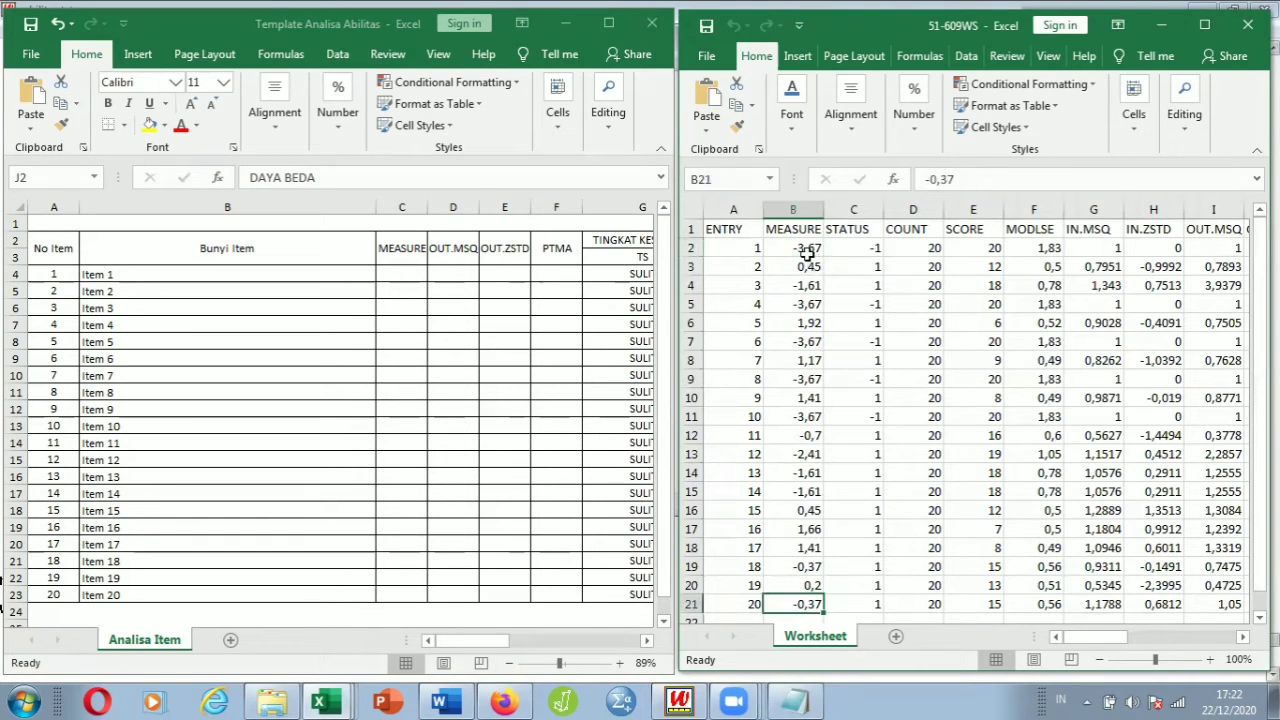
{"action": "key", "text": "Up"}
{"action": "key", "text": "Up"}
{"action": "key", "text": "Up"}
{"action": "key", "text": "Up"}
{"action": "key", "text": "Up"}
{"action": "key", "text": "Up"}
{"action": "key", "text": "Up"}
{"action": "key", "text": "Up"}
{"action": "key", "text": "Up"}
{"action": "key", "text": "Up"}
{"action": "key", "text": "Up"}
{"action": "key", "text": "Up"}
{"action": "key", "text": "Up"}
{"action": "key", "text": "Up"}
{"action": "key", "text": "Up"}
{"action": "key", "text": "Up"}
{"action": "key", "text": "Up"}
{"action": "key", "text": "Up"}
{"action": "key", "text": "Up"}
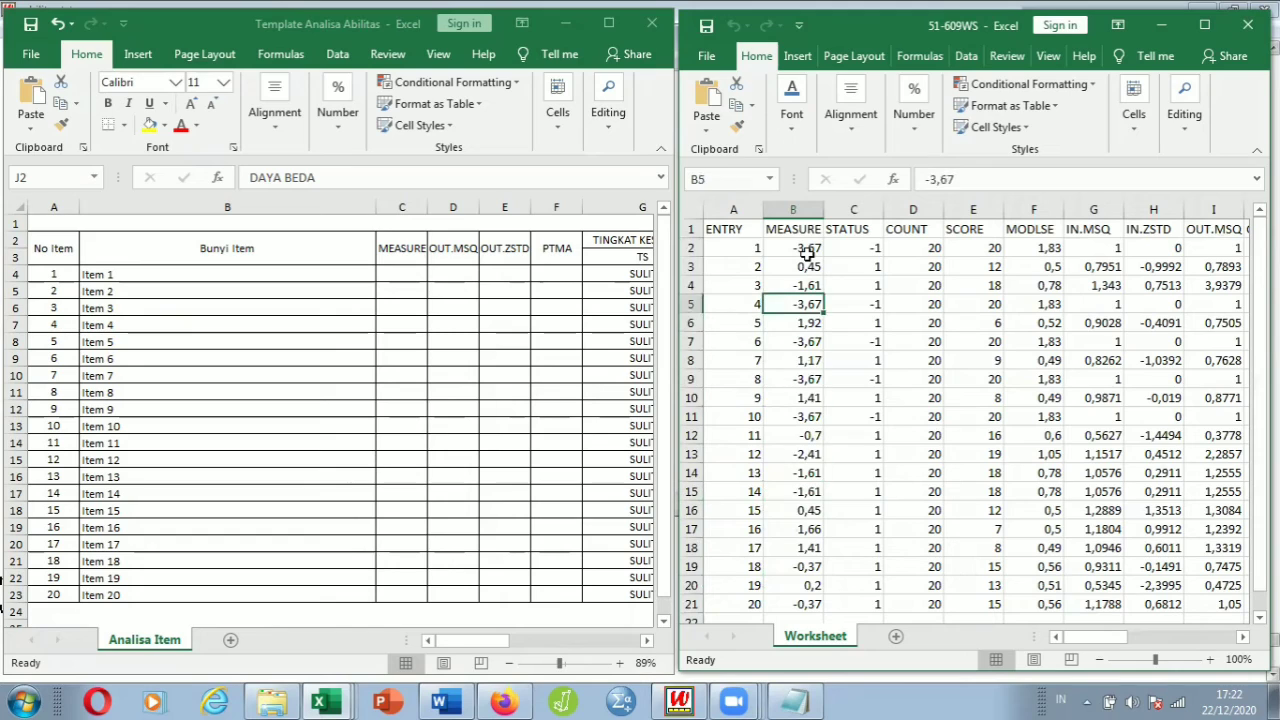
{"action": "key", "text": "shift+Down"}
{"action": "key", "text": "shift+Down"}
{"action": "key", "text": "shift+Down"}
{"action": "key", "text": "shift+Down"}
{"action": "key", "text": "shift+Down"}
{"action": "key", "text": "shift+Down"}
{"action": "key", "text": "shift+Down"}
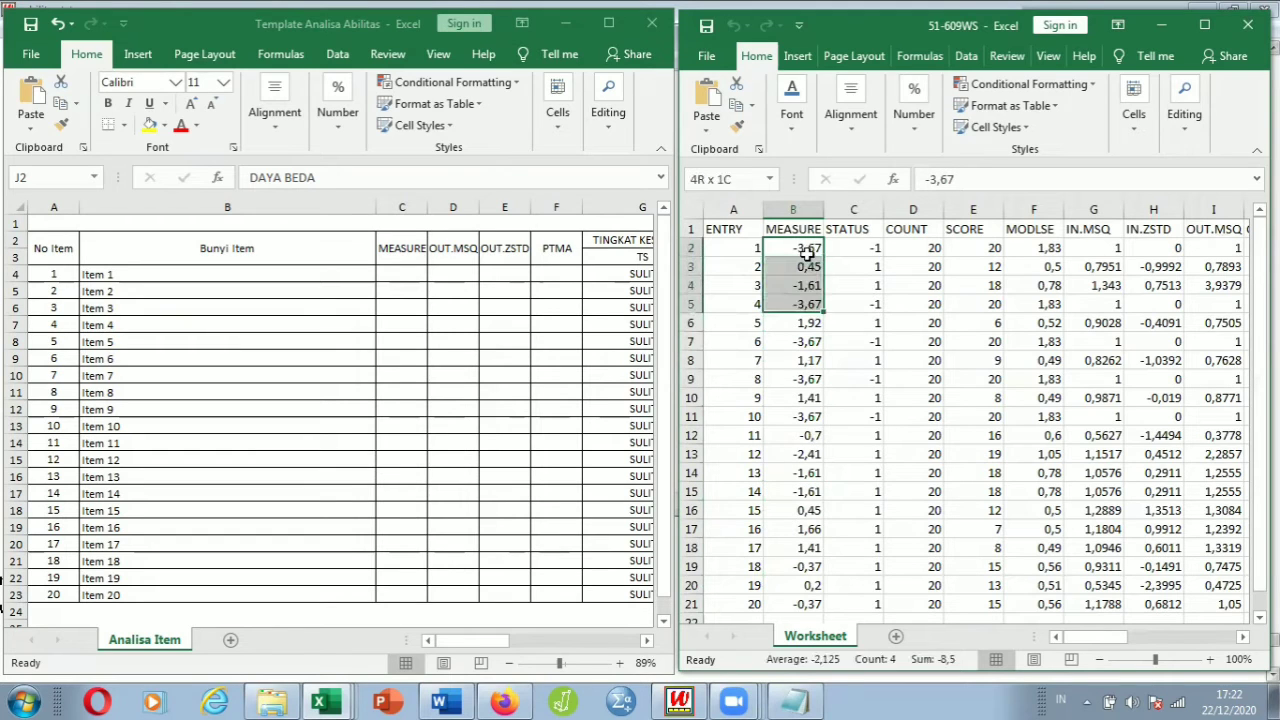
{"action": "key", "text": "shift+Down"}
{"action": "key", "text": "shift+Down"}
{"action": "key", "text": "shift+Down"}
{"action": "key", "text": "shift+Down"}
{"action": "key", "text": "shift+Down"}
{"action": "key", "text": "shift+Down"}
{"action": "key", "text": "shift+Down"}
{"action": "key", "text": "shift+Down"}
{"action": "key", "text": "shift+Down"}
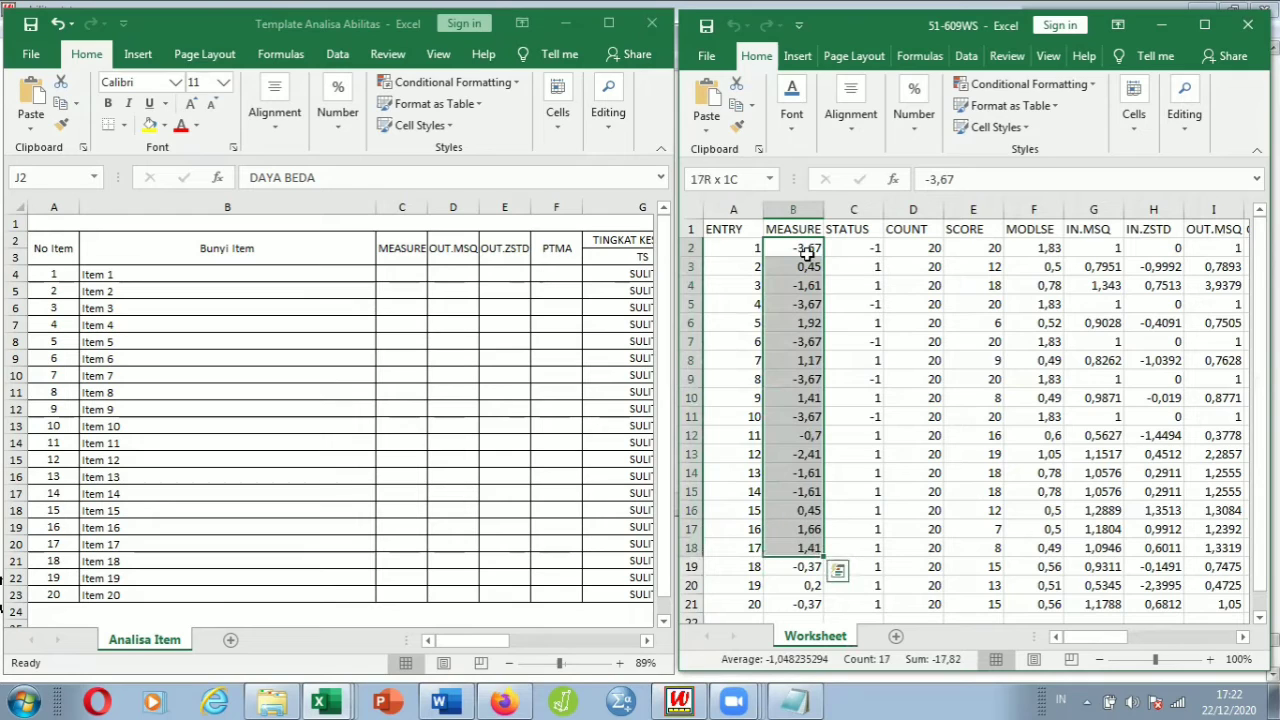
{"action": "key", "text": "shift+Down"}
{"action": "key", "text": "shift+Down"}
{"action": "key", "text": "shift+Down"}
{"action": "key", "text": "ctrl+c"}
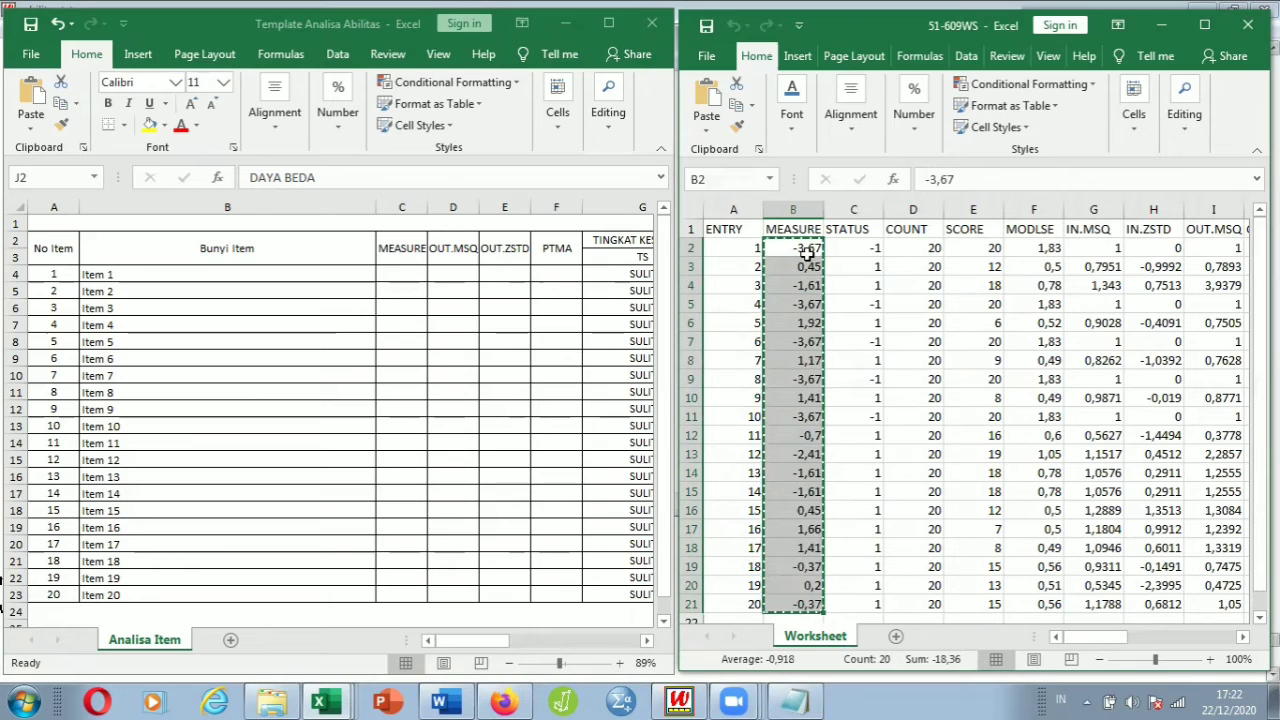
{"action": "left_click", "coordinate": [401, 272]}
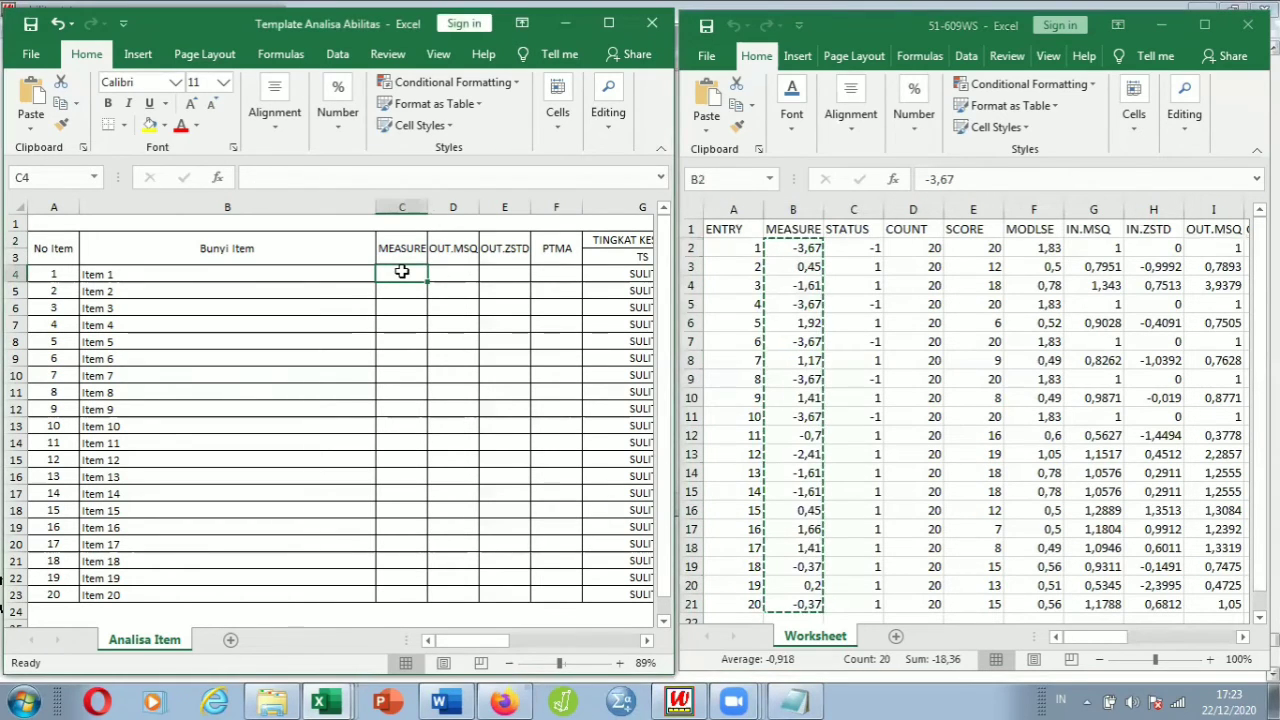
{"action": "key", "text": "ctrl+v"}
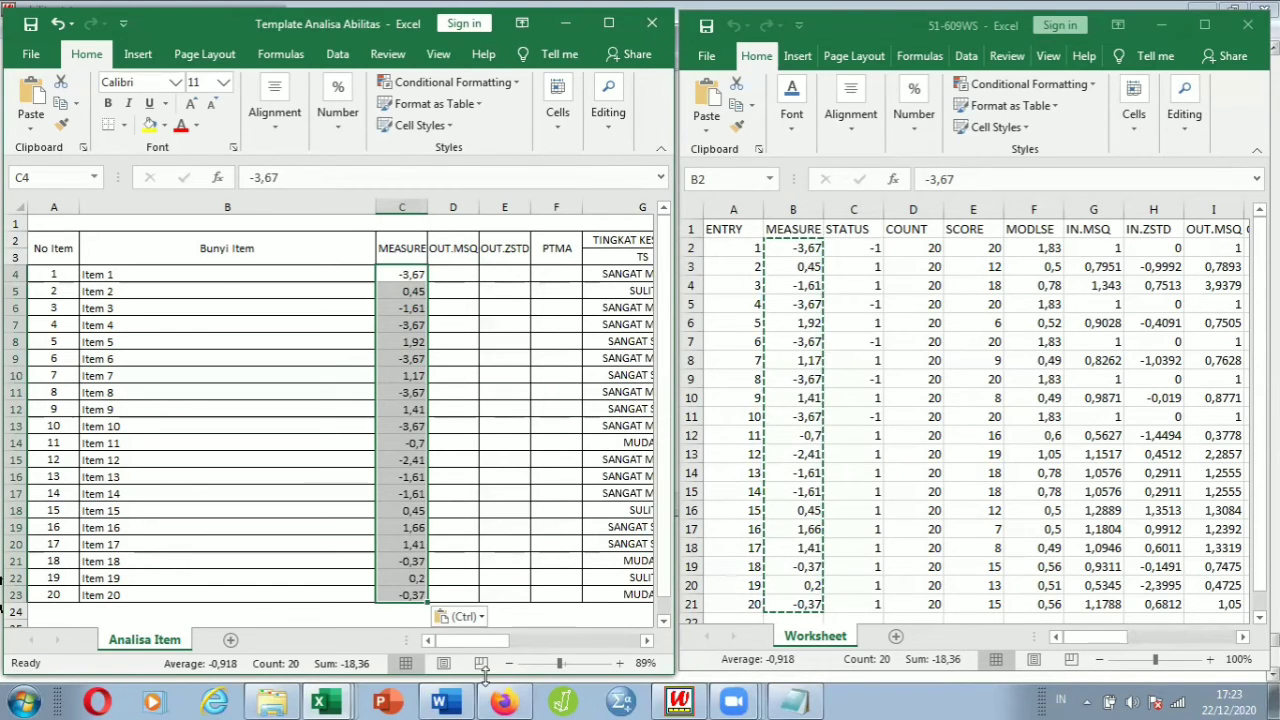
{"action": "left_click_drag", "start_coordinate": [491, 642], "coordinate": [512, 648]}
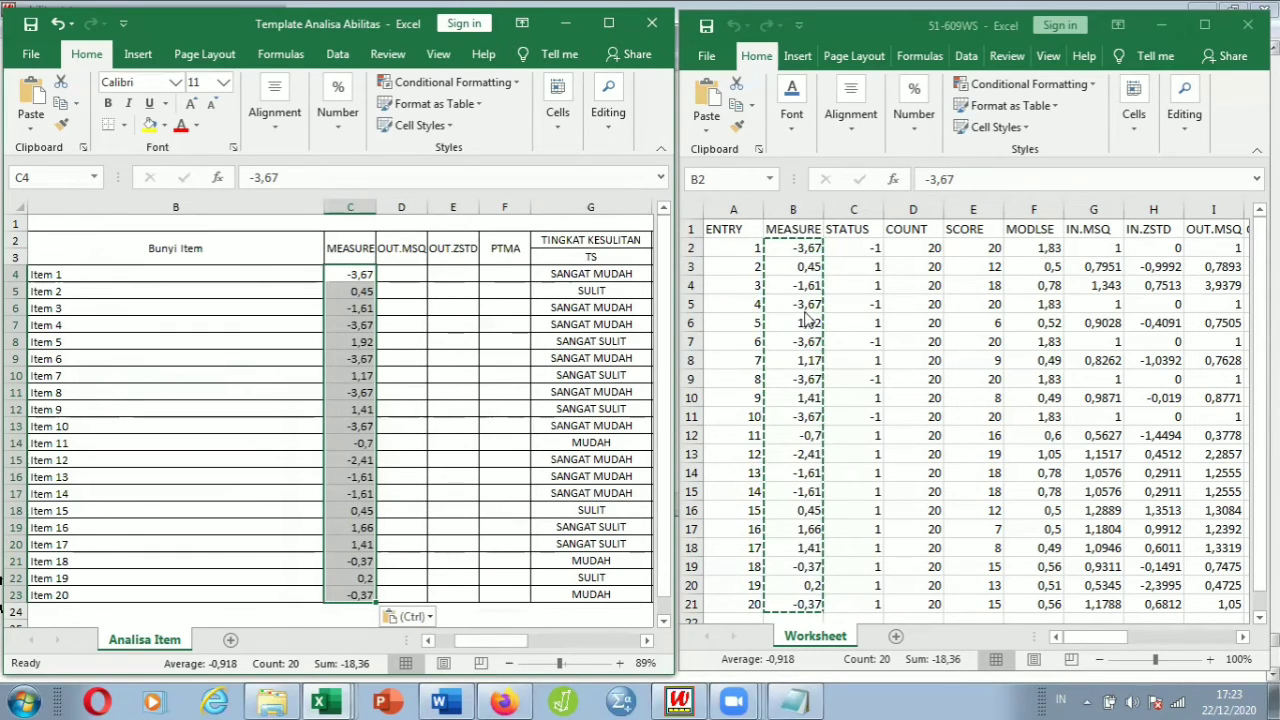
Copy the OUT.MSQ values of all 20 items (I2:I21) from 51-609WS into the template's OUT.MSQ column, starting at D4.
{"action": "left_click", "coordinate": [1118, 638]}
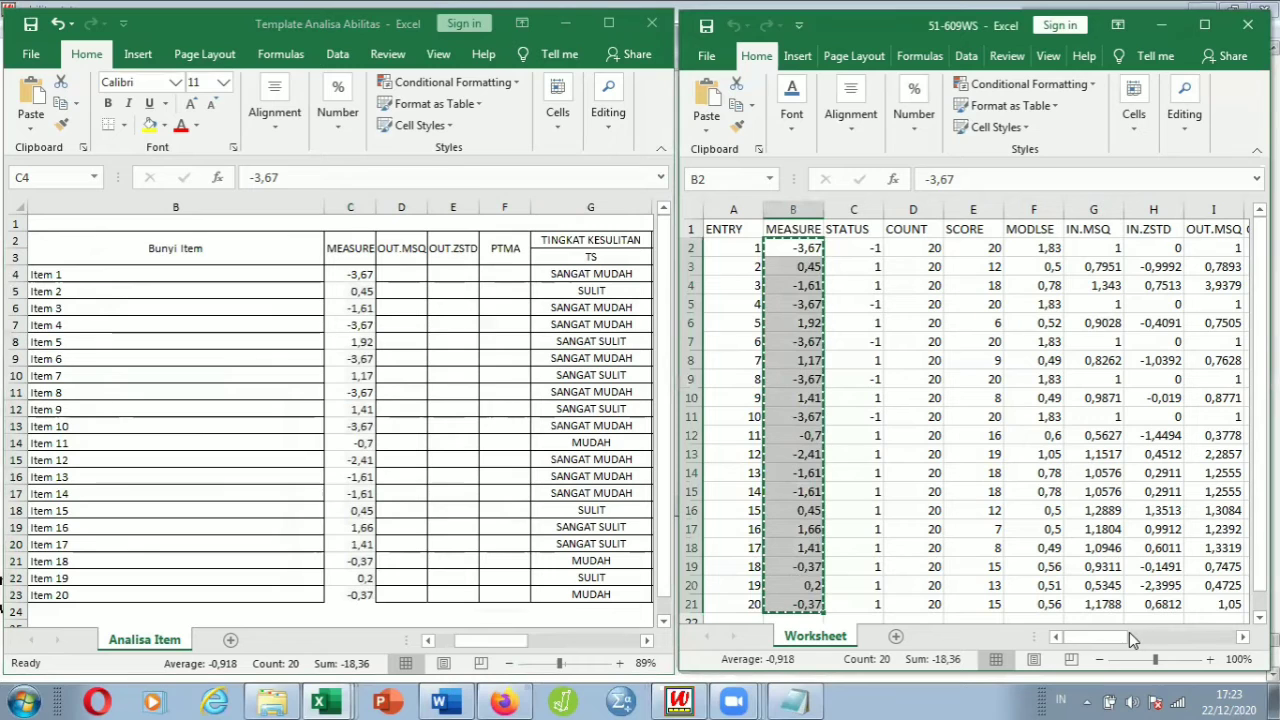
{"action": "left_click_drag", "start_coordinate": [1110, 641], "coordinate": [1131, 640]}
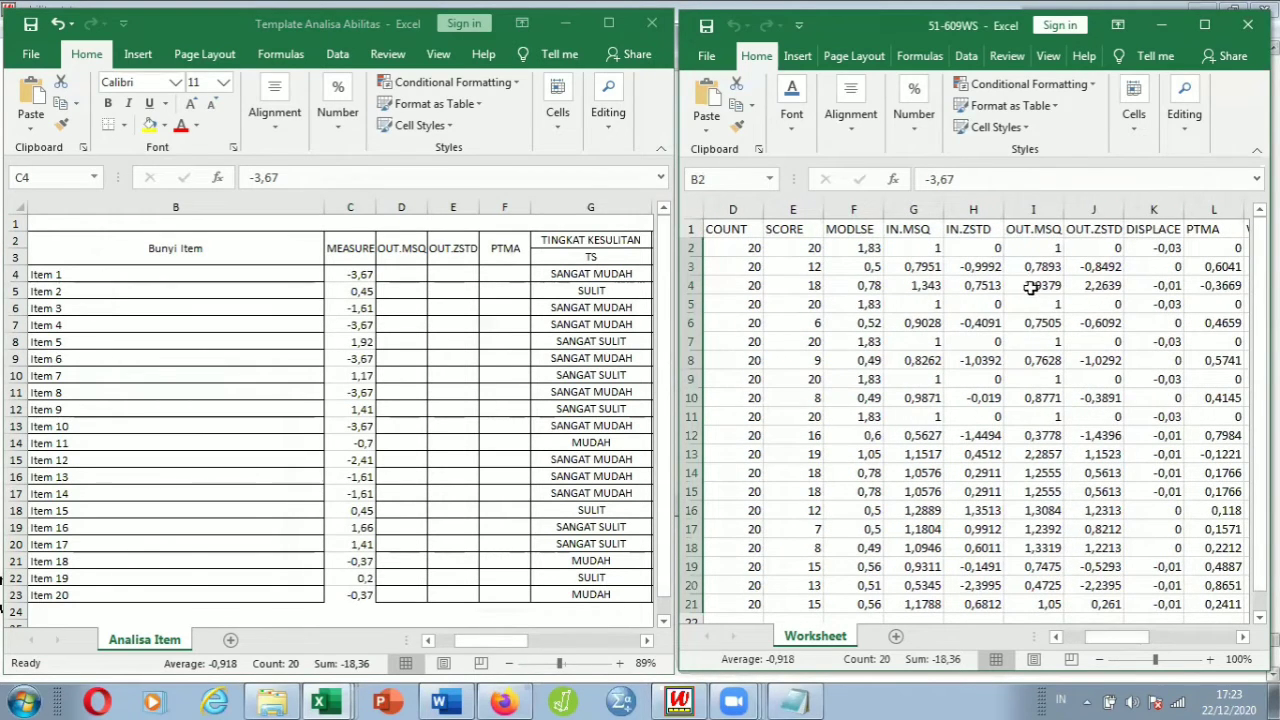
{"action": "left_click", "coordinate": [1030, 249]}
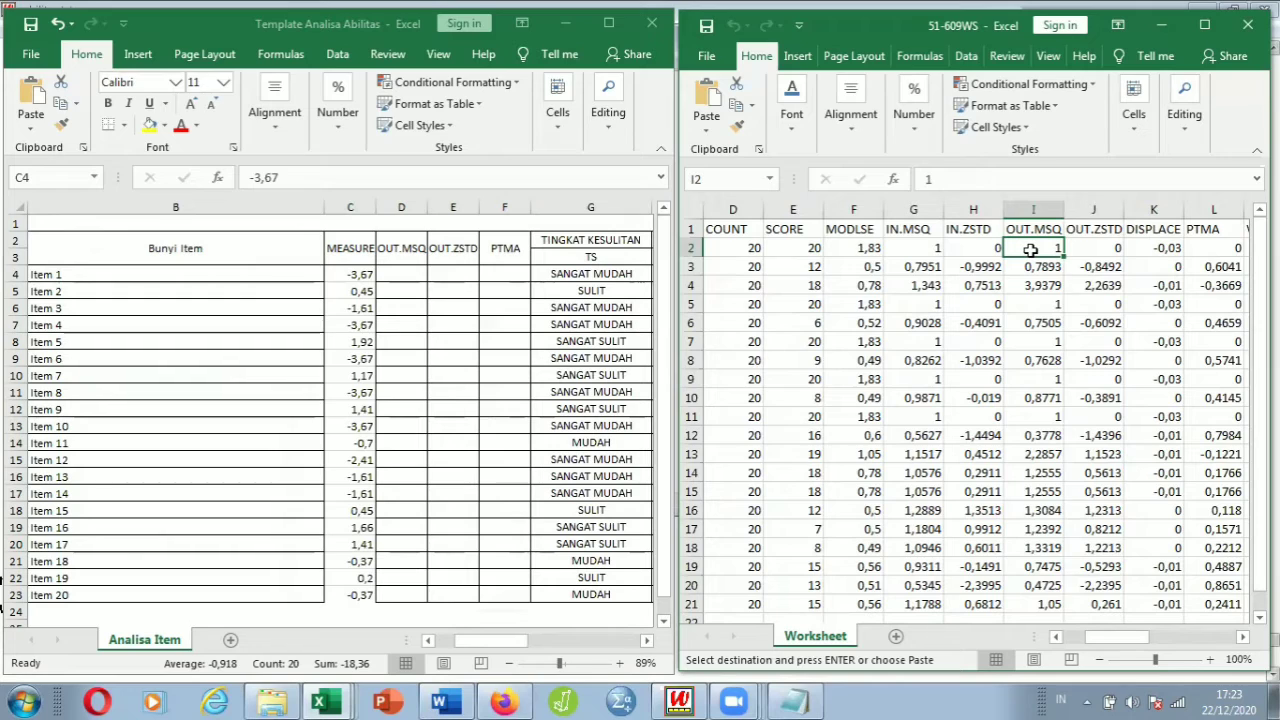
{"action": "key", "text": "shift+Down"}
{"action": "key", "text": "shift+Down"}
{"action": "key", "text": "shift+Down"}
{"action": "key", "text": "shift+Down"}
{"action": "key", "text": "shift+Down"}
{"action": "key", "text": "shift+Down"}
{"action": "key", "text": "shift+Down"}
{"action": "key", "text": "shift+Down"}
{"action": "key", "text": "shift+Down"}
{"action": "key", "text": "shift+Down"}
{"action": "key", "text": "shift+Down"}
{"action": "key", "text": "shift+Down"}
{"action": "key", "text": "shift+Down"}
{"action": "key", "text": "shift+Down"}
{"action": "key", "text": "shift+Down"}
{"action": "key", "text": "shift+Down"}
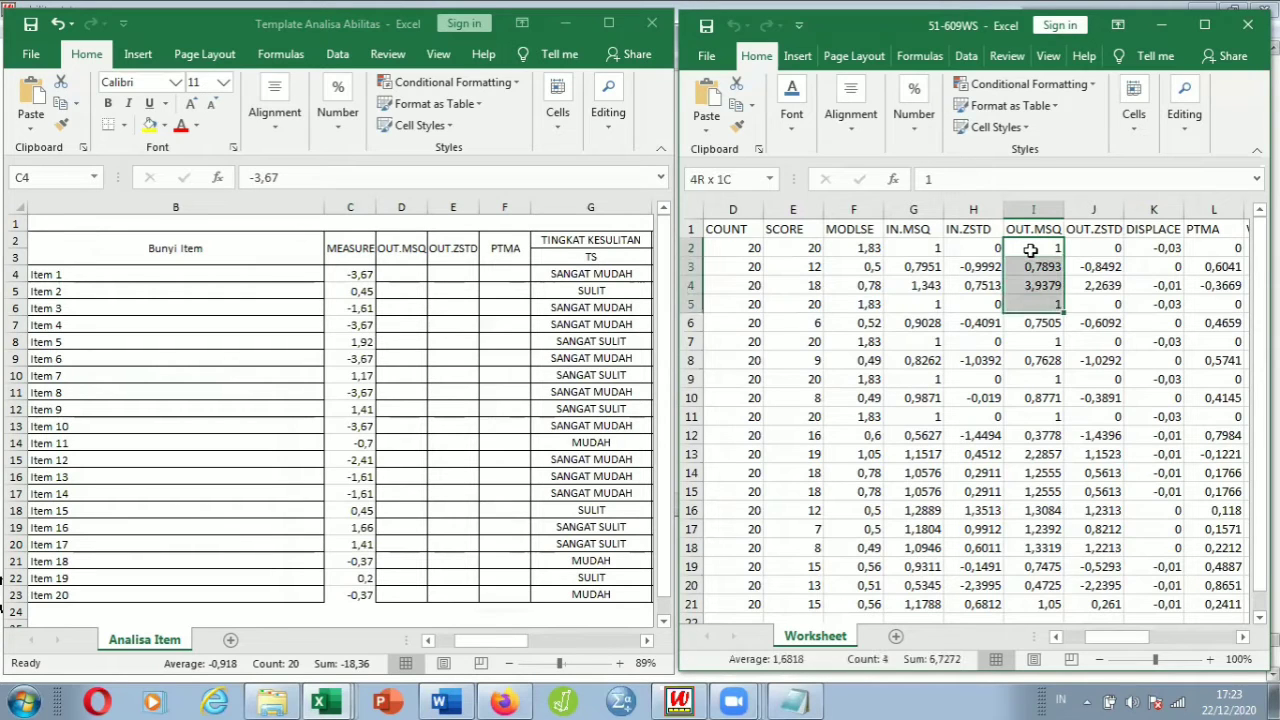
{"action": "key", "text": "shift+Down"}
{"action": "key", "text": "shift+Down"}
{"action": "key", "text": "shift+Down"}
{"action": "key", "text": "ctrl+c"}
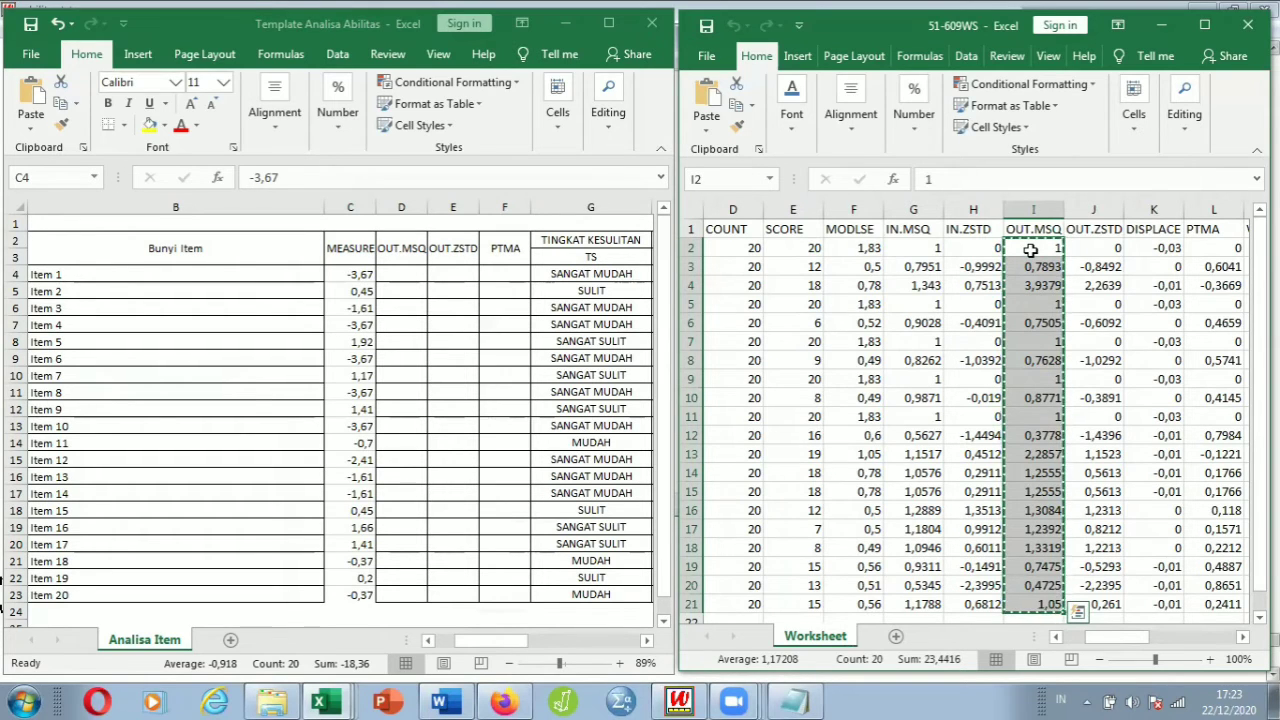
{"action": "left_click", "coordinate": [407, 270]}
{"action": "left_click", "coordinate": [407, 270]}
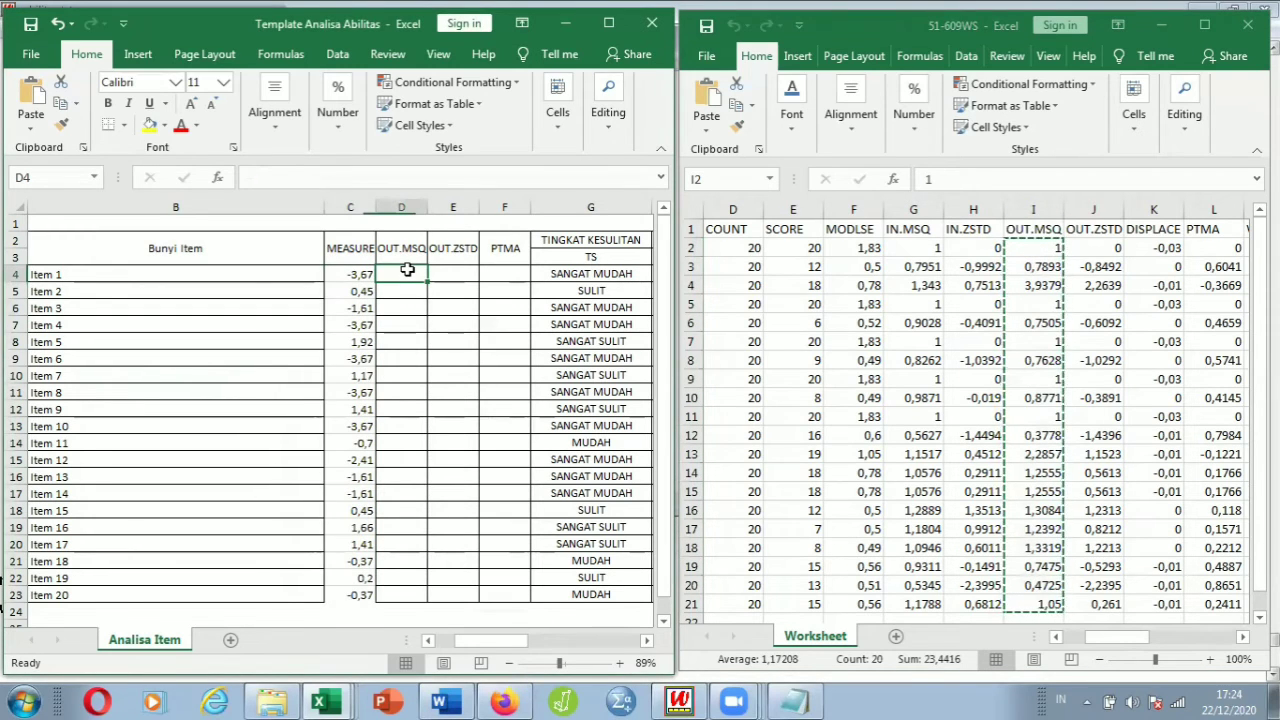
{"action": "key", "text": "ctrl+v"}
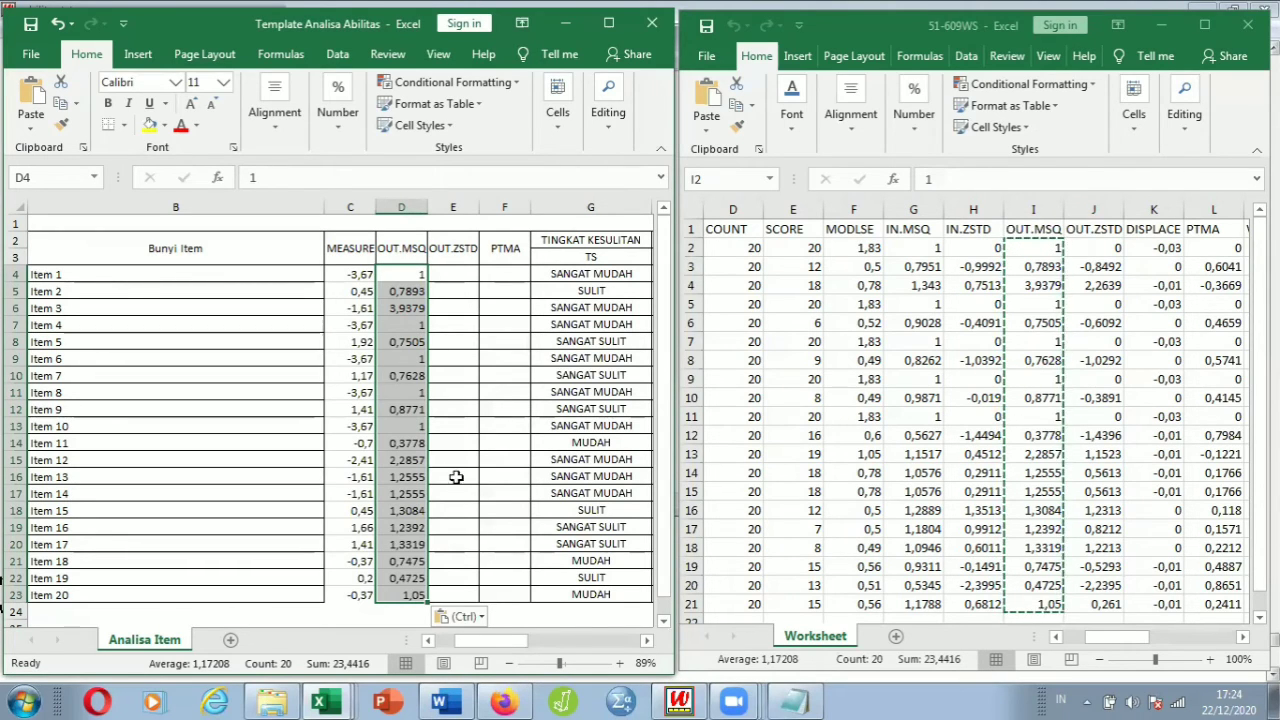
Copy the OUT.ZSTD values of all 20 items (J2:J21) from 51-609WS into the template's OUT.ZSTD column, starting at E4.
{"action": "left_click_drag", "start_coordinate": [491, 643], "coordinate": [502, 643]}
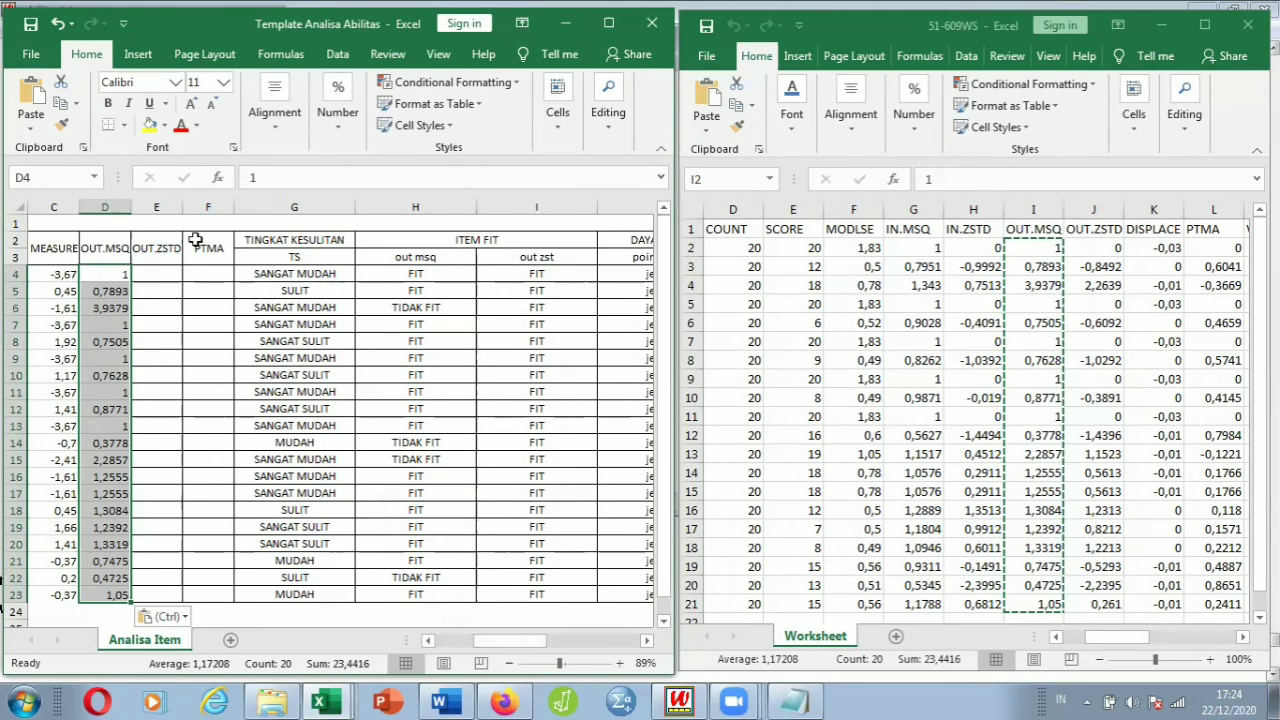
{"action": "left_click", "coordinate": [1091, 247]}
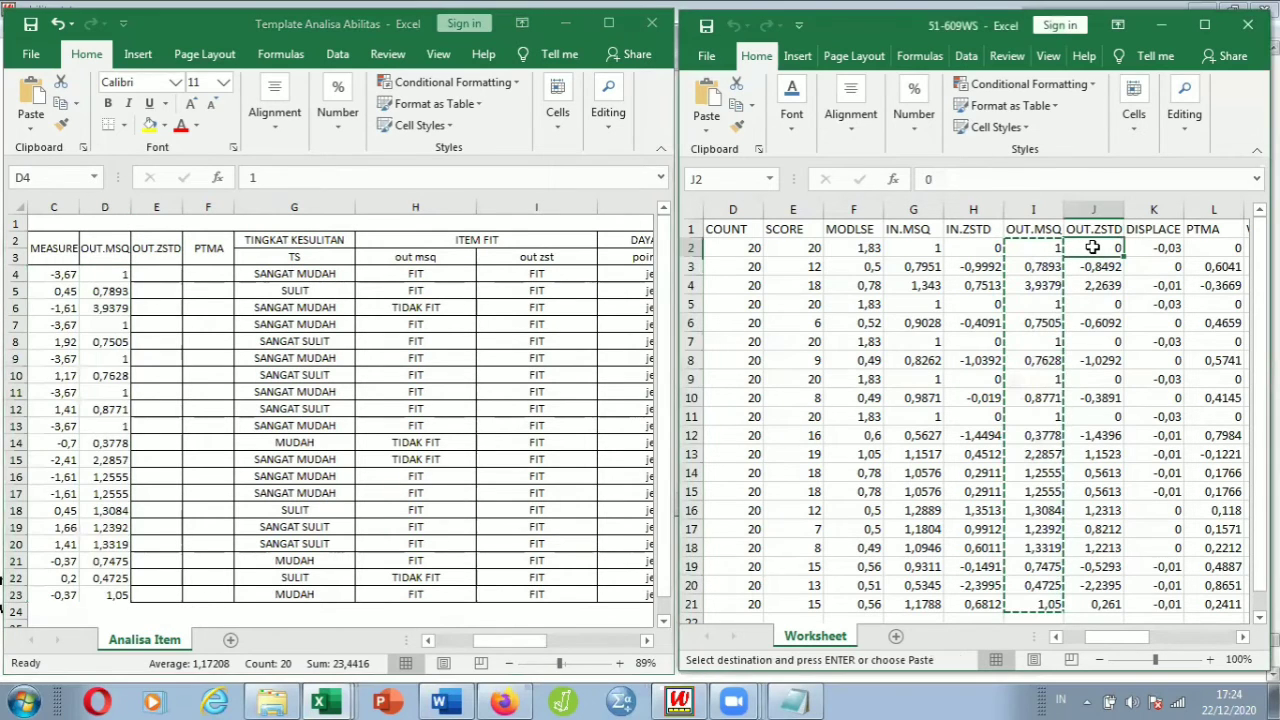
{"action": "key", "text": "shift+Down"}
{"action": "key", "text": "shift+Down"}
{"action": "key", "text": "shift+Down"}
{"action": "key", "text": "shift+Down"}
{"action": "key", "text": "shift+Down"}
{"action": "key", "text": "shift+Down"}
{"action": "key", "text": "shift+Down"}
{"action": "key", "text": "shift+Down"}
{"action": "key", "text": "shift+Down"}
{"action": "key", "text": "shift+Down"}
{"action": "key", "text": "shift+Down"}
{"action": "key", "text": "shift+Down"}
{"action": "key", "text": "shift+Down"}
{"action": "key", "text": "shift+Down"}
{"action": "key", "text": "shift+Down"}
{"action": "key", "text": "shift+Down"}
{"action": "key", "text": "shift+Down"}
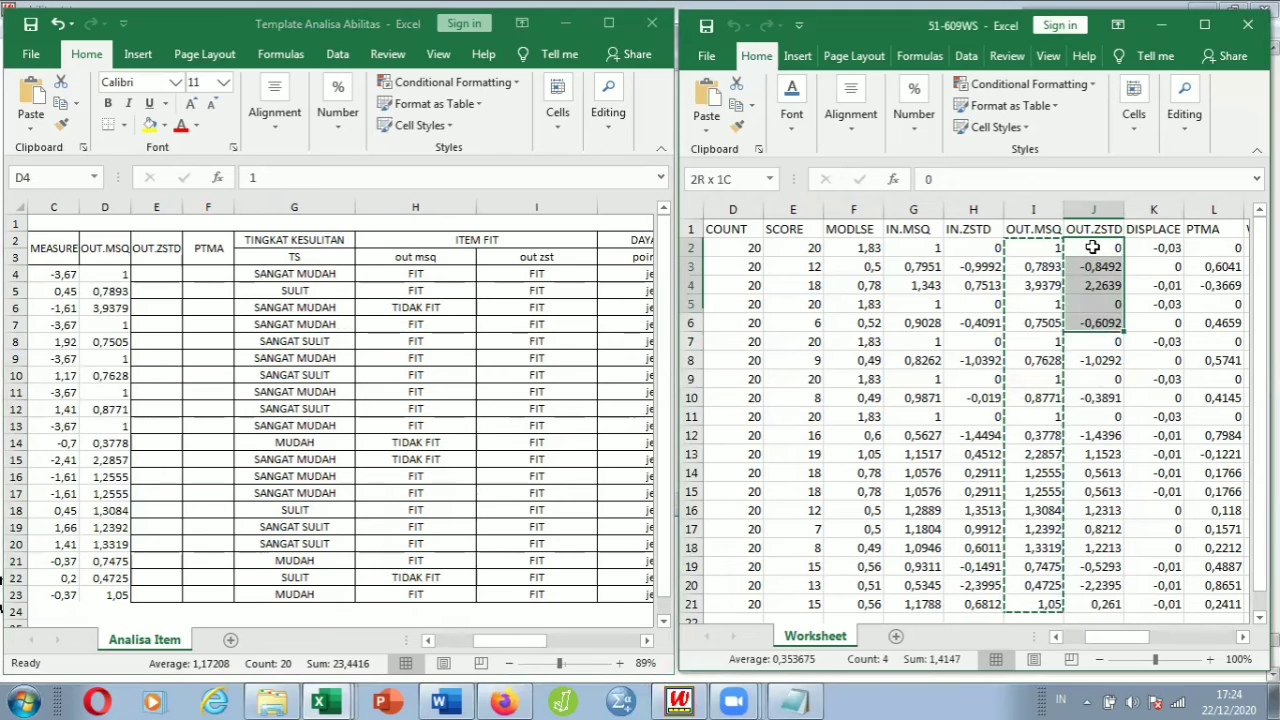
{"action": "key", "text": "shift+Down"}
{"action": "key", "text": "shift+Down"}
{"action": "key", "text": "shift+Down"}
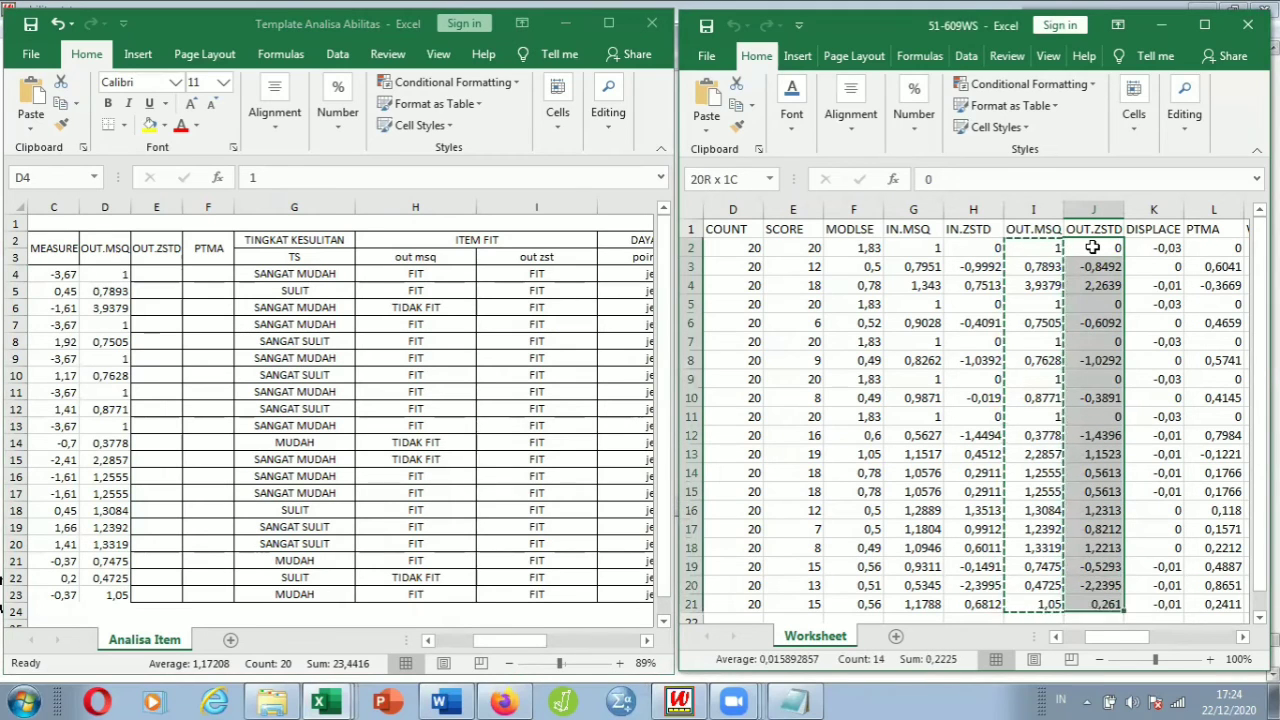
{"action": "key", "text": "ctrl+c"}
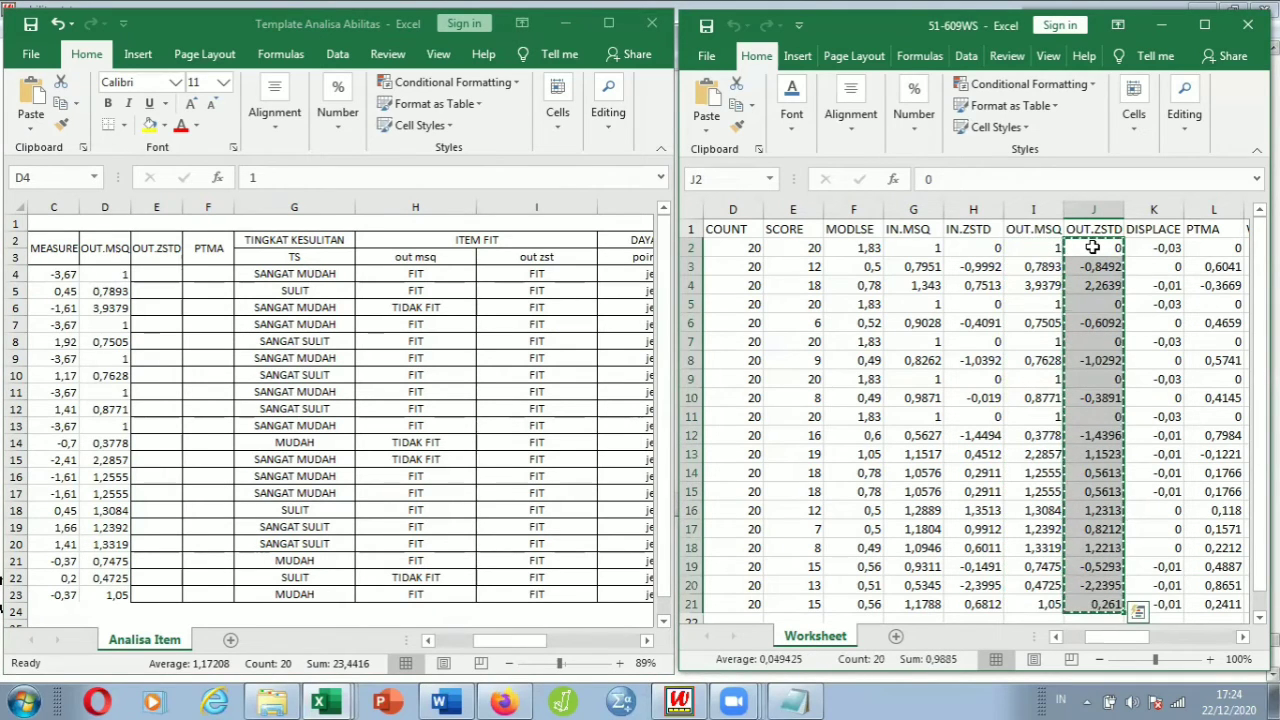
{"action": "left_click", "coordinate": [154, 276]}
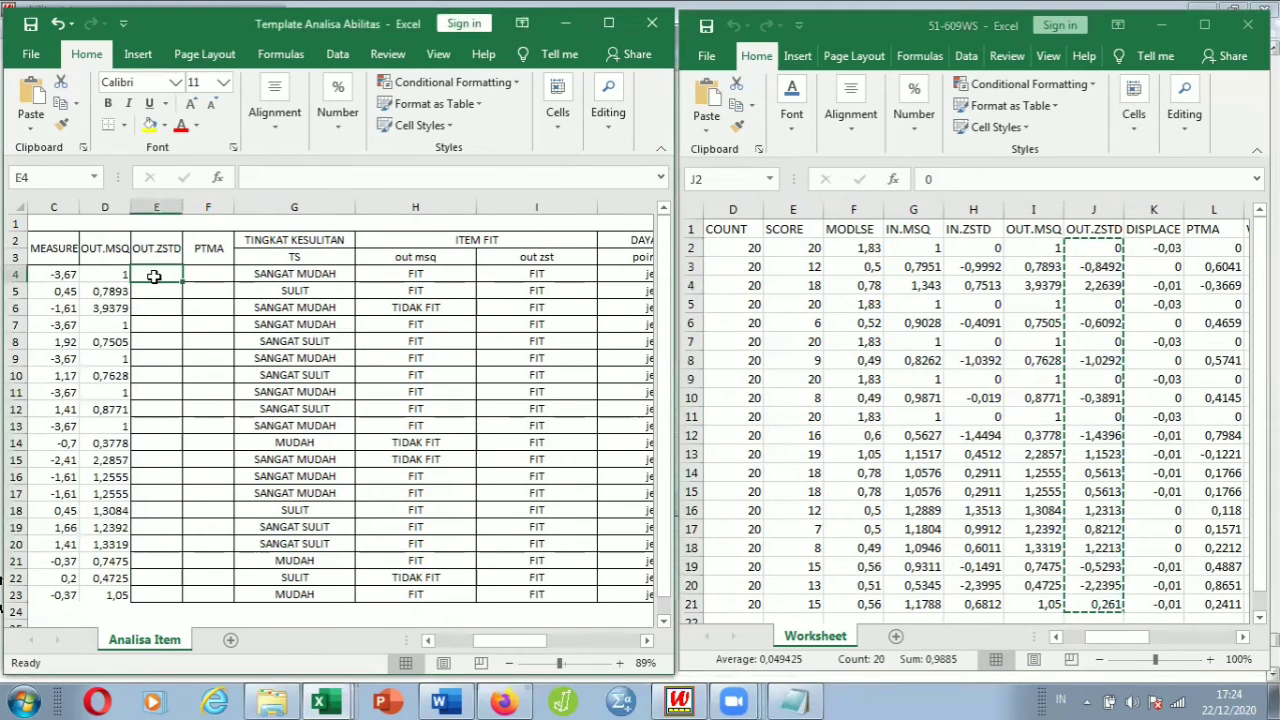
{"action": "key", "text": "ctrl+v"}
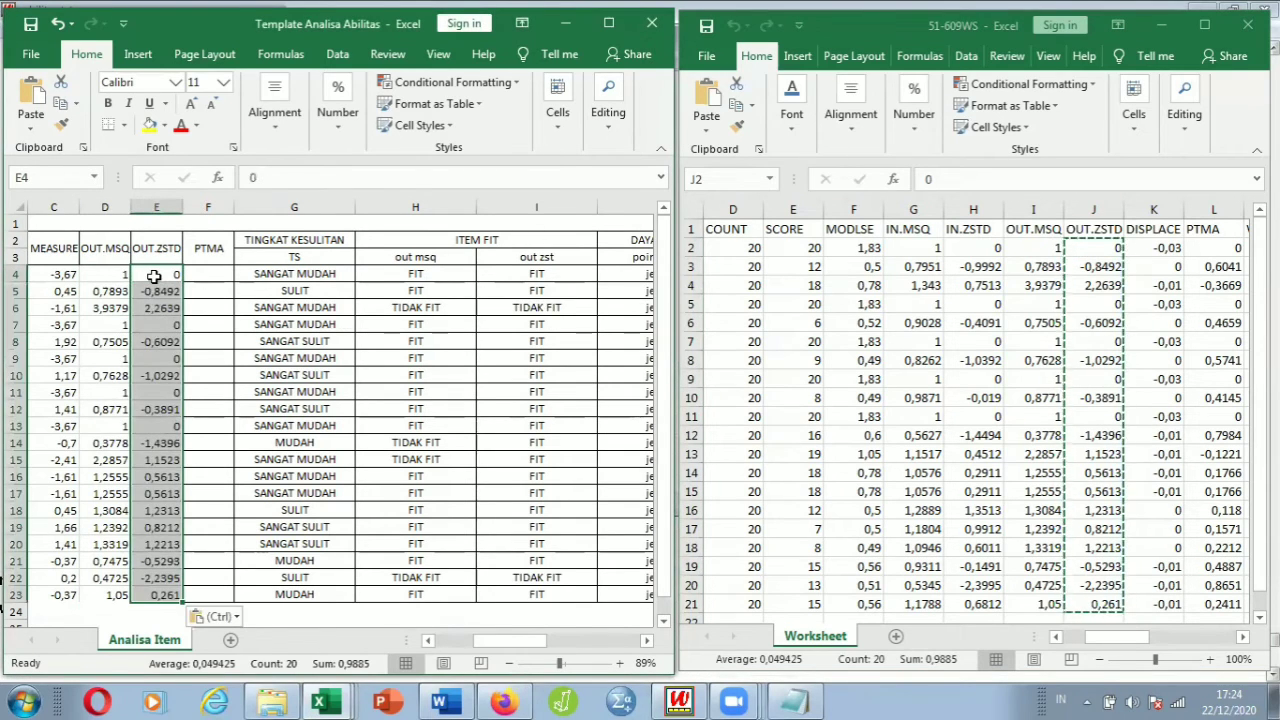
{"action": "key", "text": "Down"}
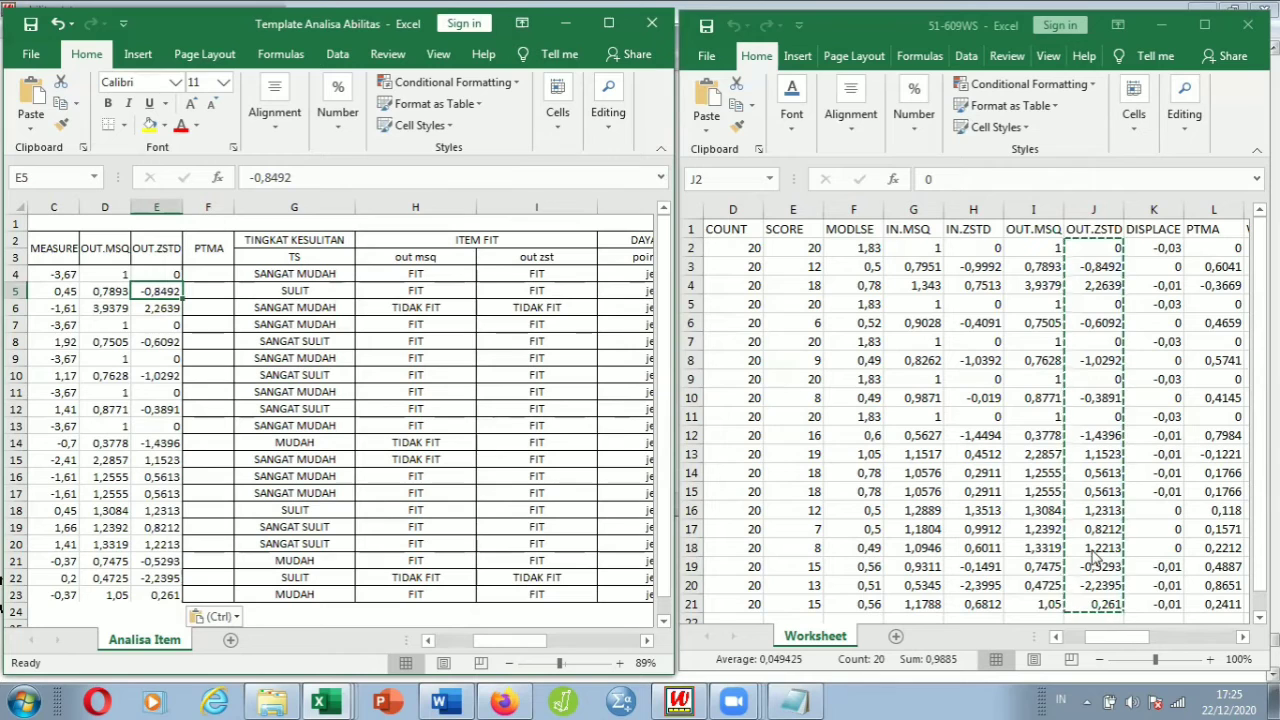
Copy the PTMA values of all 20 items (L2:L21) from 51-609WS into the template's PTMA column, starting at F4.
{"action": "left_click", "coordinate": [1217, 243]}
{"action": "left_click", "coordinate": [1212, 247]}
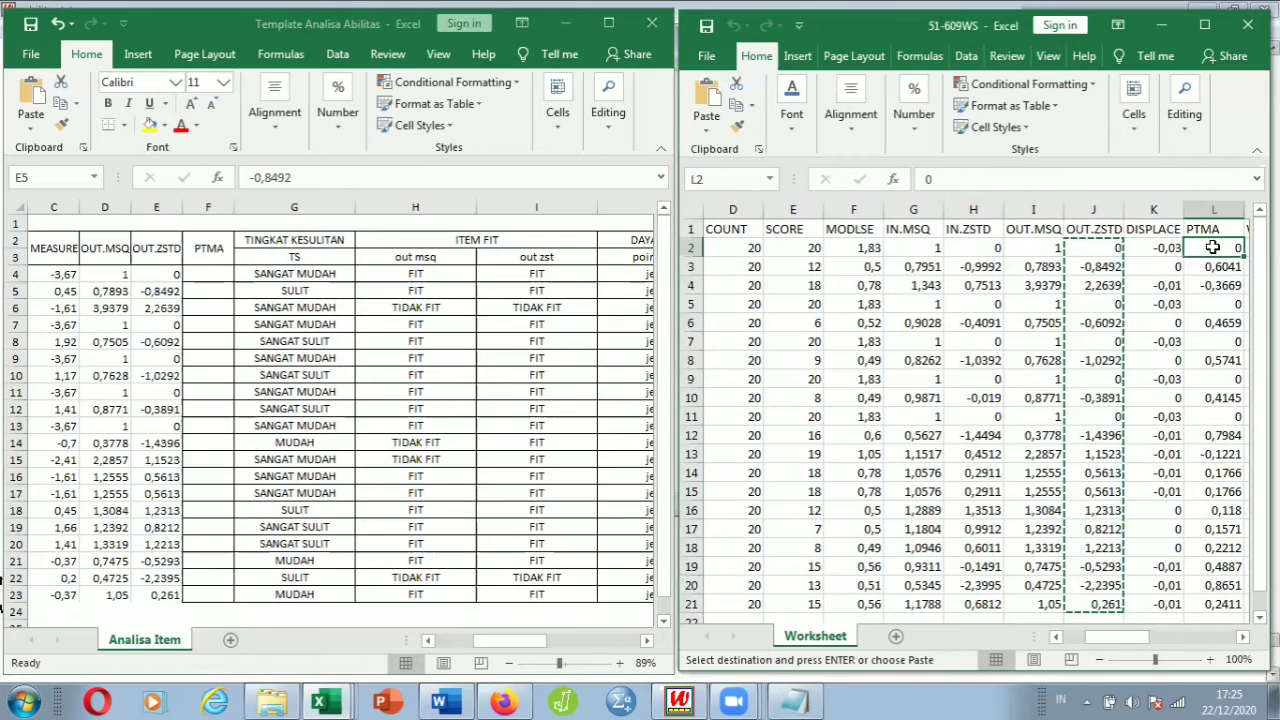
{"action": "key", "text": "shift+Down"}
{"action": "key", "text": "shift+Down"}
{"action": "key", "text": "shift+Down"}
{"action": "key", "text": "shift+Down"}
{"action": "key", "text": "shift+Down"}
{"action": "key", "text": "shift+Down"}
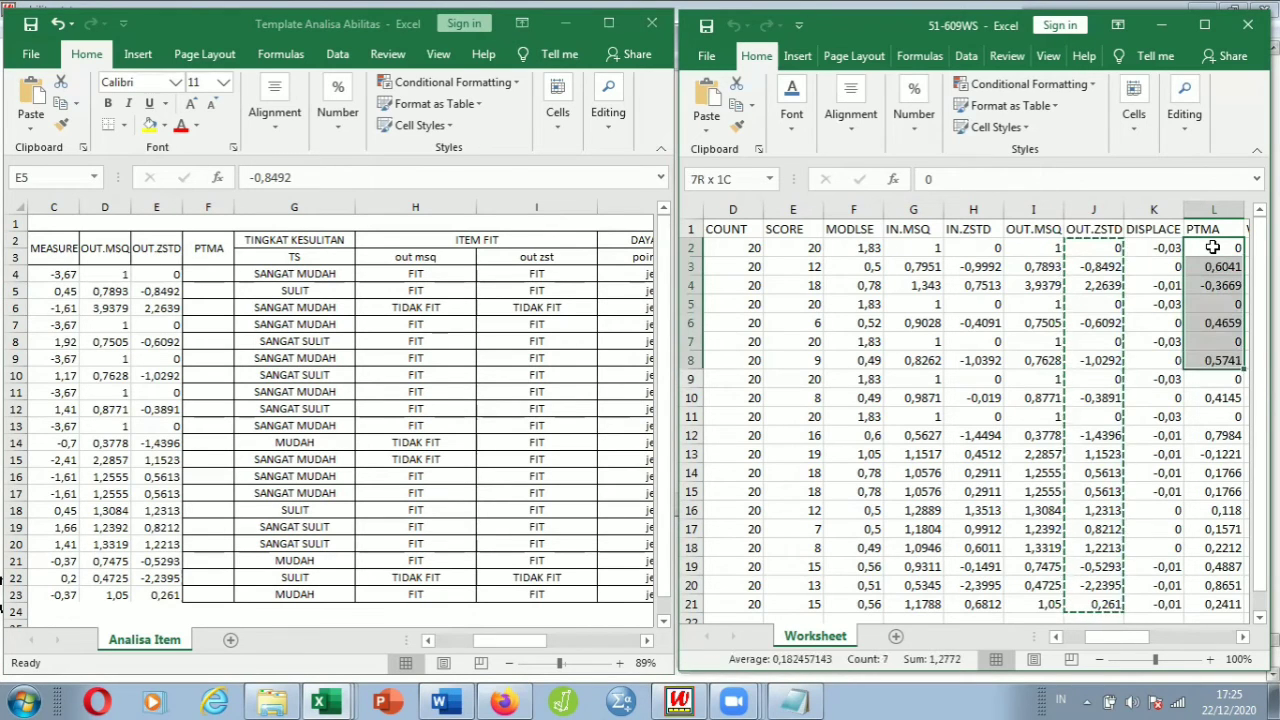
{"action": "key", "text": "shift+Down"}
{"action": "key", "text": "shift+Down"}
{"action": "key", "text": "shift+Down"}
{"action": "key", "text": "shift+Down"}
{"action": "key", "text": "shift+Down"}
{"action": "key", "text": "shift+Down"}
{"action": "key", "text": "shift+Down"}
{"action": "key", "text": "shift+Down"}
{"action": "key", "text": "shift+Down"}
{"action": "key", "text": "shift+Down"}
{"action": "key", "text": "shift+Down"}
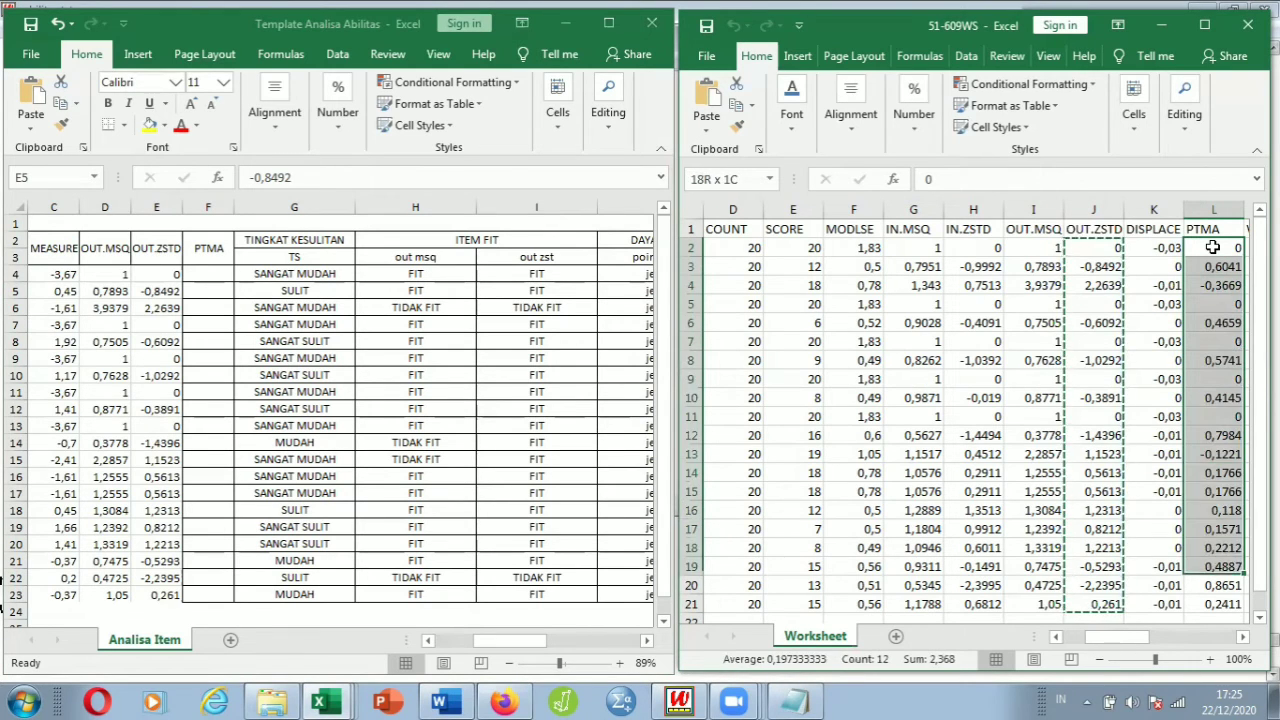
{"action": "key", "text": "shift+Down"}
{"action": "key", "text": "shift+Down"}
{"action": "key", "text": "ctrl+v"}
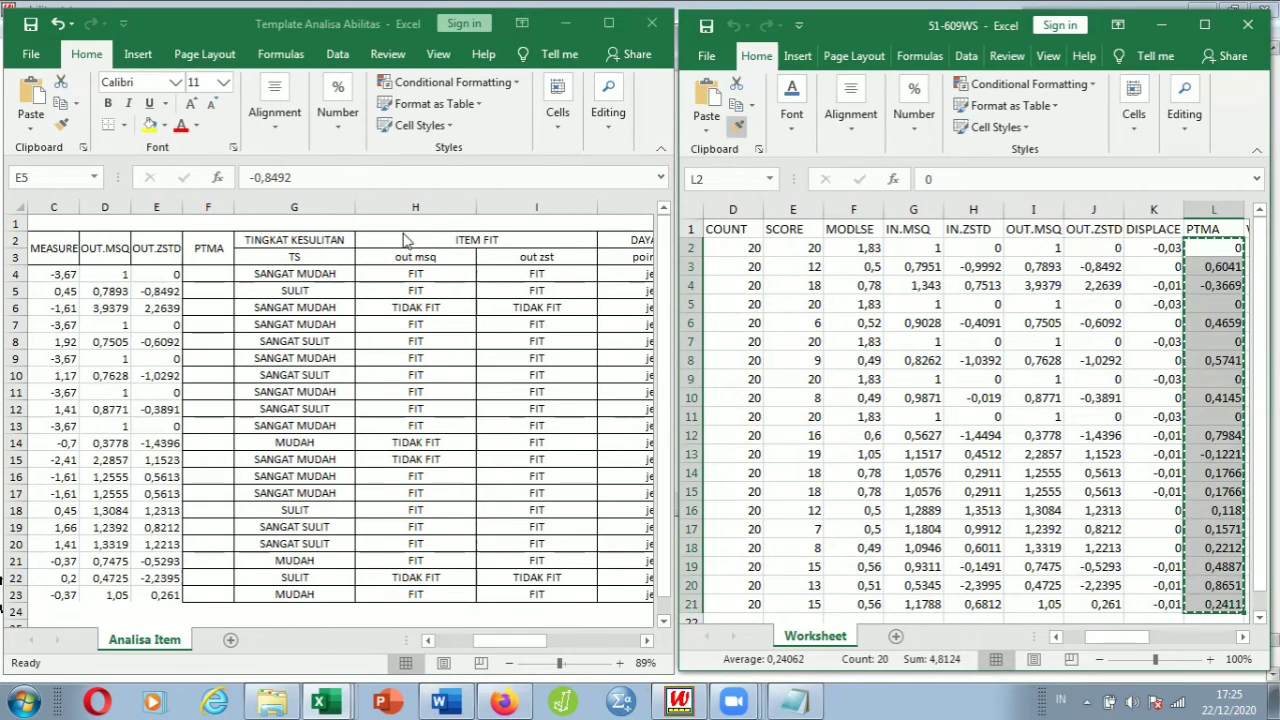
{"action": "left_click", "coordinate": [198, 272]}
{"action": "left_click", "coordinate": [198, 272]}
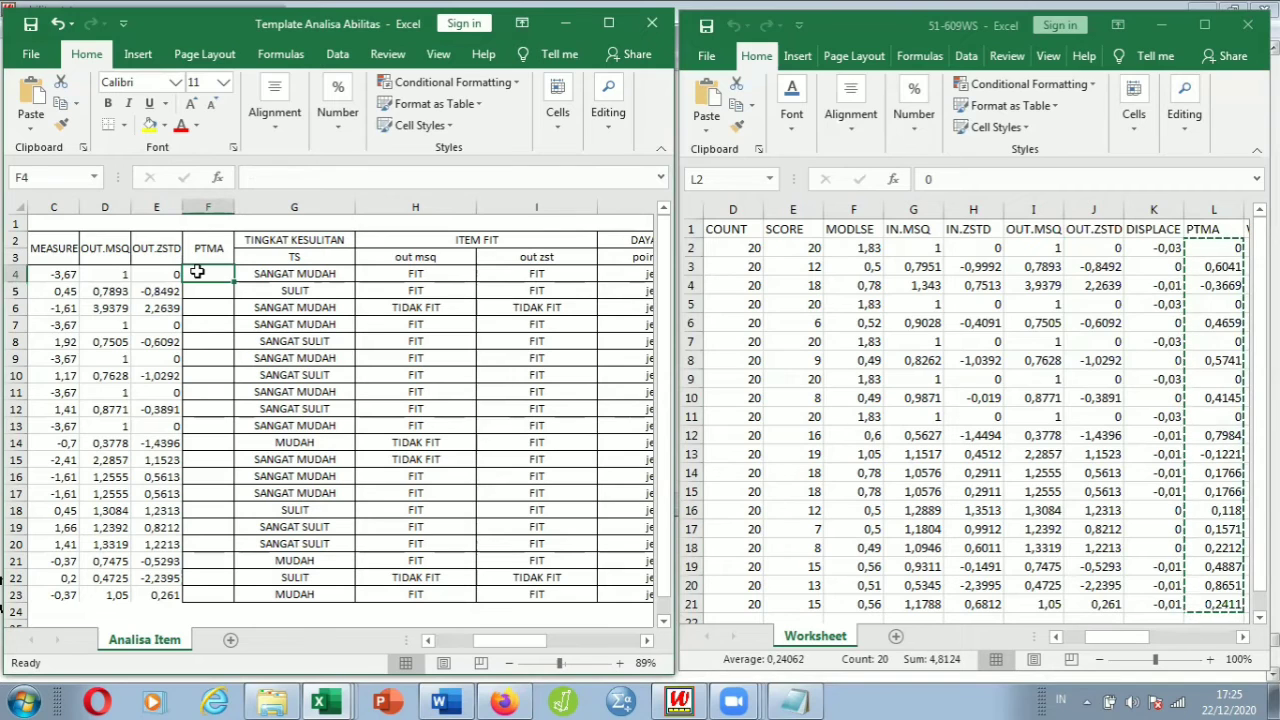
{"action": "key", "text": "ctrl+v"}
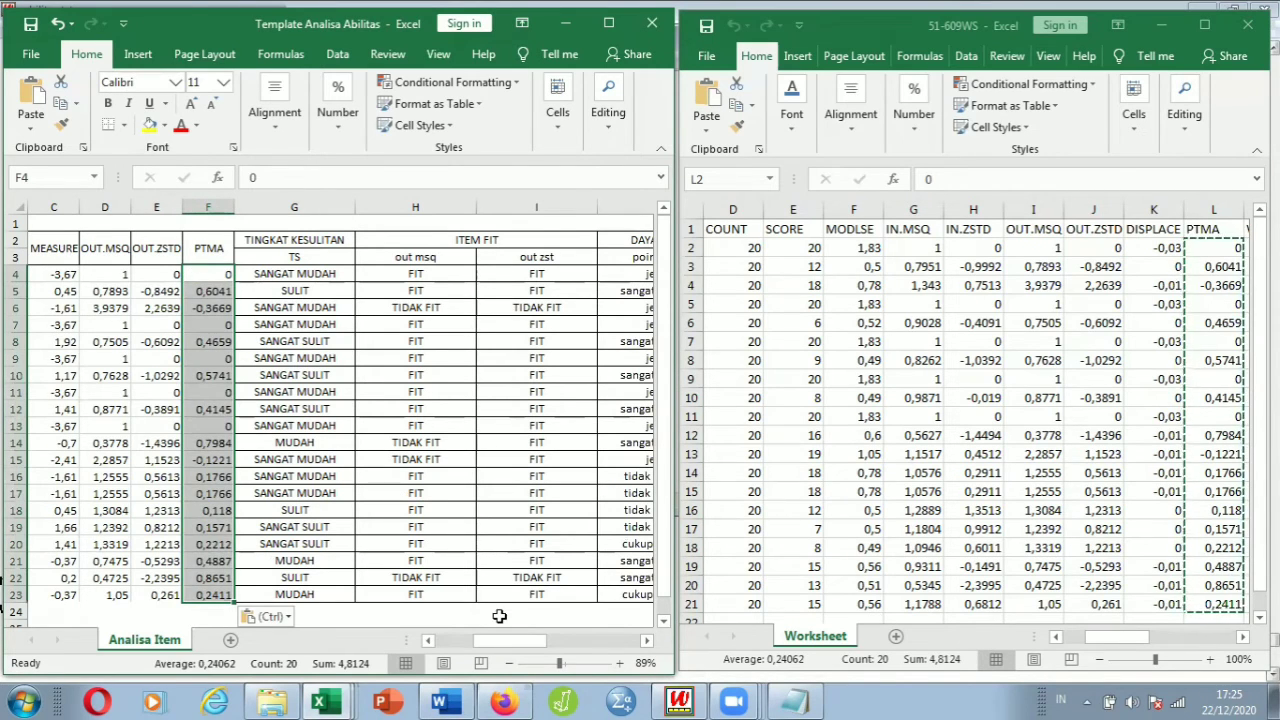
Enlarge the template workbook to full screen and review the whole table from No Item to KEPUTUSAN.
{"action": "left_click_drag", "start_coordinate": [516, 646], "coordinate": [549, 646]}
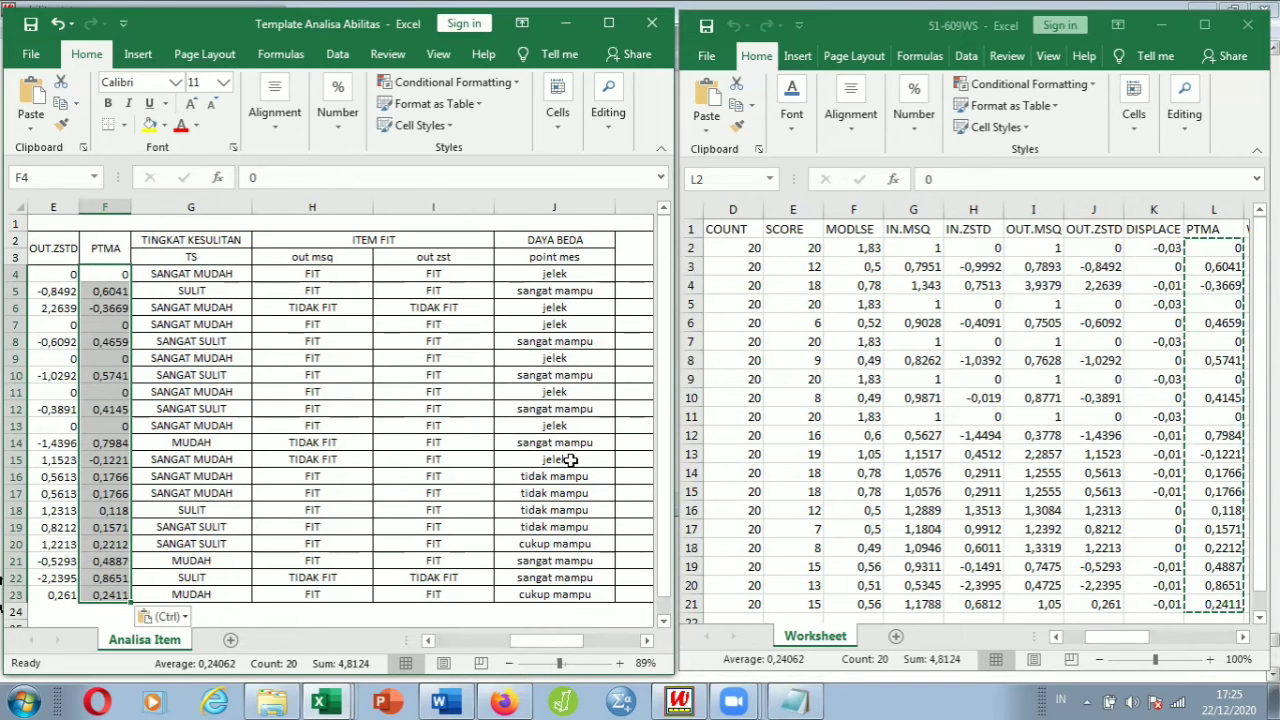
{"action": "left_click", "coordinate": [610, 24]}
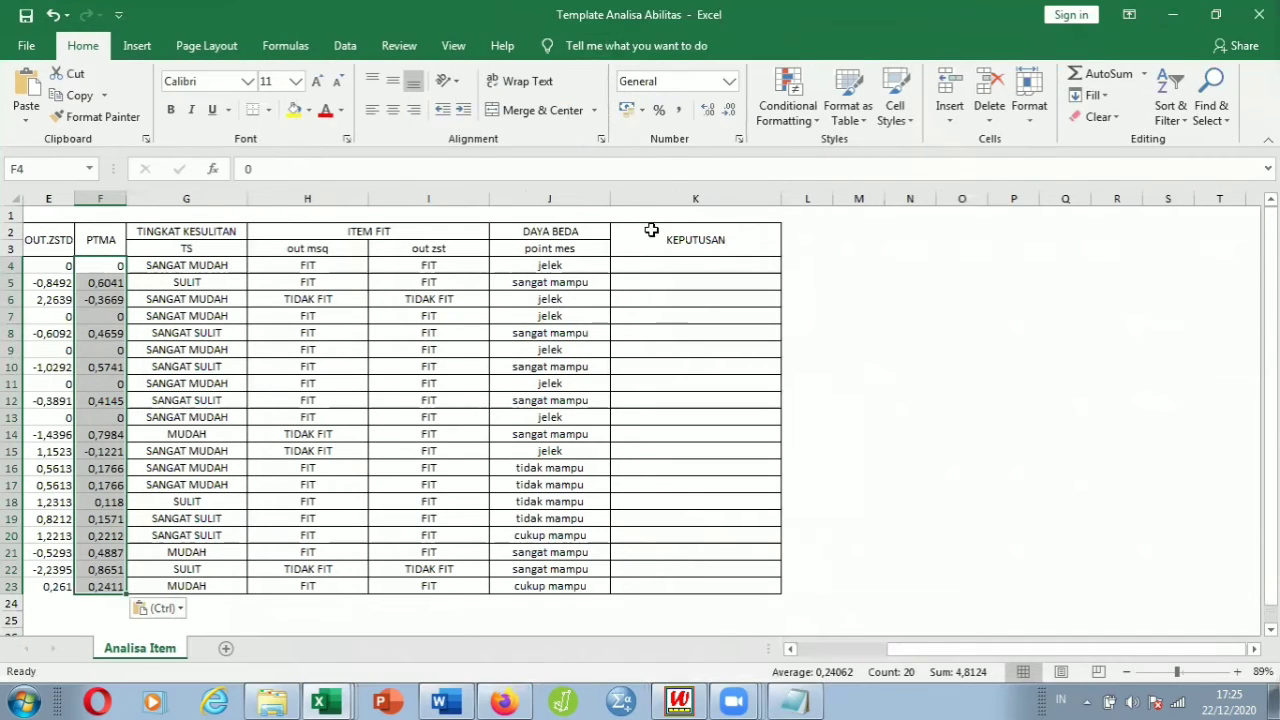
{"action": "left_click", "coordinate": [811, 651]}
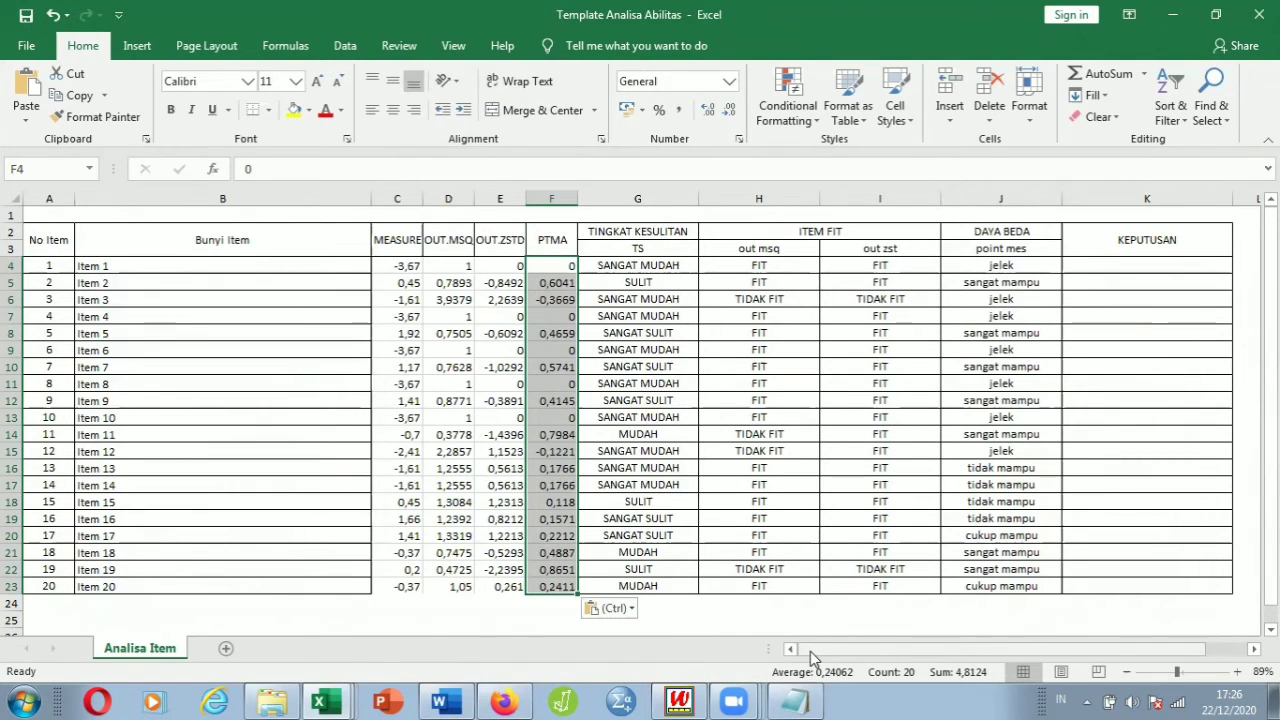
{"action": "left_click", "coordinate": [763, 615]}
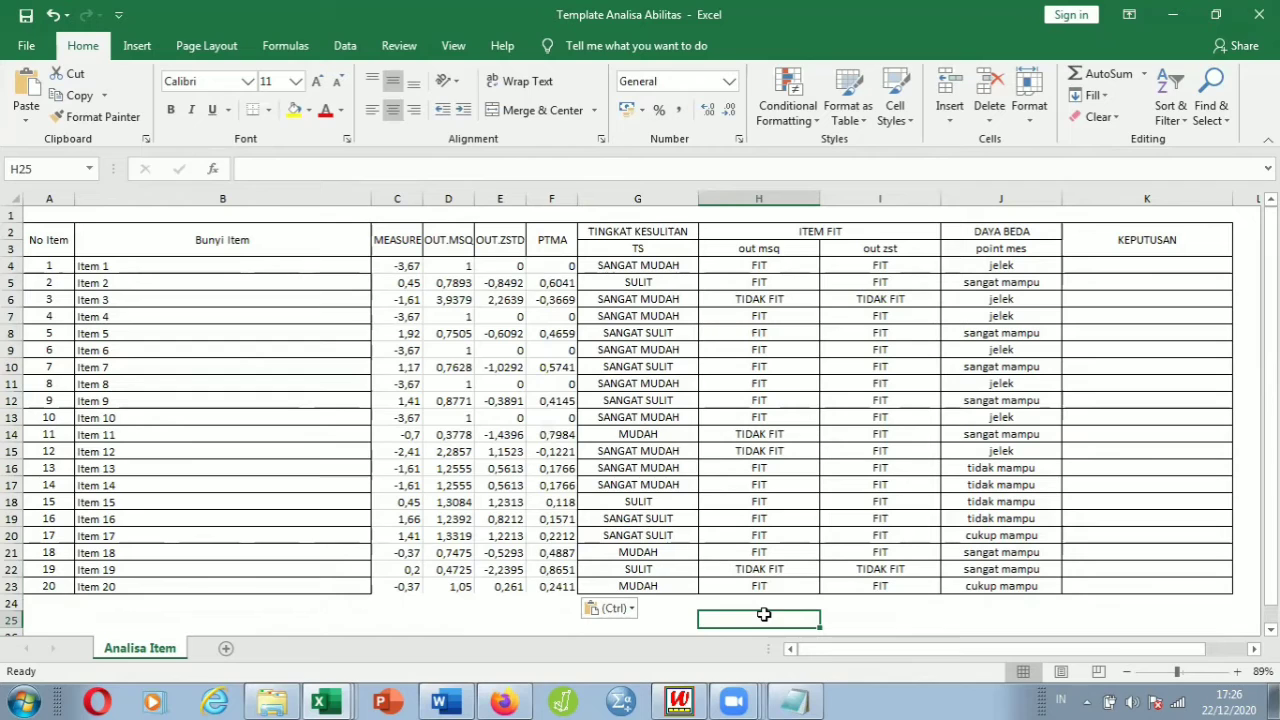
Hide columns C to F of the template, holding the MEASURE, OUT.MSQ, OUT.ZSTD and PTMA values.
{"action": "left_click", "coordinate": [401, 199]}
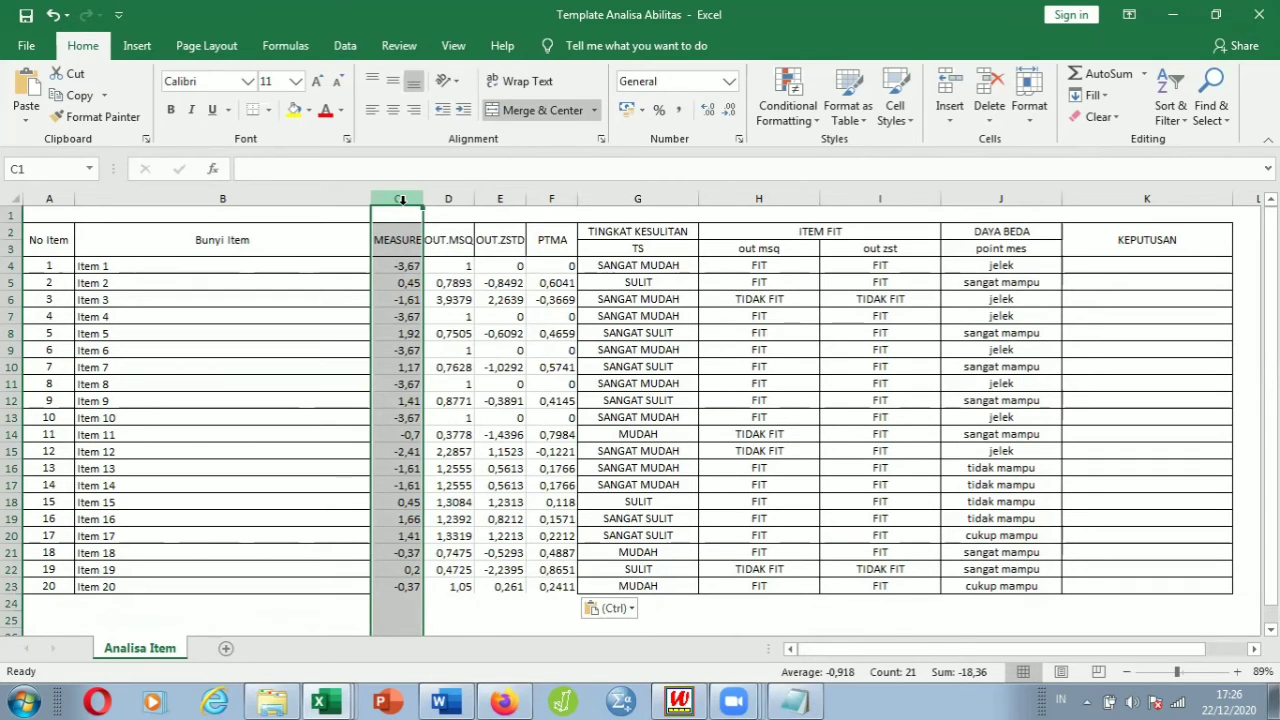
{"action": "left_click_drag", "start_coordinate": [401, 200], "coordinate": [560, 199]}
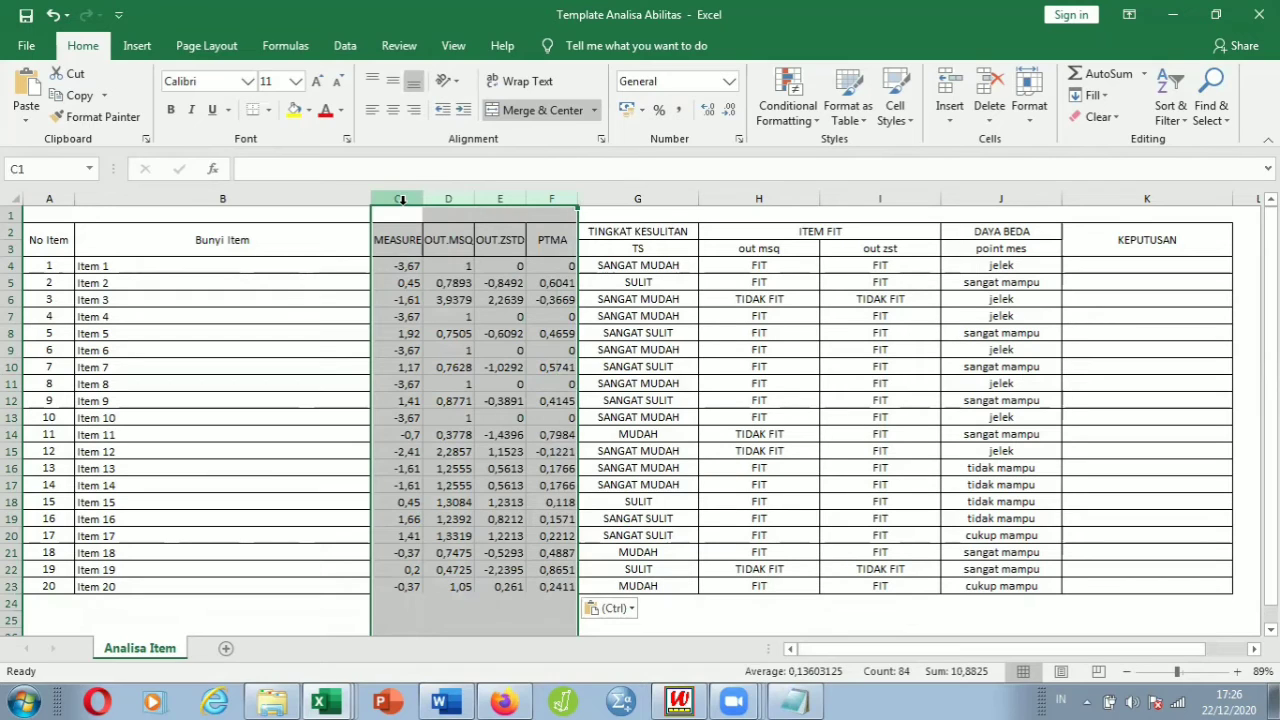
{"action": "right_click", "coordinate": [490, 253]}
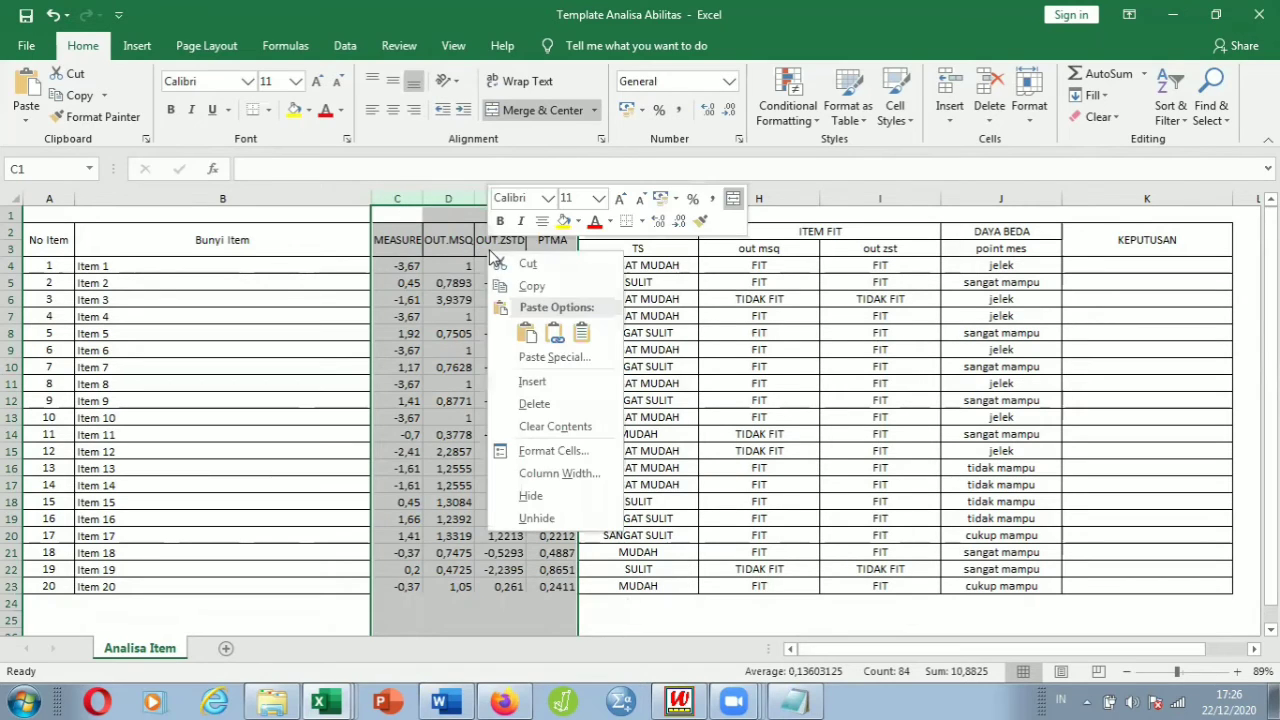
{"action": "left_click", "coordinate": [531, 497]}
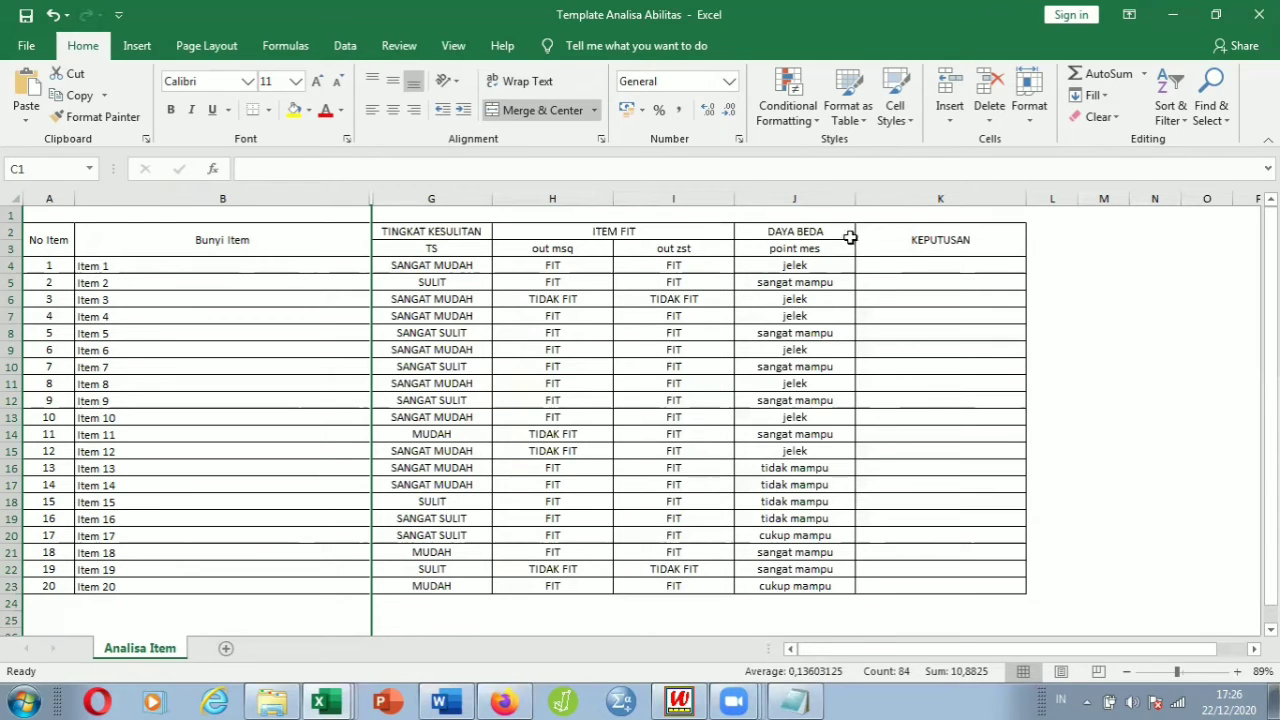
Enter "Buang" as the KEPUTUSAN for Item 1 in K4.
{"action": "left_click", "coordinate": [878, 269]}
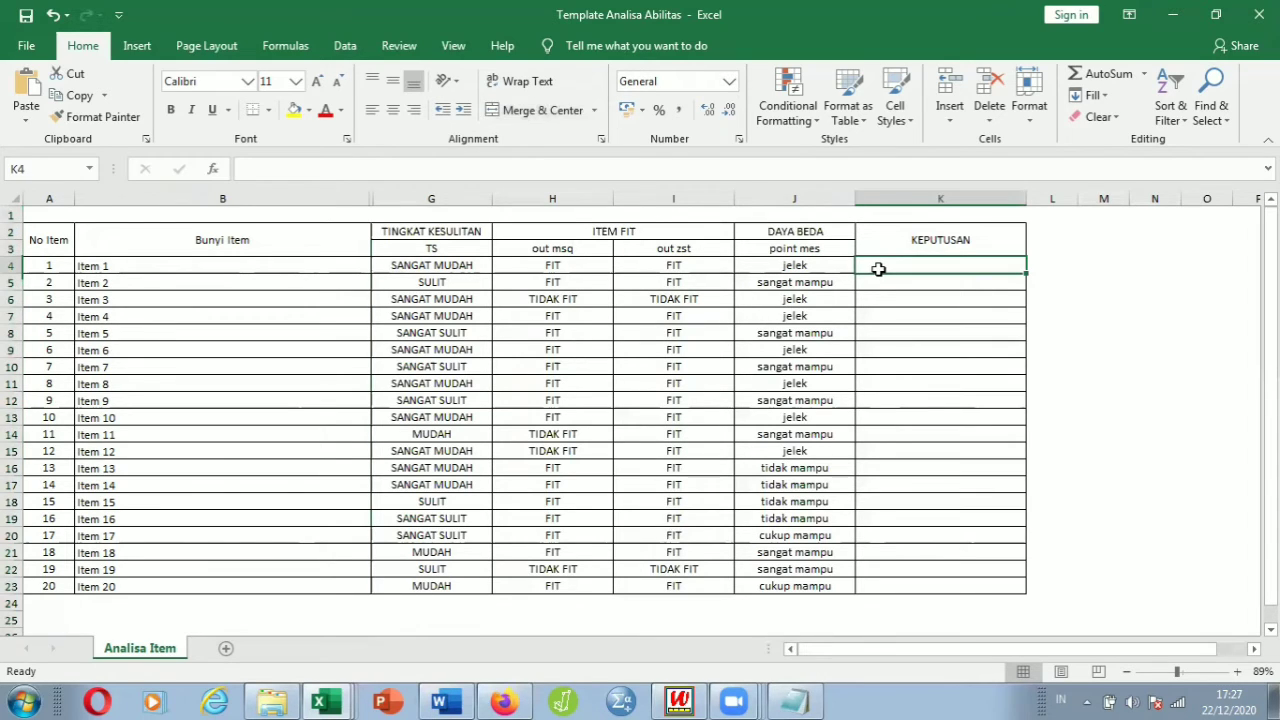
{"action": "type", "text": "Buang"}
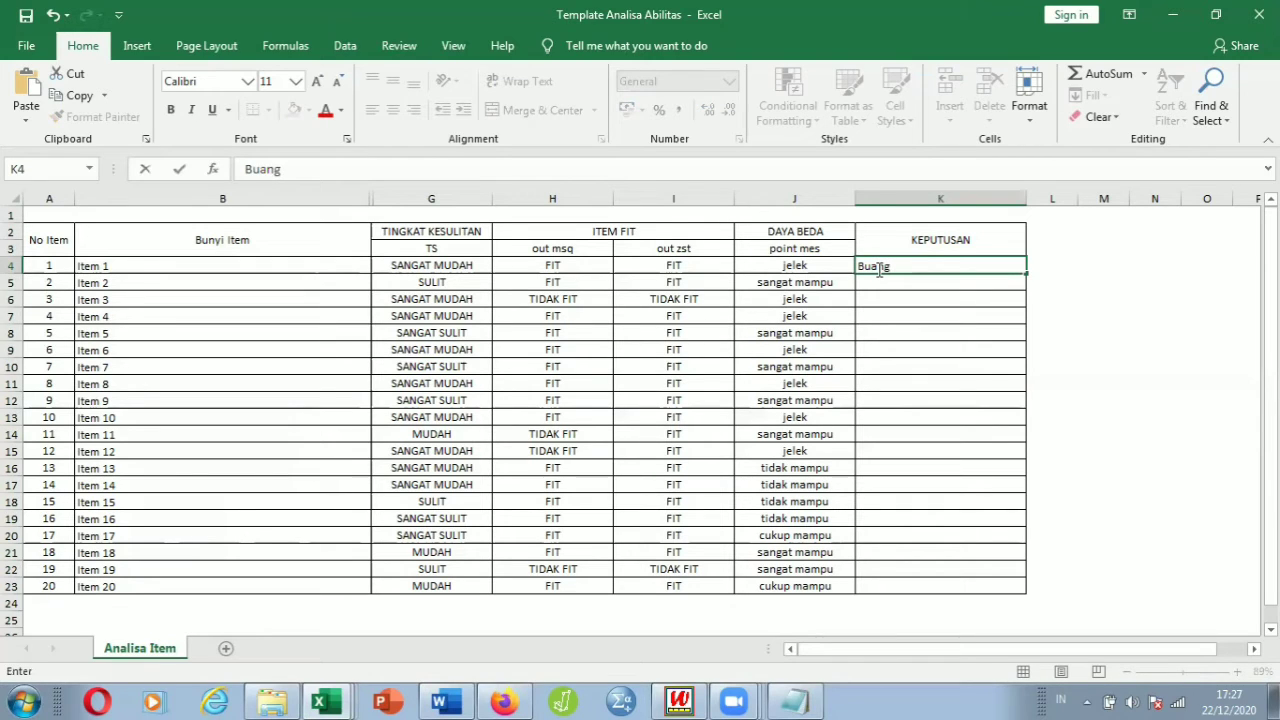
Try a red font colour on the whole Item 1 row (A4:K4) and undo it.
{"action": "key", "text": "shift+Left"}
{"action": "key", "text": "shift+Left"}
{"action": "key", "text": "shift+Left"}
{"action": "key", "text": "shift+Left"}
{"action": "key", "text": "shift+Left"}
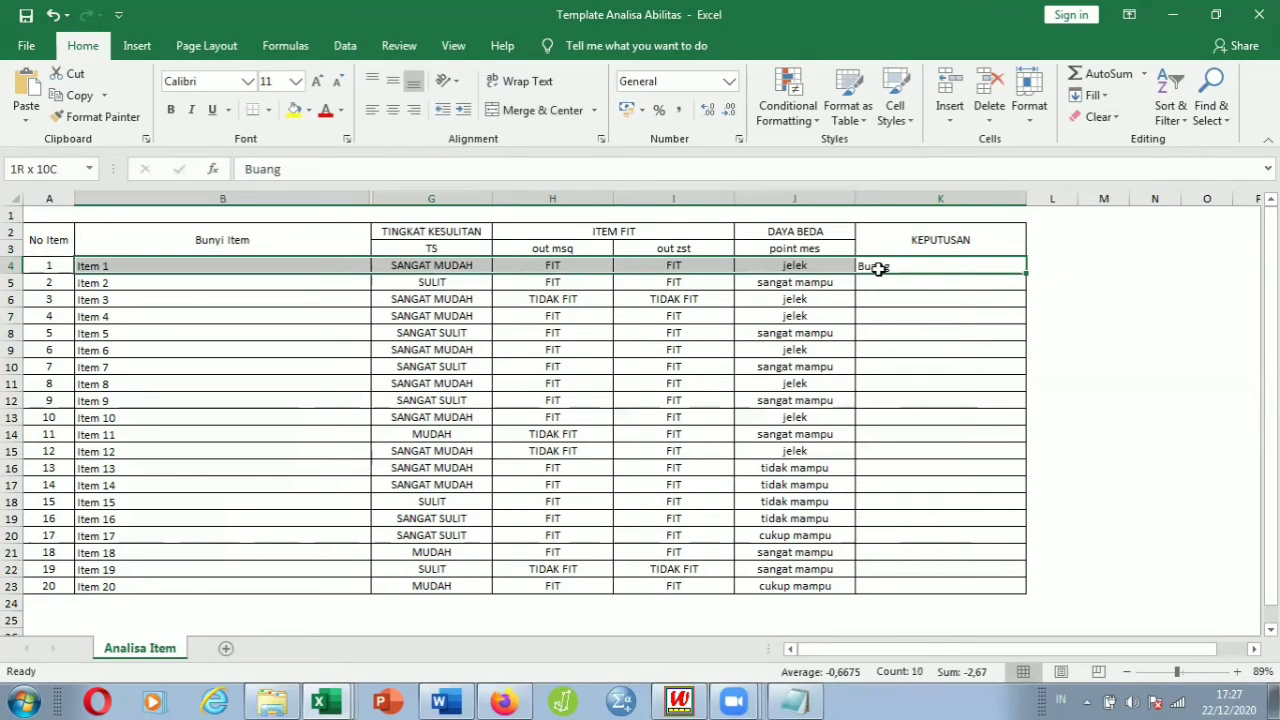
{"action": "key", "text": "shift+Left"}
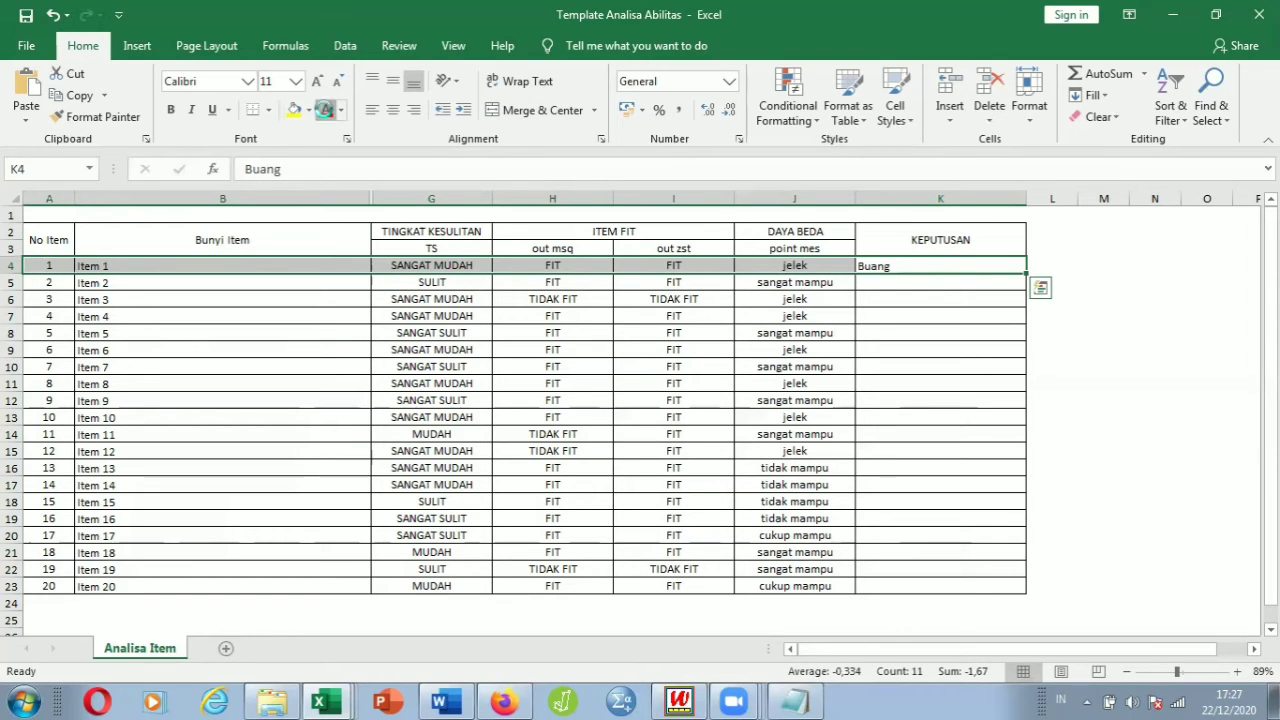
{"action": "left_click", "coordinate": [325, 110]}
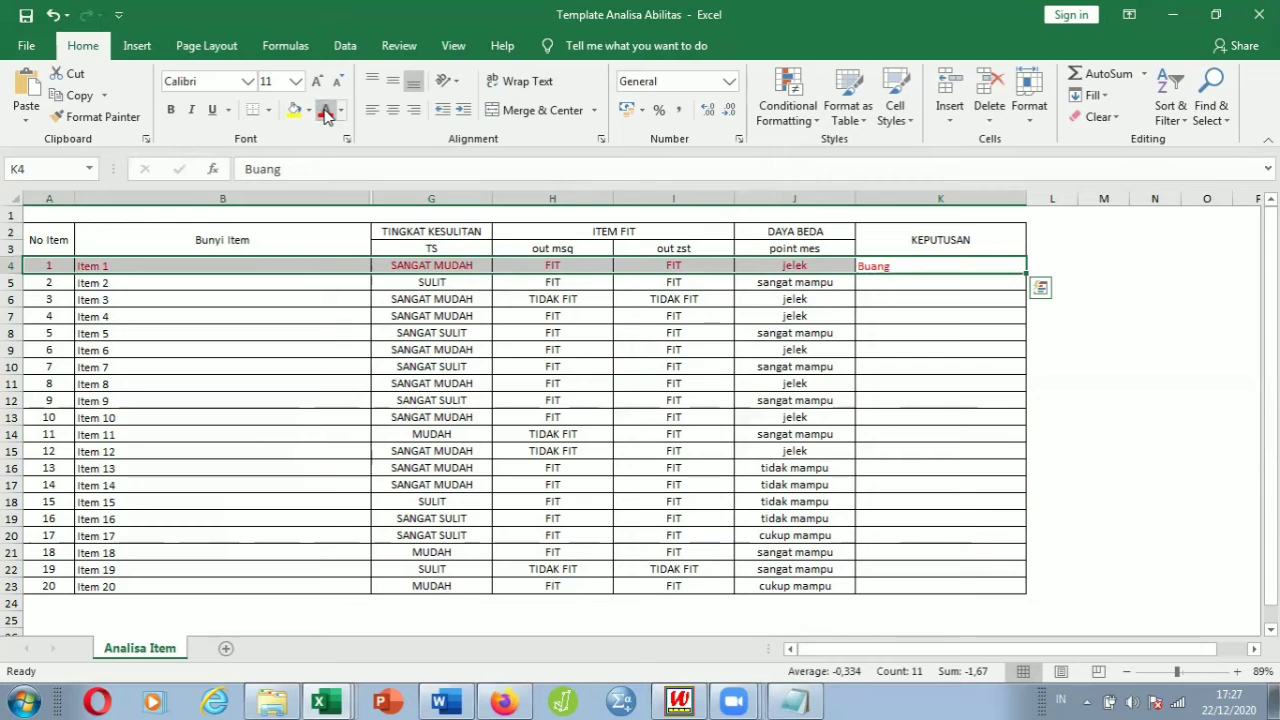
{"action": "key", "text": "ctrl+z"}
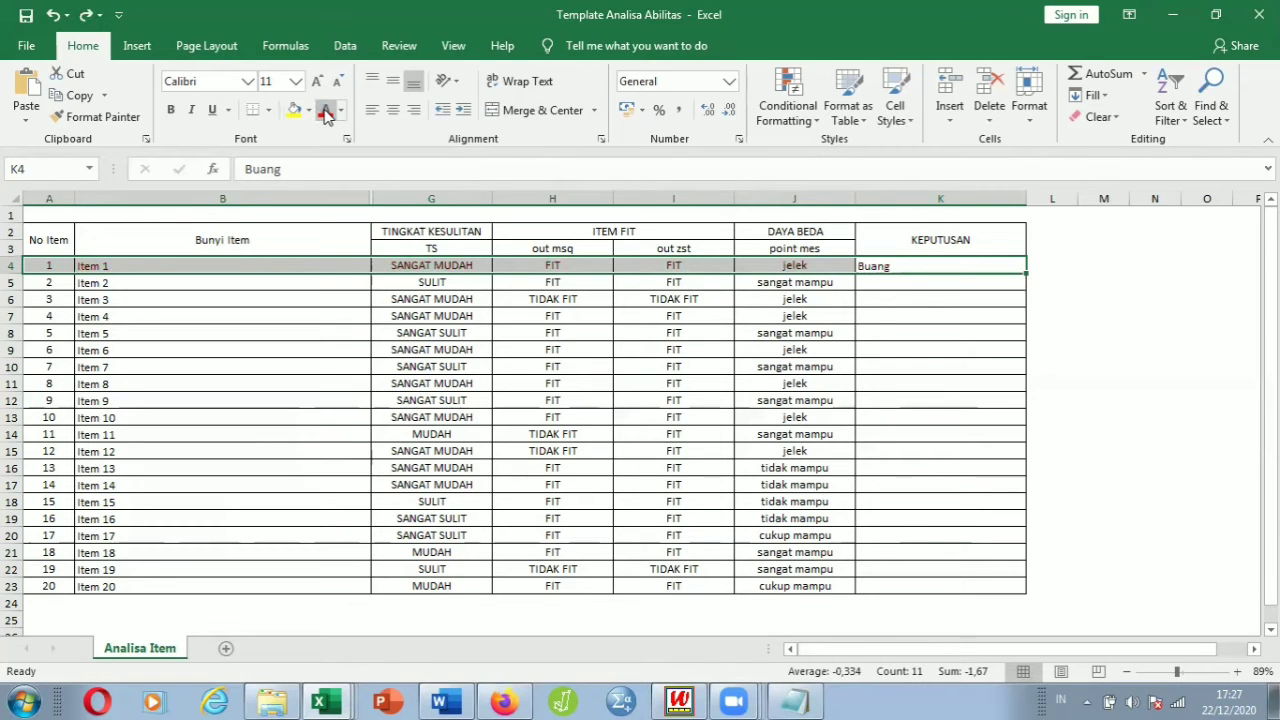
Fill the Item 1 row (A4:K4) with standard red and enter "Gunakan/Diterima" as the KEPUTUSAN for Item 2 in K5.
{"action": "left_click", "coordinate": [308, 110]}
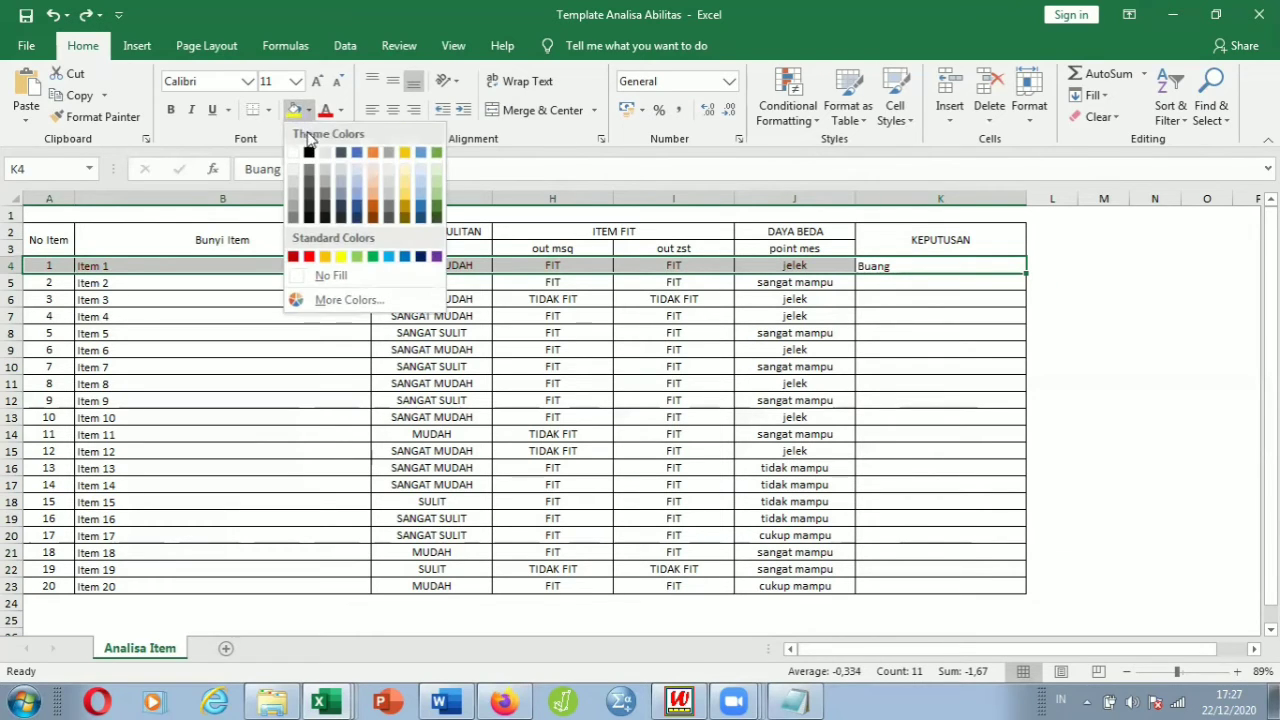
{"action": "left_click", "coordinate": [309, 257]}
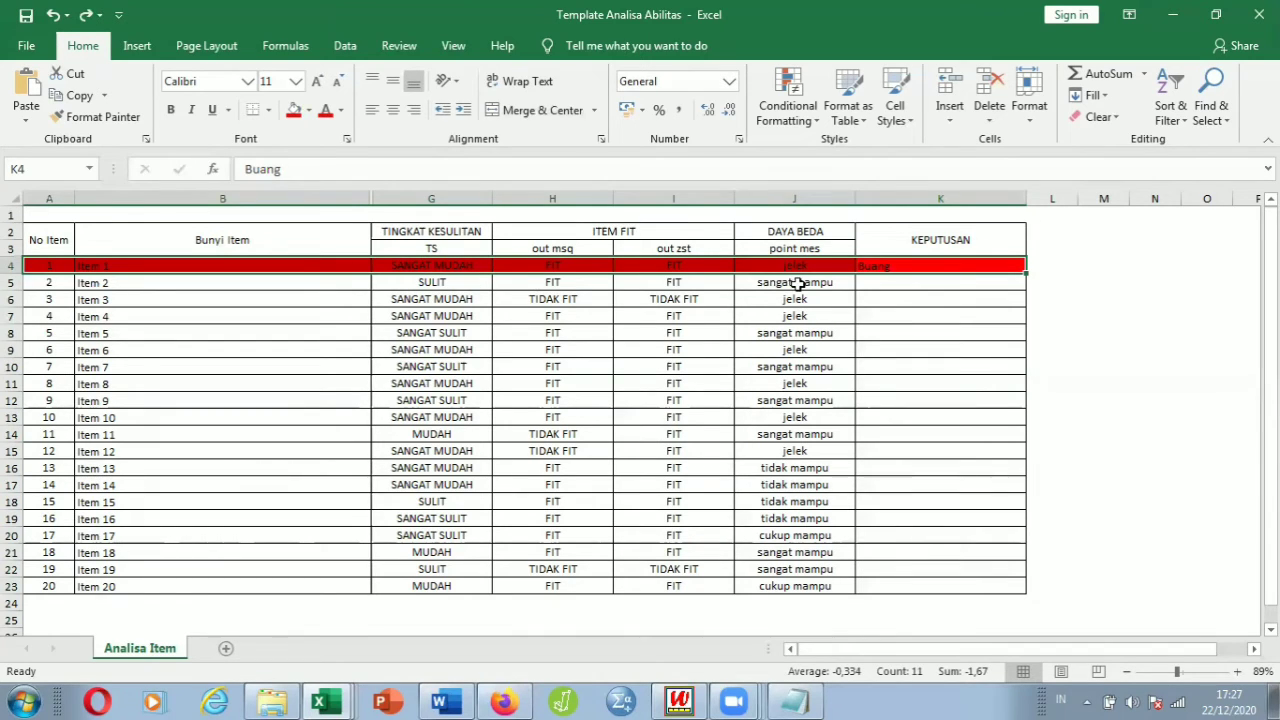
{"action": "left_click", "coordinate": [887, 288]}
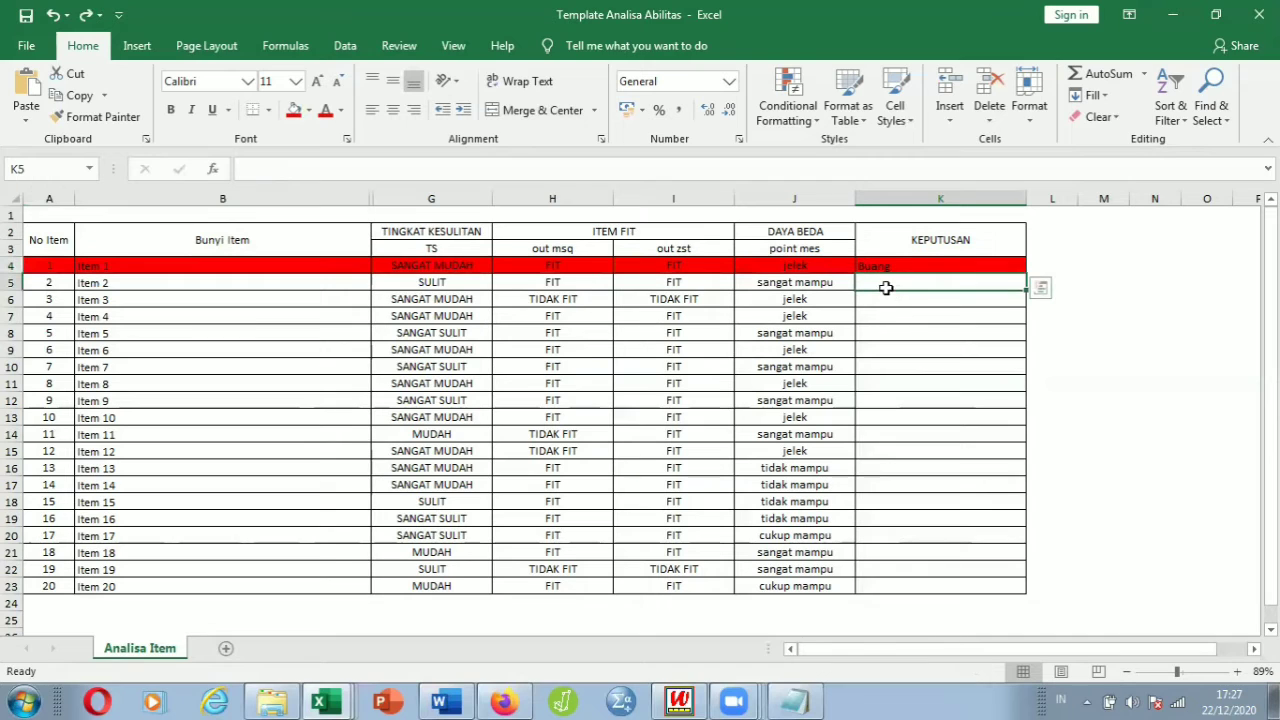
{"action": "type", "text": "Gunakan"}
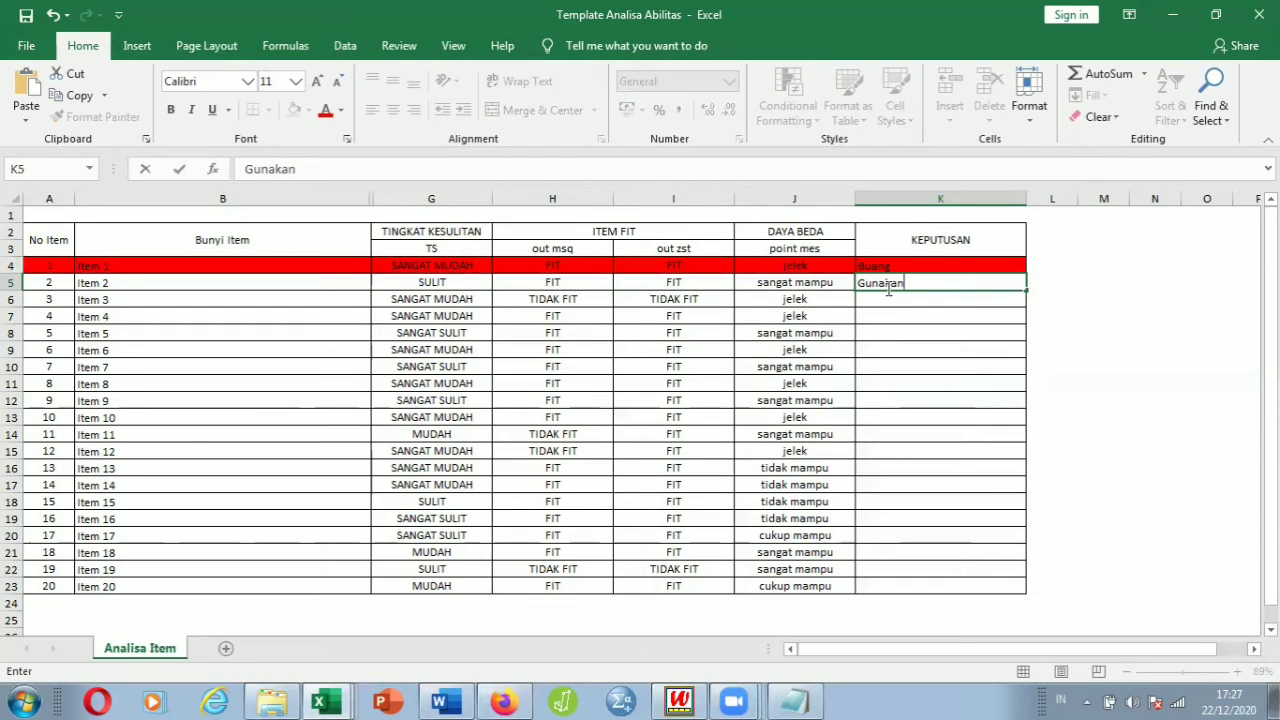
{"action": "type", "text": "/Diterima"}
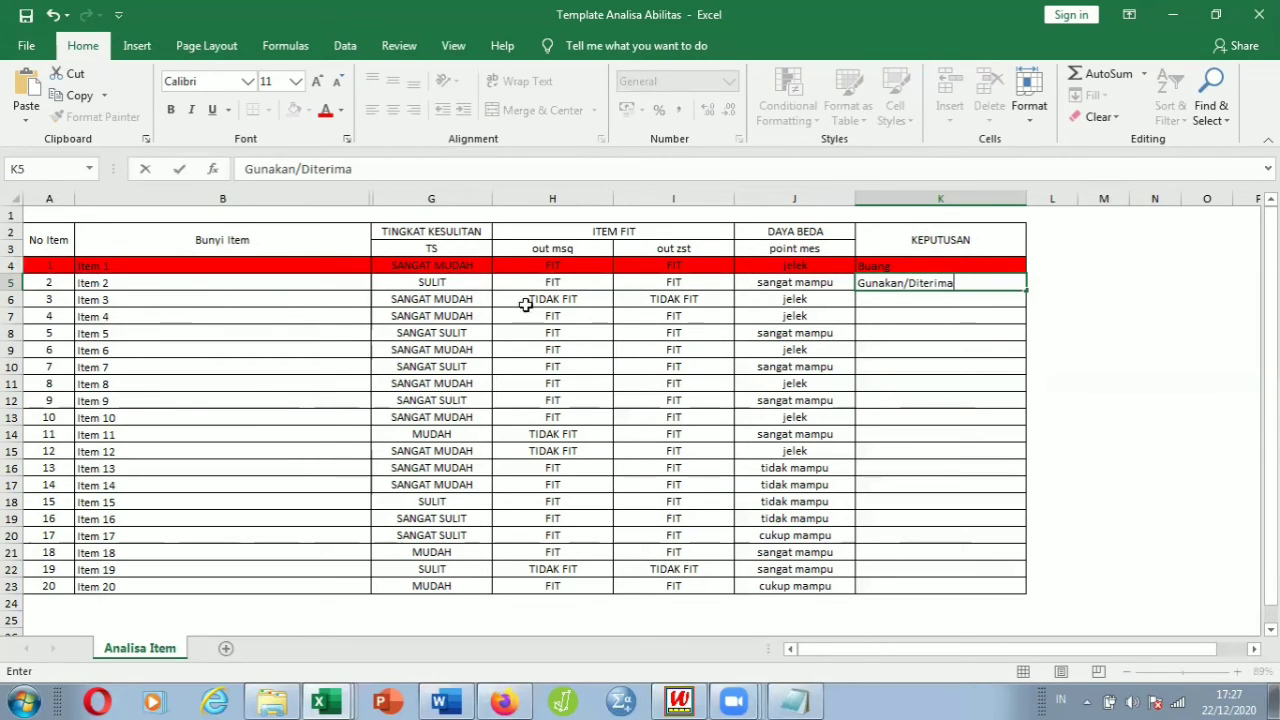
Enter "Buang" as the KEPUTUSAN for Item 3 in K6.
{"action": "left_click", "coordinate": [875, 301]}
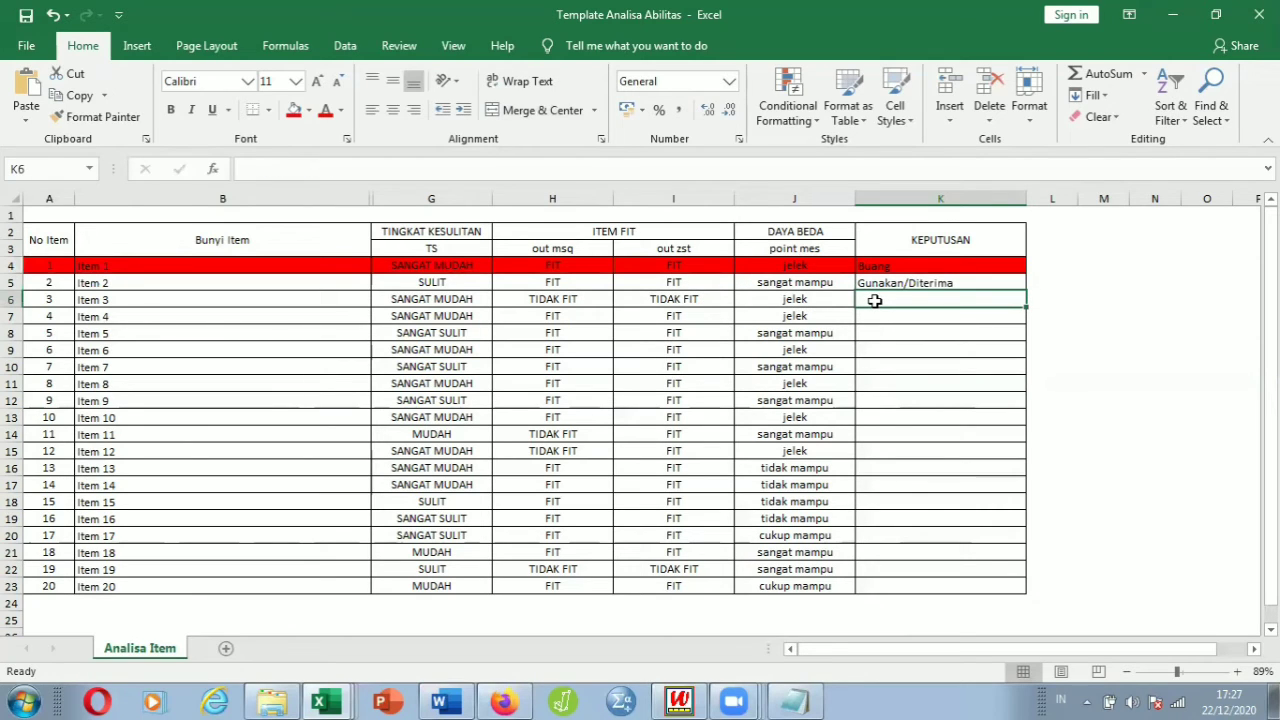
{"action": "type", "text": "Buang"}
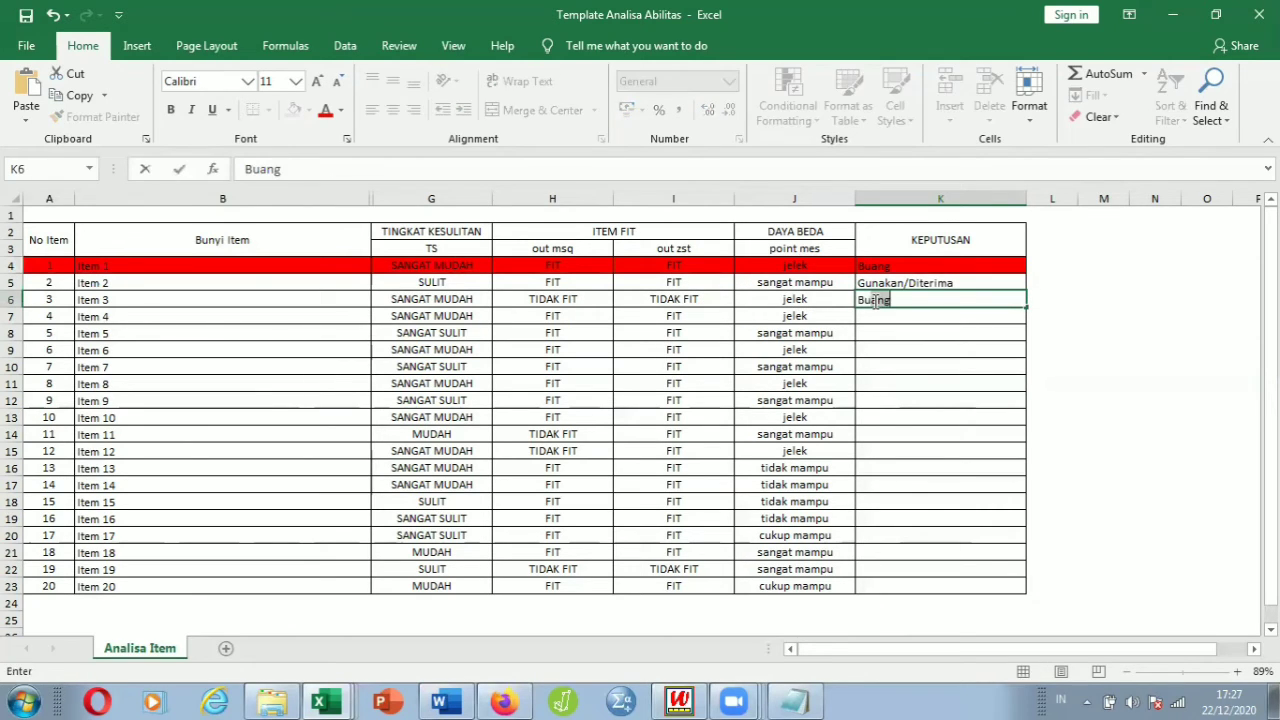
{"action": "key", "text": "Tab"}
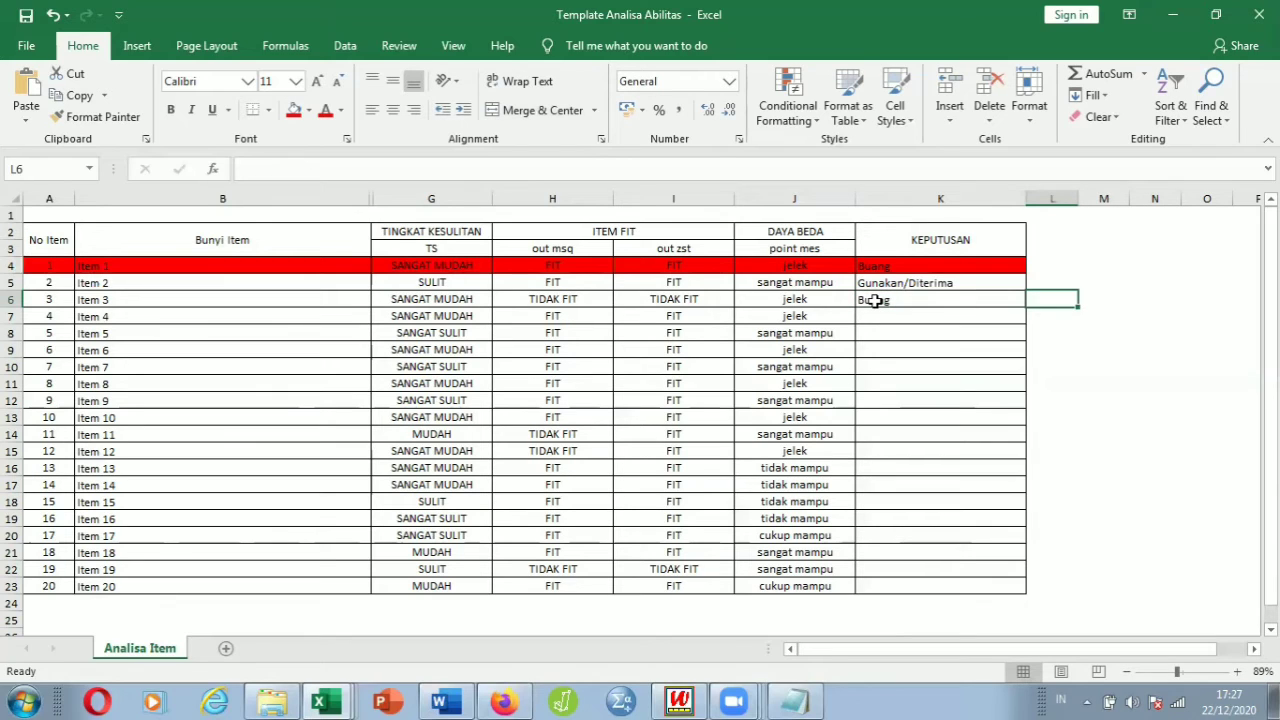
Fill the whole Item 3 row (A6:K6) with red.
{"action": "left_click", "coordinate": [875, 301]}
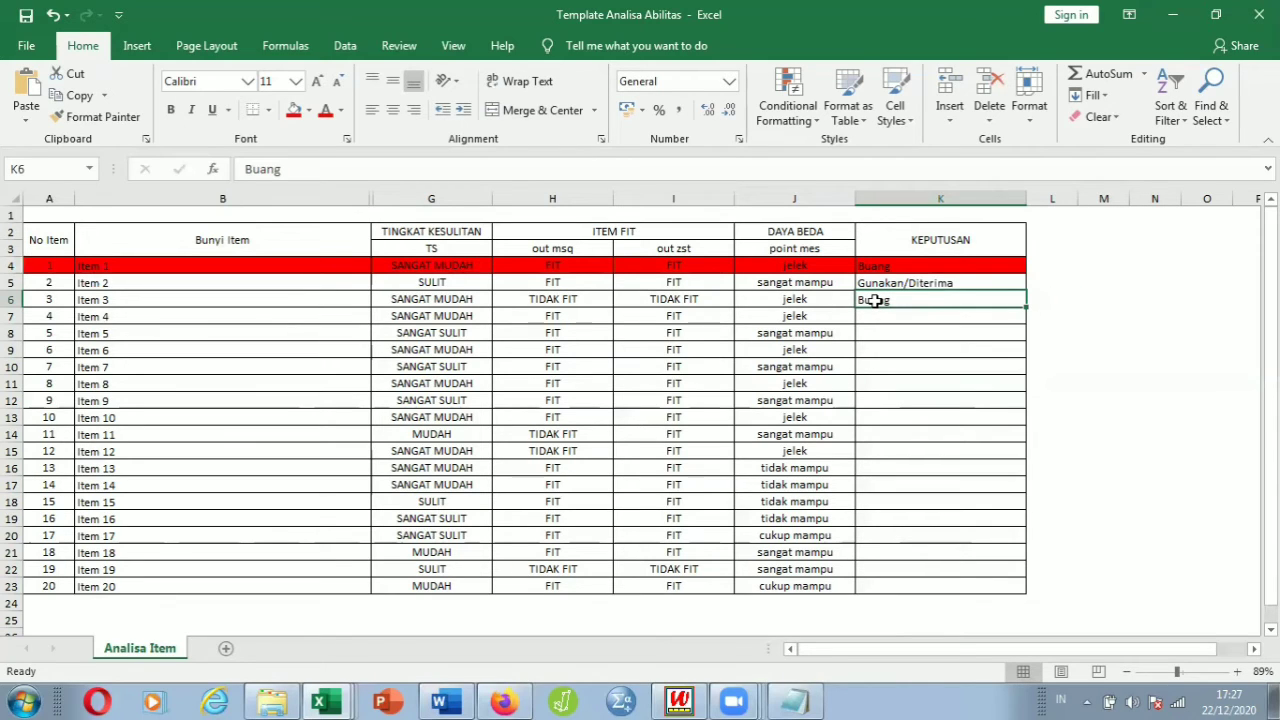
{"action": "key", "text": "shift+Left"}
{"action": "key", "text": "shift+Left"}
{"action": "key", "text": "shift+Left"}
{"action": "key", "text": "shift+Left"}
{"action": "key", "text": "shift+Left"}
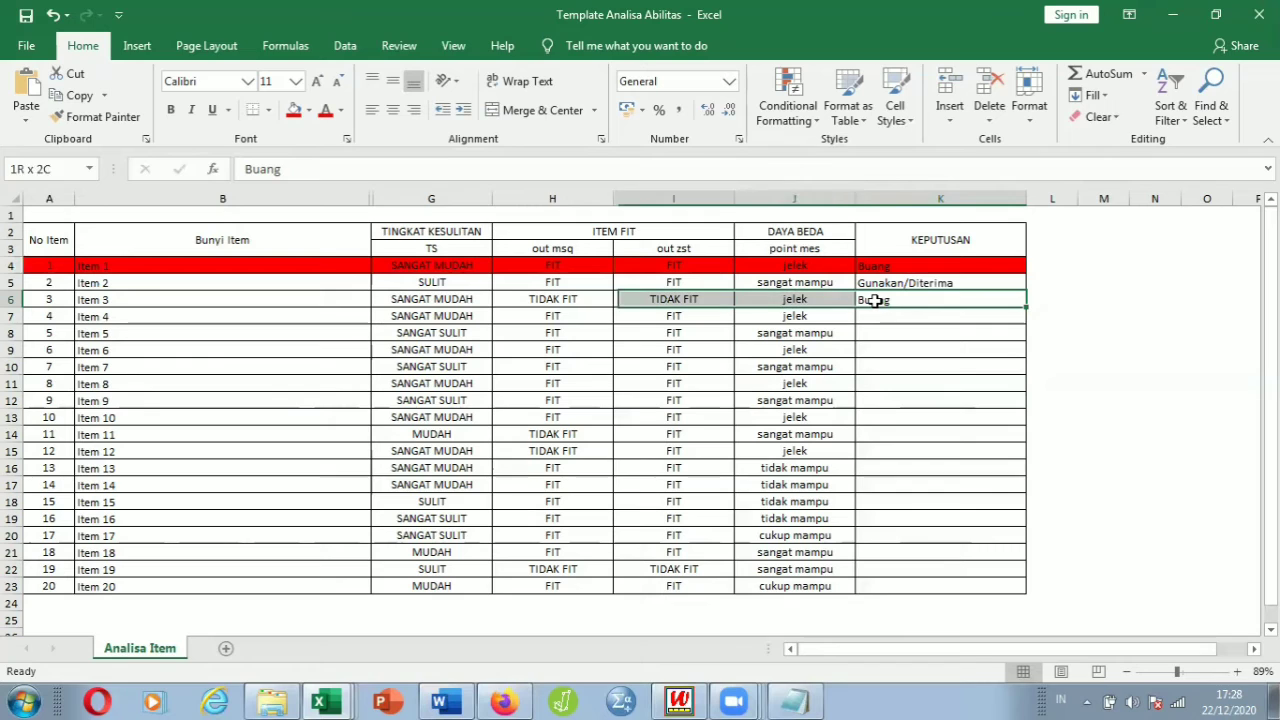
{"action": "key", "text": "shift+Left"}
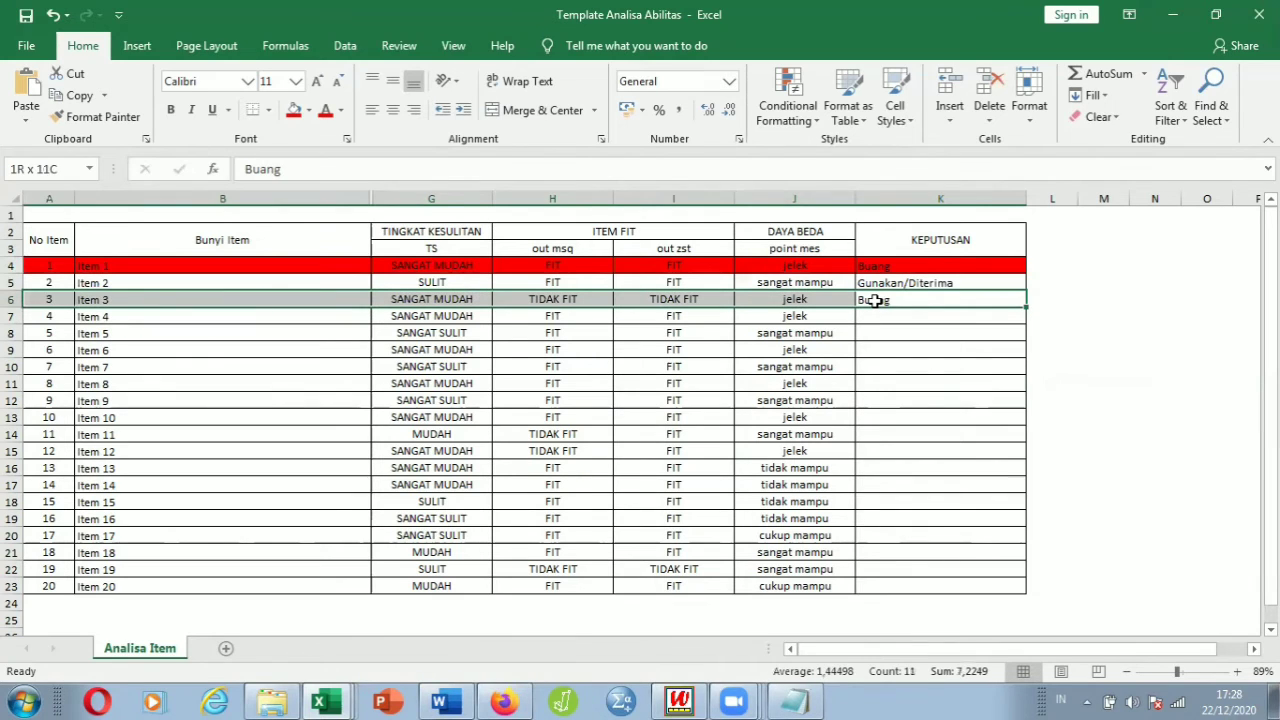
{"action": "left_click", "coordinate": [294, 112]}
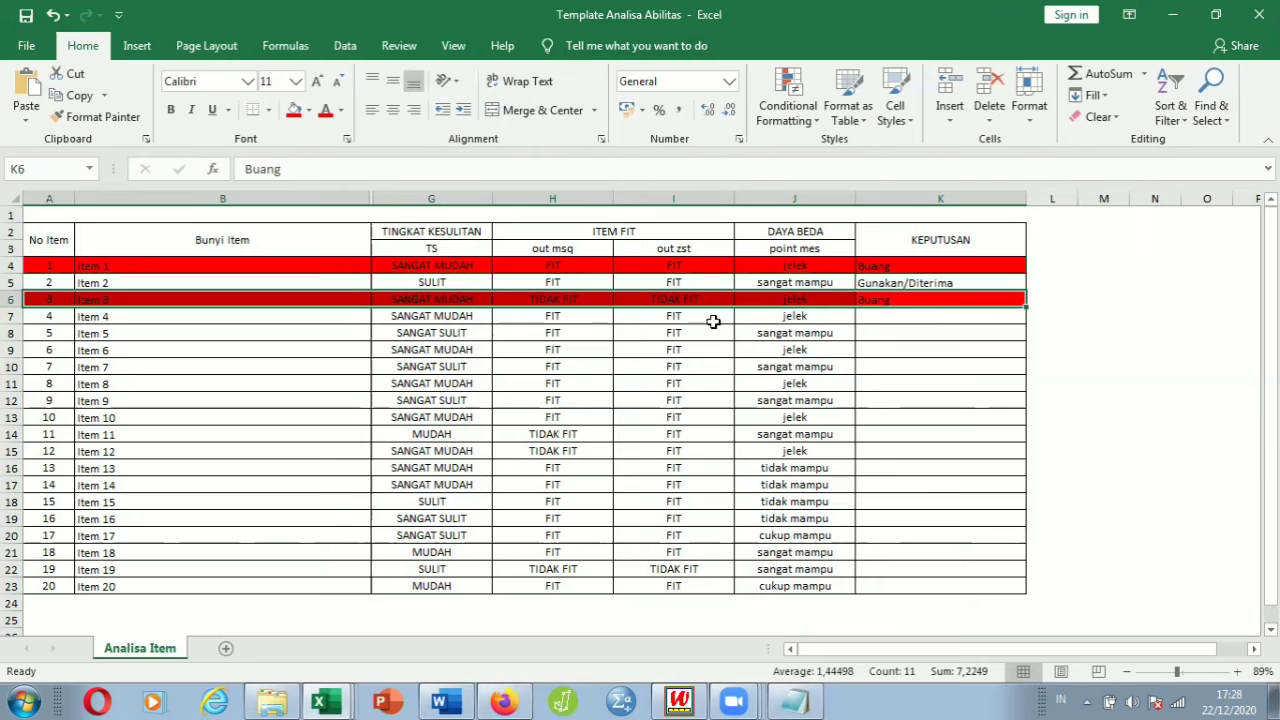
Enter "Buang" with a capital B as the KEPUTUSAN for Item 4 in K7.
{"action": "left_click", "coordinate": [878, 316]}
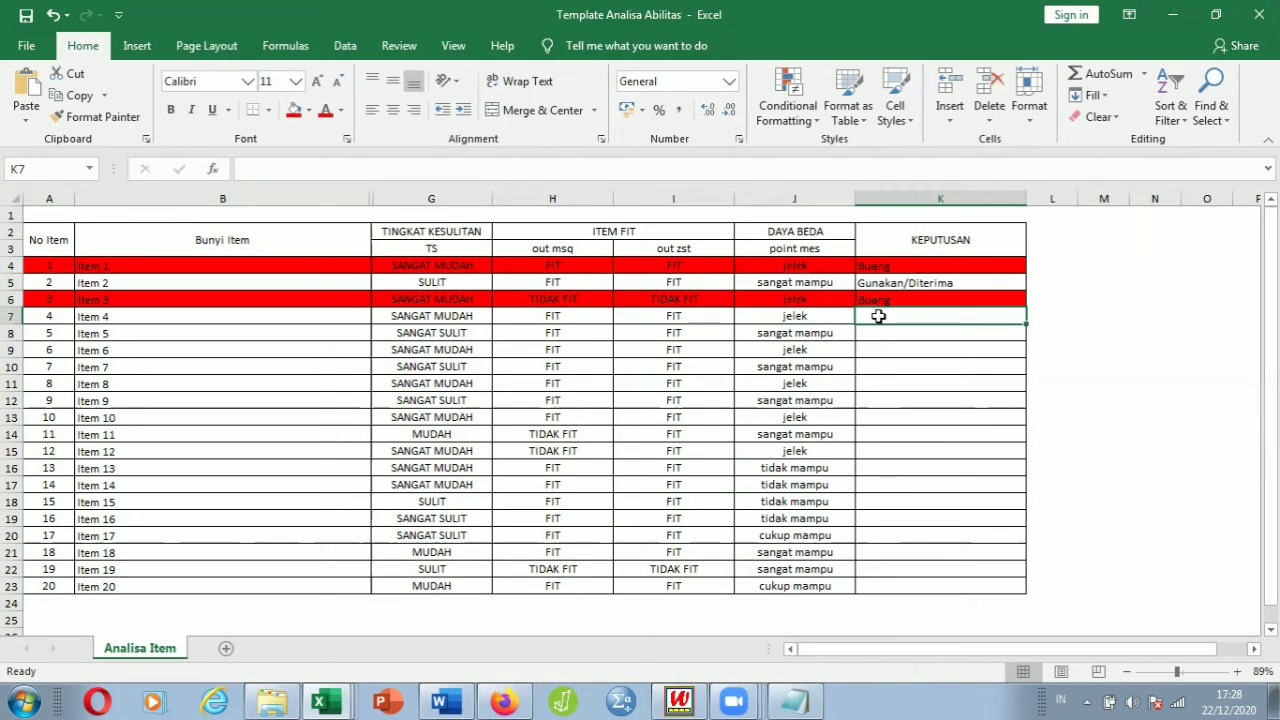
{"action": "type", "text": "buang"}
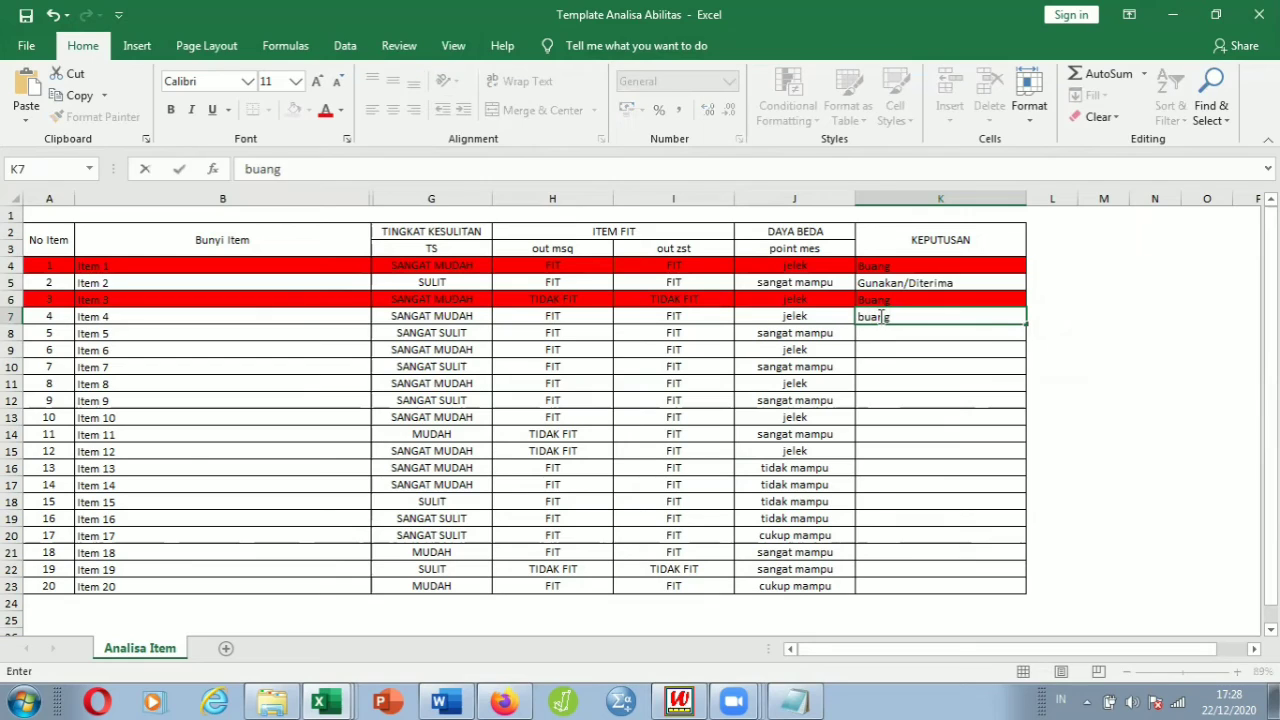
{"action": "key", "text": "BackSpace"}
{"action": "key", "text": "BackSpace"}
{"action": "key", "text": "BackSpace"}
{"action": "type", "text": "uang"}
{"action": "key", "text": "Tab"}
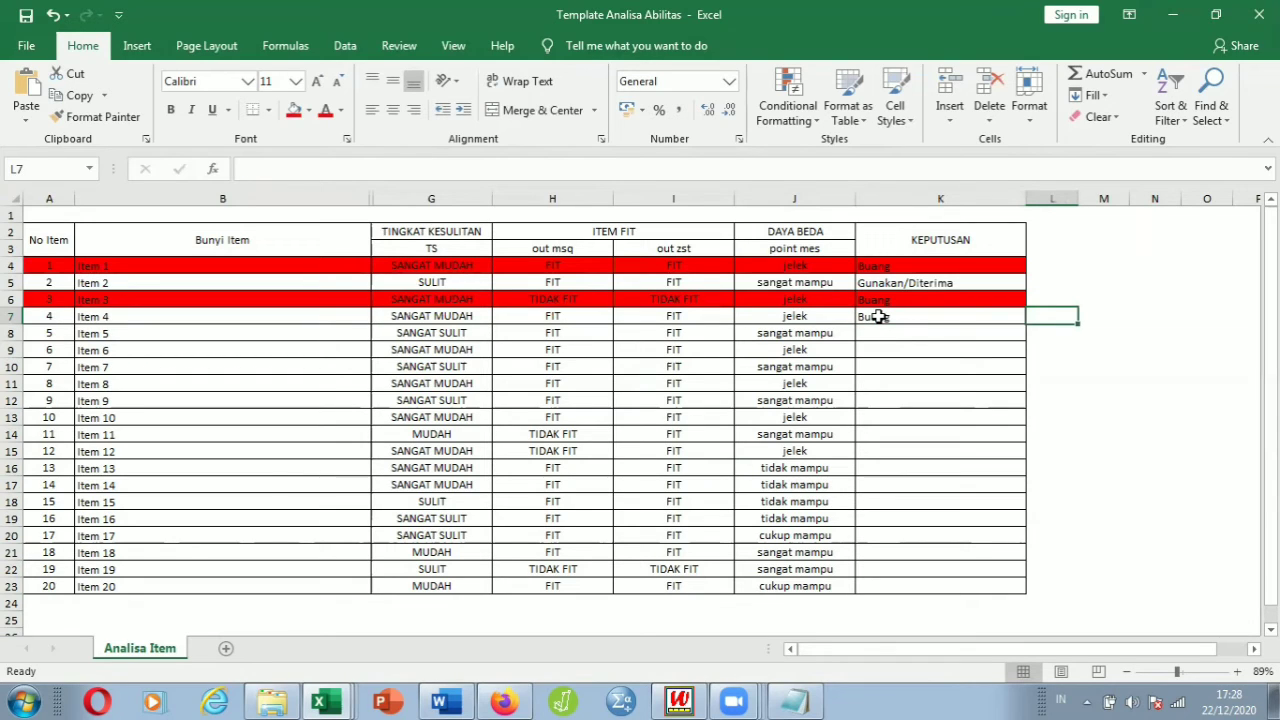
Fill the whole Item 4 row (A7:K7) with red.
{"action": "left_click", "coordinate": [877, 316]}
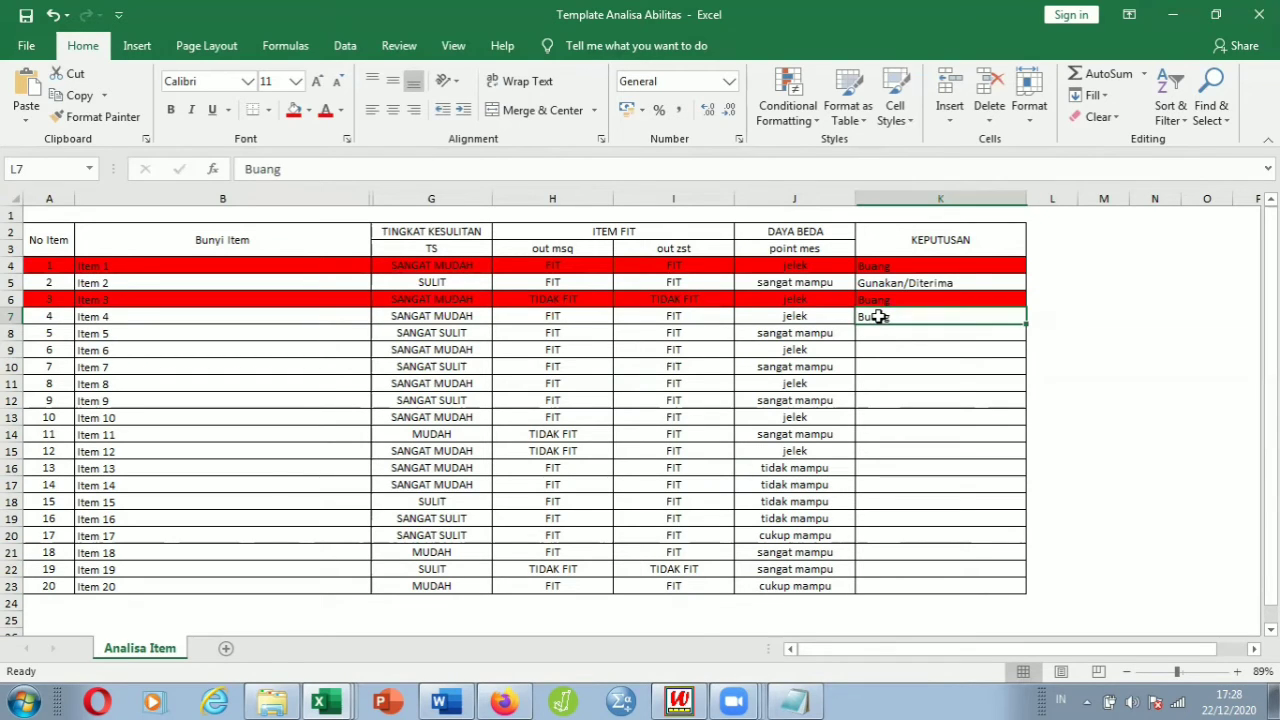
{"action": "key", "text": "shift+Left"}
{"action": "key", "text": "shift+Left"}
{"action": "key", "text": "shift+Left"}
{"action": "key", "text": "shift+Left"}
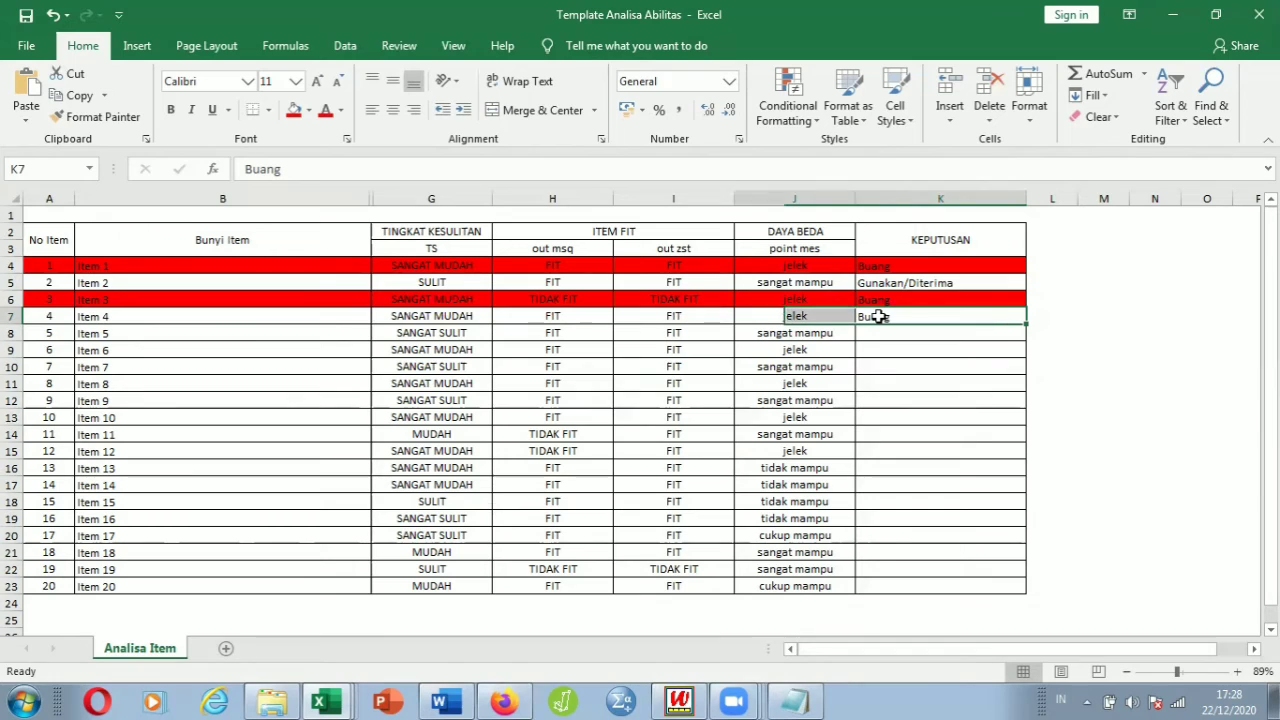
{"action": "key", "text": "shift+Left"}
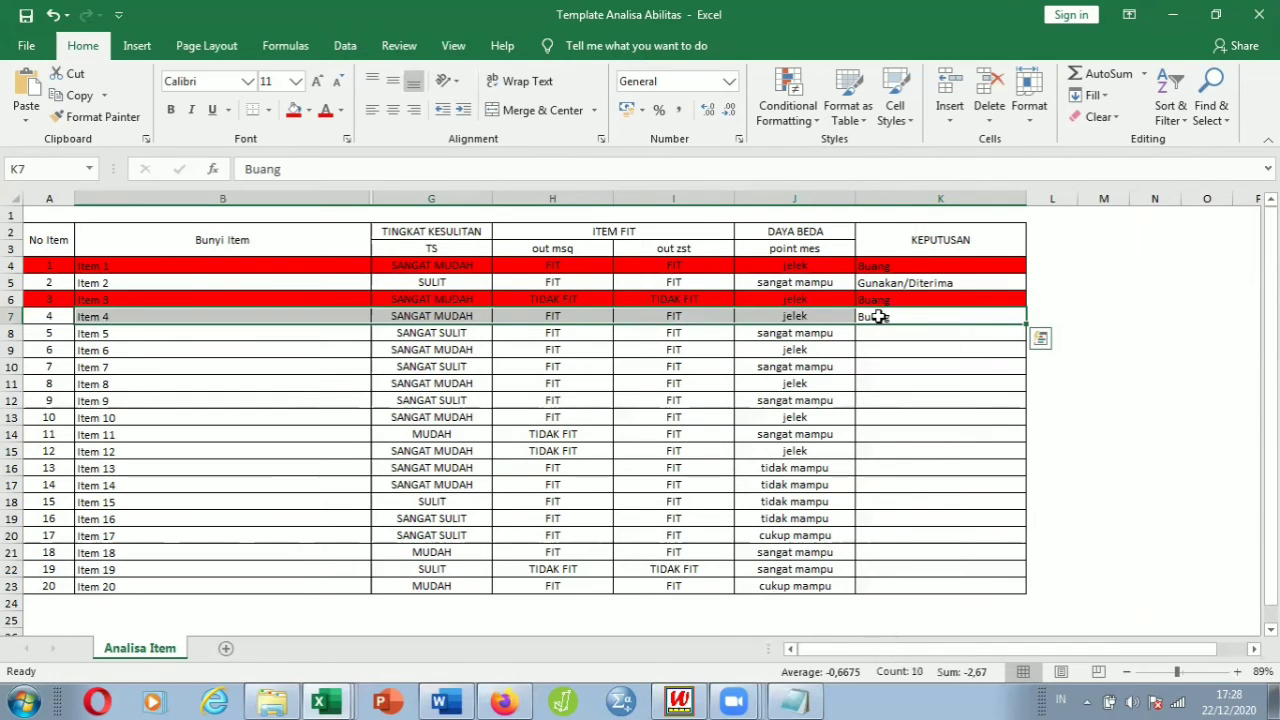
{"action": "key", "text": "shift+Left"}
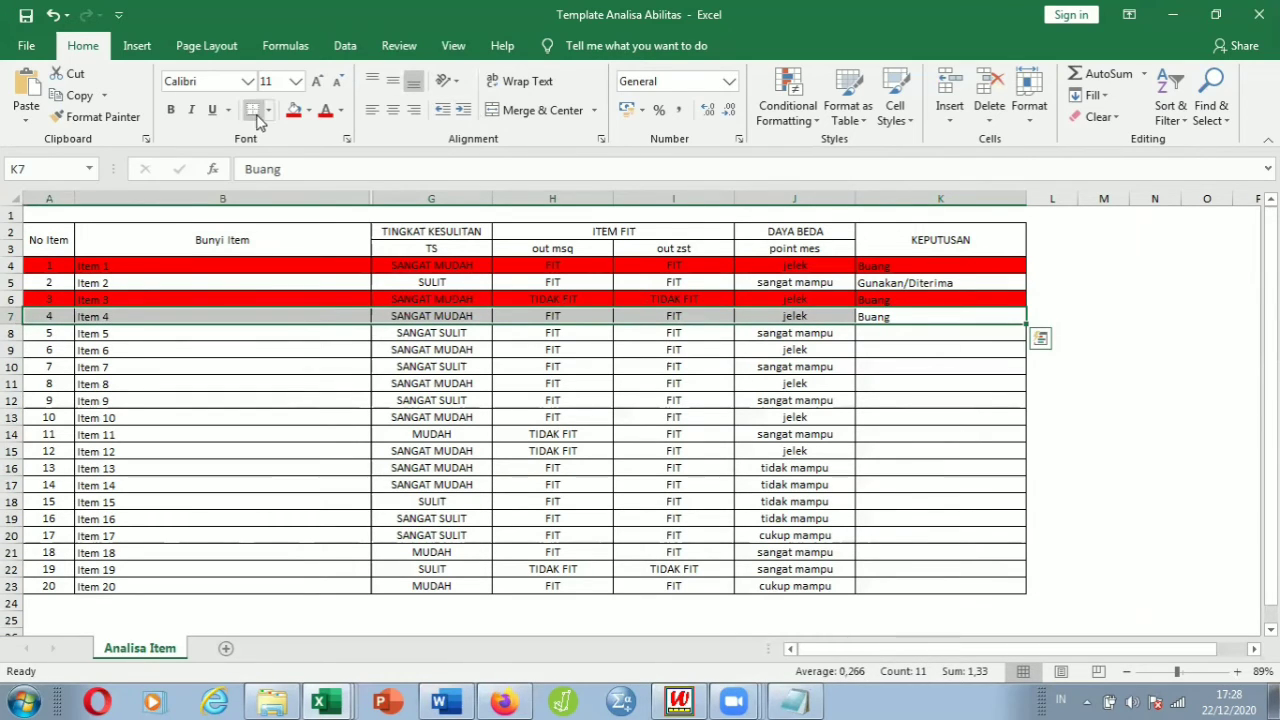
{"action": "left_click", "coordinate": [295, 112]}
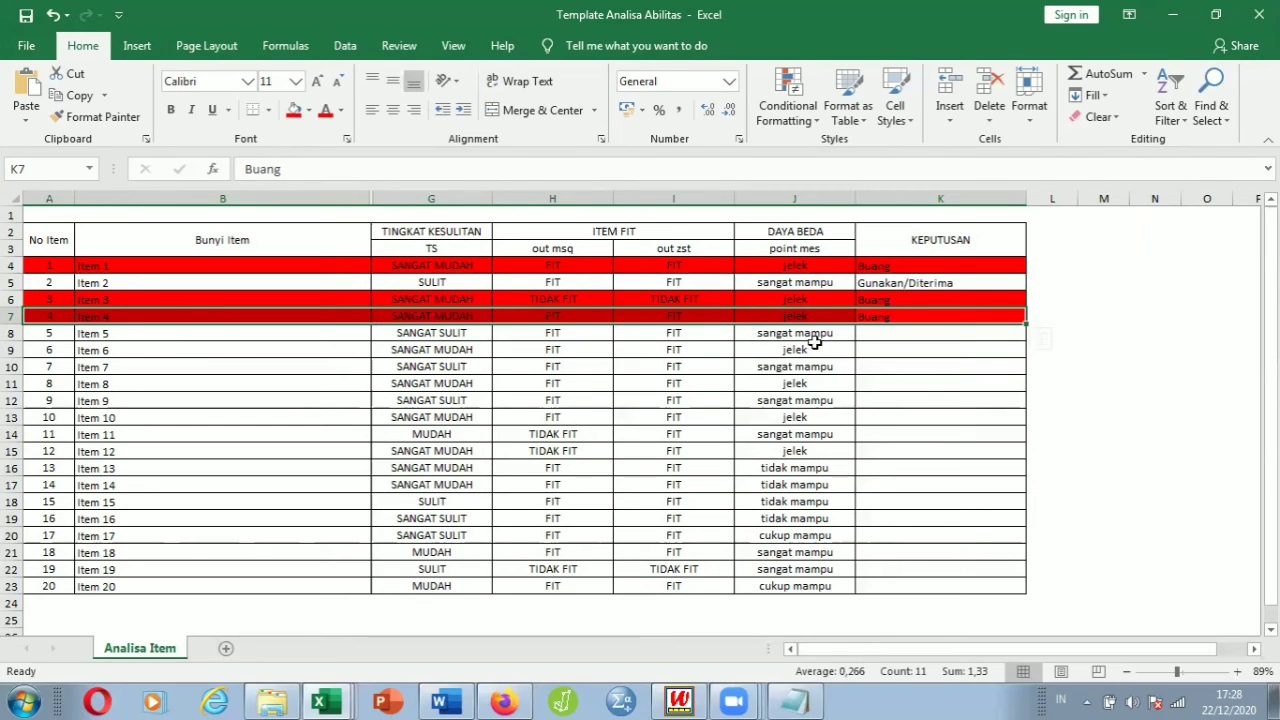
Enter "Gunakan/Diterima" as the KEPUTUSAN for Item 5 in K8.
{"action": "left_click", "coordinate": [877, 338]}
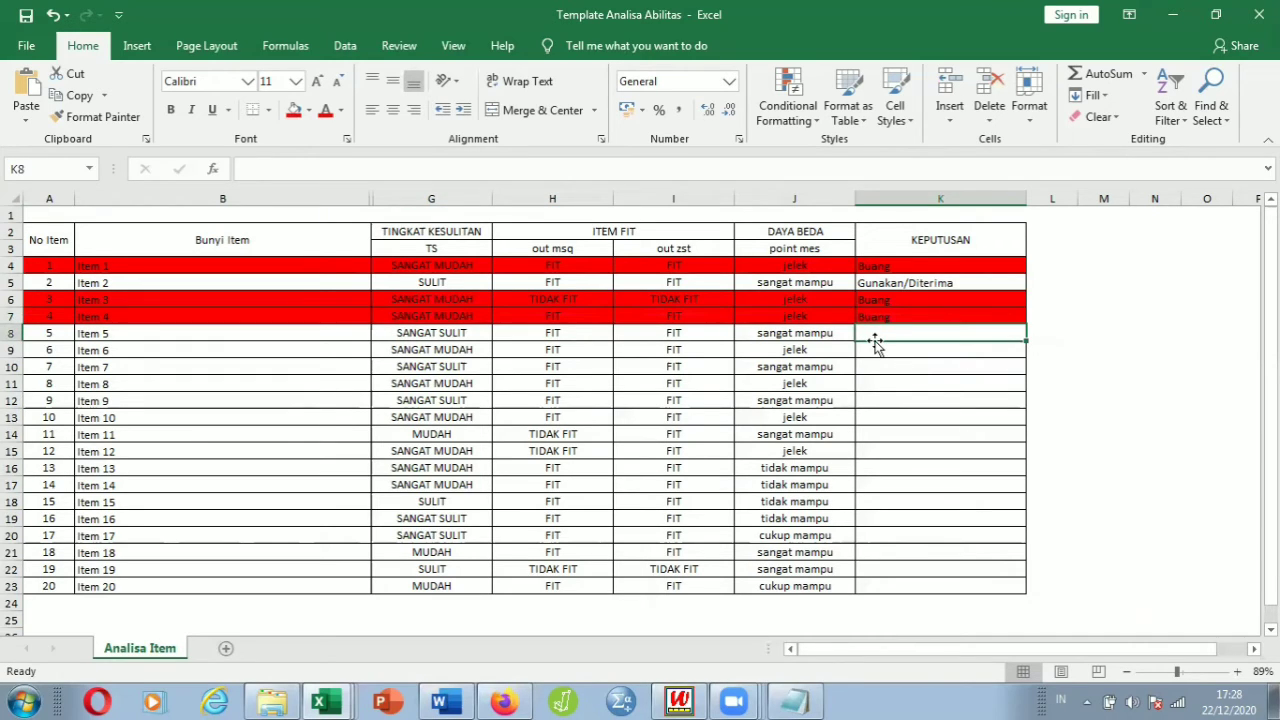
{"action": "type", "text": "Gunakan/Diterima"}
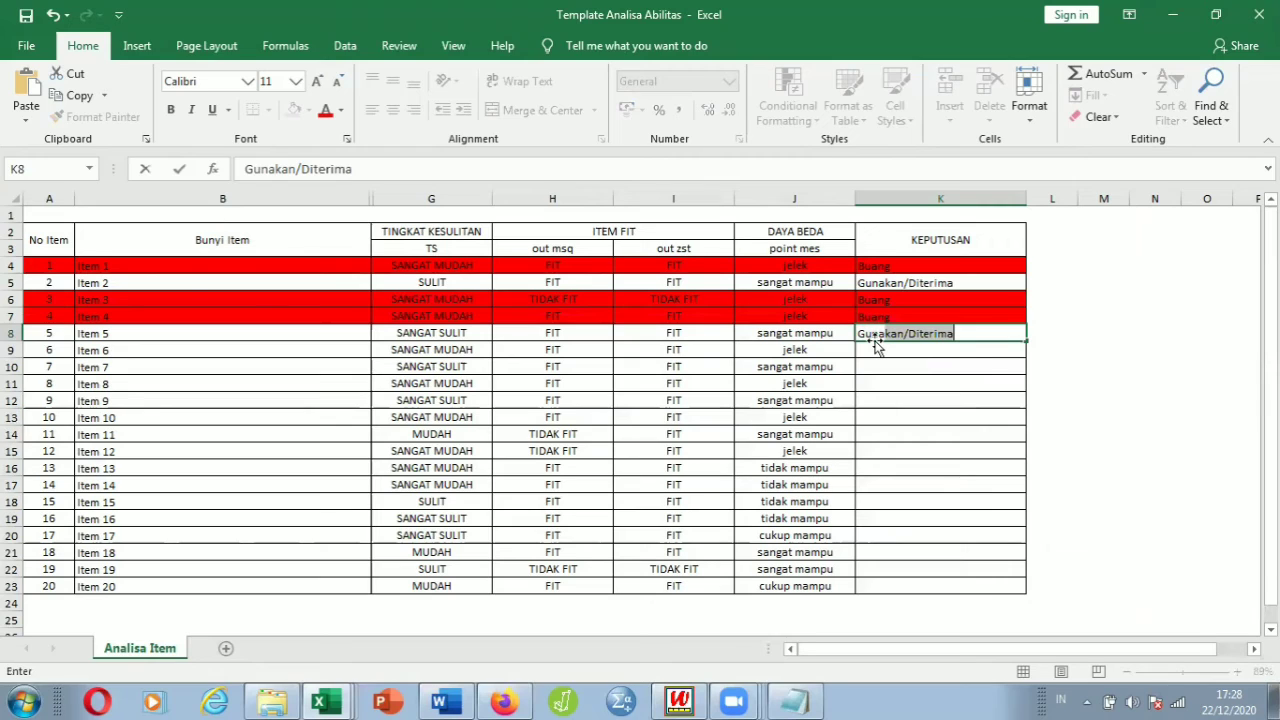
{"action": "key", "text": "Tab"}
{"action": "left_click", "coordinate": [875, 340]}
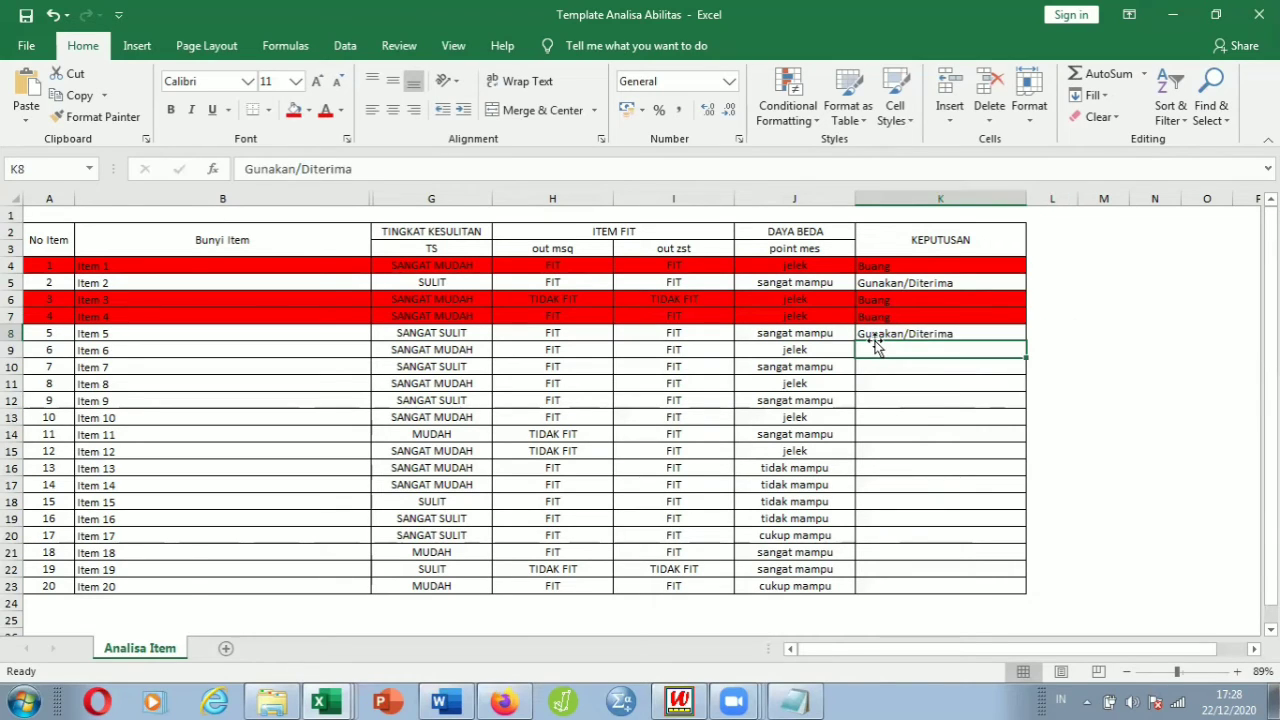
Enter "Buang" as the KEPUTUSAN for Item 6 in K9.
{"action": "left_click", "coordinate": [877, 346]}
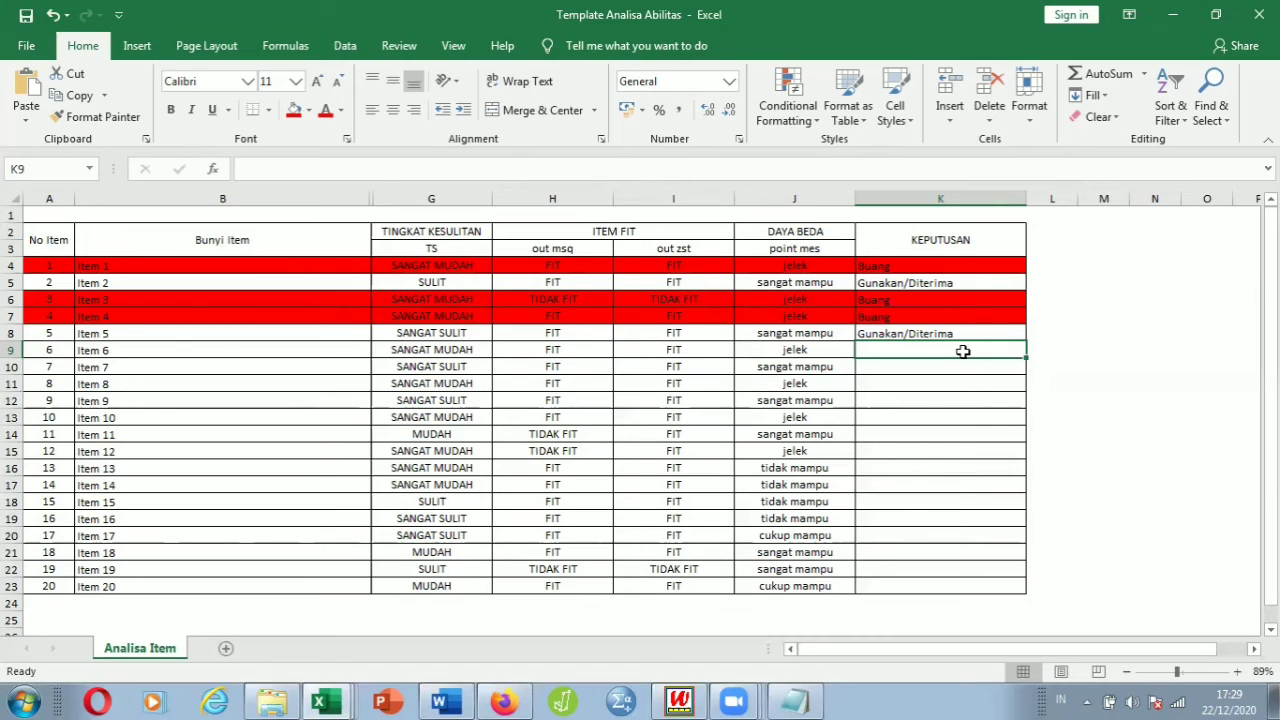
{"action": "type", "text": "Buang"}
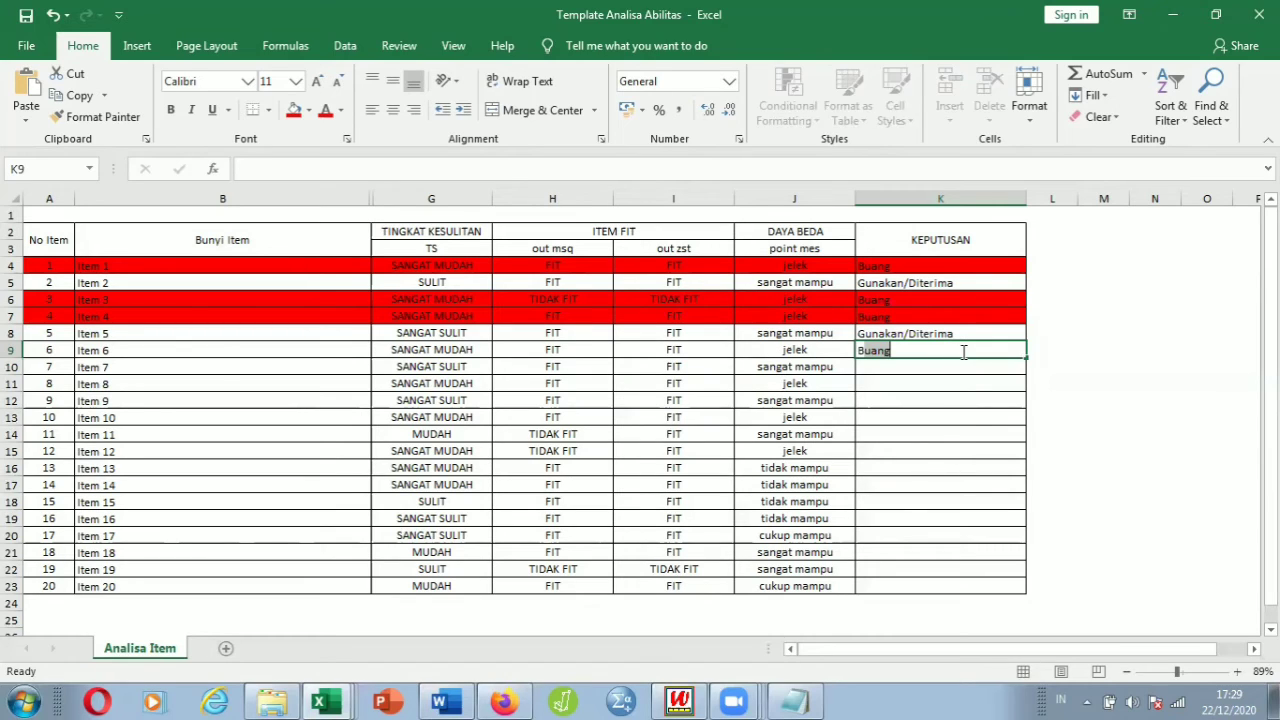
{"action": "key", "text": "ctrl+Return"}
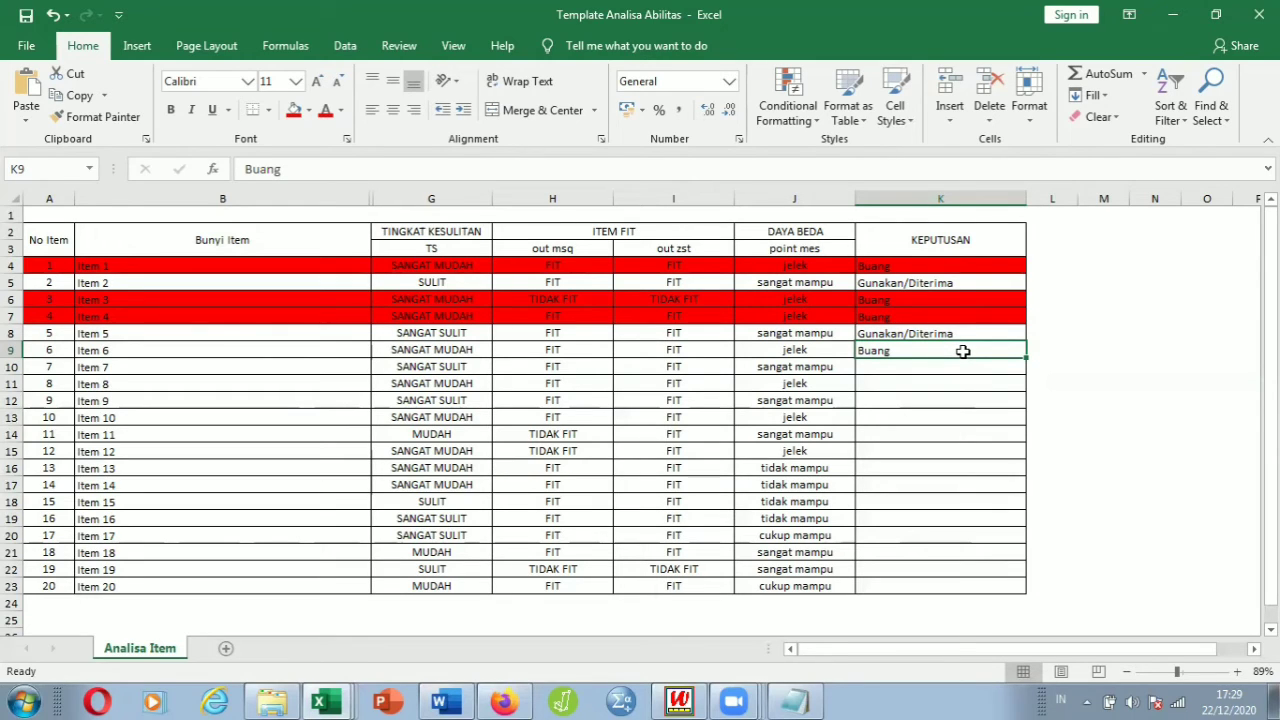
Fill the whole Item 6 row (A9:K9) with red.
{"action": "key", "text": "shift+Left"}
{"action": "key", "text": "shift+Left"}
{"action": "key", "text": "shift+Left"}
{"action": "key", "text": "shift+Left"}
{"action": "key", "text": "shift+Left"}
{"action": "key", "text": "shift+Left"}
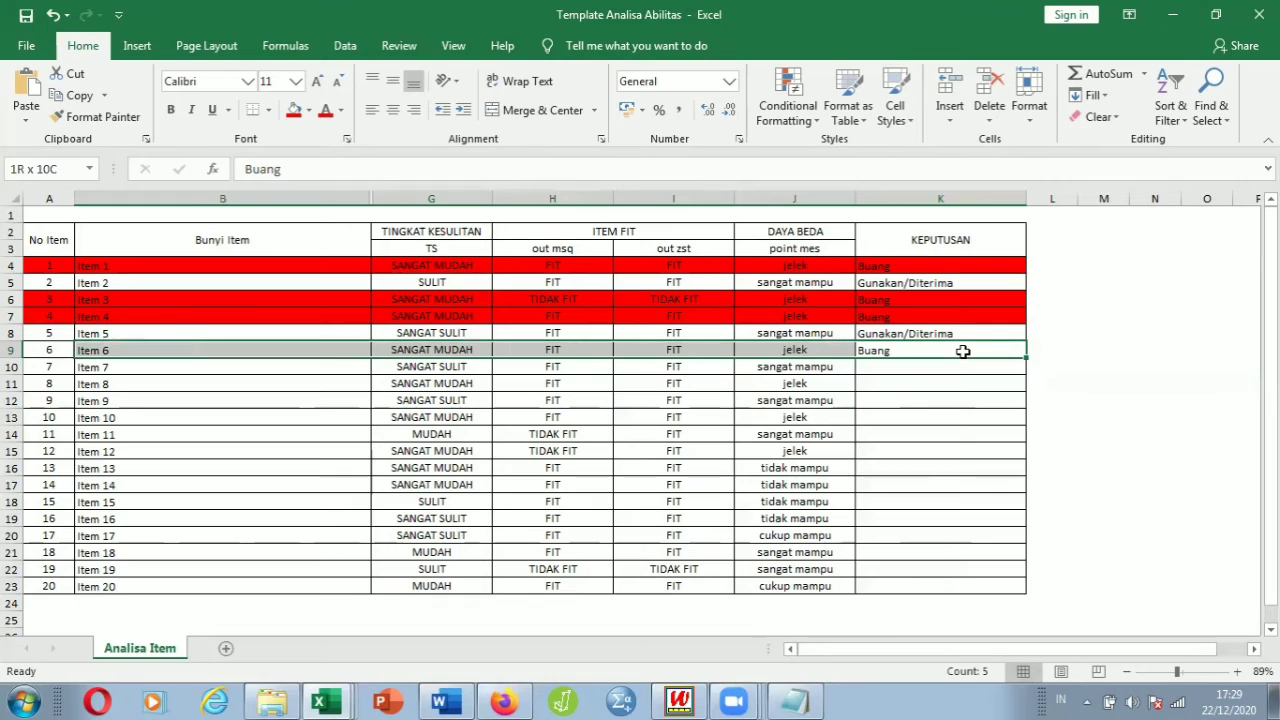
{"action": "left_click", "coordinate": [290, 112]}
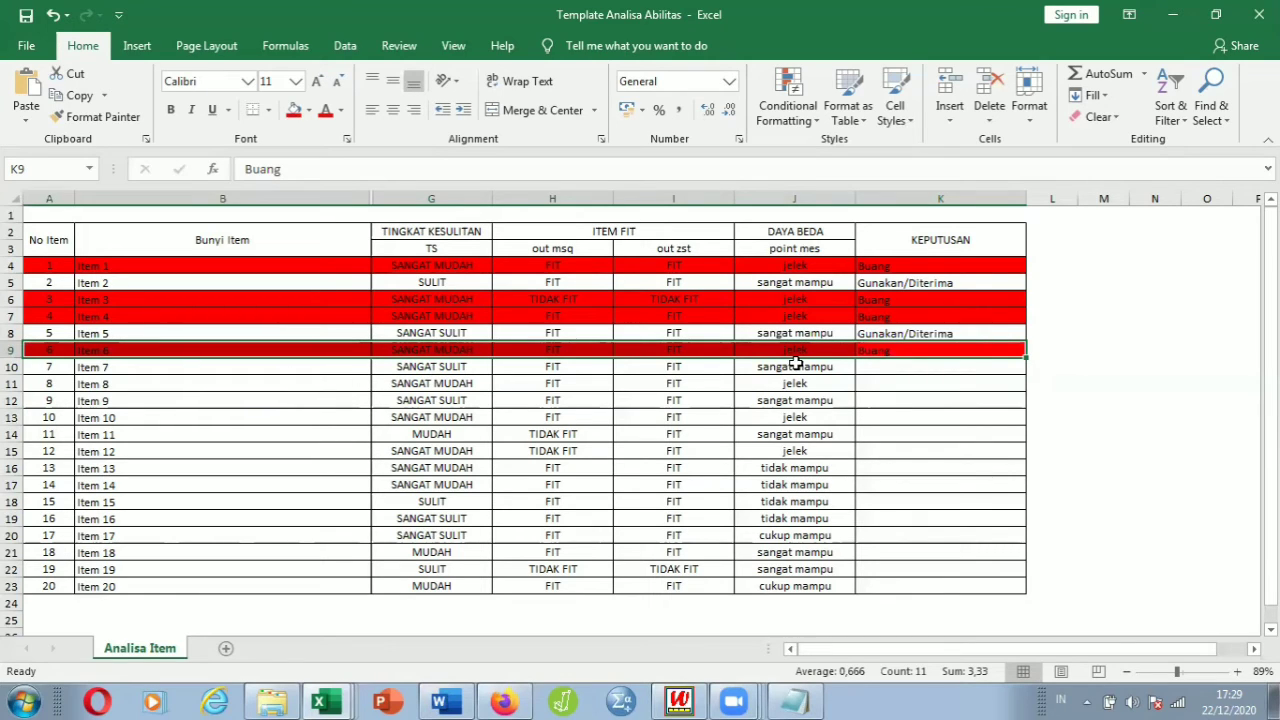
Enter "Gunakan/Diterima" as the KEPUTUSAN for Item 7 in K10.
{"action": "left_click", "coordinate": [872, 366]}
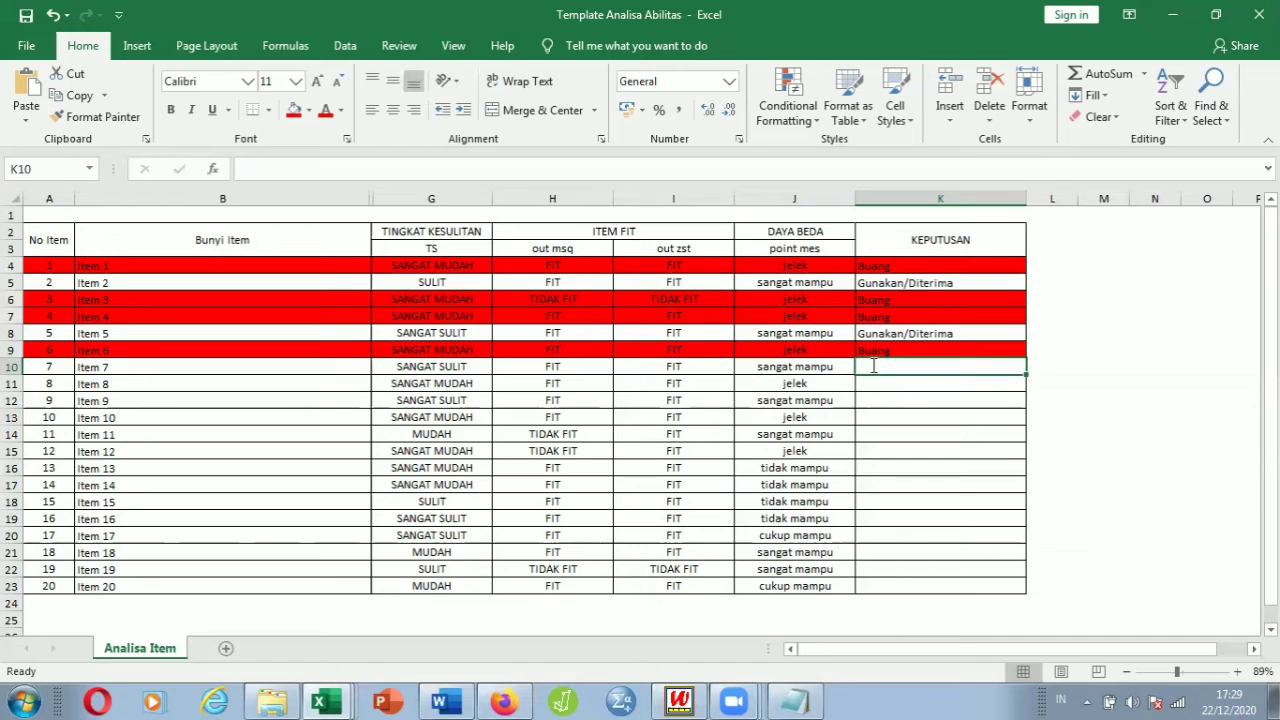
{"action": "type", "text": "Gunakan/Diterima"}
{"action": "key", "text": "Tab"}
{"action": "key", "text": "Down"}
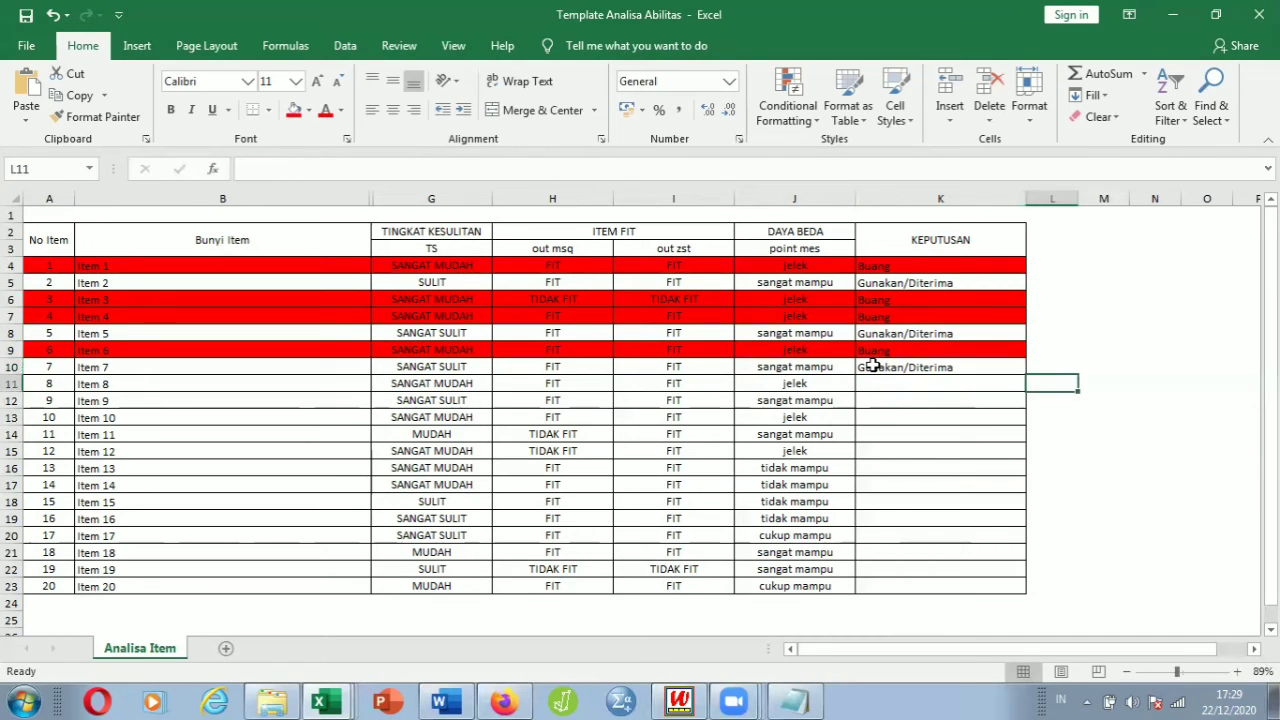
Enter "Buang" as the KEPUTUSAN for Item 8 in K11.
{"action": "key", "text": "Left"}
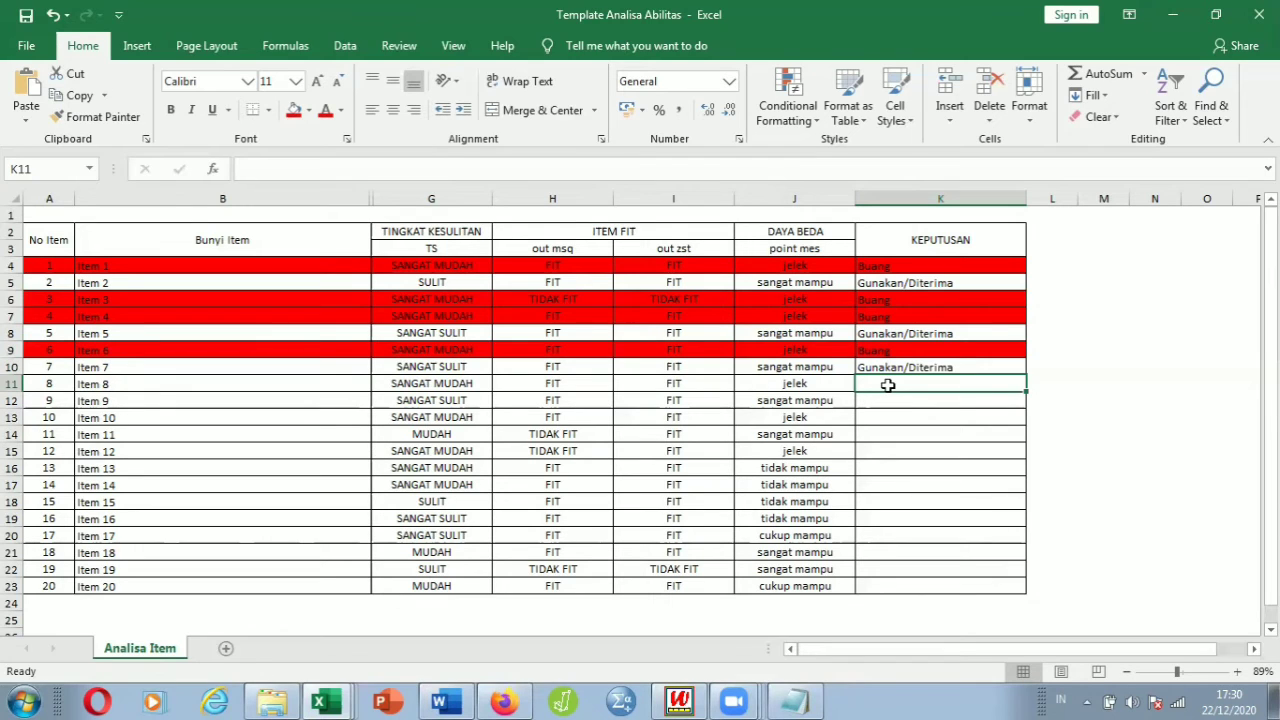
{"action": "type", "text": "B"}
{"action": "key", "text": "Left"}
{"action": "key", "text": "Right"}
Fill the whole Item 8 row (A11:K11) with red.
{"action": "key", "text": "shift+Left"}
{"action": "key", "text": "shift+Left"}
{"action": "key", "text": "shift+Left"}
{"action": "key", "text": "shift+Left"}
{"action": "key", "text": "shift+Left"}
{"action": "key", "text": "shift+Left"}
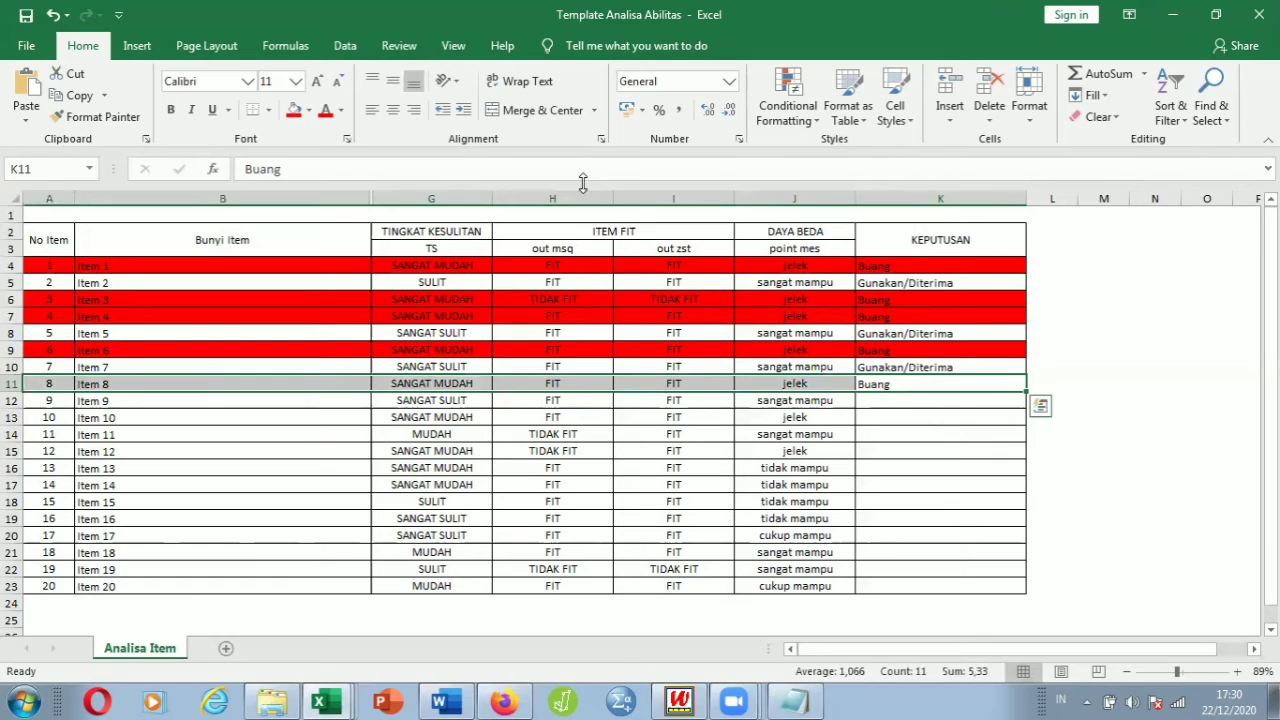
{"action": "left_click", "coordinate": [294, 114]}
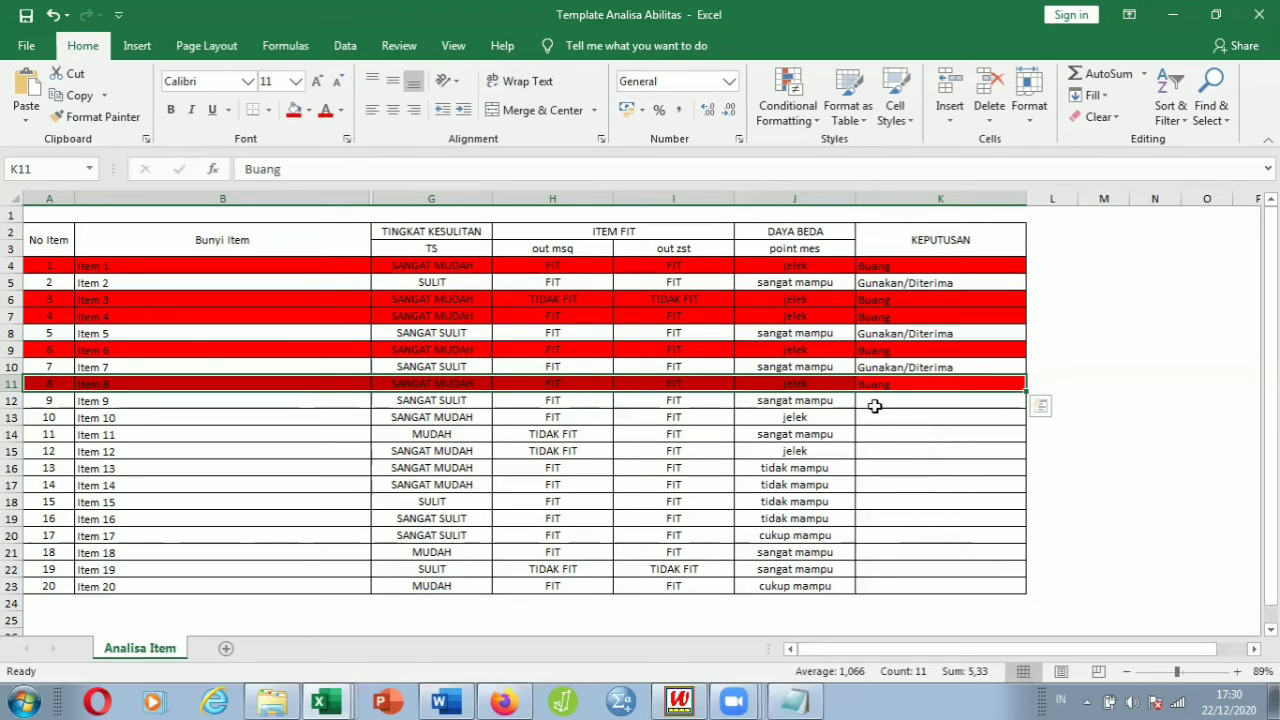
Enter "Gunakan/Diterima" as the KEPUTUSAN for Item 9 in K12.
{"action": "left_click", "coordinate": [875, 406]}
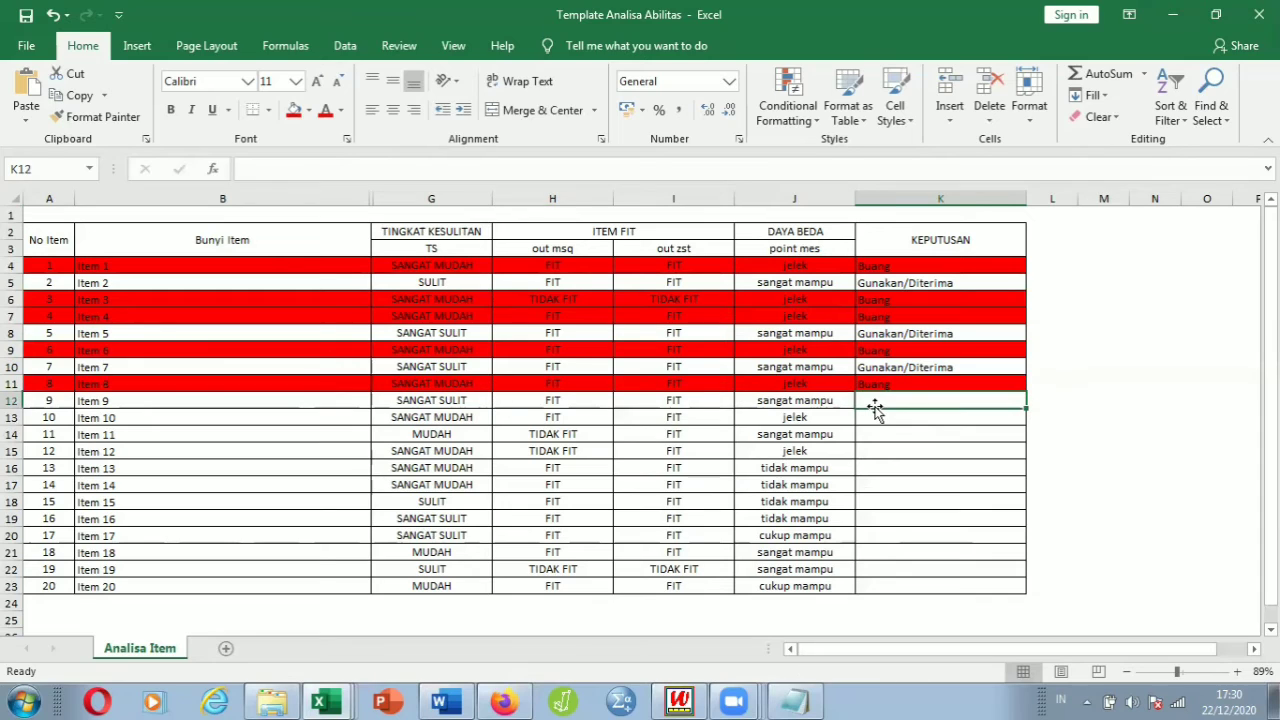
{"action": "type", "text": "gunakan/Diterima"}
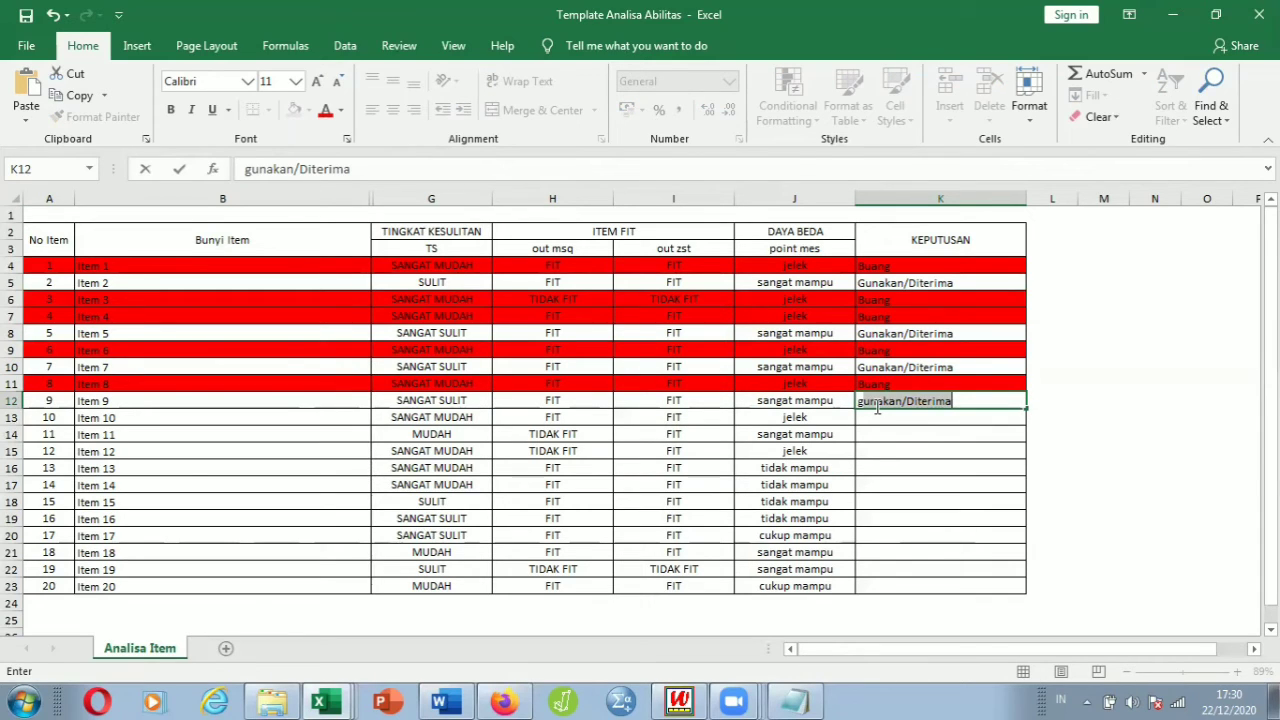
{"action": "key", "text": "Return"}
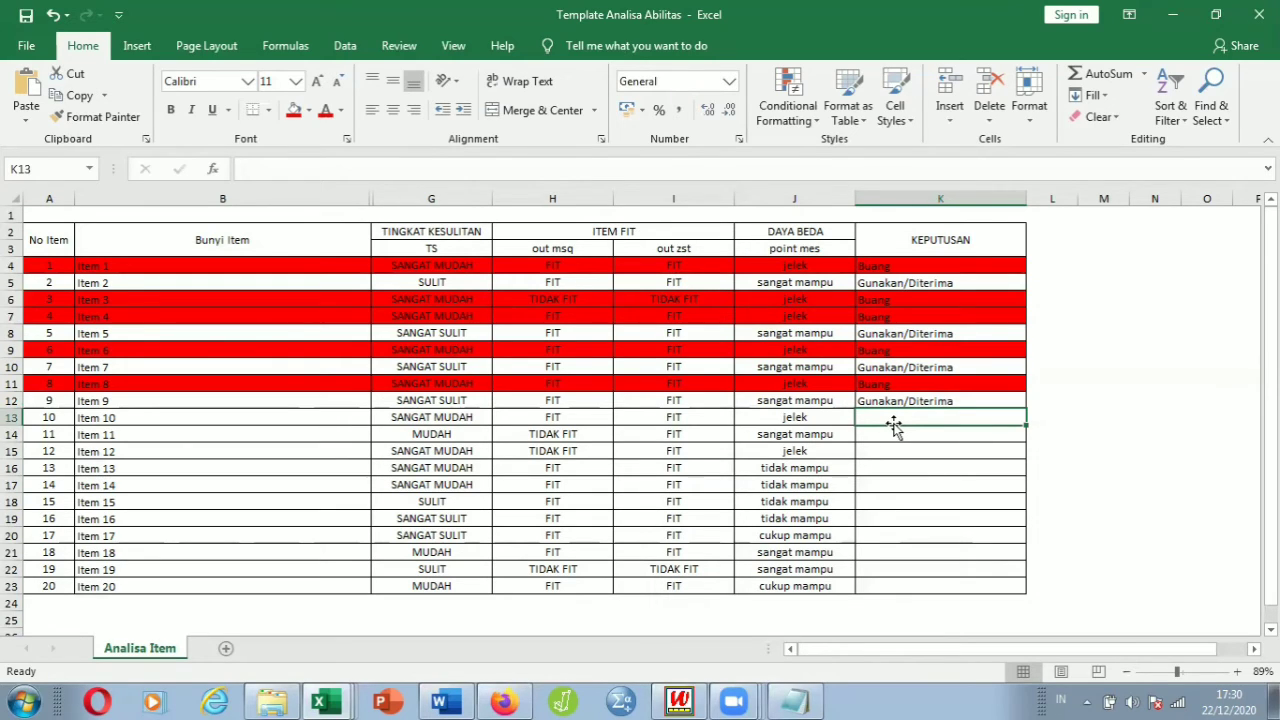
Enter "Buang" as the KEPUTUSAN for Item 10 in K13 and fill the whole row (A13:K13) with red.
{"action": "type", "text": "Buang"}
{"action": "key", "text": "Right"}
{"action": "key", "text": "Left"}
{"action": "key", "text": "shift+Left"}
{"action": "key", "text": "shift+Left"}
{"action": "key", "text": "shift+Left"}
{"action": "key", "text": "shift+Left"}
{"action": "key", "text": "shift+Left"}
{"action": "key", "text": "shift+Left"}
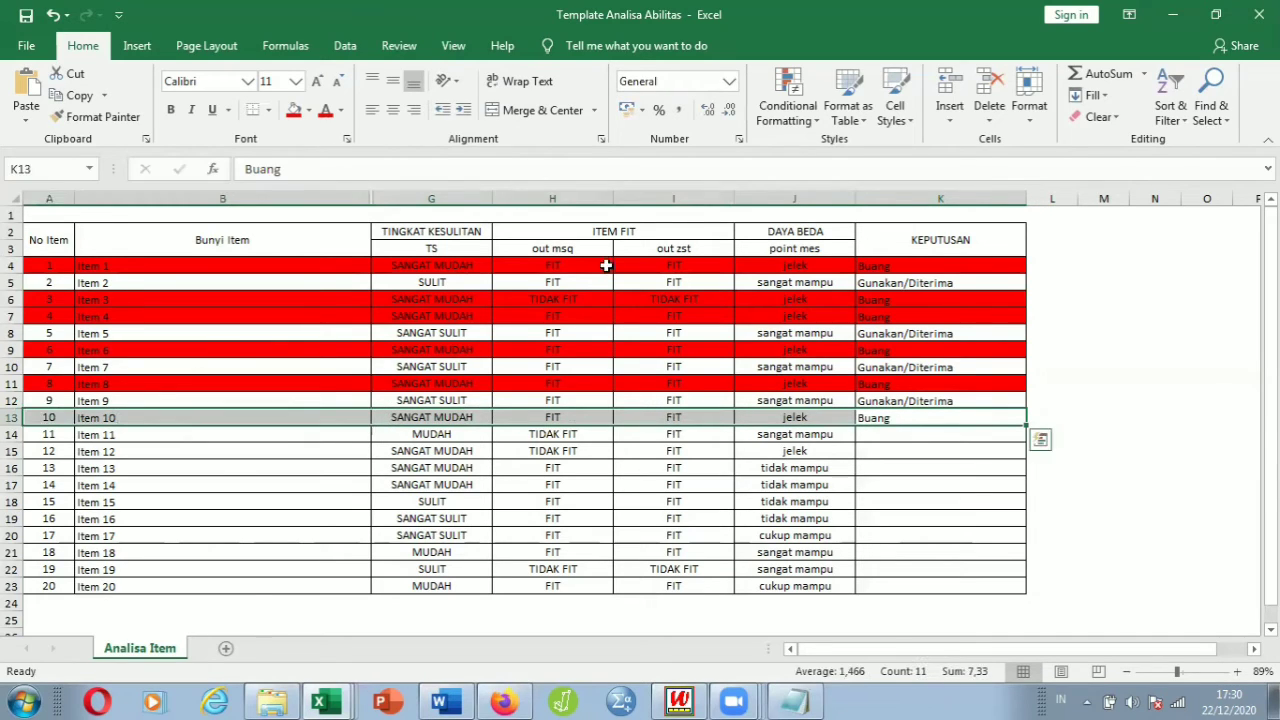
{"action": "left_click", "coordinate": [293, 111]}
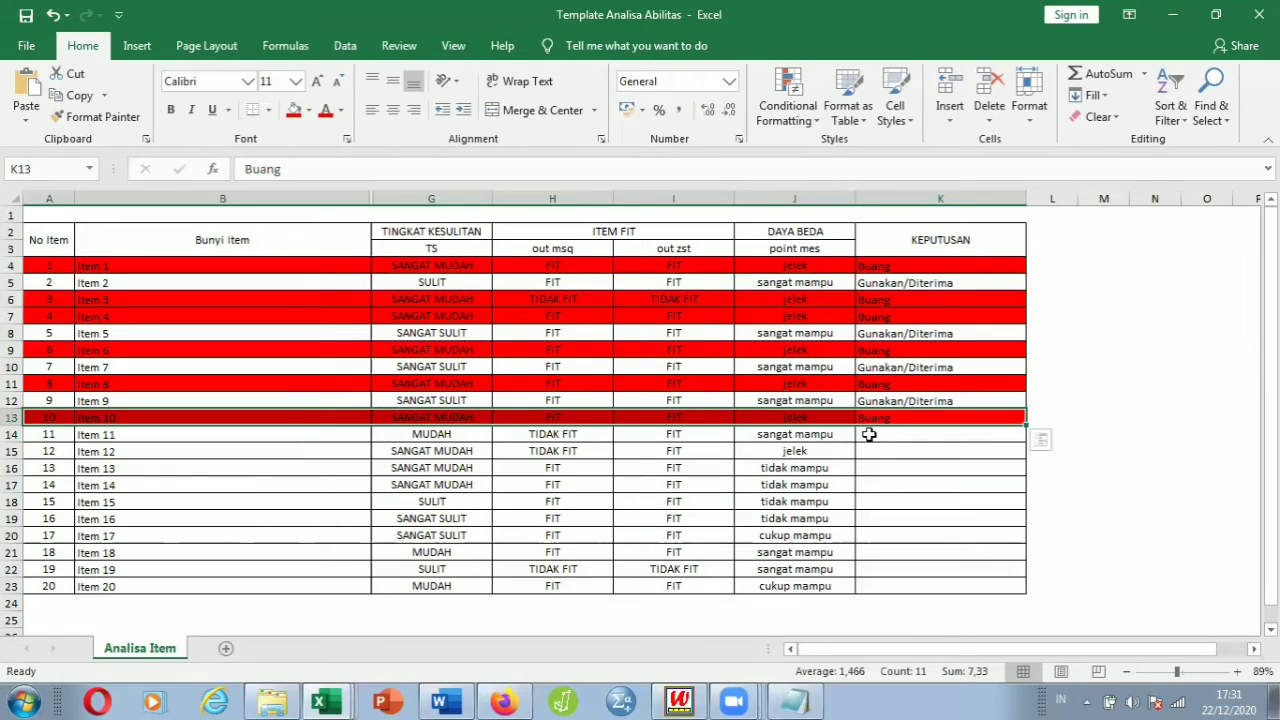
Enter "Revisi" as the KEPUTUSAN for Item 11 in K14.
{"action": "left_click", "coordinate": [869, 434]}
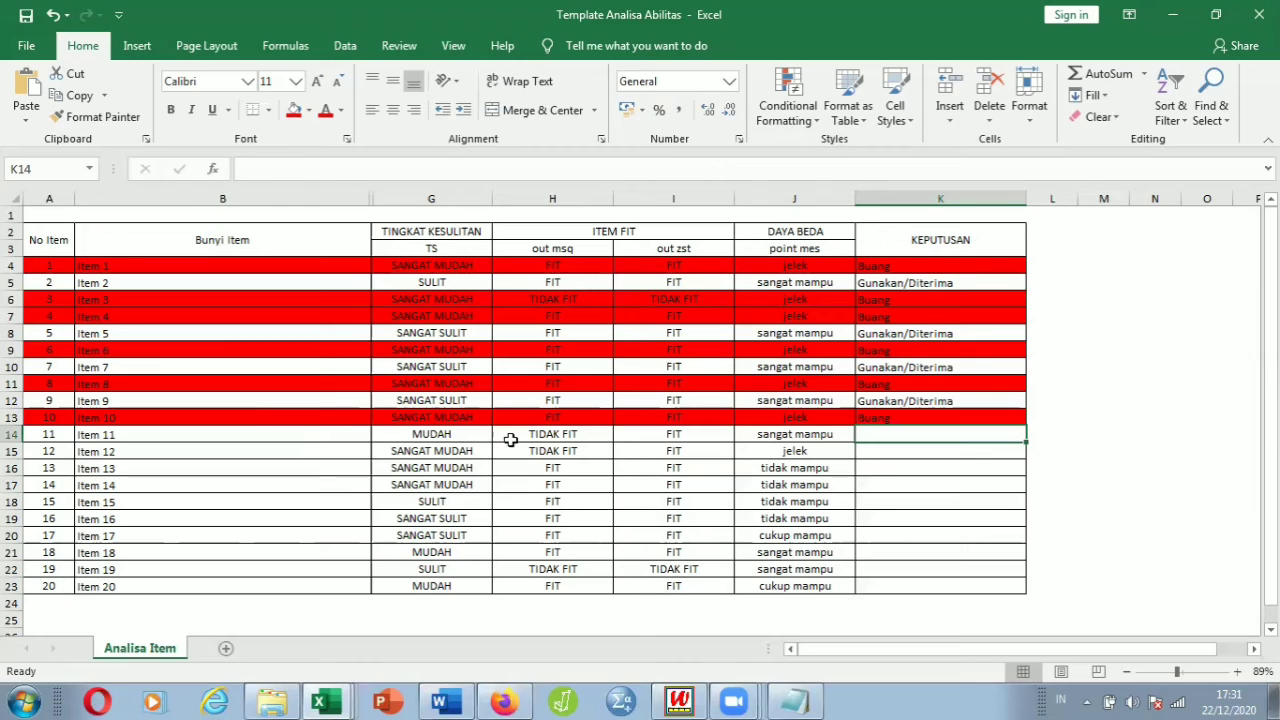
{"action": "left_click", "coordinate": [117, 430]}
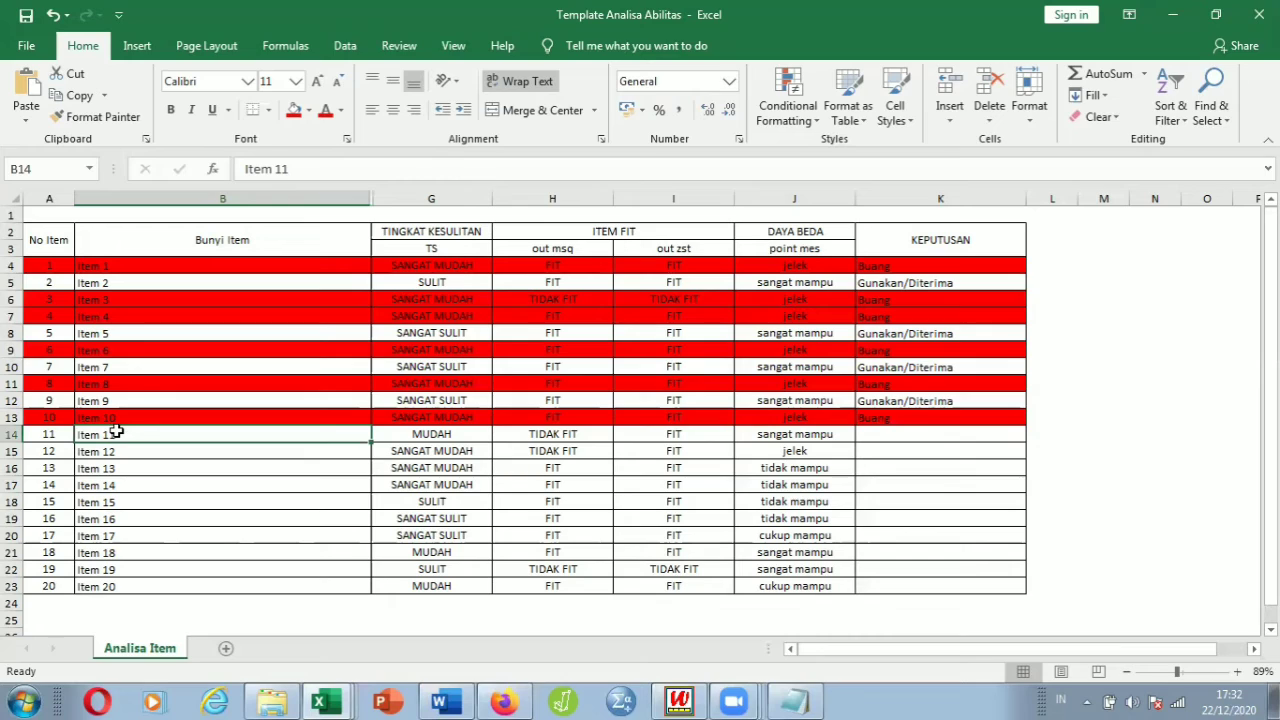
{"action": "left_click", "coordinate": [867, 438]}
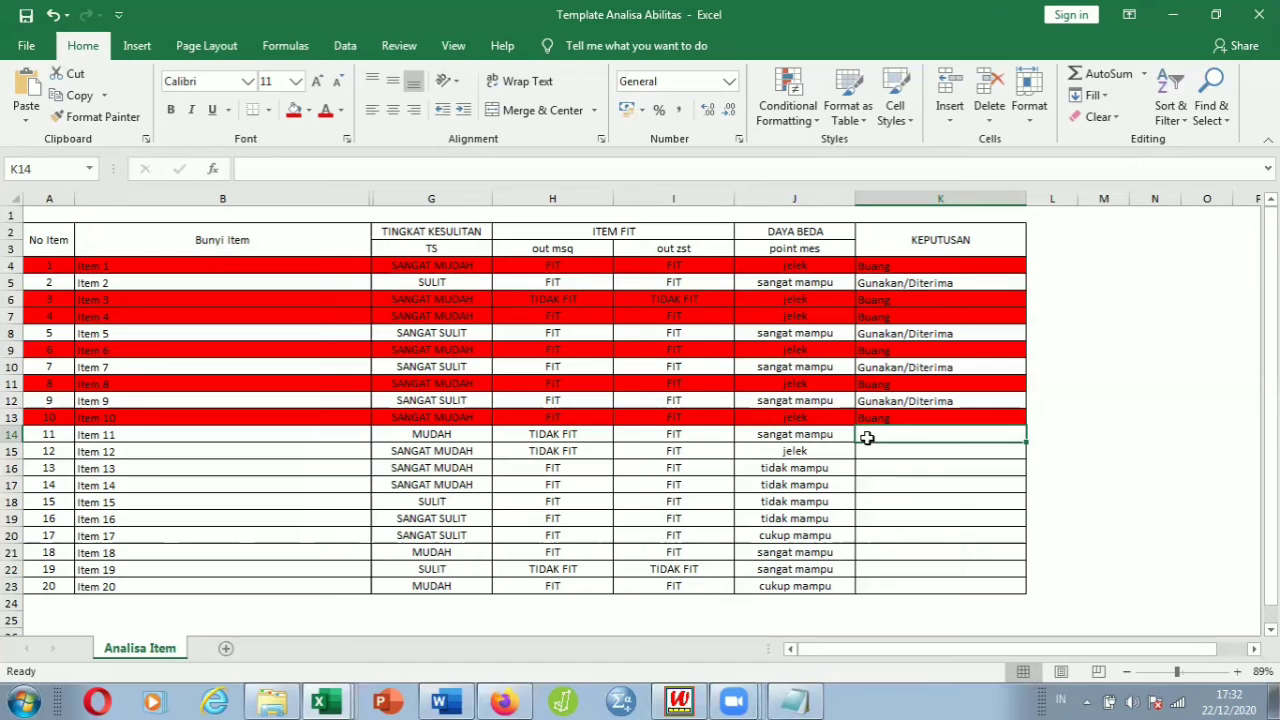
{"action": "type", "text": "Rev"}
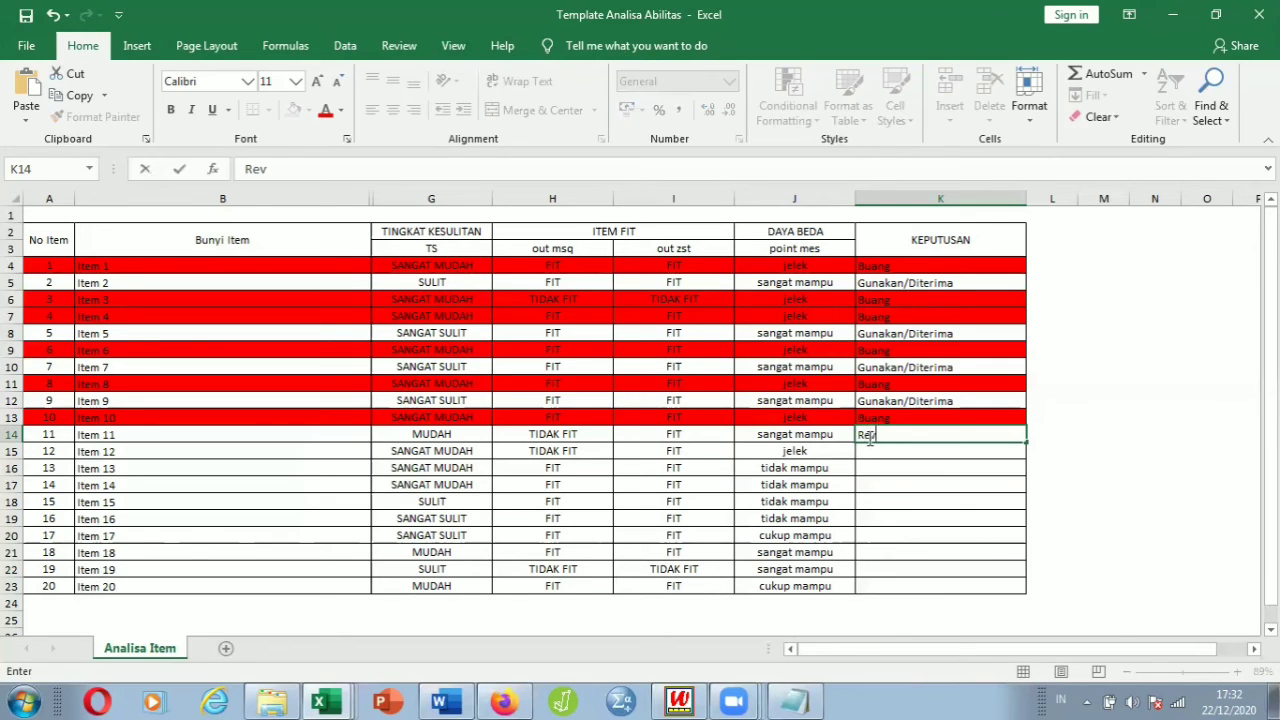
{"action": "type", "text": "isi"}
Fill the whole Item 11 row (A14:K14) with yellow.
{"action": "key", "text": "shift+Left"}
{"action": "key", "text": "shift+Left"}
{"action": "key", "text": "shift+Left"}
{"action": "key", "text": "shift+Left"}
{"action": "key", "text": "shift+Left"}
{"action": "key", "text": "shift+Left"}
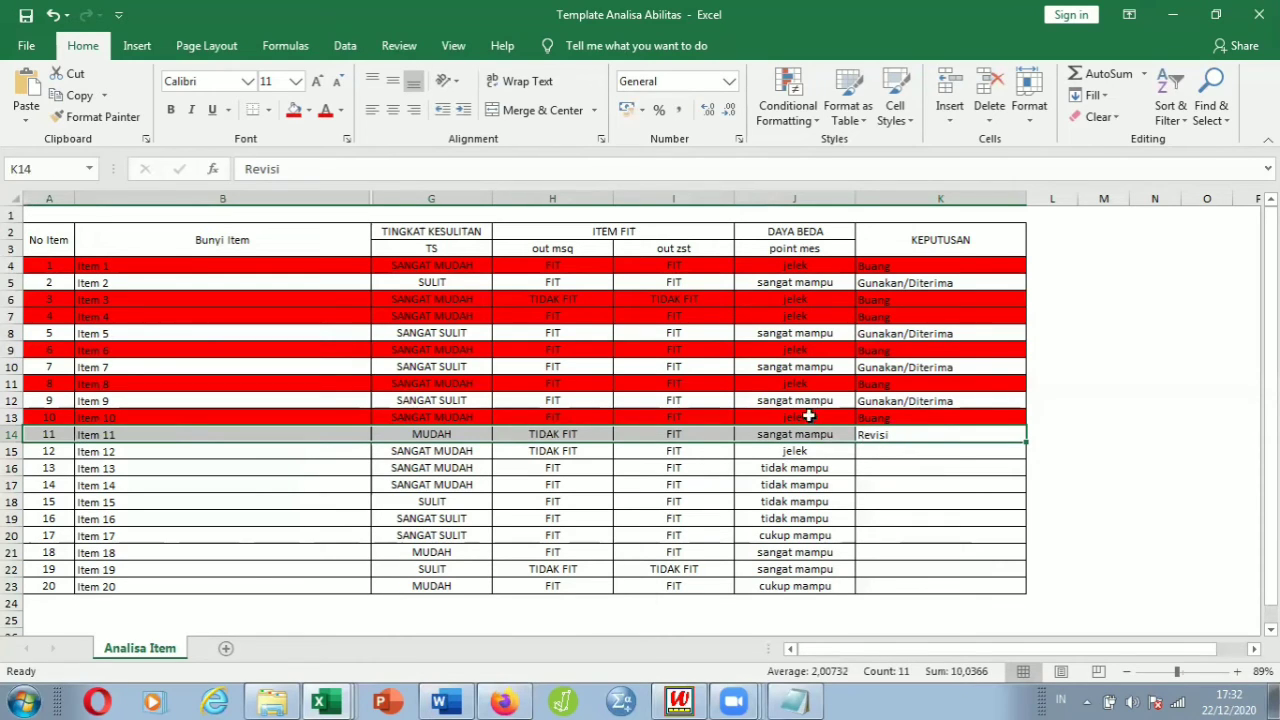
{"action": "left_click", "coordinate": [309, 110]}
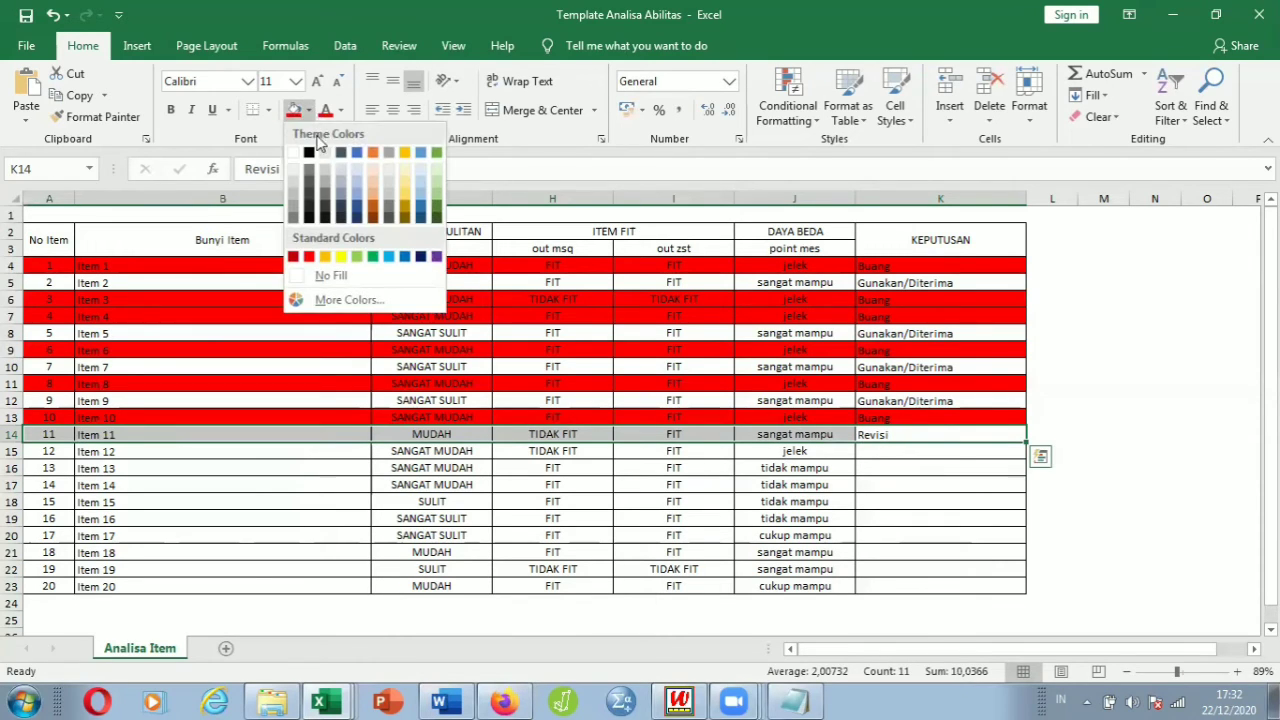
{"action": "left_click", "coordinate": [339, 256]}
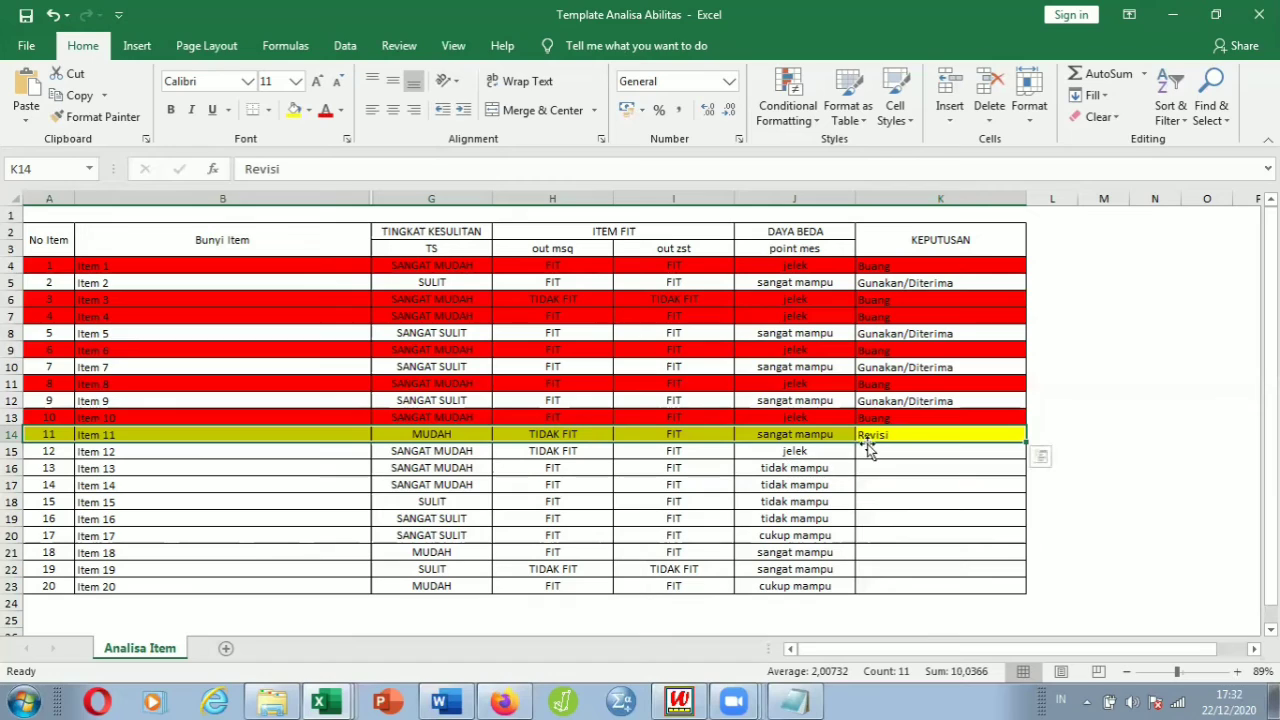
Replace the KEPUTUSAN for Item 11 in K14 with "Revisi (Gunakan/Buang)".
{"action": "left_click", "coordinate": [897, 435]}
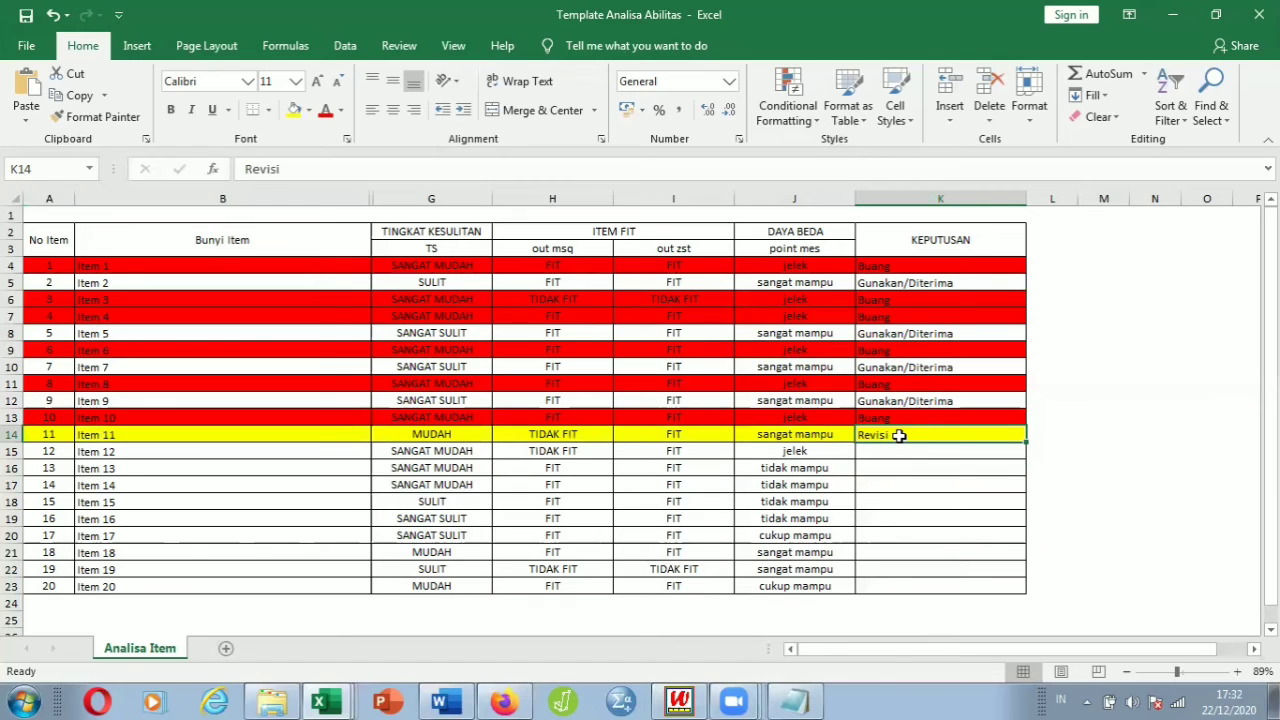
{"action": "key", "text": "BackSpace"}
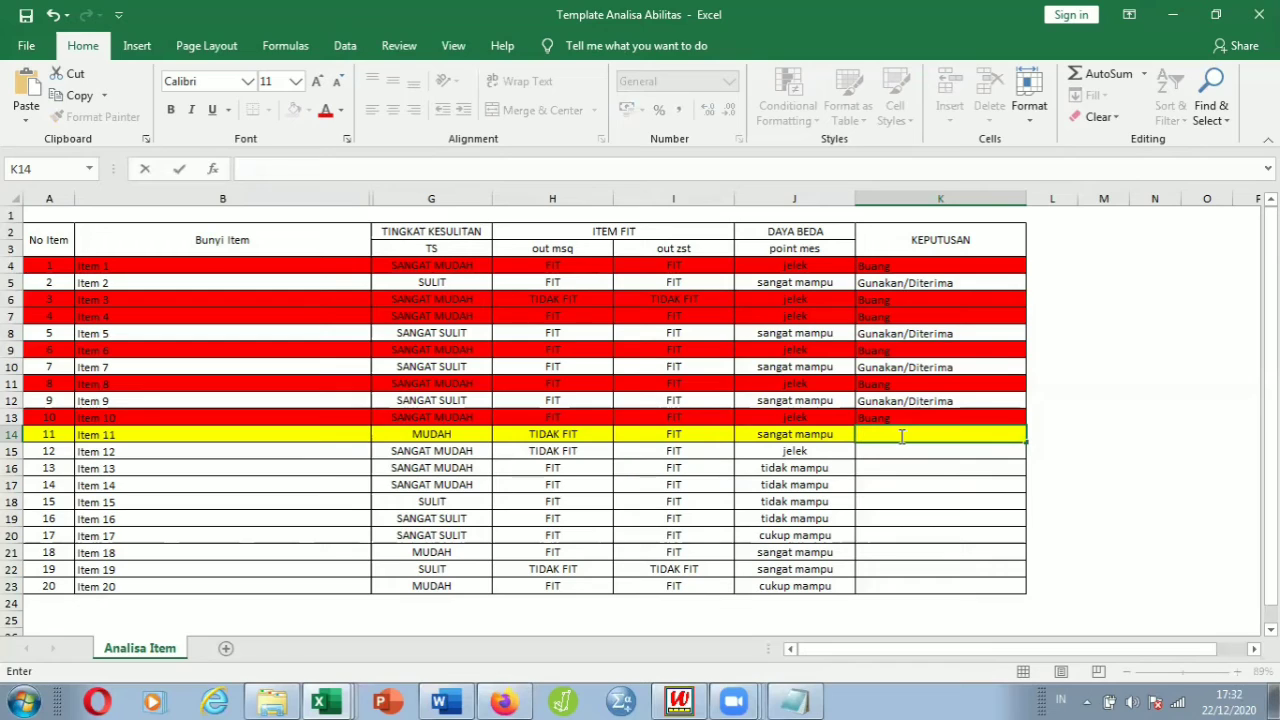
{"action": "type", "text": "Revisi"}
{"action": "left_click", "coordinate": [398, 165]}
{"action": "type", "text": "(Gunakan"}
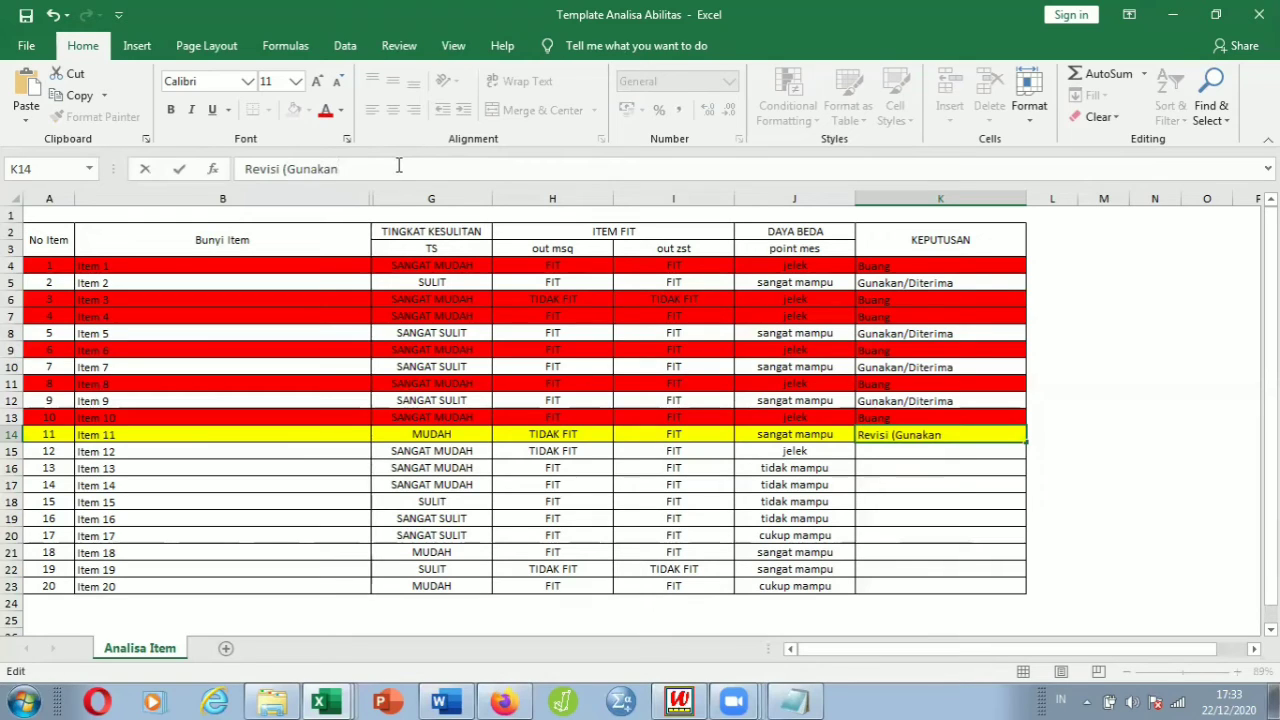
{"action": "type", "text": "/Buang)"}
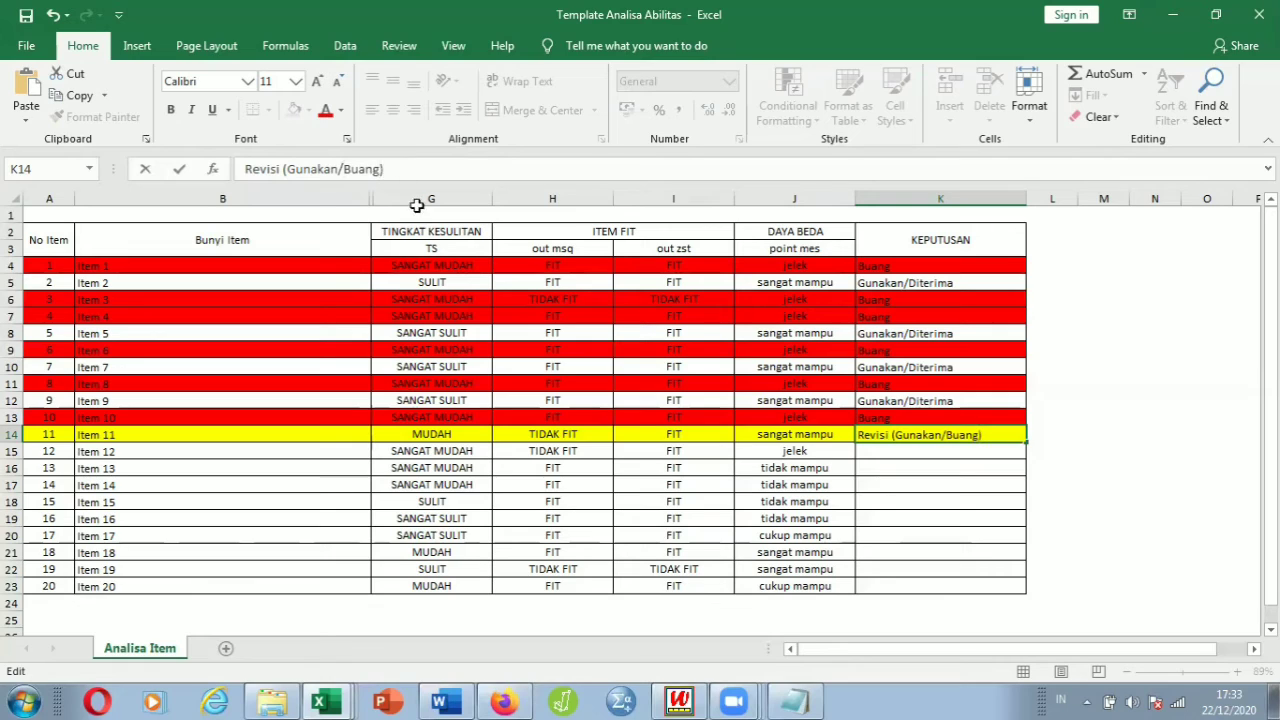
{"action": "left_click", "coordinate": [310, 452]}
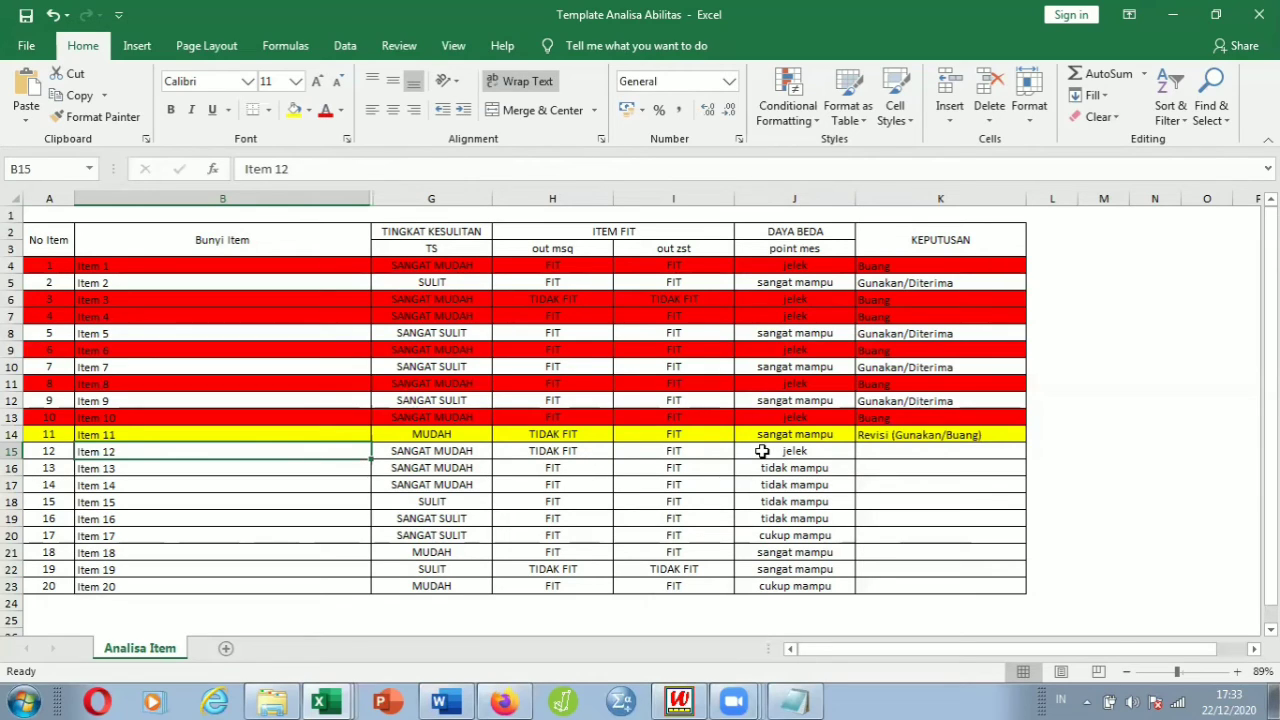
Enter "Buang" as the KEPUTUSAN for Item 12 in K15.
{"action": "left_click", "coordinate": [882, 452]}
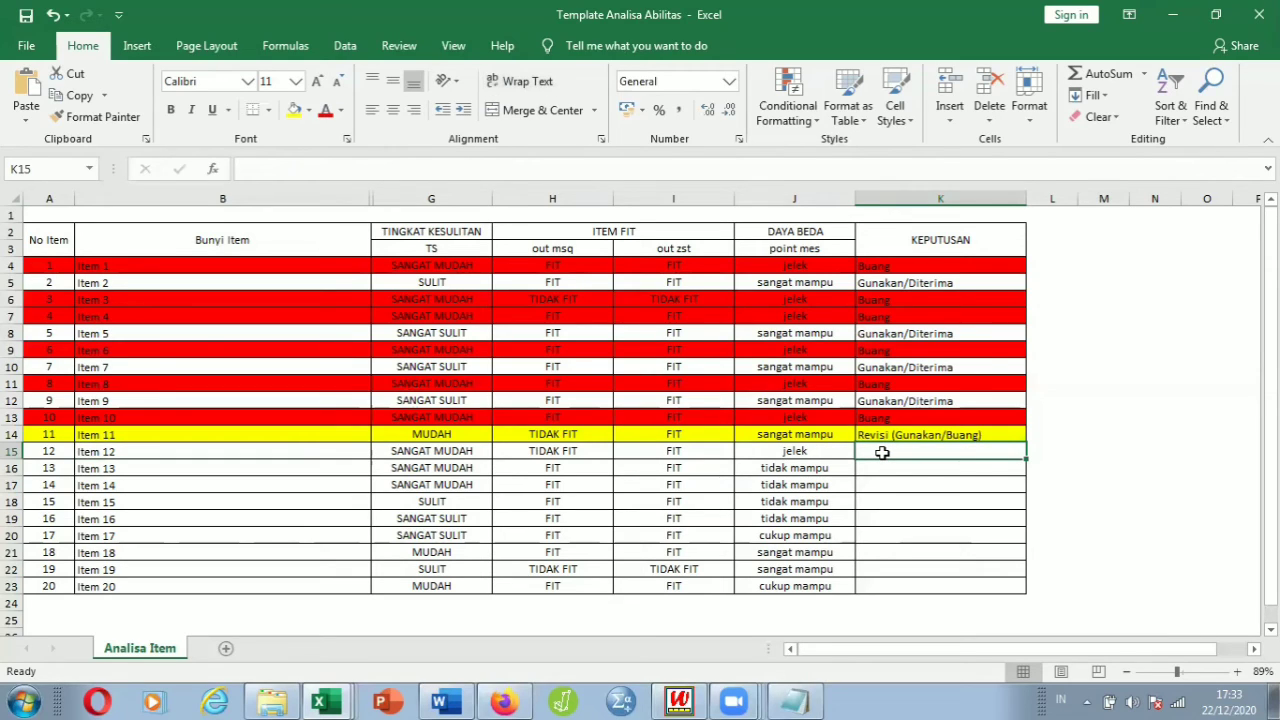
{"action": "type", "text": "B"}
{"action": "key", "text": "Tab"}
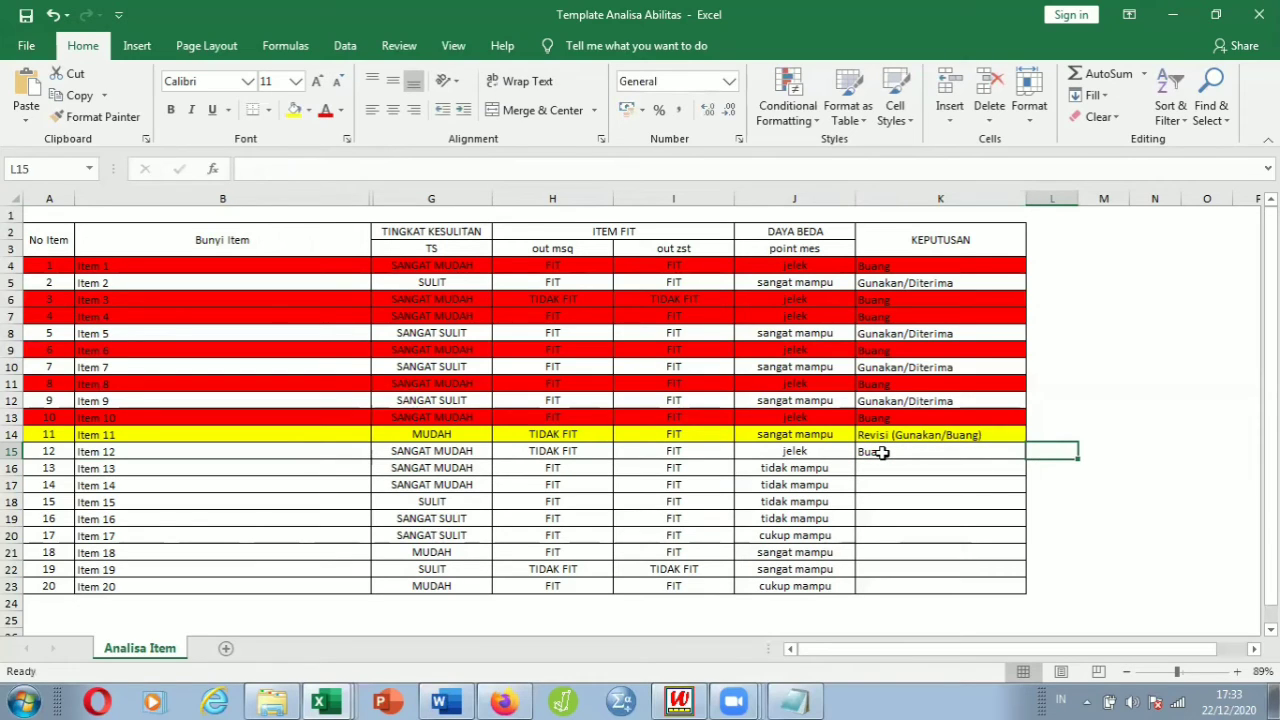
Fill the whole Item 12 row (A15:K15) with red.
{"action": "left_click", "coordinate": [880, 452]}
{"action": "key", "text": "shift+Left"}
{"action": "key", "text": "shift+Left"}
{"action": "key", "text": "shift+Left"}
{"action": "key", "text": "shift+Left"}
{"action": "key", "text": "shift+Left"}
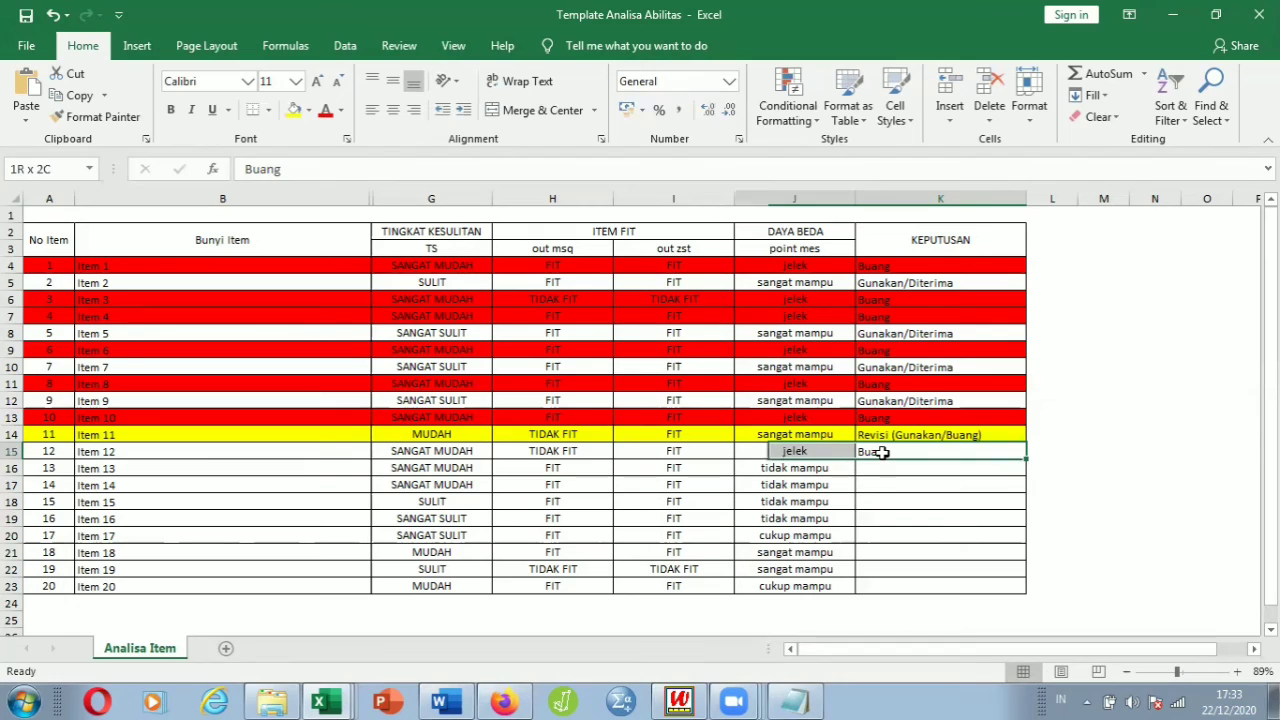
{"action": "key", "text": "shift+Left"}
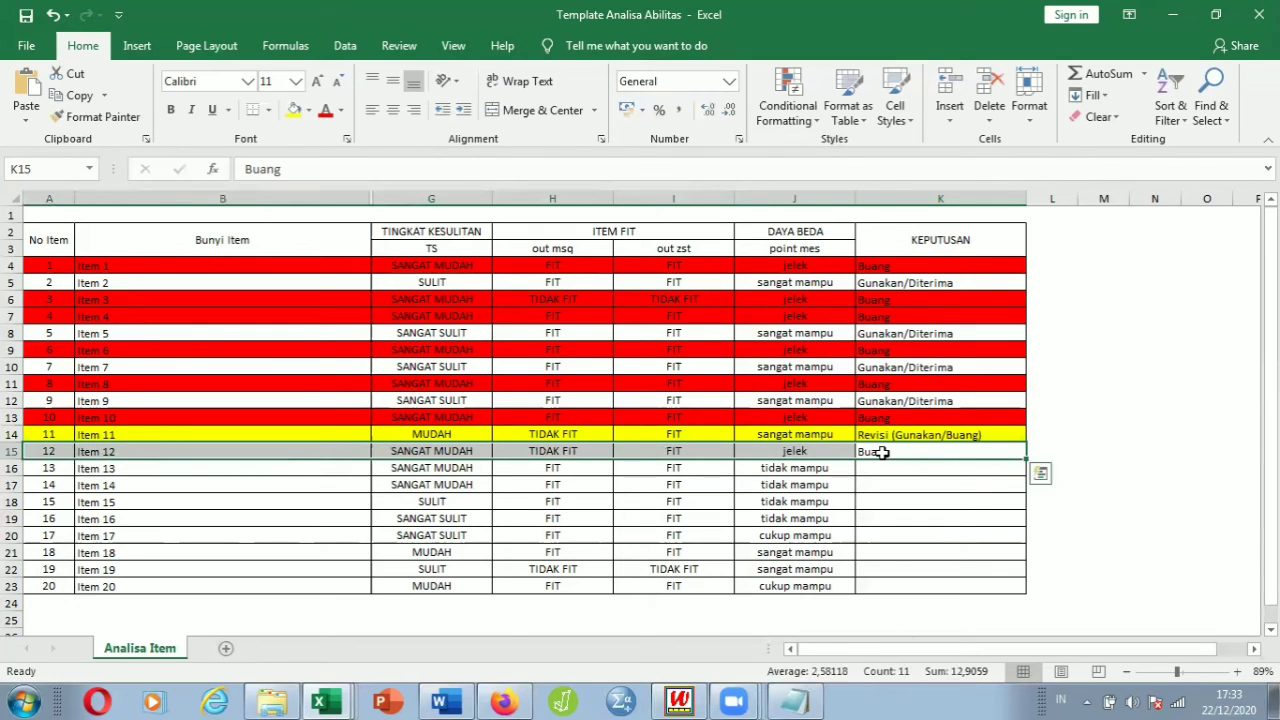
{"action": "left_click", "coordinate": [308, 110]}
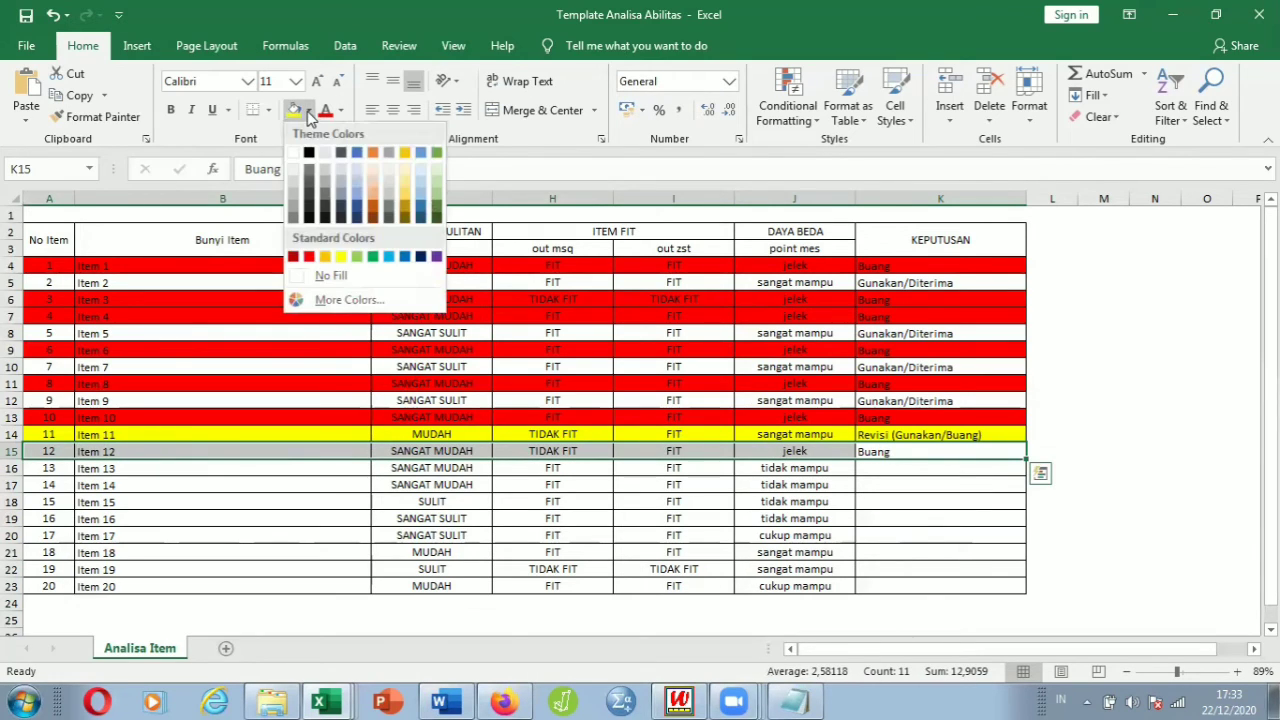
{"action": "left_click", "coordinate": [310, 257]}
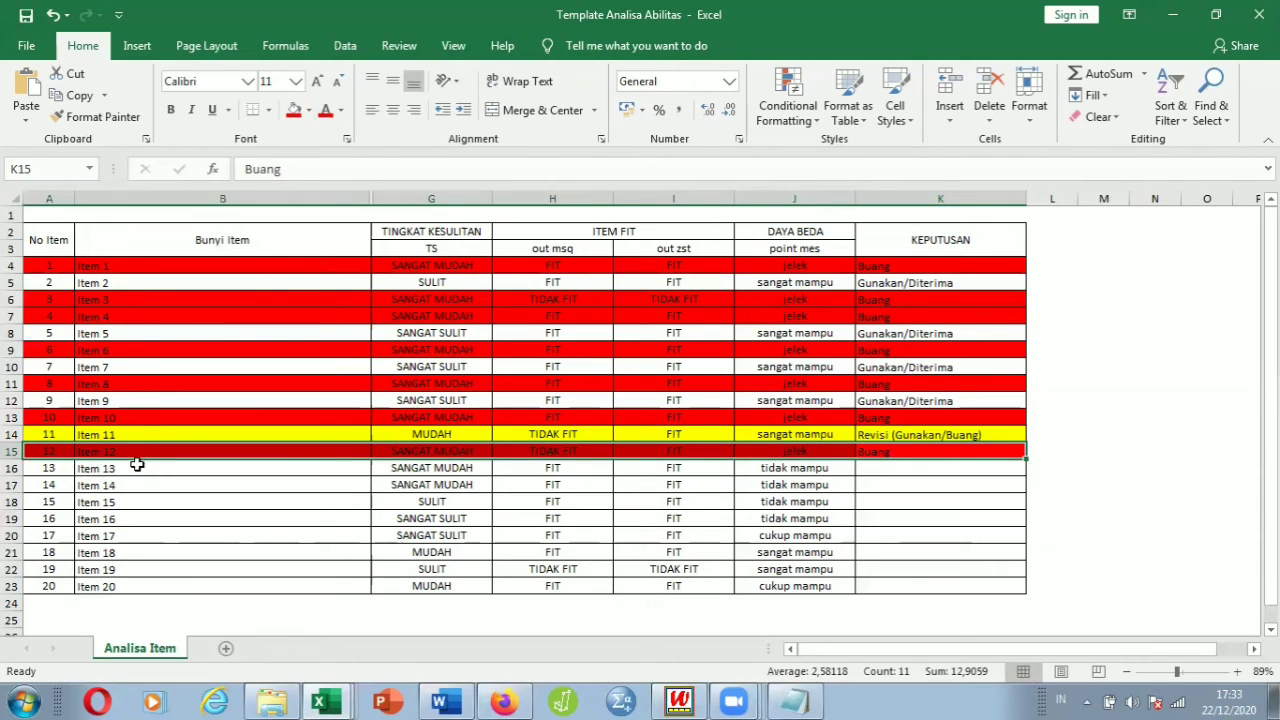
Fill the rows of Items 13 to 16 (A16:K19) with red.
{"action": "left_click", "coordinate": [140, 466]}
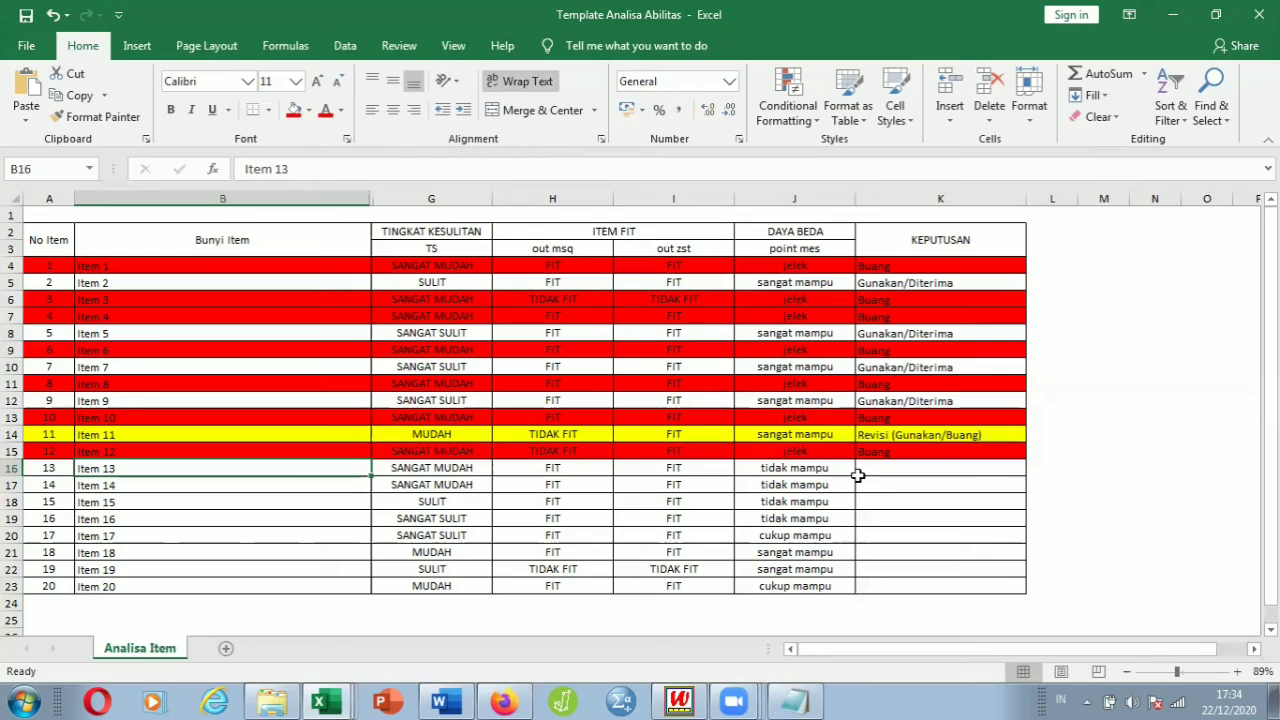
{"action": "left_click", "coordinate": [46, 466]}
{"action": "key", "text": "shift+Right"}
{"action": "key", "text": "shift+Right"}
{"action": "key", "text": "shift+Right"}
{"action": "key", "text": "shift+Right"}
{"action": "key", "text": "shift+Right"}
{"action": "key", "text": "shift+Right"}
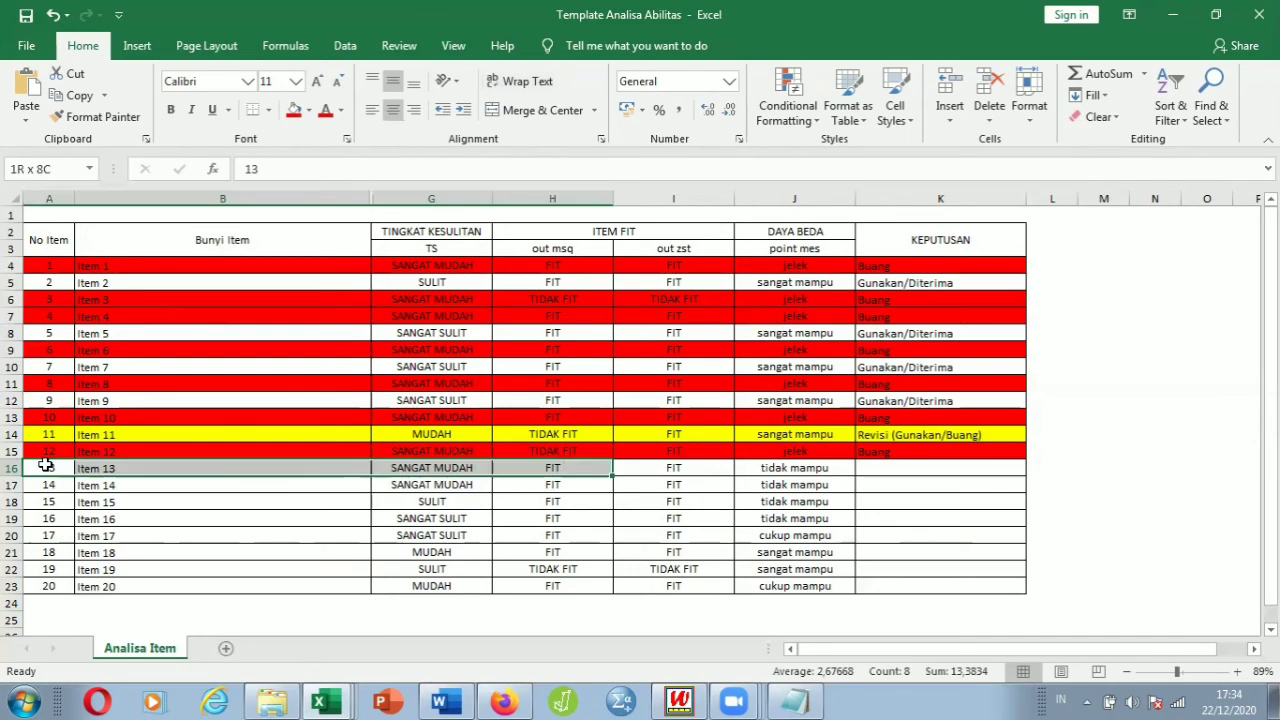
{"action": "key", "text": "shift+Down"}
{"action": "key", "text": "shift+Down"}
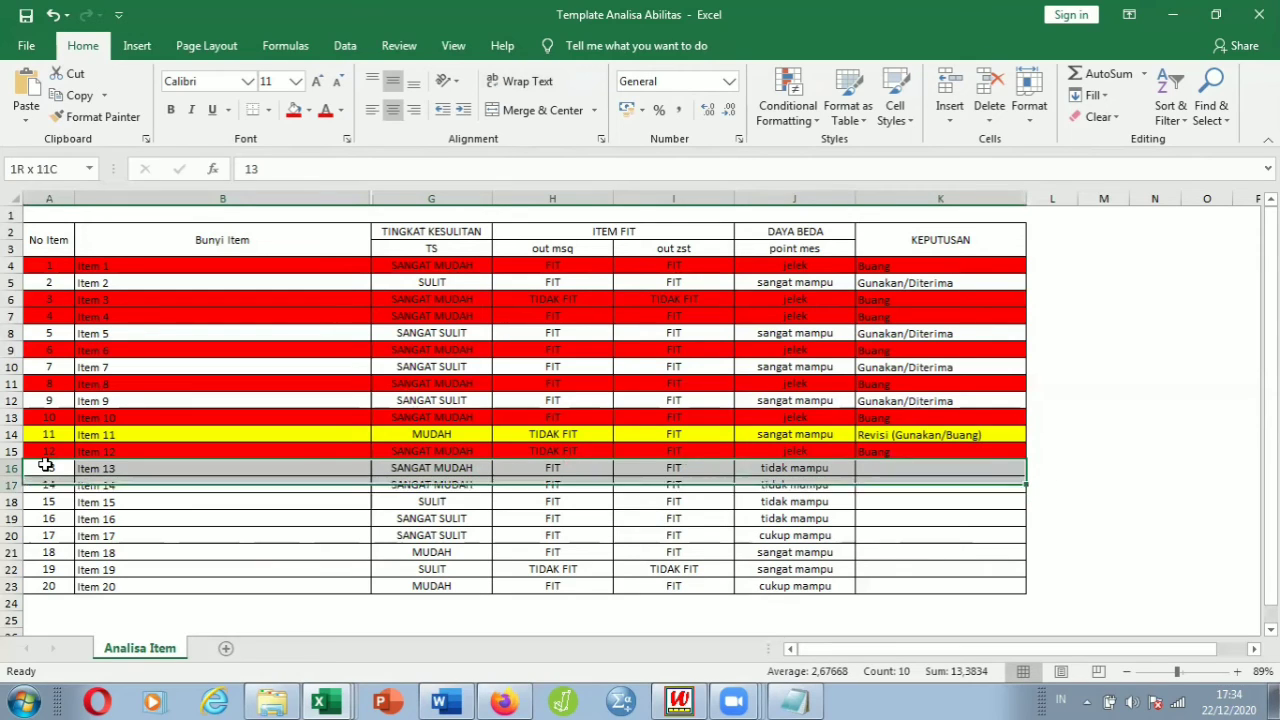
{"action": "key", "text": "shift+Down"}
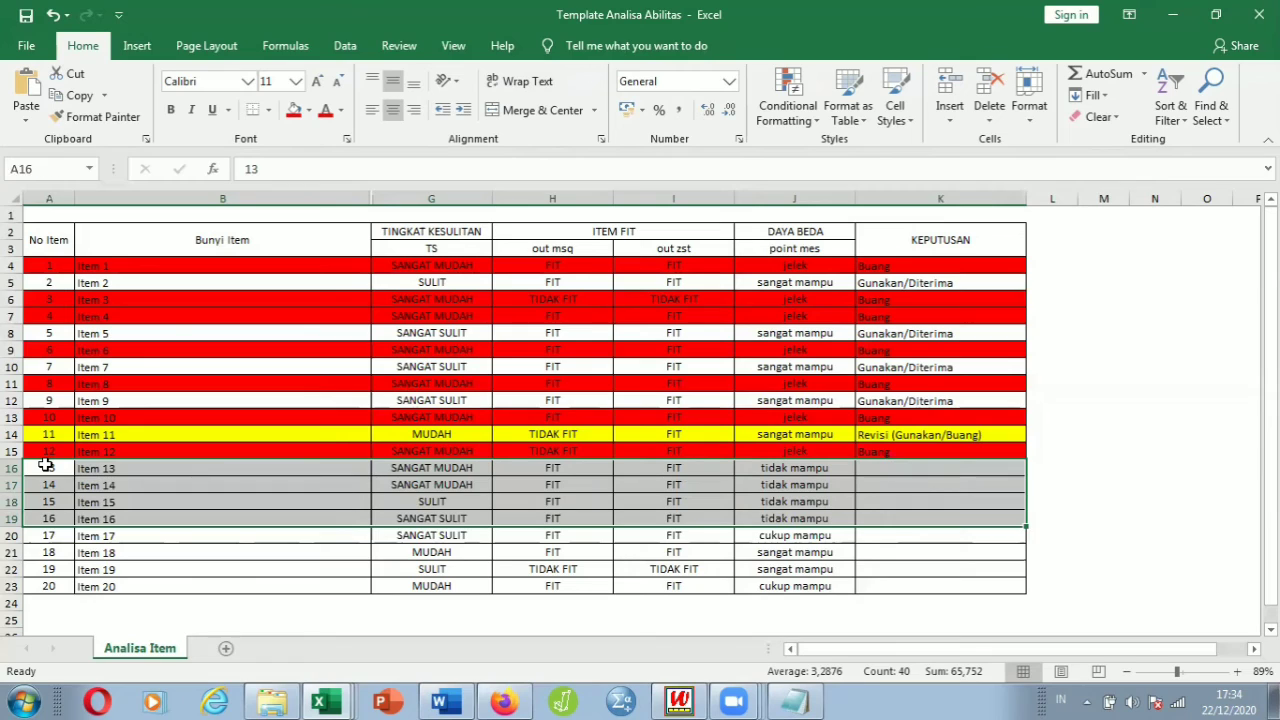
{"action": "left_click", "coordinate": [293, 108]}
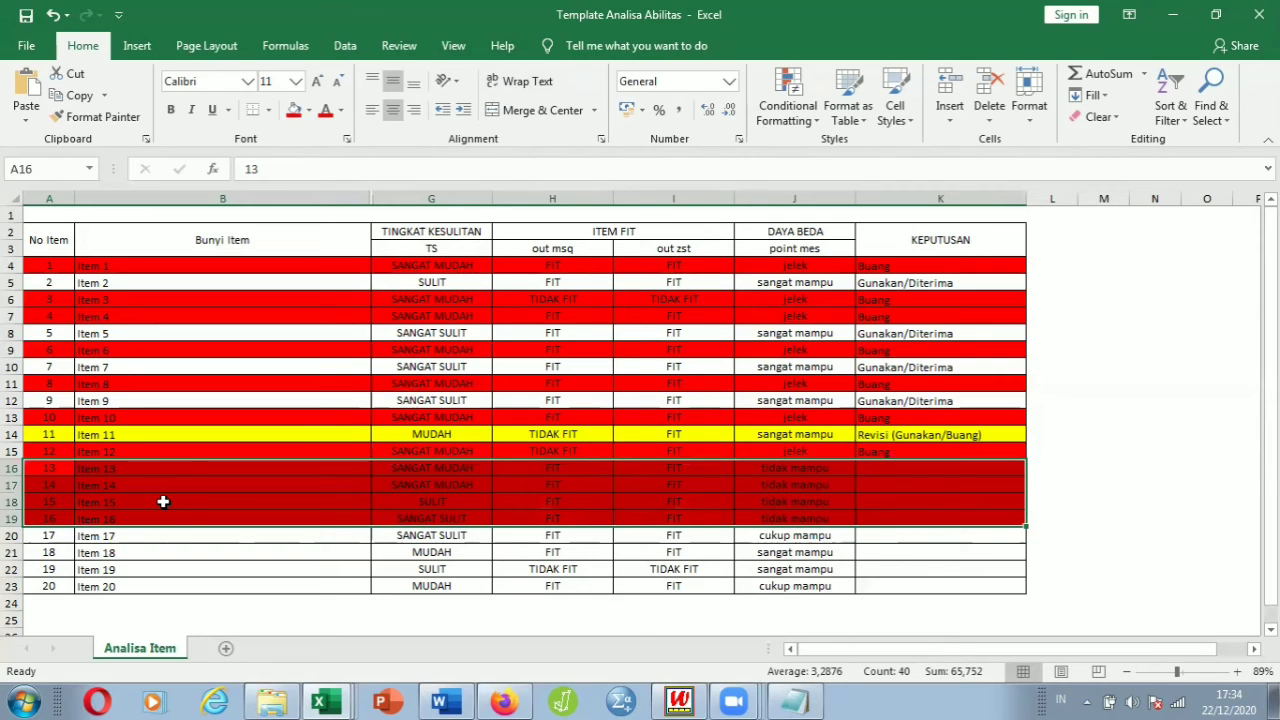
Enter "Buang" as the KEPUTUSAN for each of Items 13 to 16 in K16:K19.
{"action": "left_click", "coordinate": [882, 466]}
{"action": "left_click", "coordinate": [894, 452]}
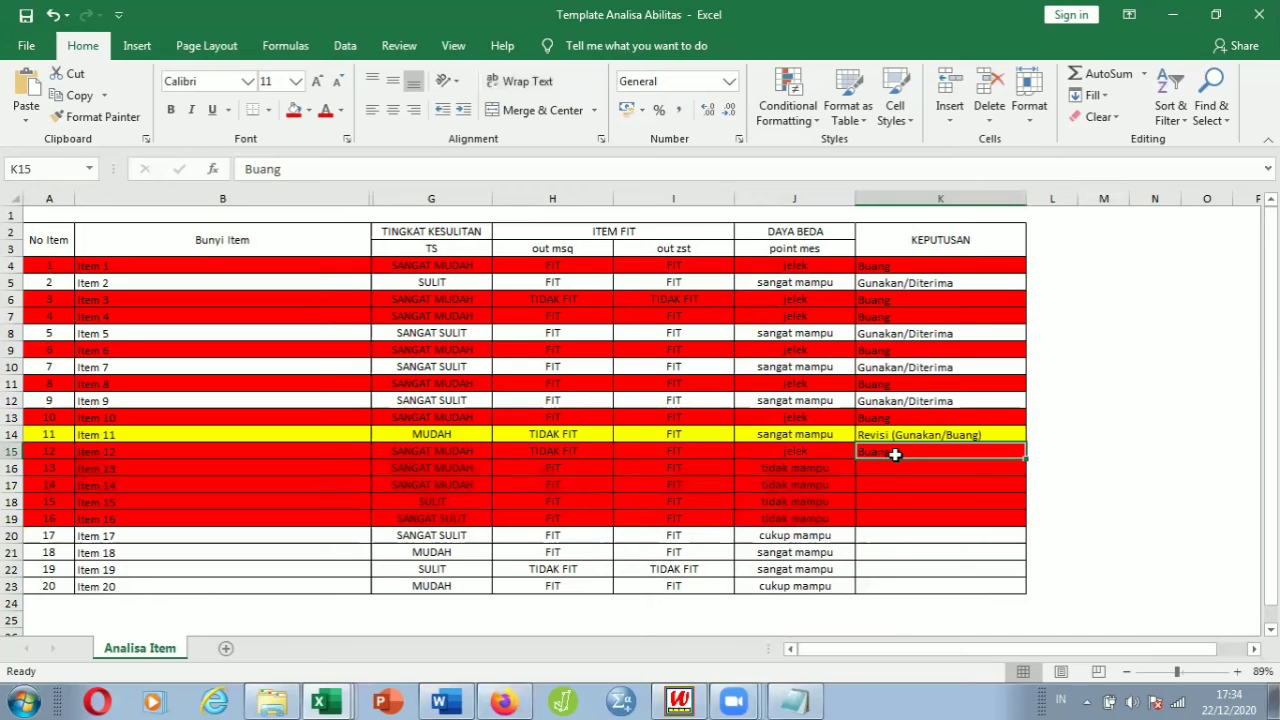
{"action": "left_click", "coordinate": [875, 466]}
{"action": "type", "text": "buang"}
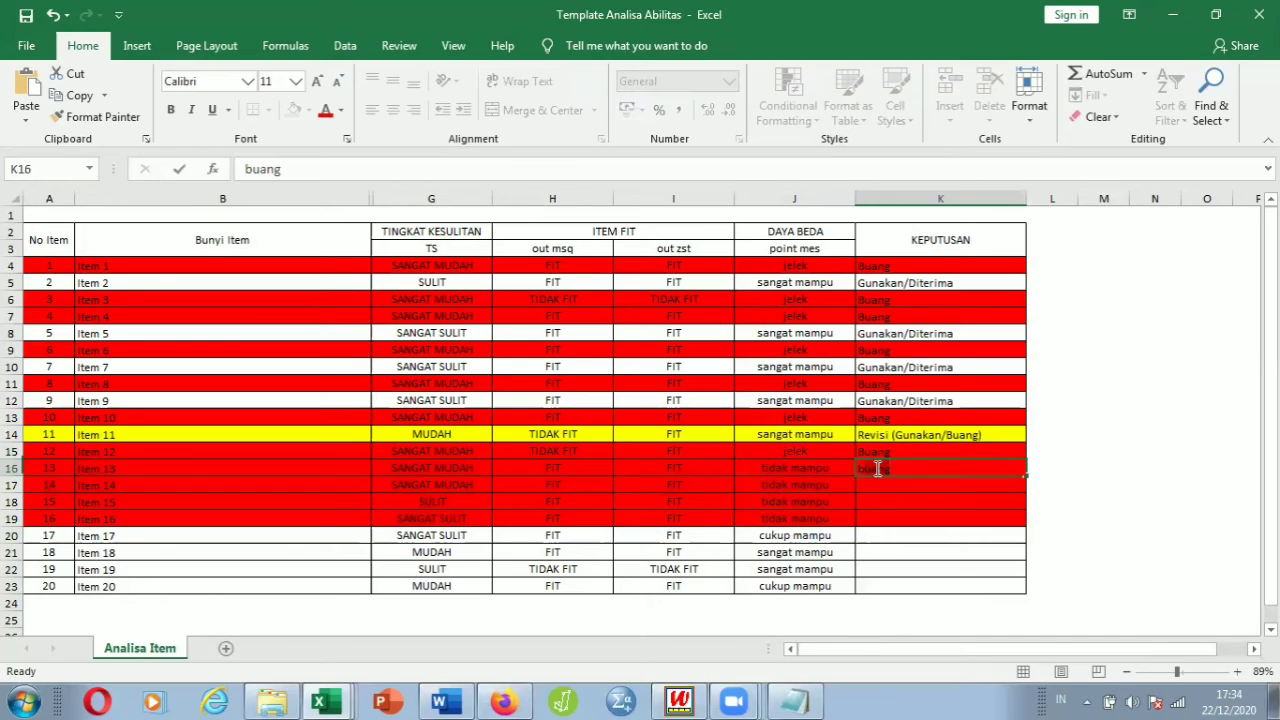
{"action": "key", "text": "Return"}
{"action": "type", "text": "buang"}
{"action": "key", "text": "Return"}
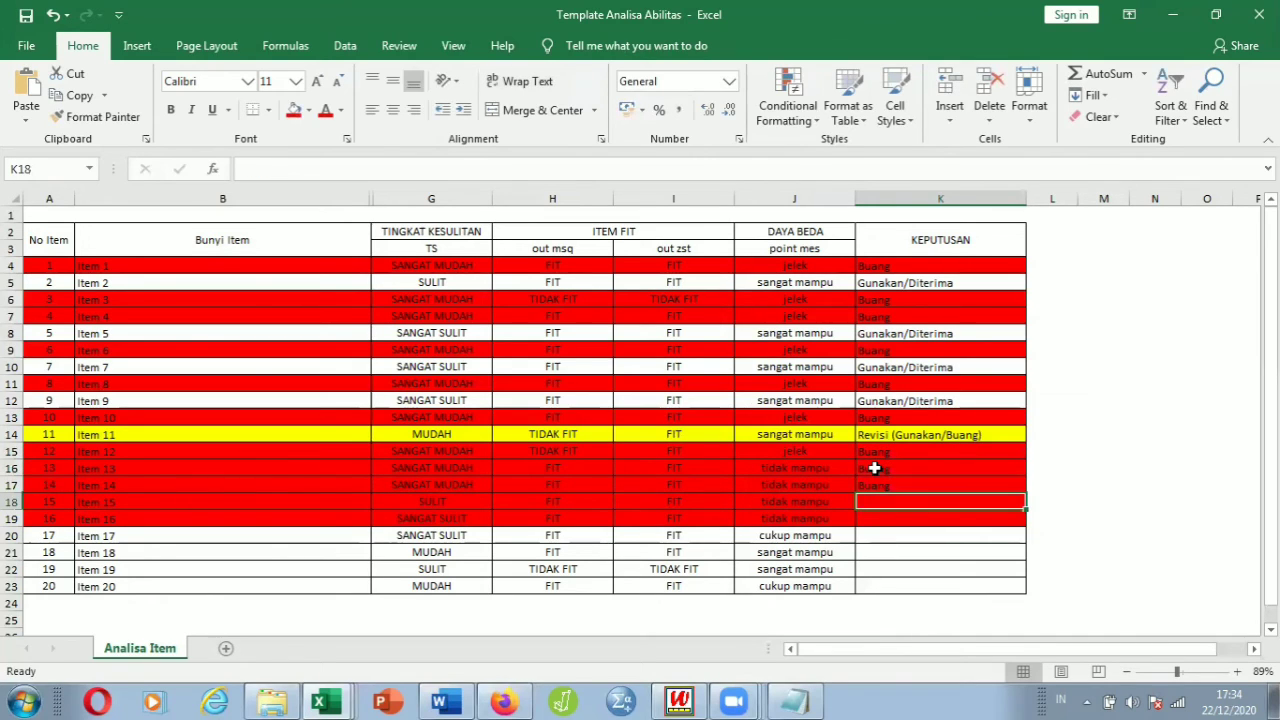
{"action": "type", "text": "buang"}
{"action": "key", "text": "Return"}
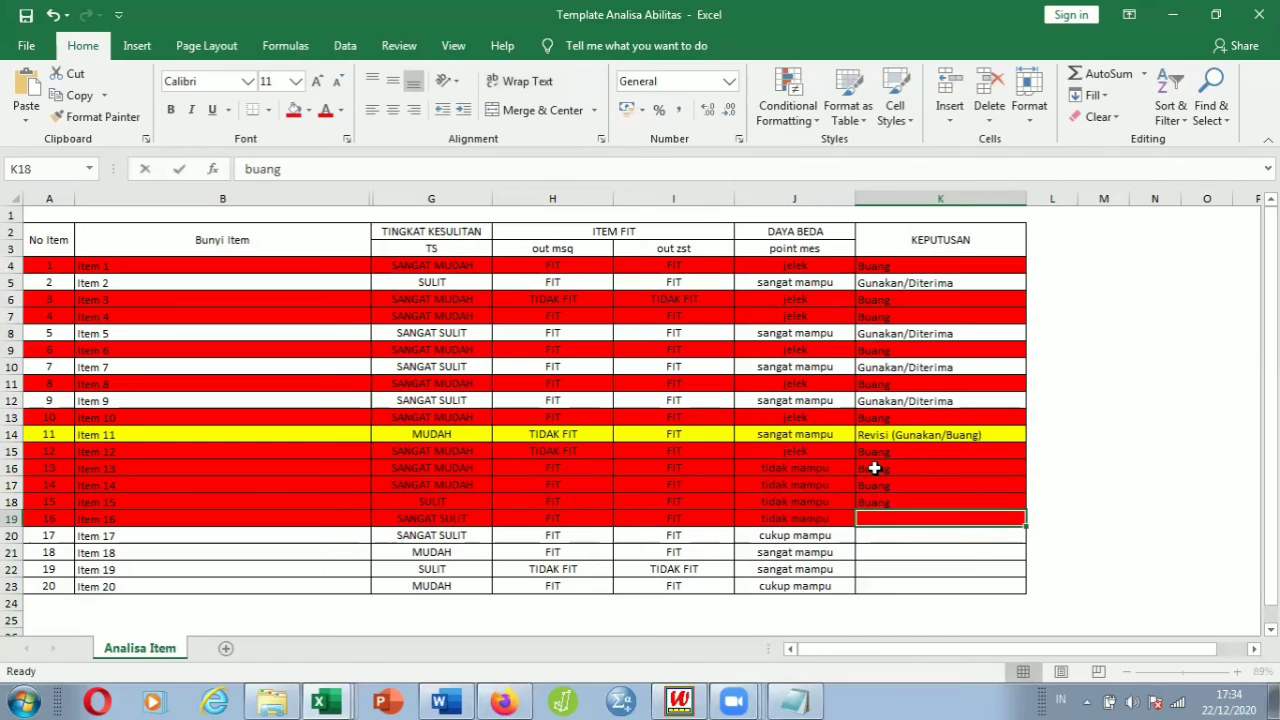
{"action": "type", "text": "buang"}
{"action": "key", "text": "Return"}
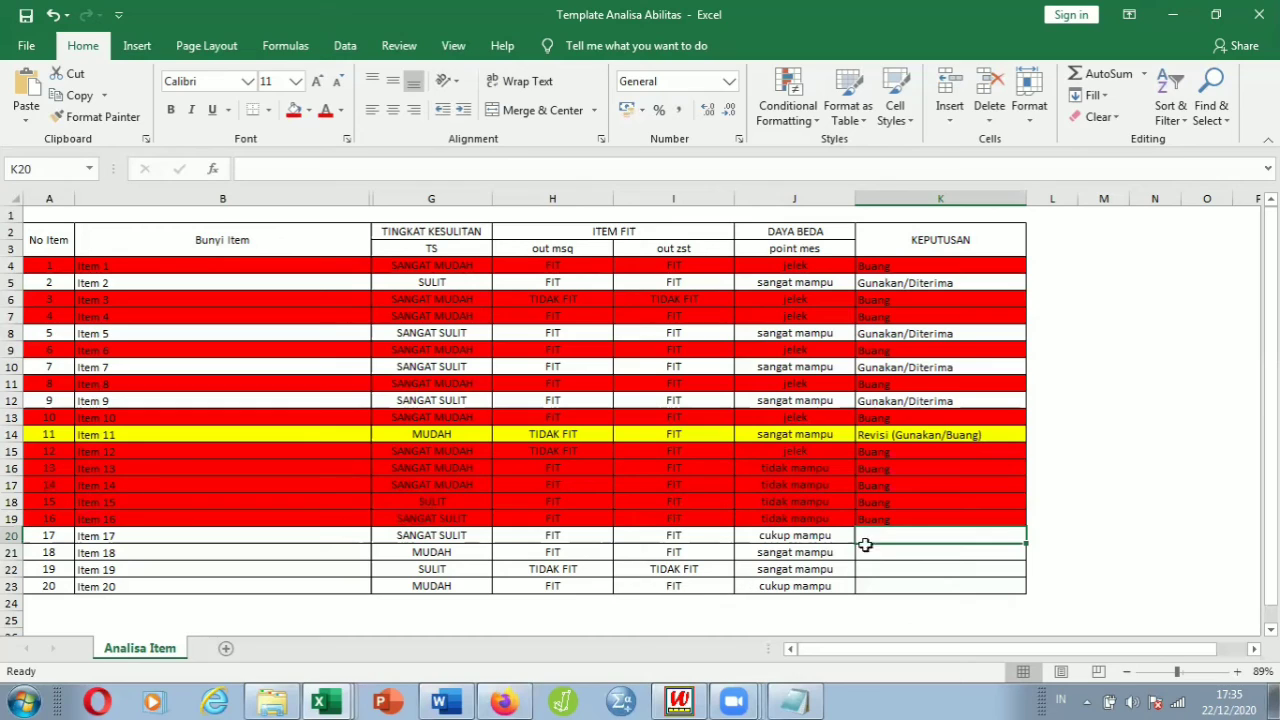
Enter "Gunakan/Diterima" as the KEPUTUSAN for Item 17 in K20.
{"action": "type", "text": "Gunakan/Diterima"}
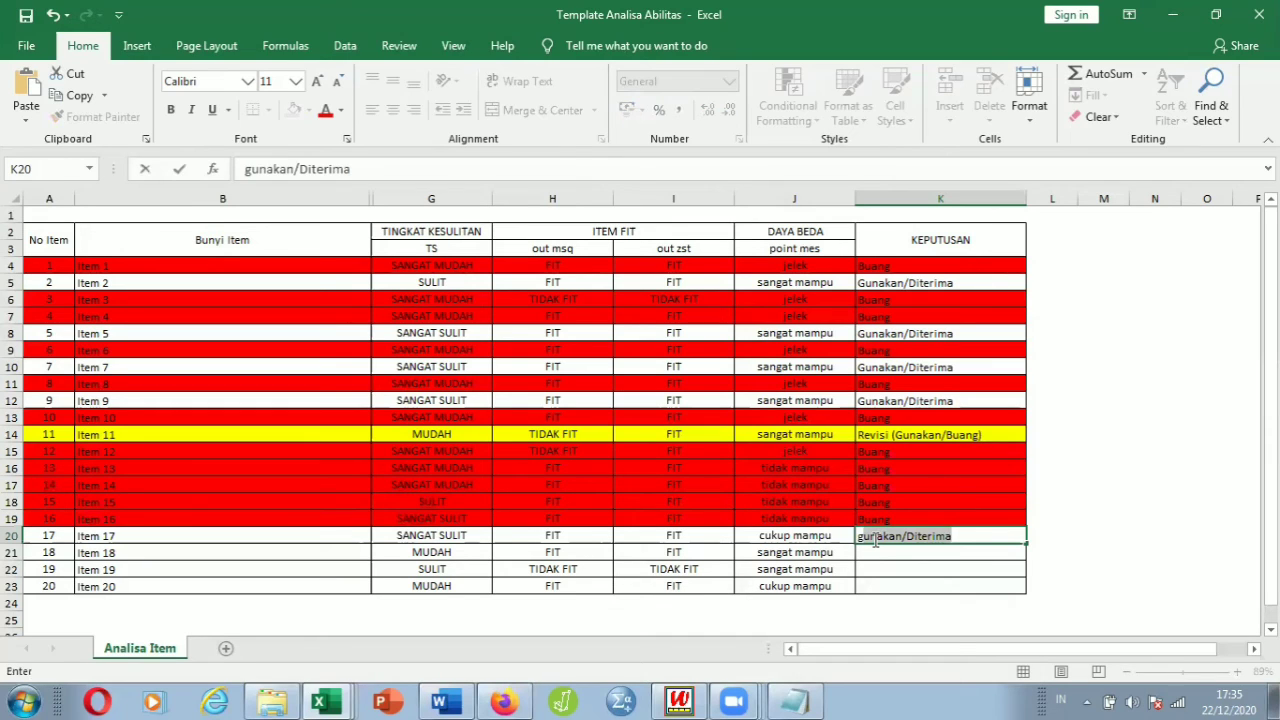
{"action": "key", "text": "Return"}
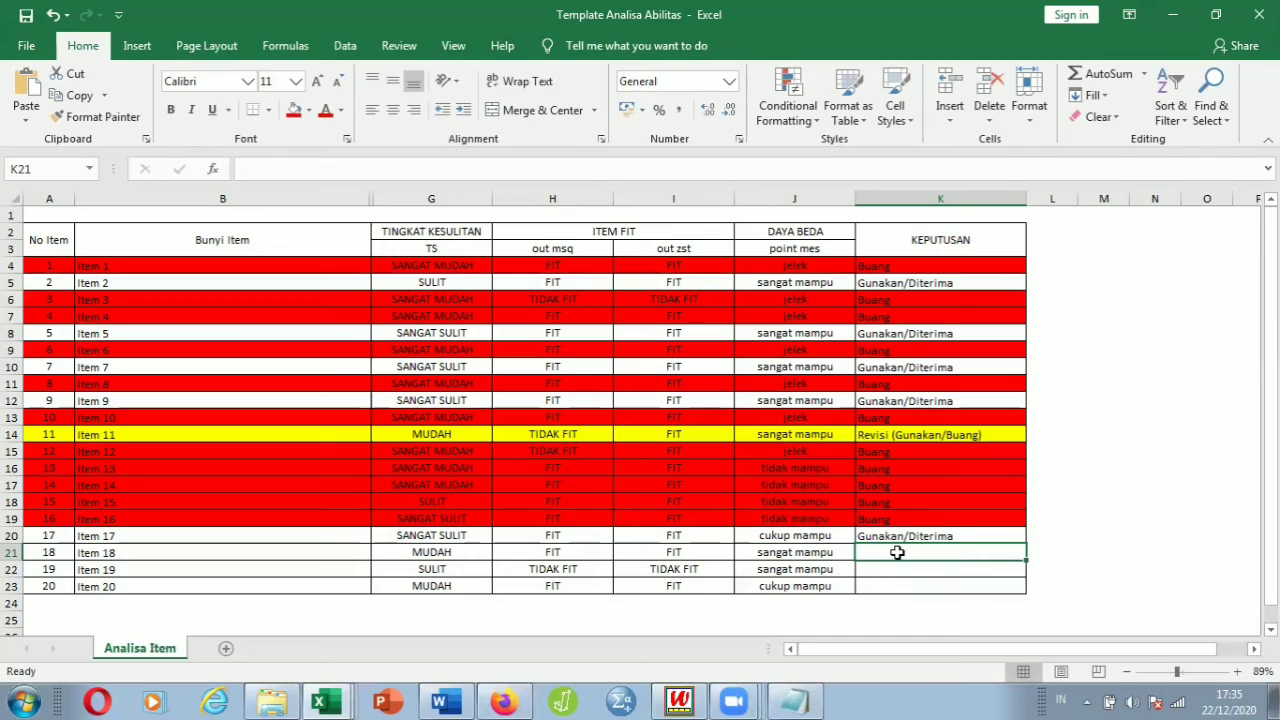
Enter "Gunakan/Diterima" as the KEPUTUSAN for Item 18 in K21.
{"action": "type", "text": "Gunakan/Diterima"}
{"action": "key", "text": "Return"}
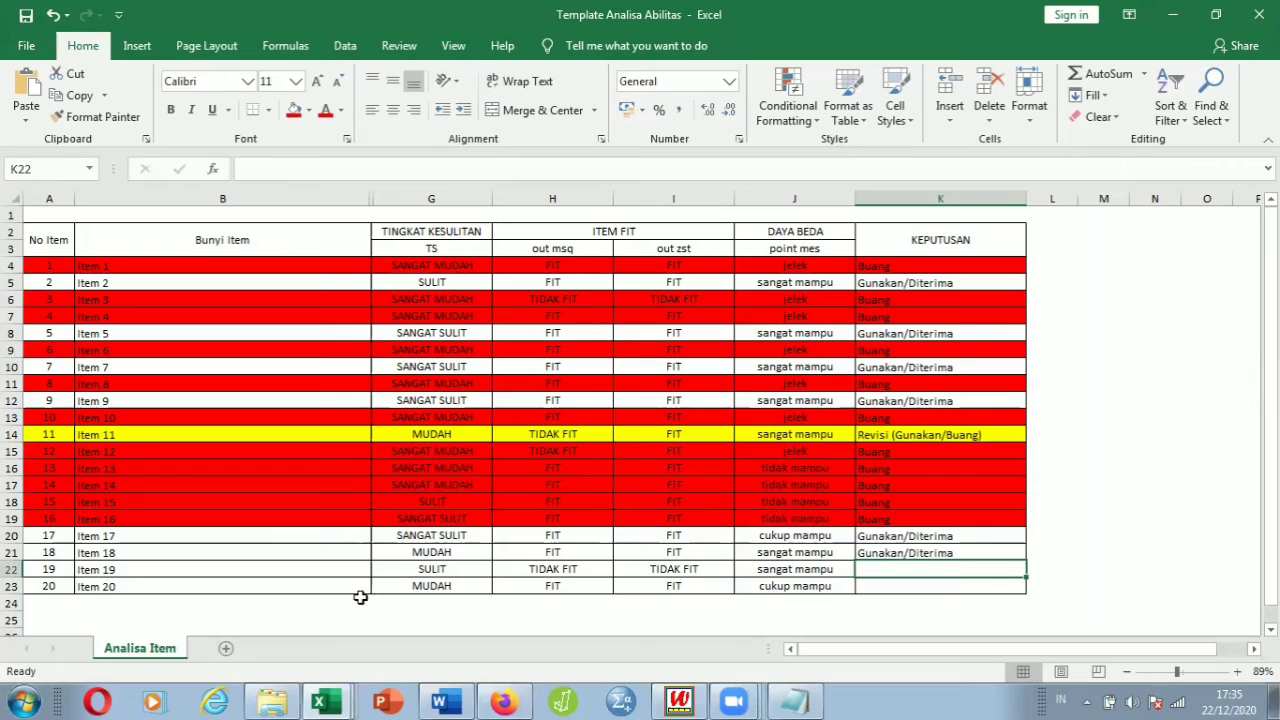
Fill the whole Item 19 row (A22:K22) with the standard yellow.
{"action": "left_click", "coordinate": [47, 571]}
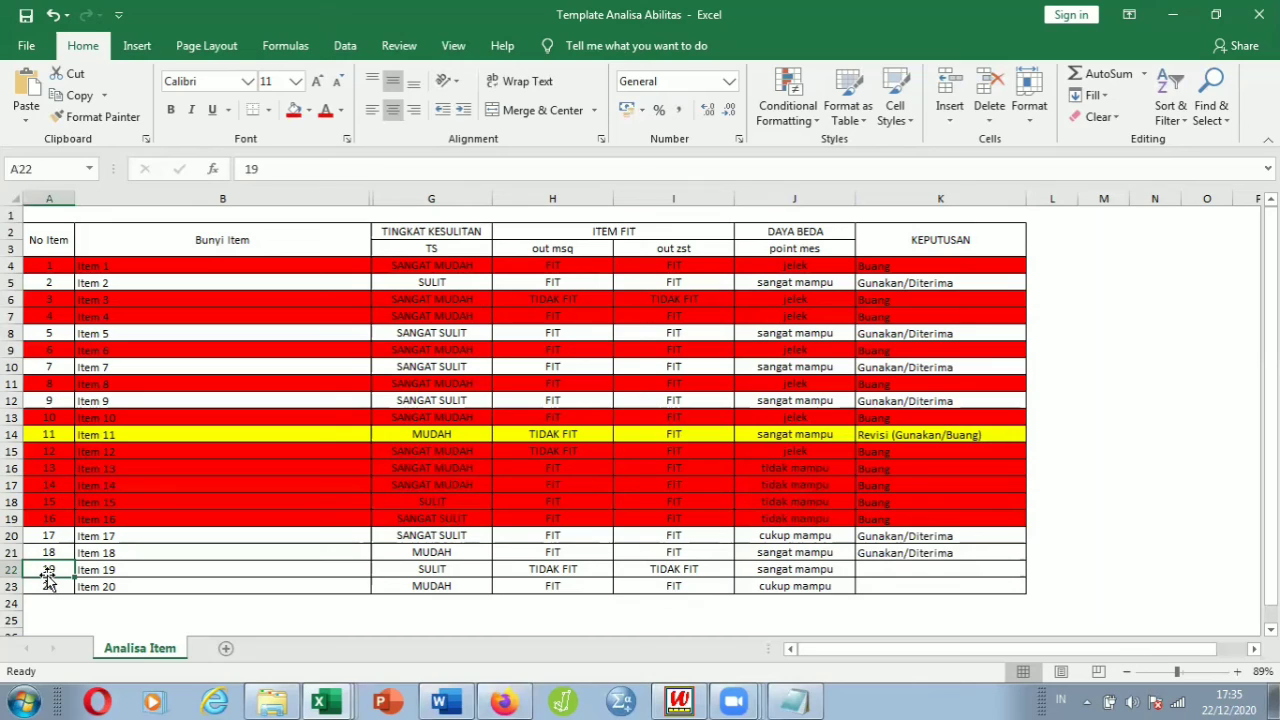
{"action": "key", "text": "shift+Right"}
{"action": "key", "text": "shift+Right"}
{"action": "key", "text": "shift+Right"}
{"action": "key", "text": "shift+Right"}
{"action": "key", "text": "shift+Right"}
{"action": "key", "text": "shift+Right"}
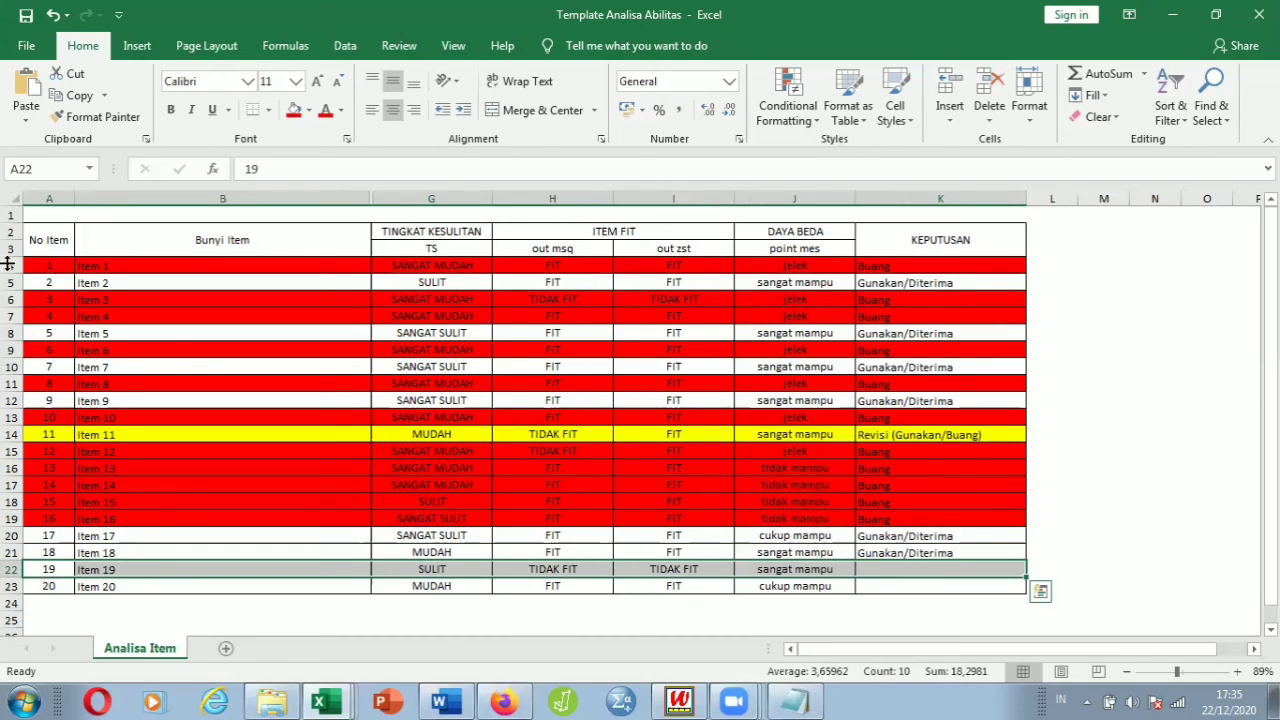
{"action": "left_click", "coordinate": [308, 112]}
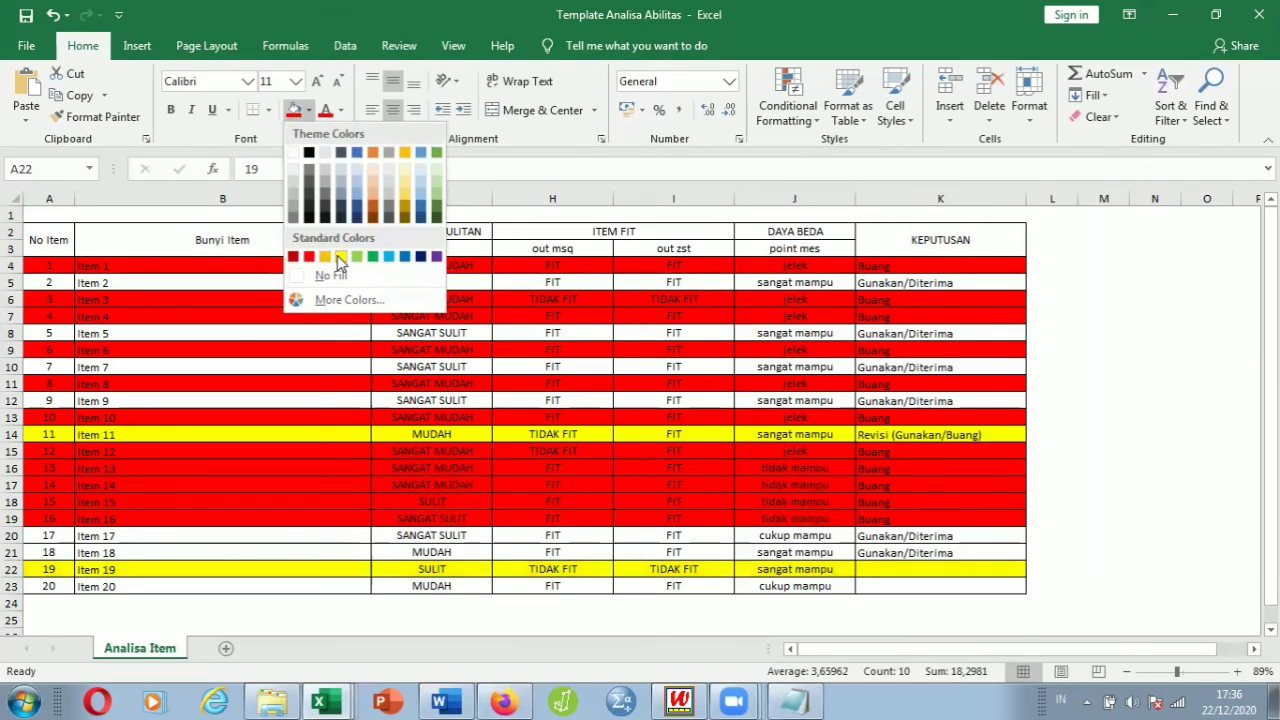
{"action": "left_click", "coordinate": [340, 257]}
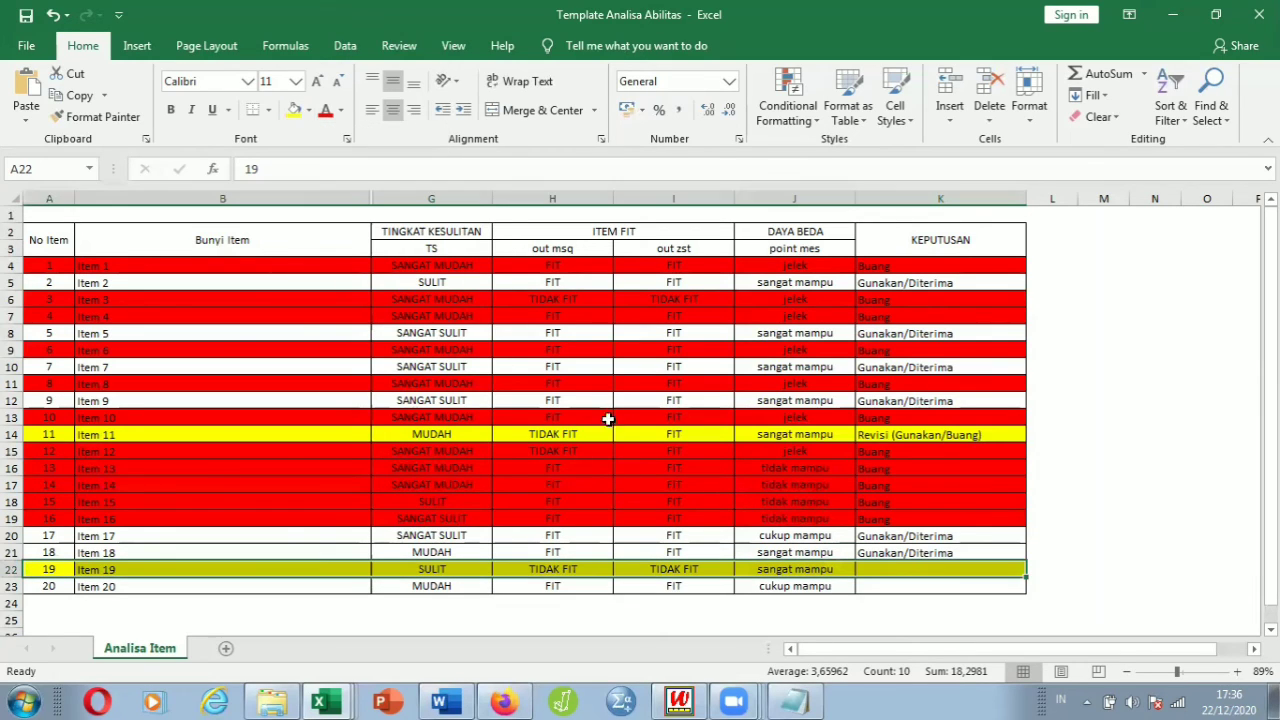
{"action": "type", "text": "re"}
{"action": "left_click", "coordinate": [914, 569]}
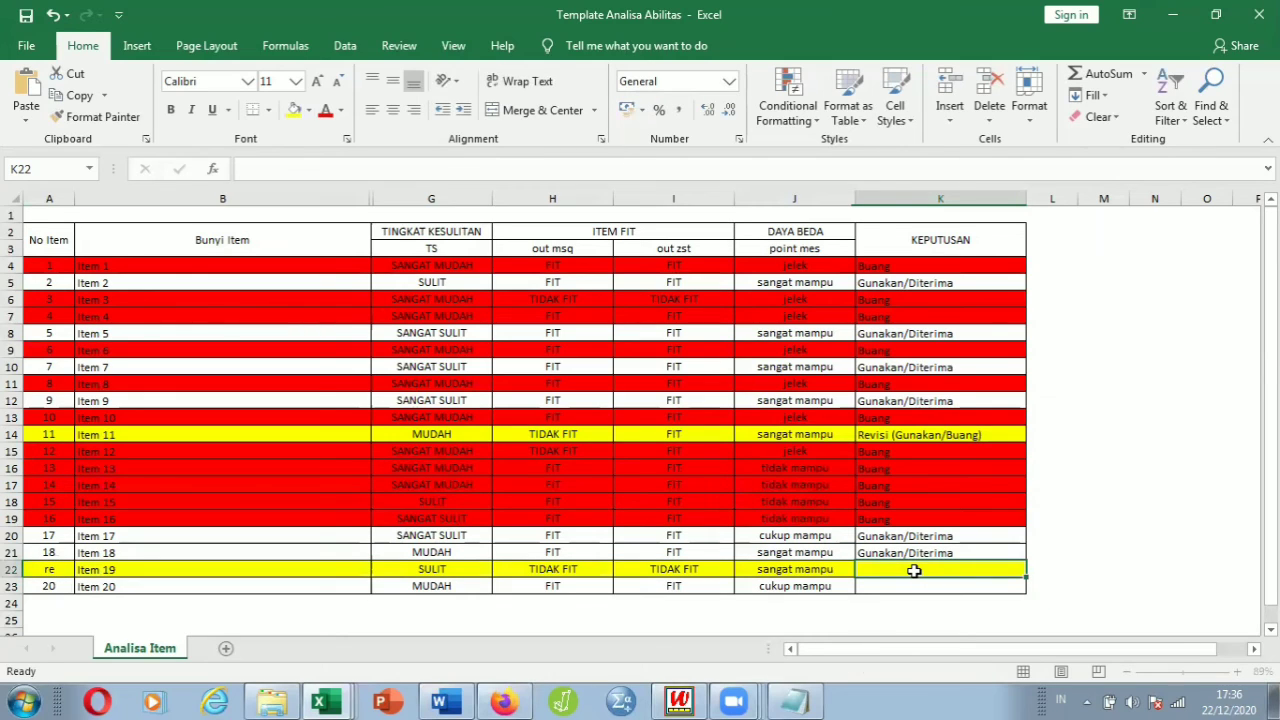
{"action": "key", "text": "ctrl+z"}
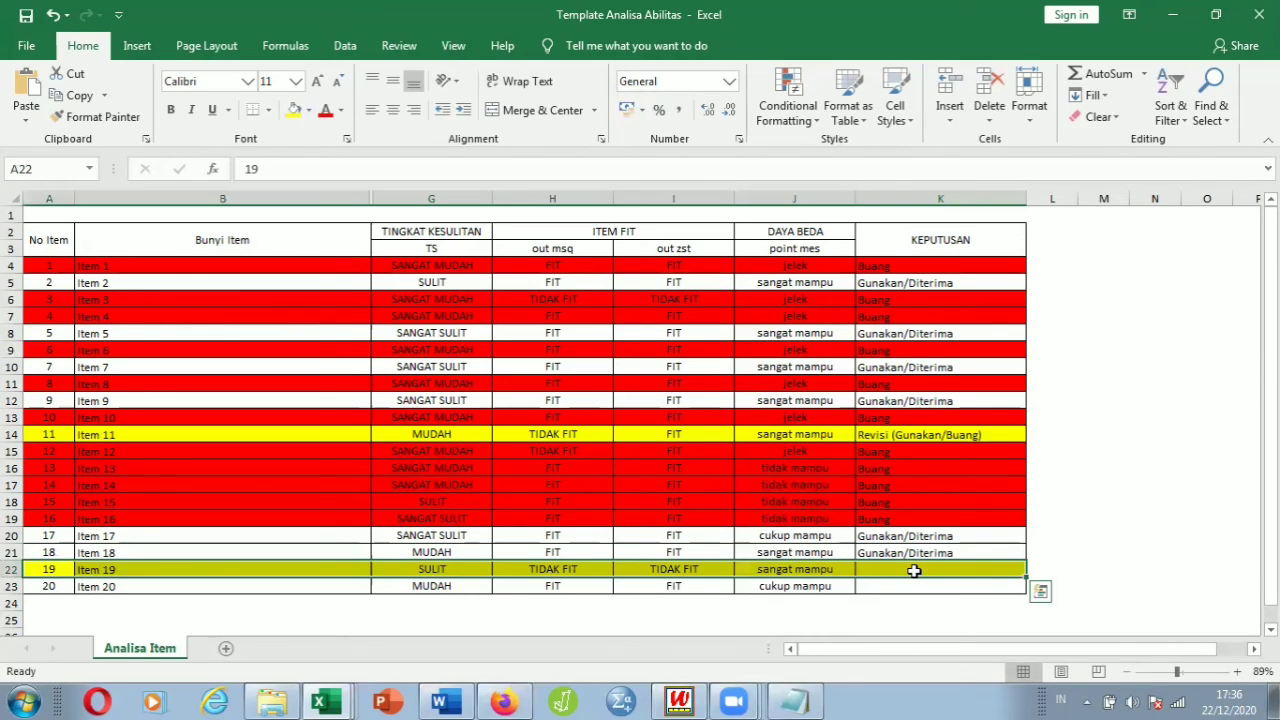
Enter "Revisi (Gunakan/Buang)" as the KEPUTUSAN for Item 19 in K22.
{"action": "left_click", "coordinate": [914, 569]}
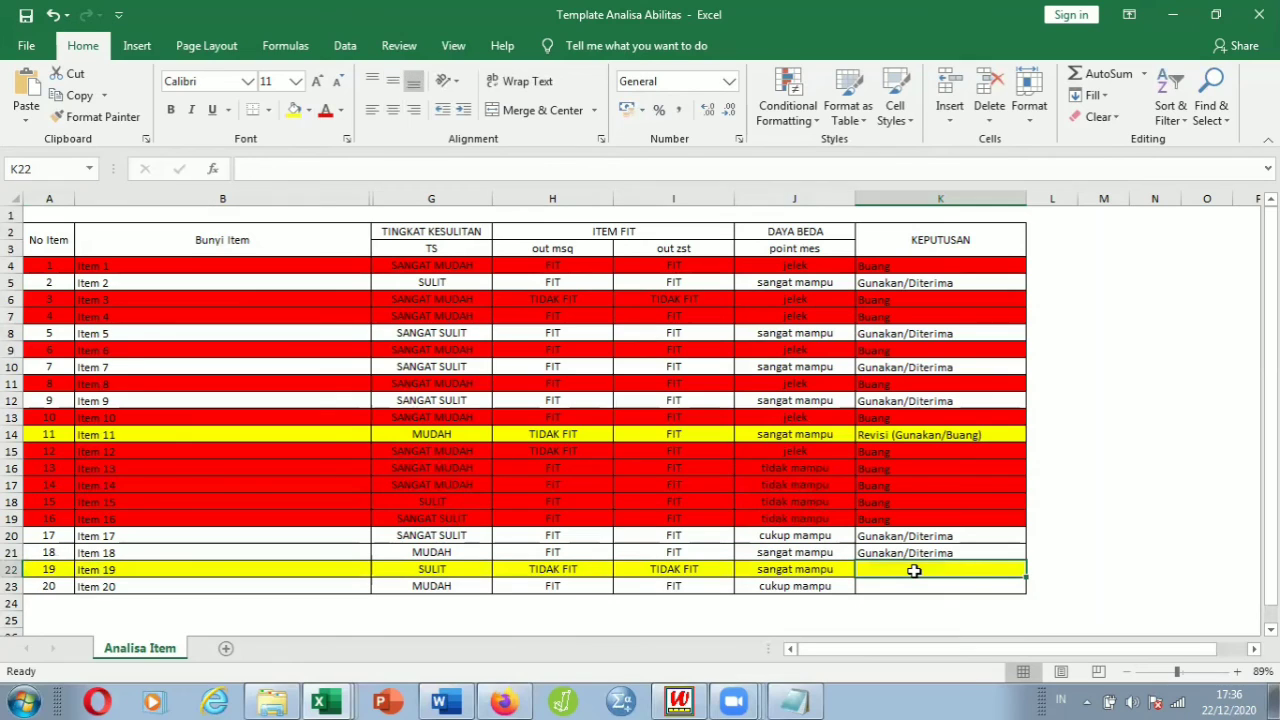
{"action": "type", "text": "revisi (Gunakan/Buang"}
{"action": "key", "text": "Return"}
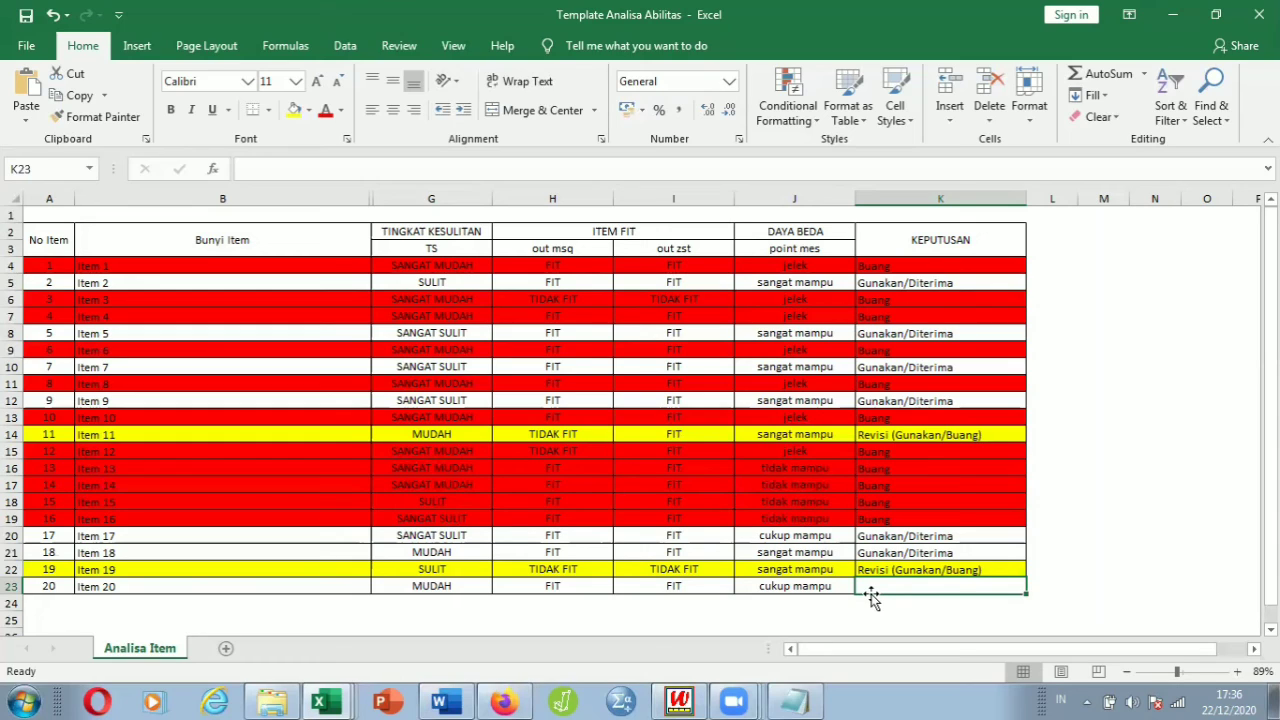
Enter "Gunakan/Diterima" as the KEPUTUSAN for Item 20 in K23.
{"action": "type", "text": "G"}
{"action": "key", "text": "Return"}
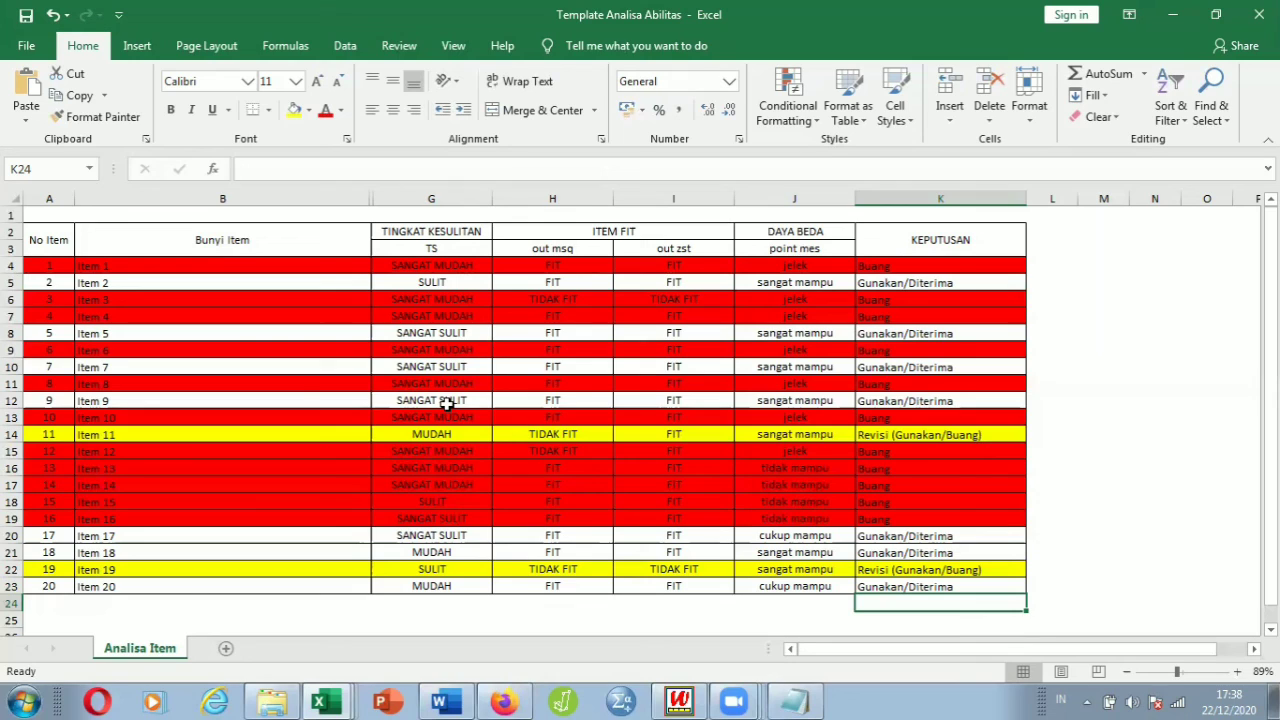
{"action": "left_click", "coordinate": [792, 232]}
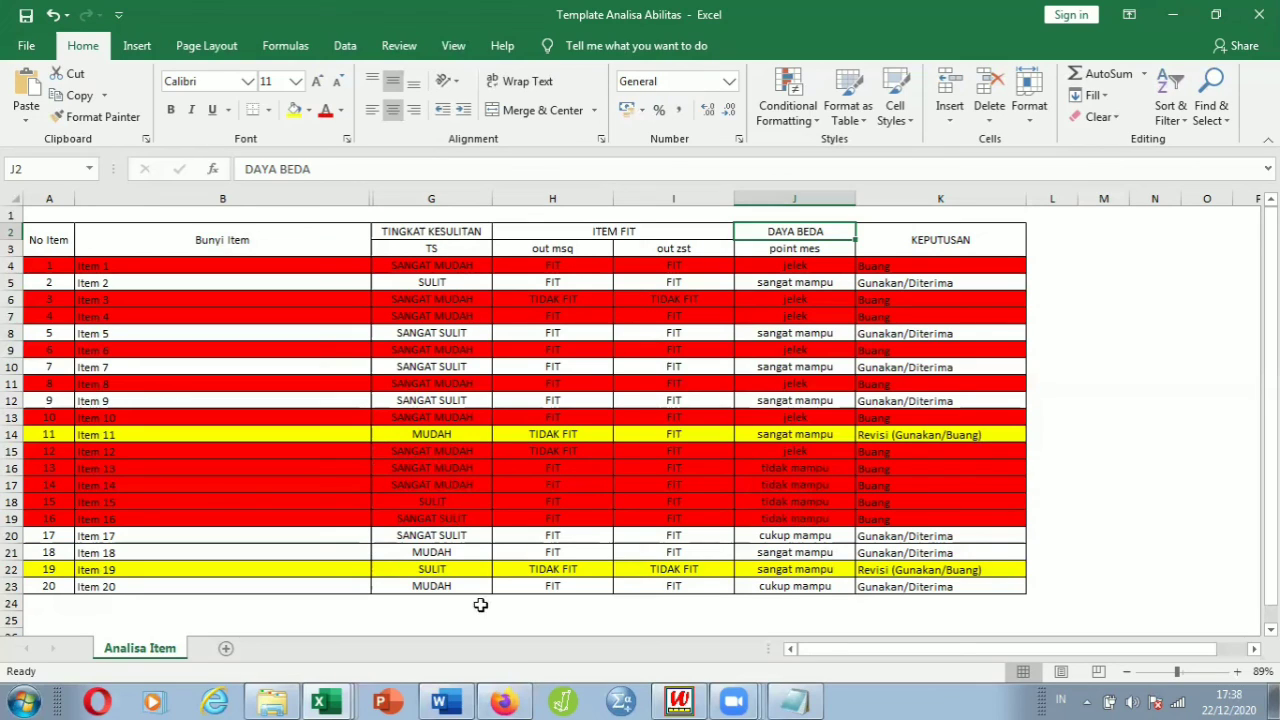
Switch to Ministep to review the abilitas.txt analysis output, and bring up the Table 3.1 summary (03-609WS) in Notepad.
{"action": "left_click", "coordinate": [688, 700]}
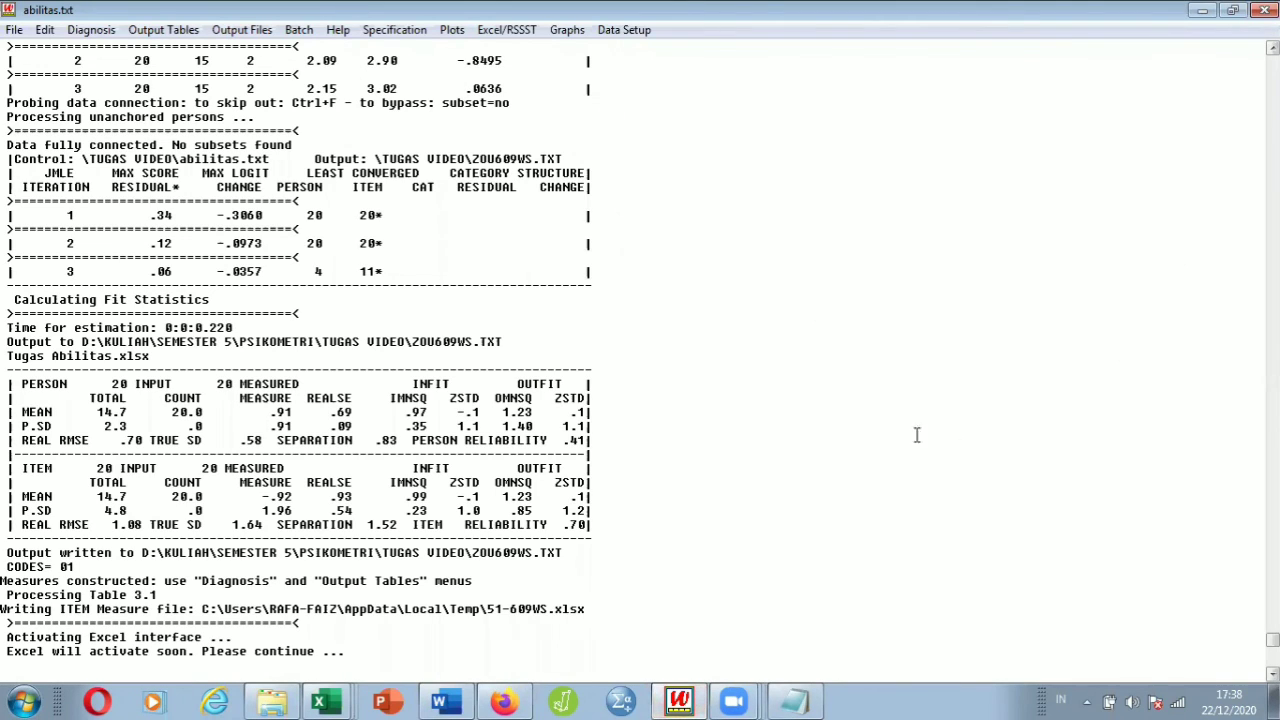
{"action": "left_click", "coordinate": [1273, 225]}
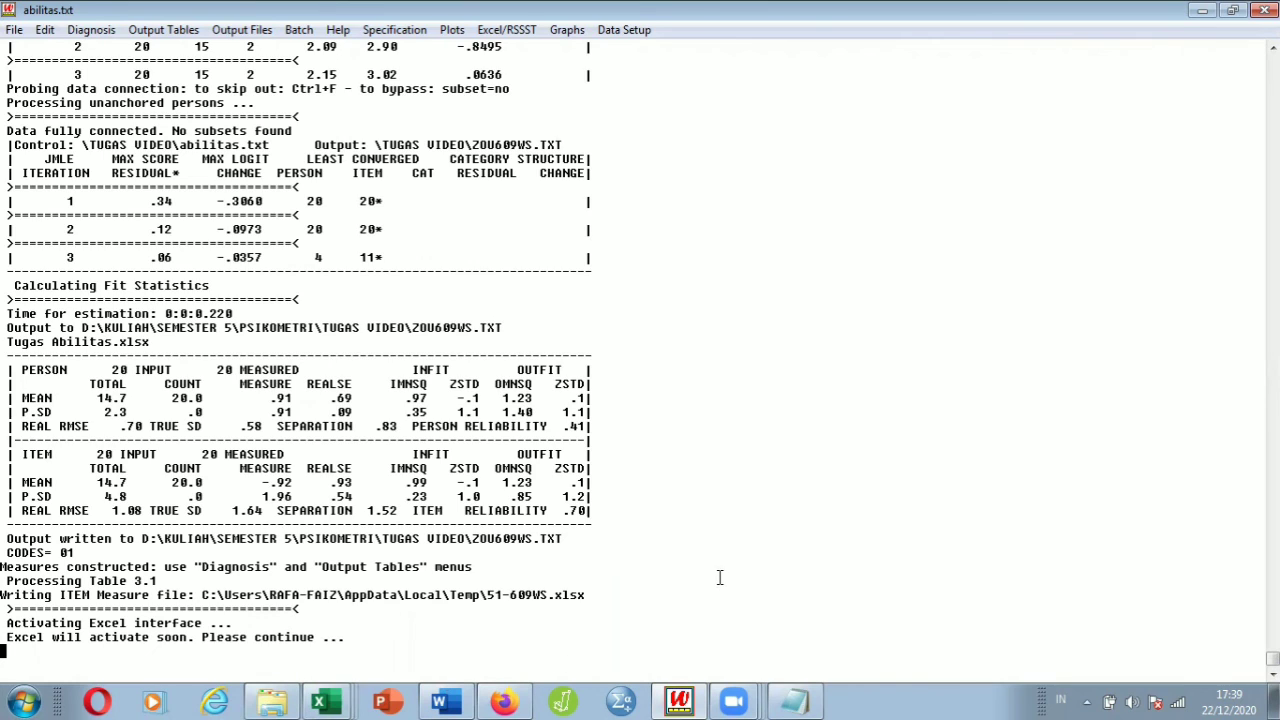
{"action": "scroll", "coordinate": [1272, 60], "scroll_direction": "up", "scroll_amount": 10}
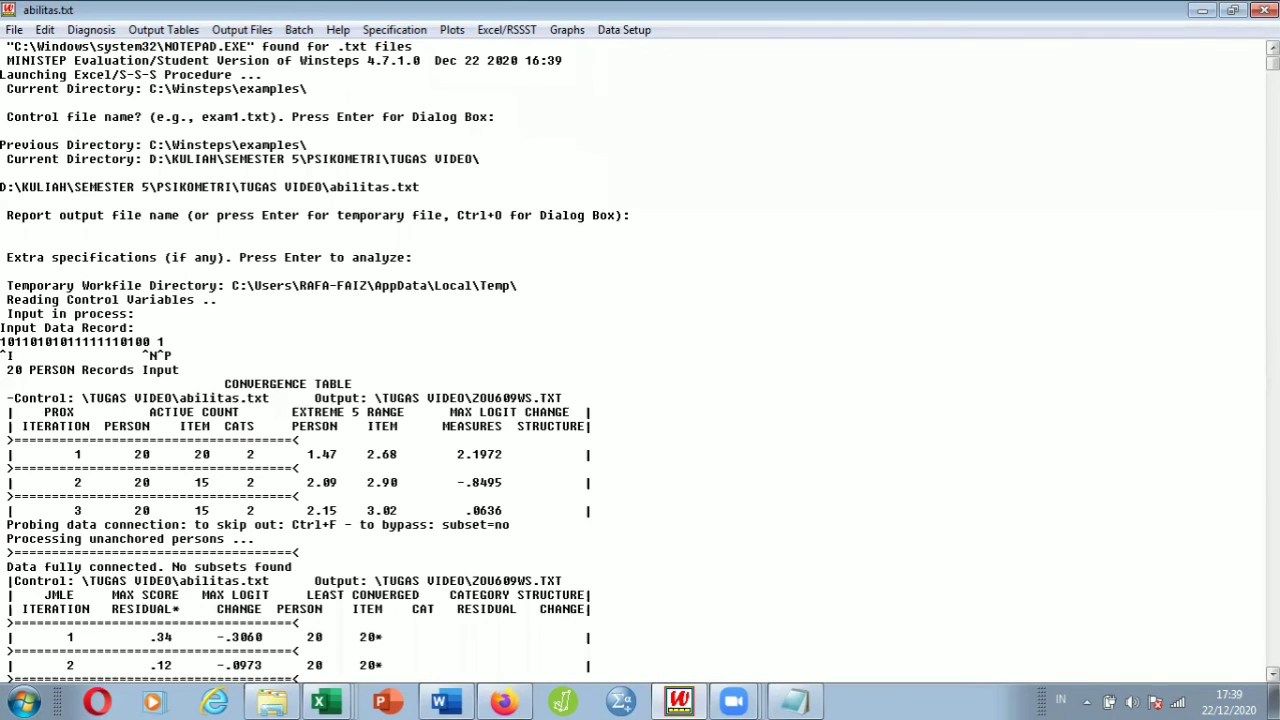
{"action": "scroll", "coordinate": [636, 360], "scroll_direction": "down", "scroll_amount": 10}
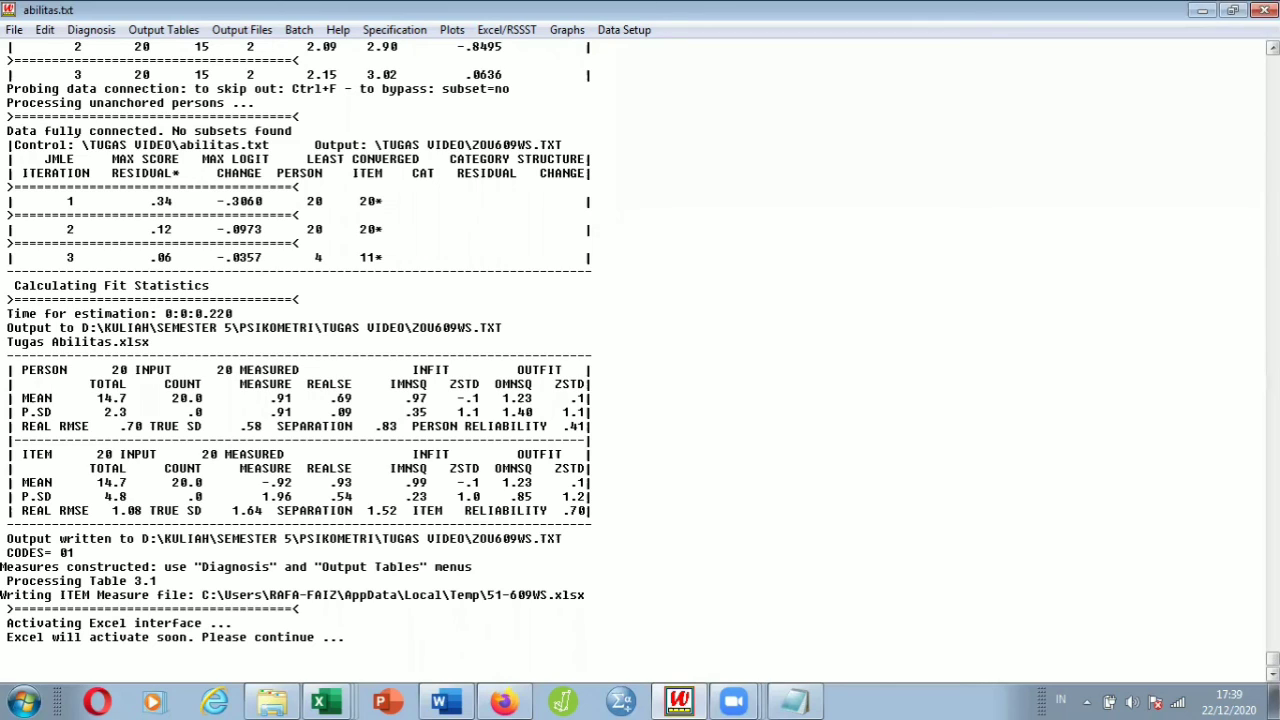
{"action": "left_click", "coordinate": [798, 700]}
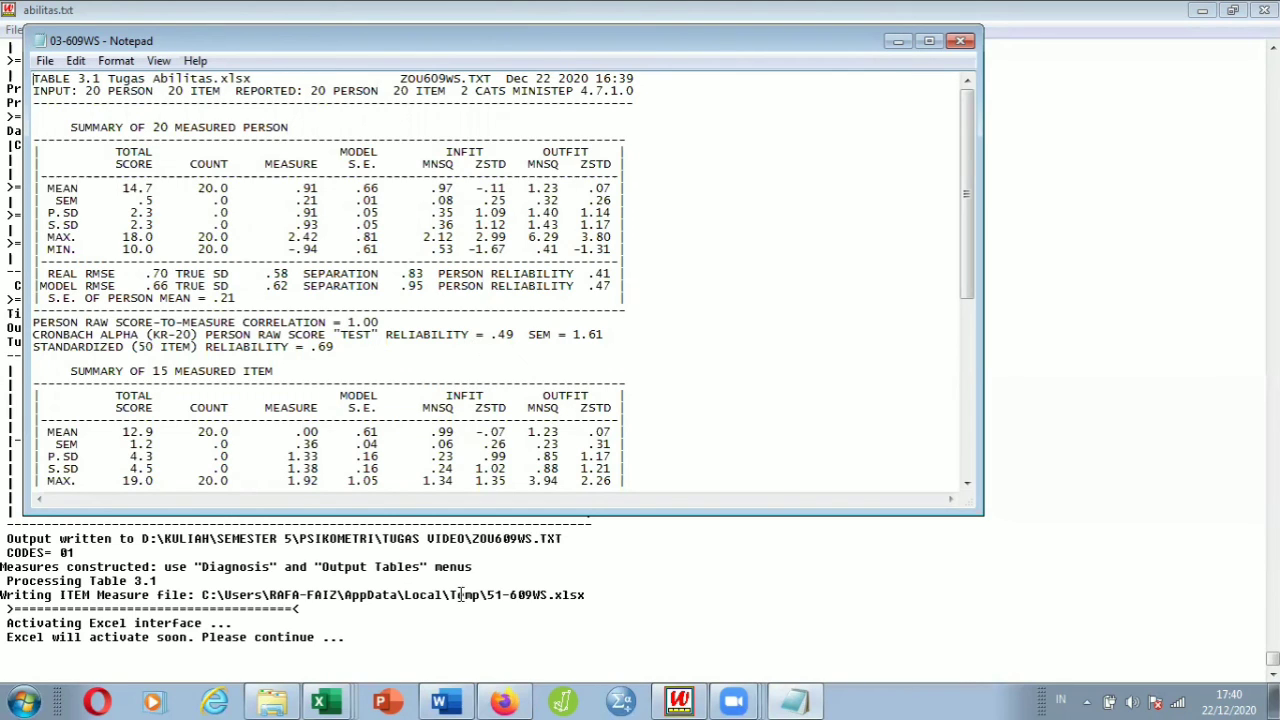
Switch to Excel to view the item scores in the Tugas Abilitas workbook, and return to the Template Analisa Abilitas workbook.
{"action": "mouse_move", "coordinate": [328, 700]}
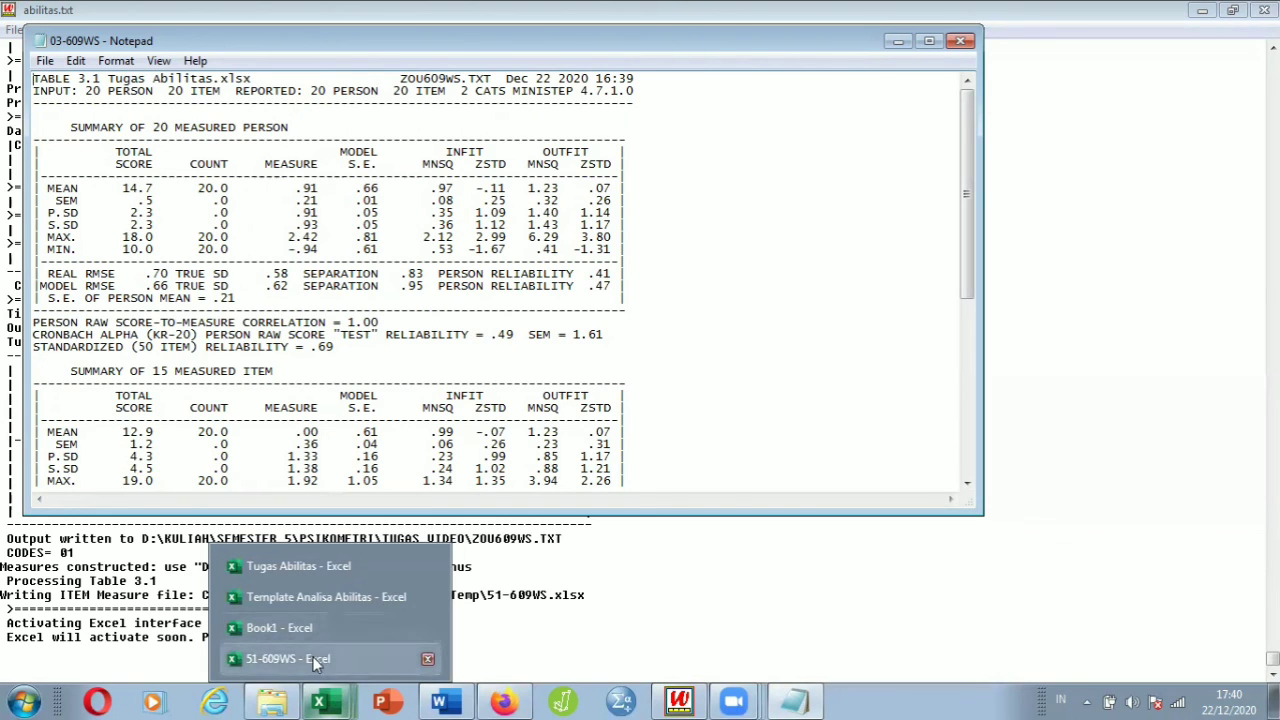
{"action": "left_click", "coordinate": [315, 564]}
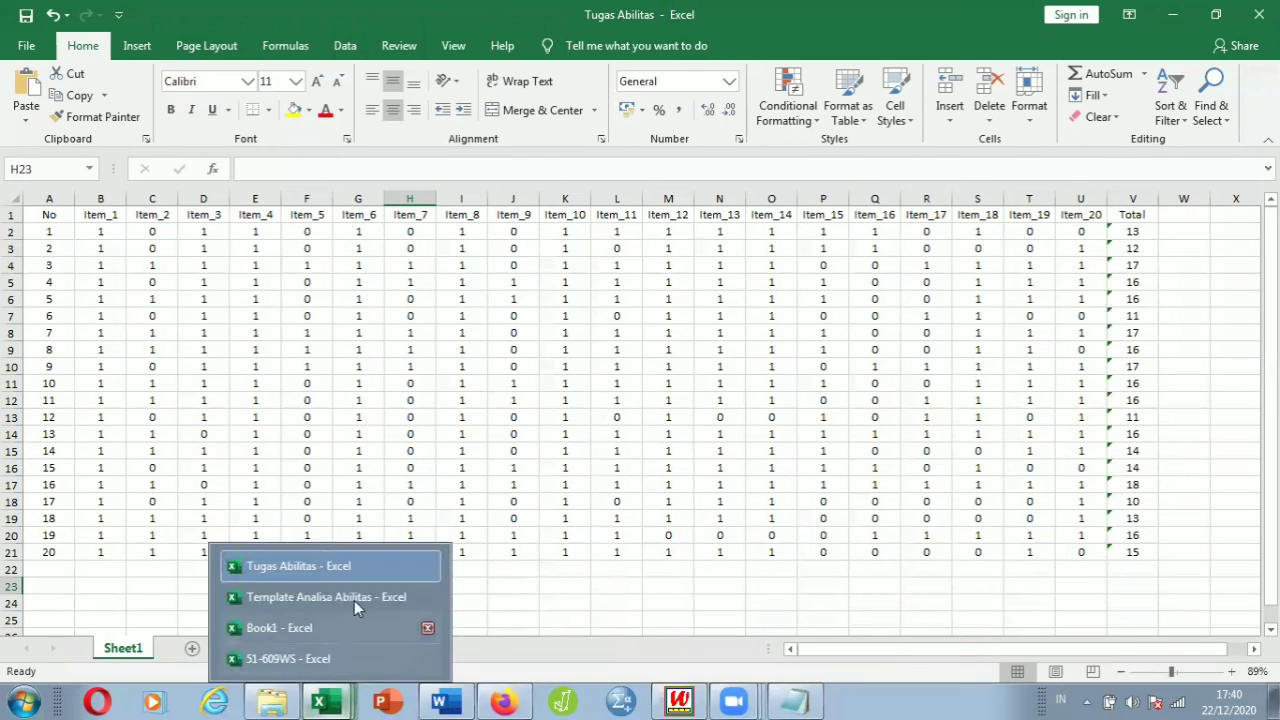
{"action": "left_click", "coordinate": [362, 594]}
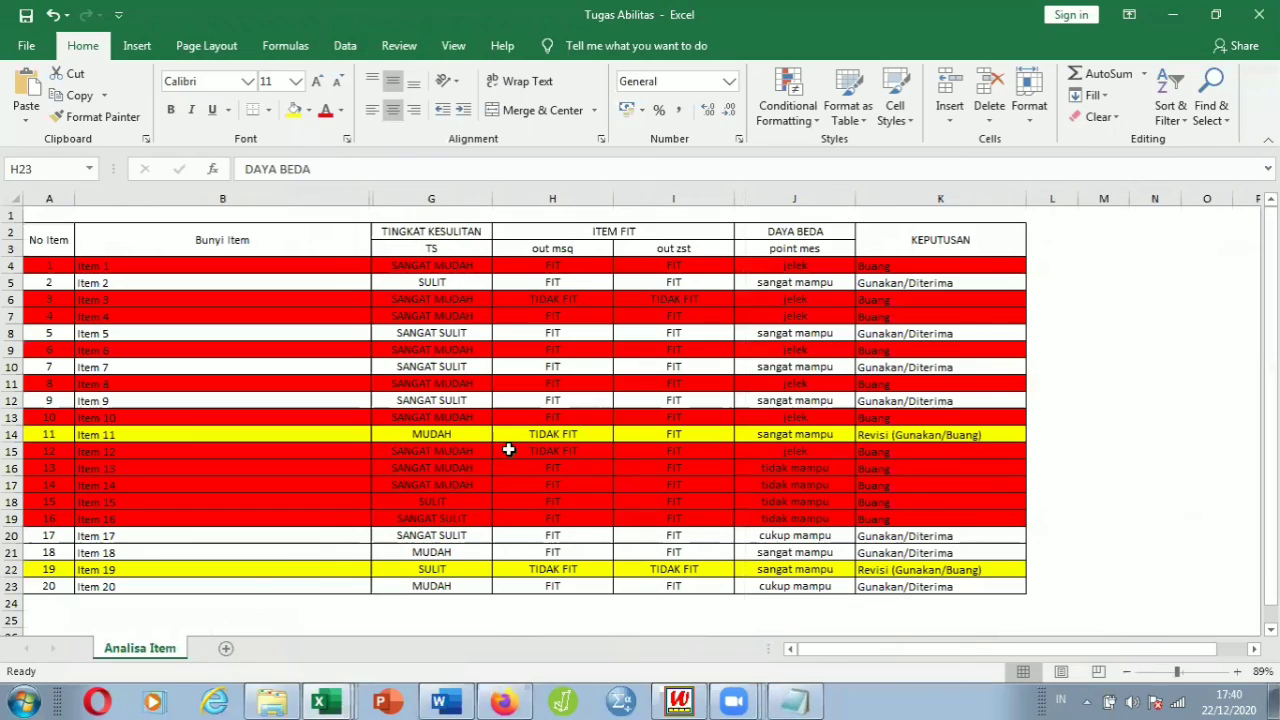